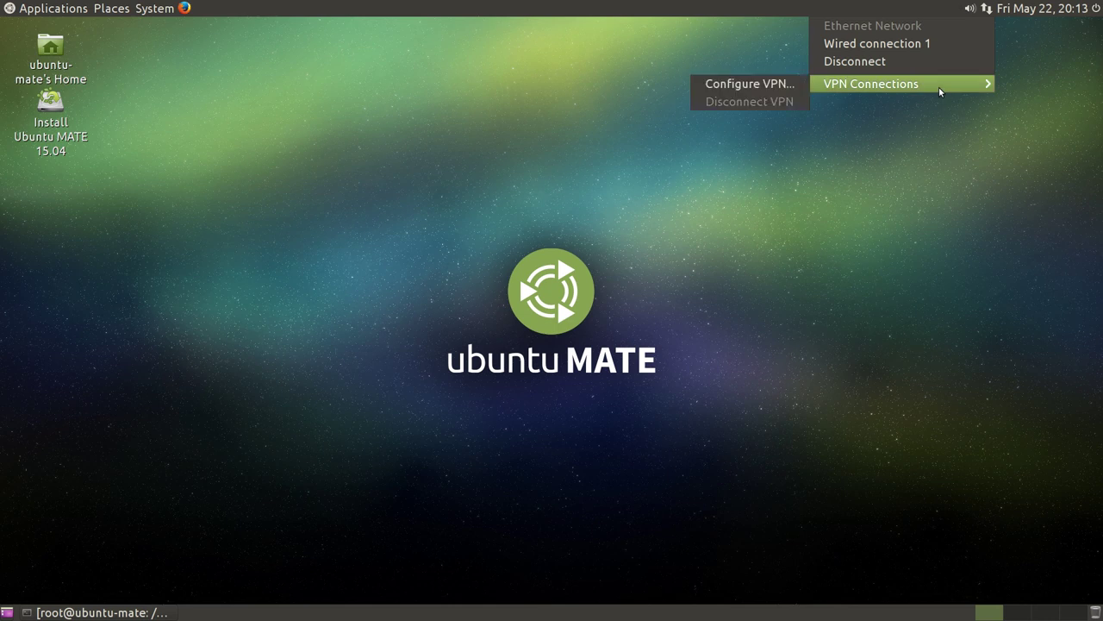
Look through the network and sound indicator options.
{"action": "left_click", "coordinate": [979, 6]}
{"action": "left_click", "coordinate": [983, 7]}
{"action": "left_click", "coordinate": [979, 6]}
{"action": "left_click", "coordinate": [971, 8]}
{"action": "left_click", "coordinate": [975, 7]}
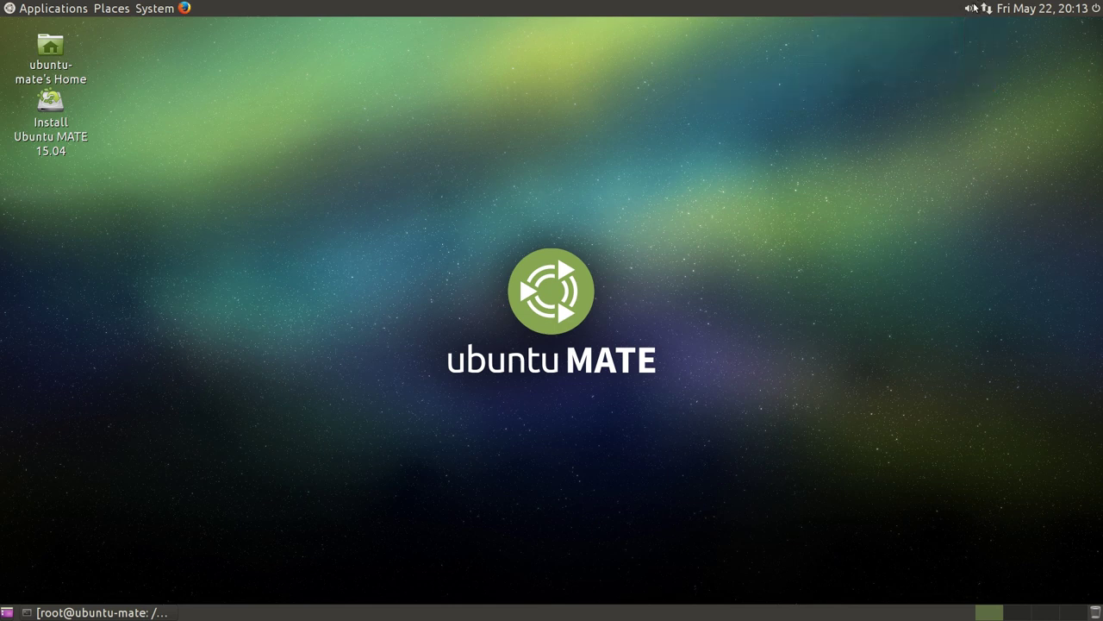
Examine the system preferences and administration entries and the application categories from Accessories to Universal Access.
{"action": "left_click", "coordinate": [169, 6]}
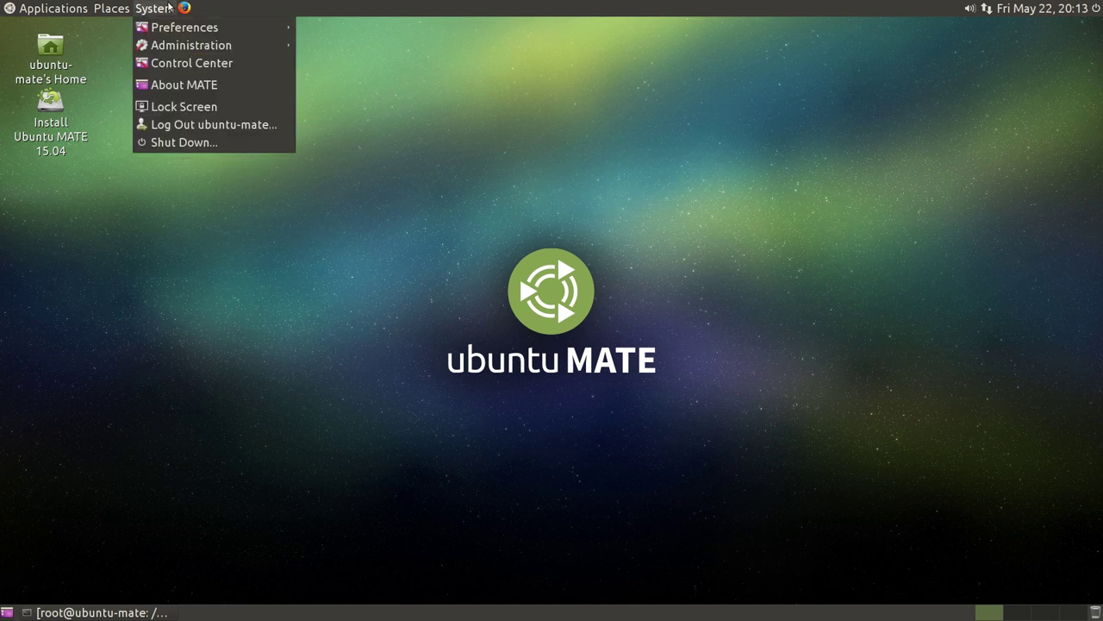
{"action": "mouse_move", "coordinate": [191, 31]}
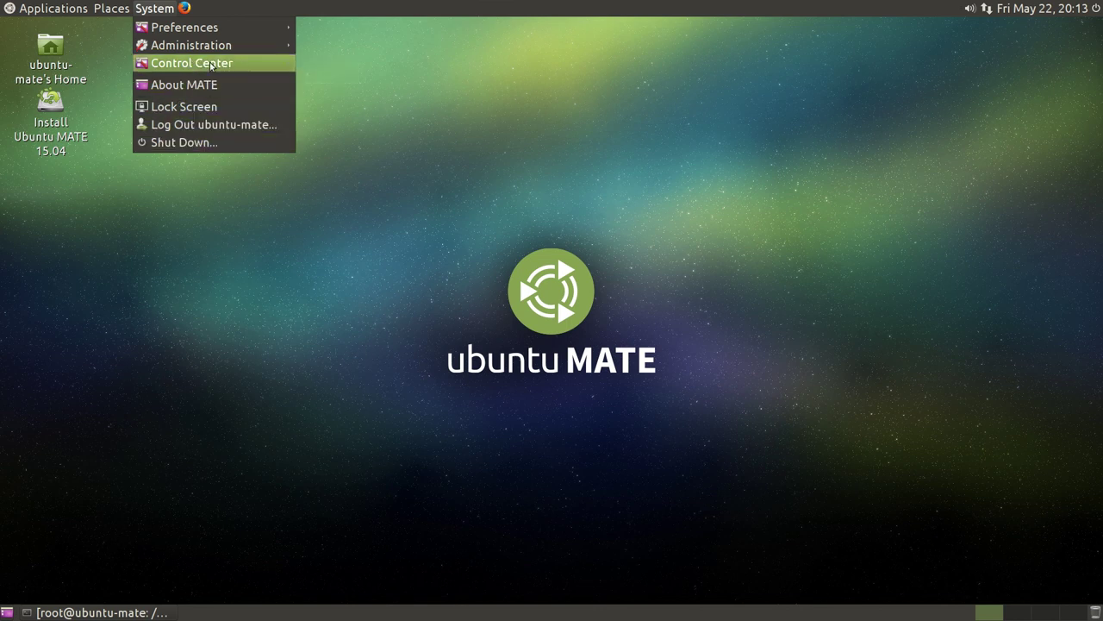
{"action": "mouse_move", "coordinate": [362, 26]}
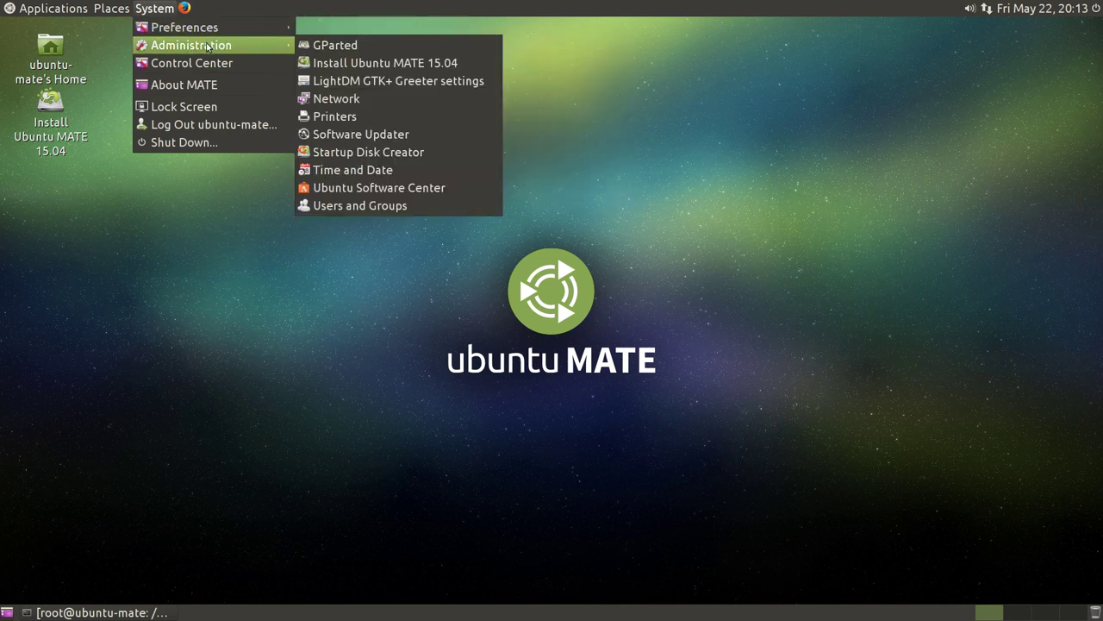
{"action": "mouse_move", "coordinate": [99, 7]}
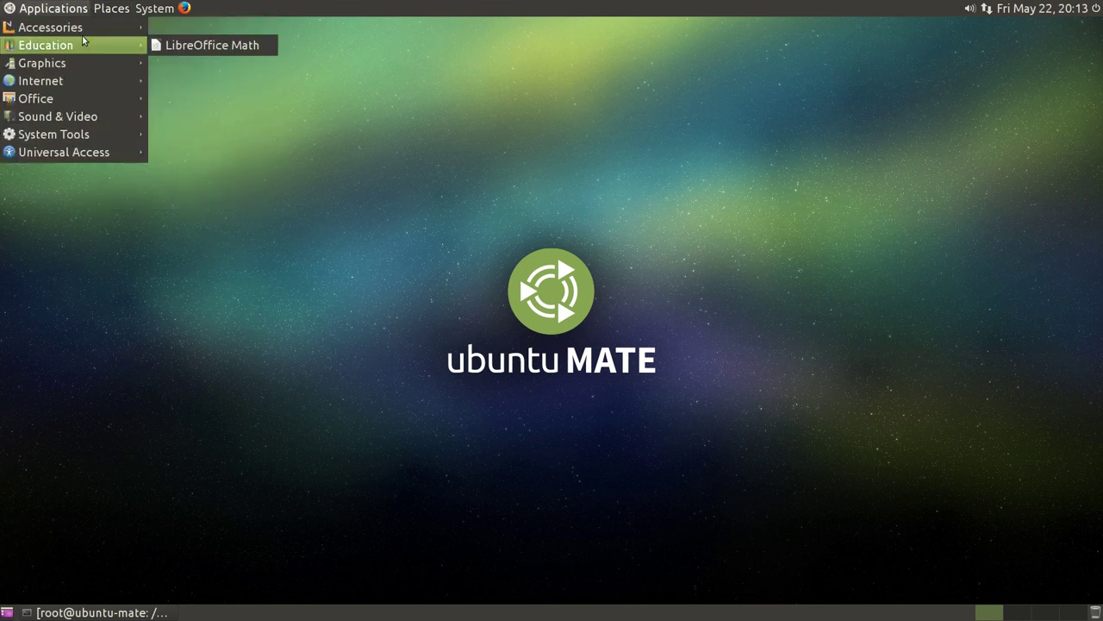
{"action": "mouse_move", "coordinate": [79, 28]}
{"action": "mouse_move", "coordinate": [109, 63]}
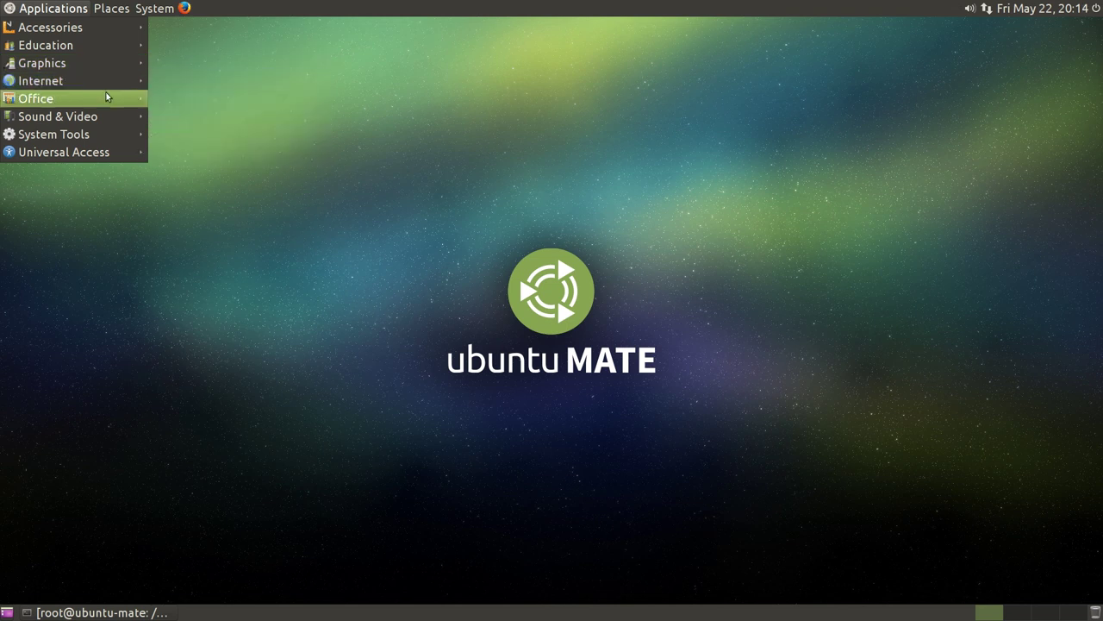
{"action": "mouse_move", "coordinate": [107, 97]}
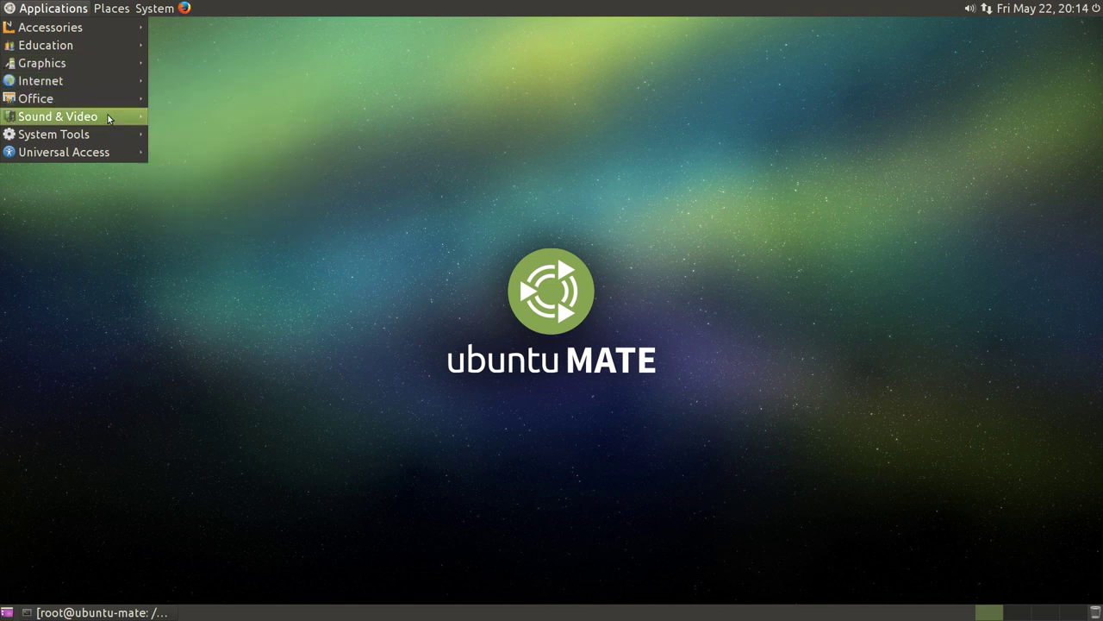
{"action": "mouse_move", "coordinate": [104, 138]}
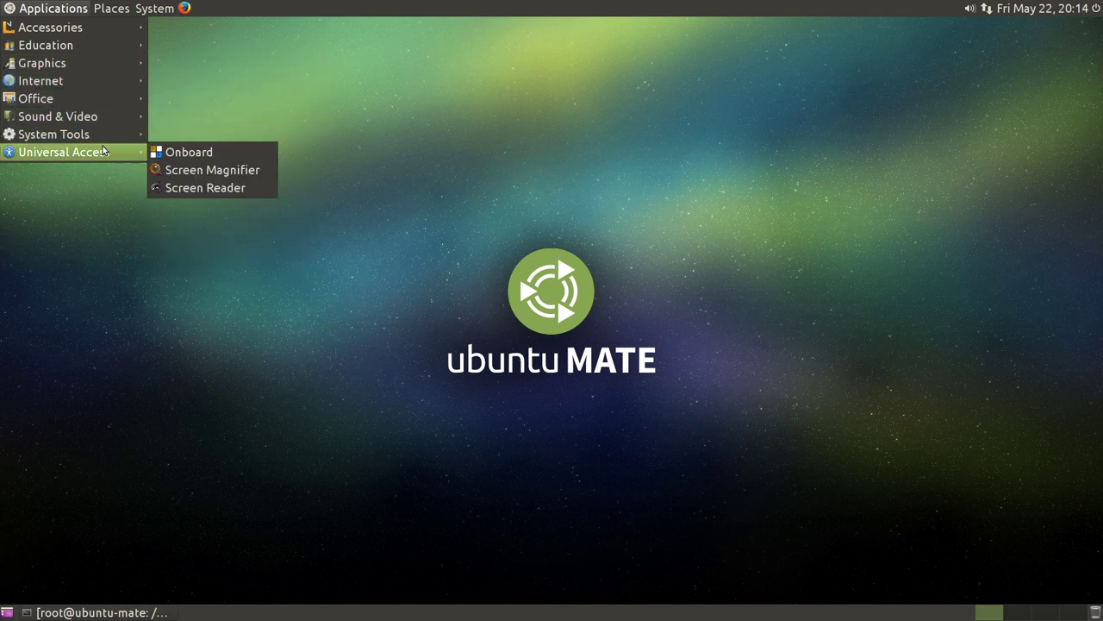
{"action": "left_click", "coordinate": [153, 399]}
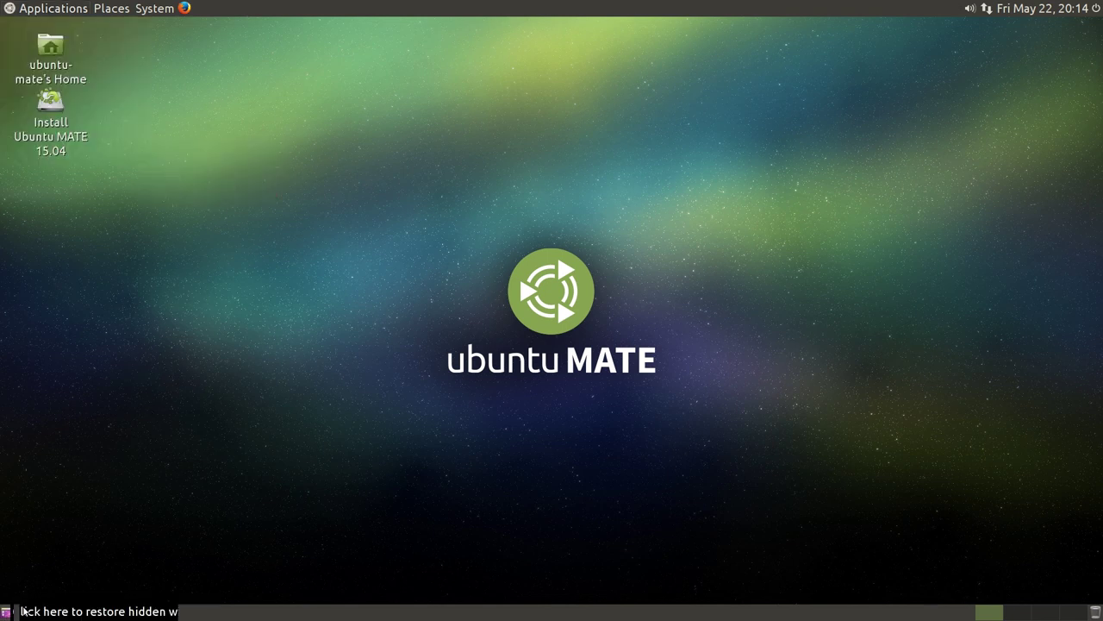
Cycle through the workspaces and briefly restore the terminal window before minimizing it again.
{"action": "left_click", "coordinate": [1022, 613]}
{"action": "left_click", "coordinate": [1048, 613]}
{"action": "left_click", "coordinate": [1077, 610]}
{"action": "left_click", "coordinate": [988, 612]}
{"action": "left_click", "coordinate": [94, 612]}
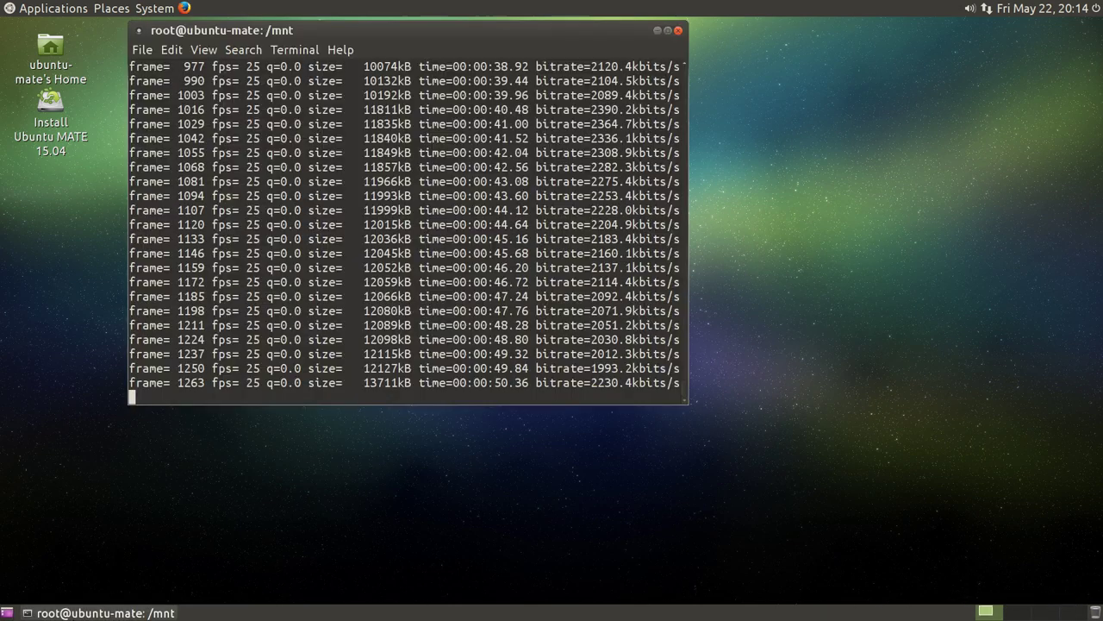
{"action": "left_click", "coordinate": [61, 612]}
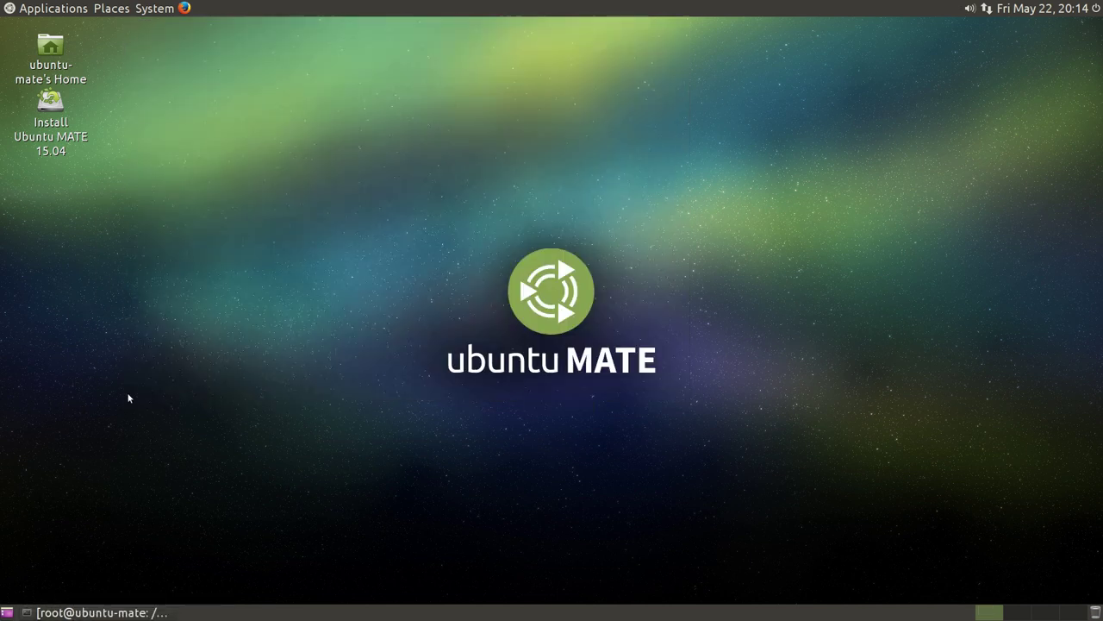
{"action": "left_click", "coordinate": [155, 8]}
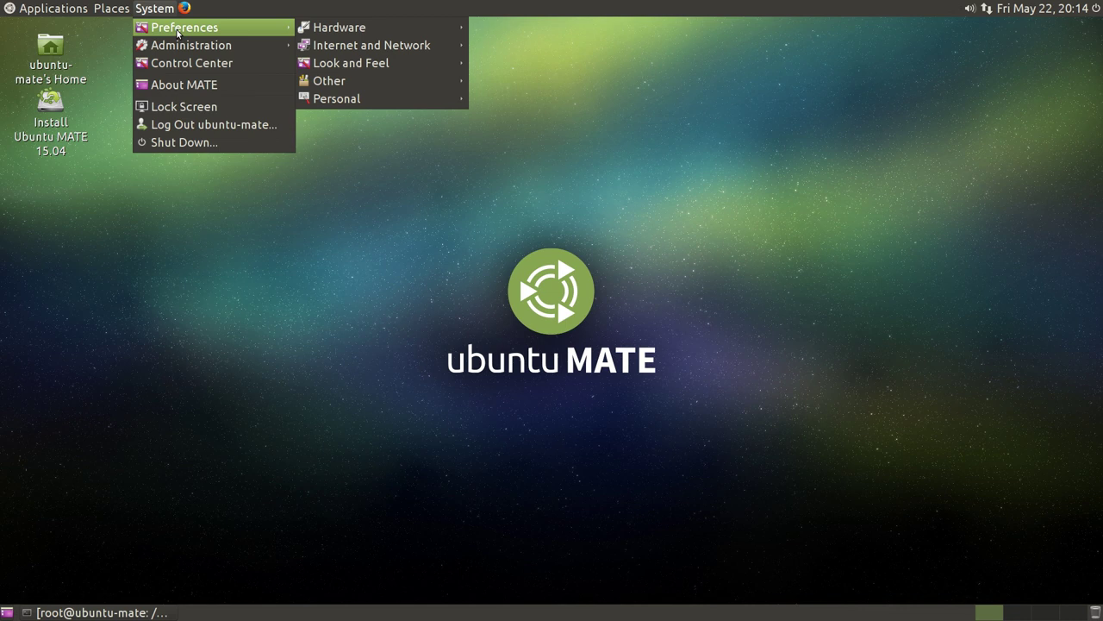
{"action": "left_click", "coordinate": [399, 170]}
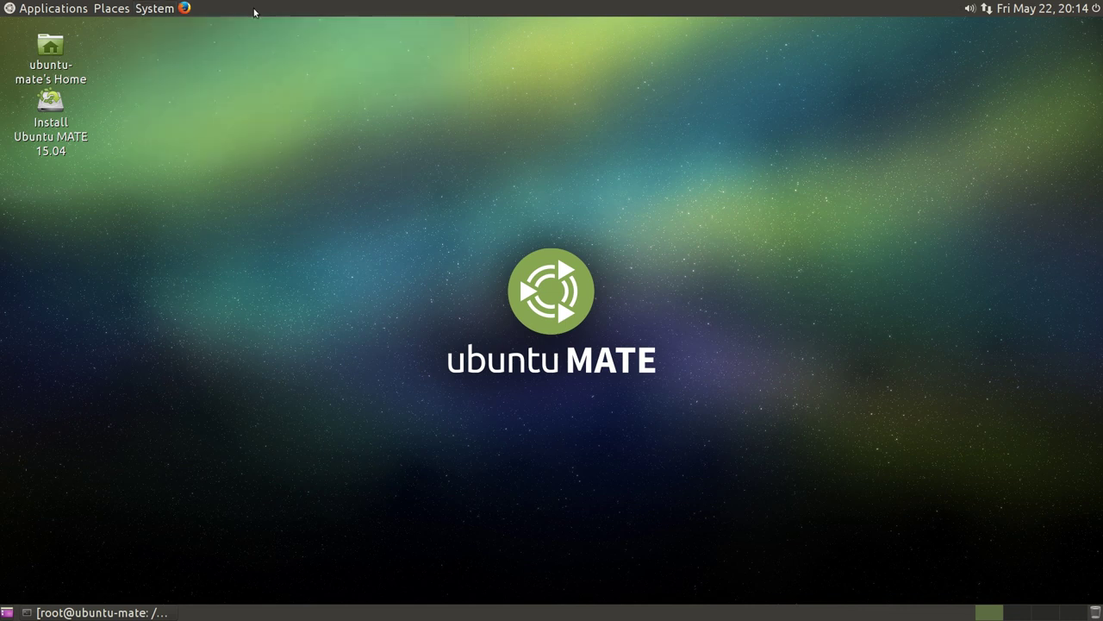
Launch Firefox and check its version in the About Mozilla Firefox window.
{"action": "left_click", "coordinate": [183, 7]}
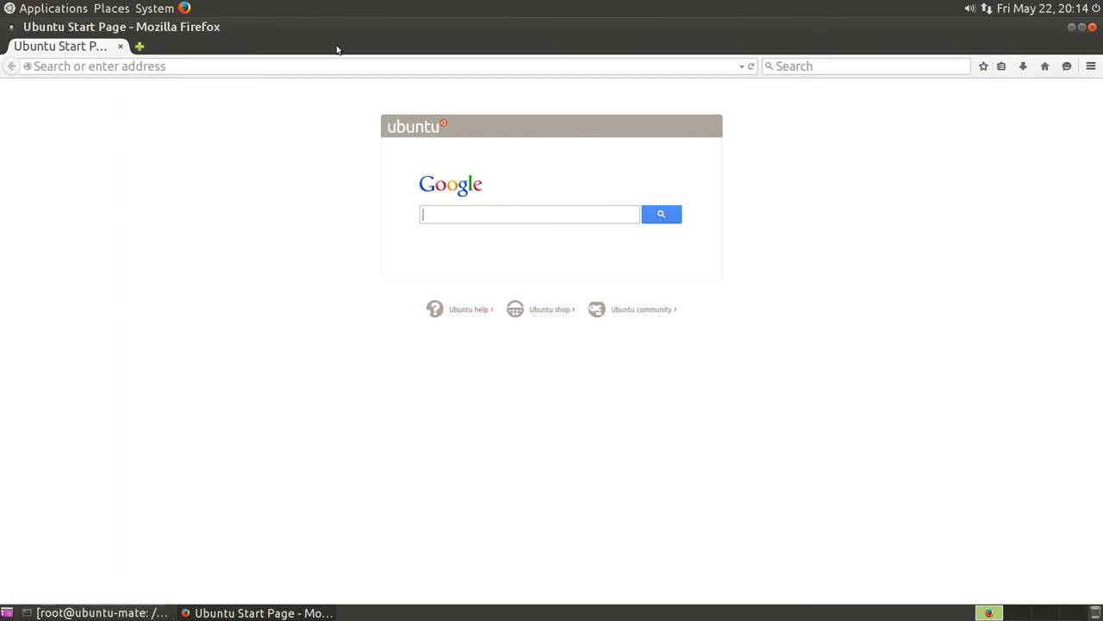
{"action": "key", "text": "alt"}
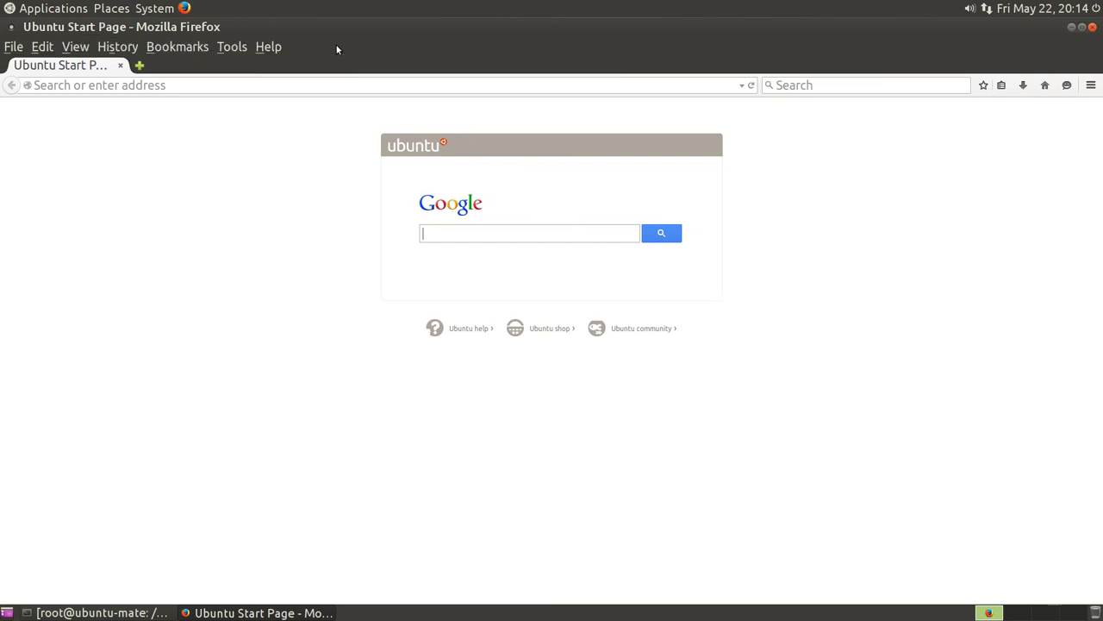
{"action": "left_click", "coordinate": [257, 49]}
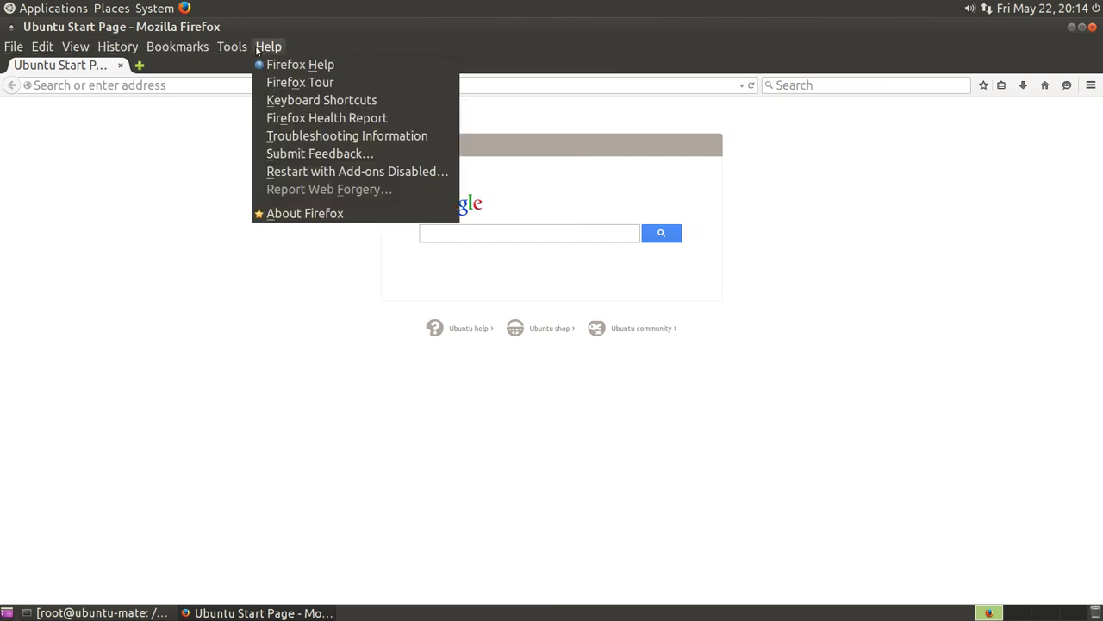
{"action": "left_click", "coordinate": [286, 214]}
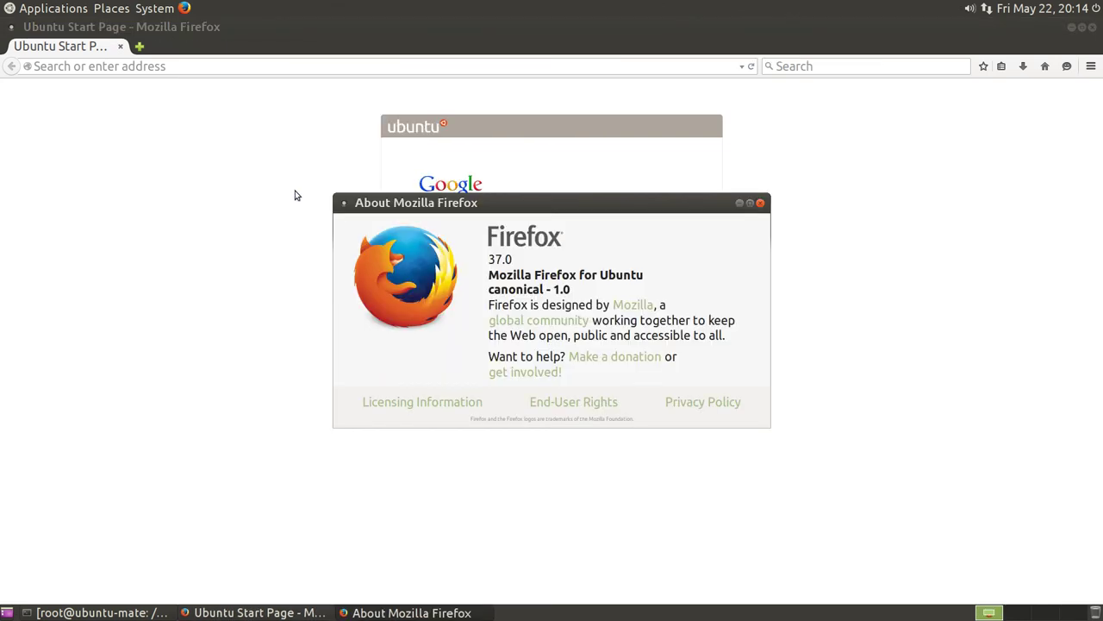
{"action": "left_click", "coordinate": [762, 204]}
Search the web for "mate" and refine the search to "mate linux".
{"action": "left_click", "coordinate": [342, 73]}
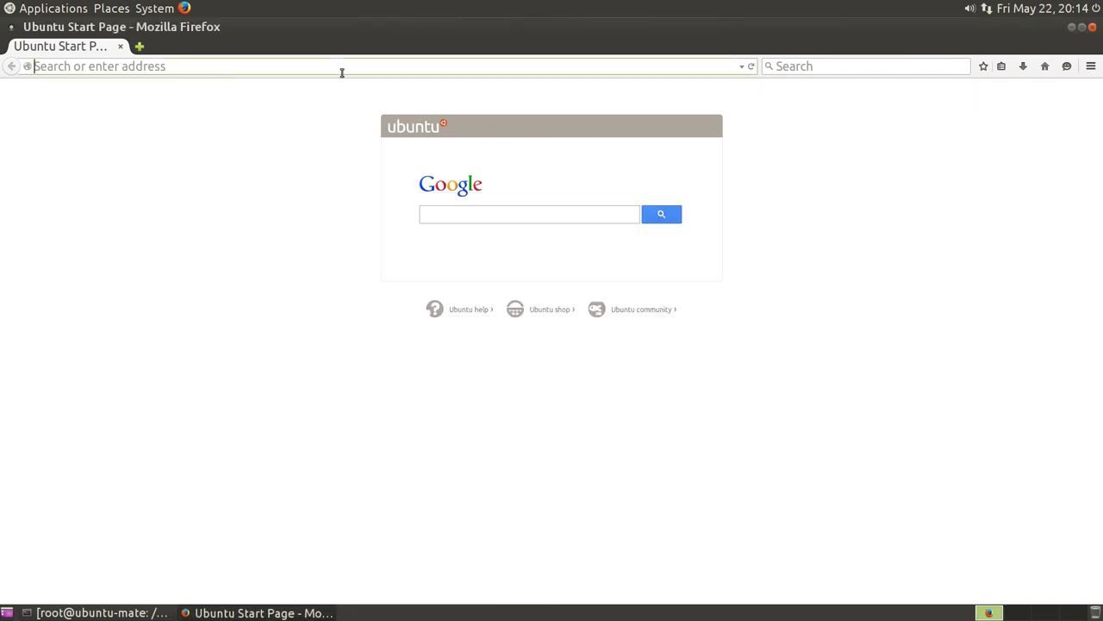
{"action": "type", "text": "m"}
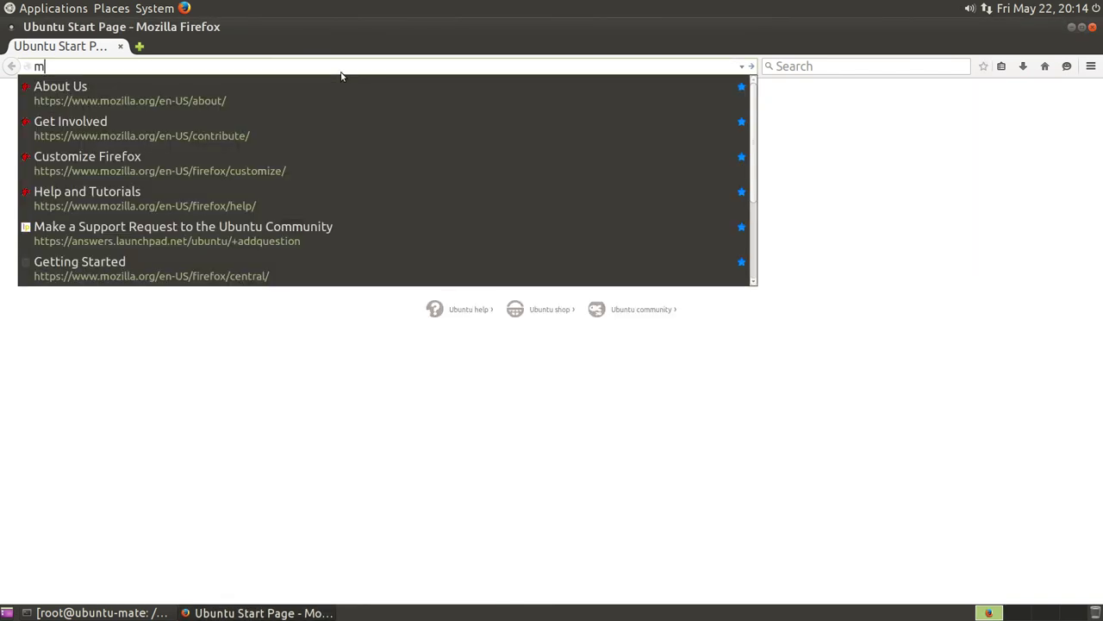
{"action": "type", "text": "ate"}
{"action": "key", "text": "Return"}
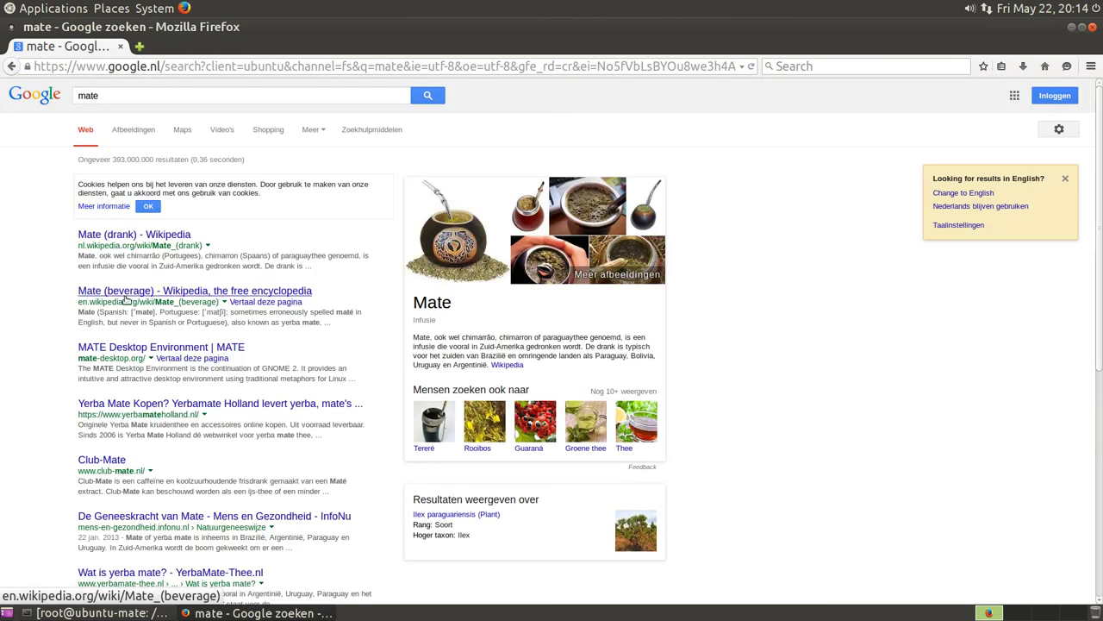
{"action": "left_click", "coordinate": [103, 96]}
{"action": "type", "text": "linux"}
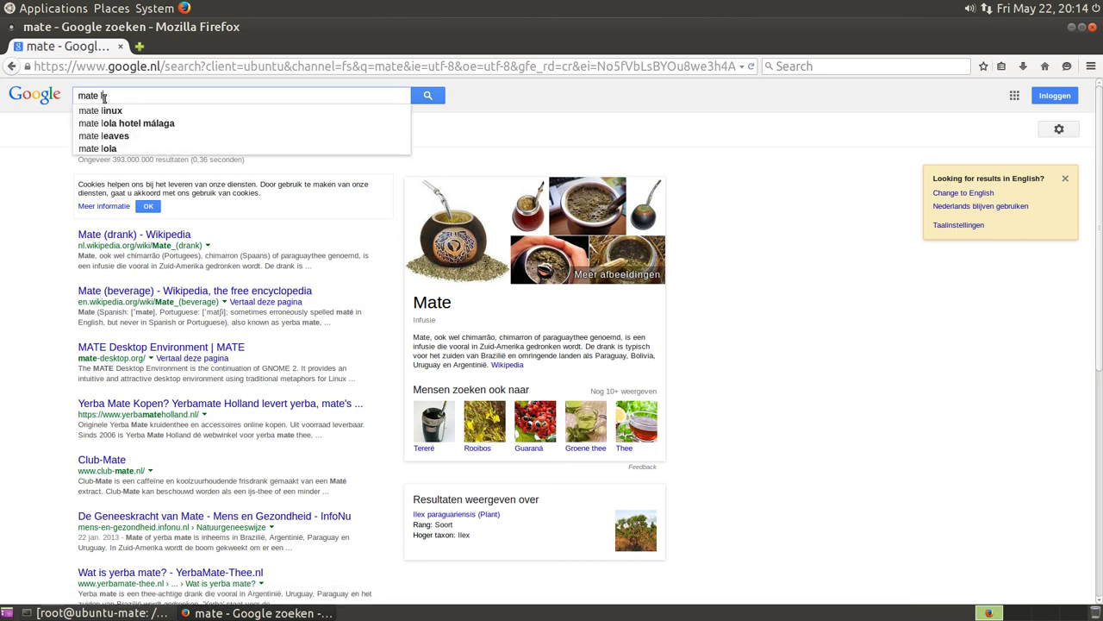
{"action": "key", "text": "Return"}
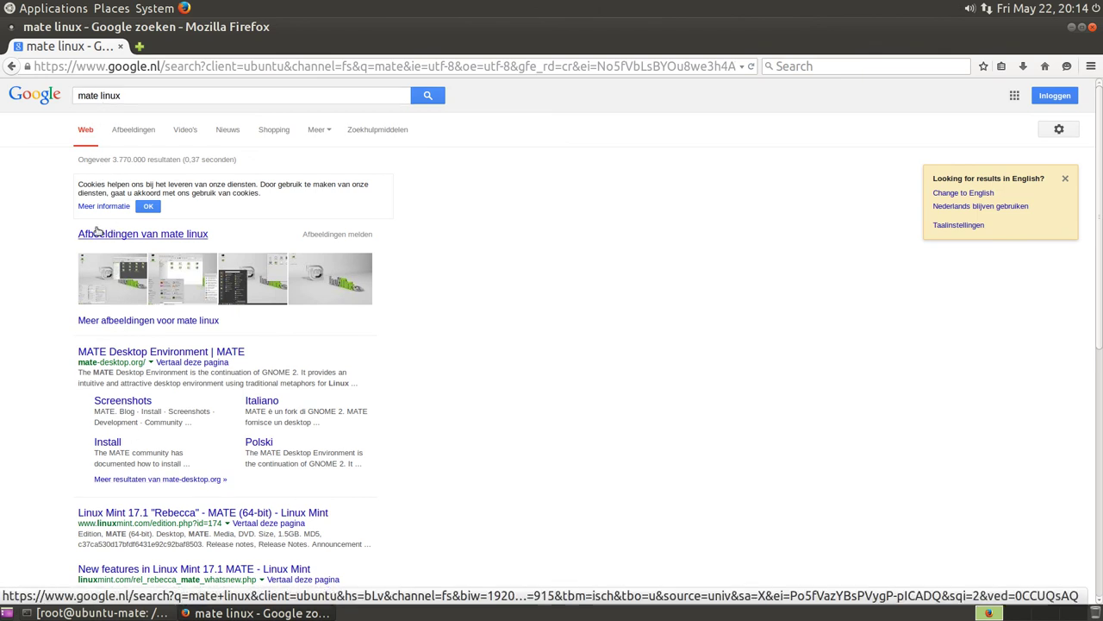
Skim the MATE Desktop Environment home page from the search results and quit Firefox.
{"action": "left_click", "coordinate": [111, 353]}
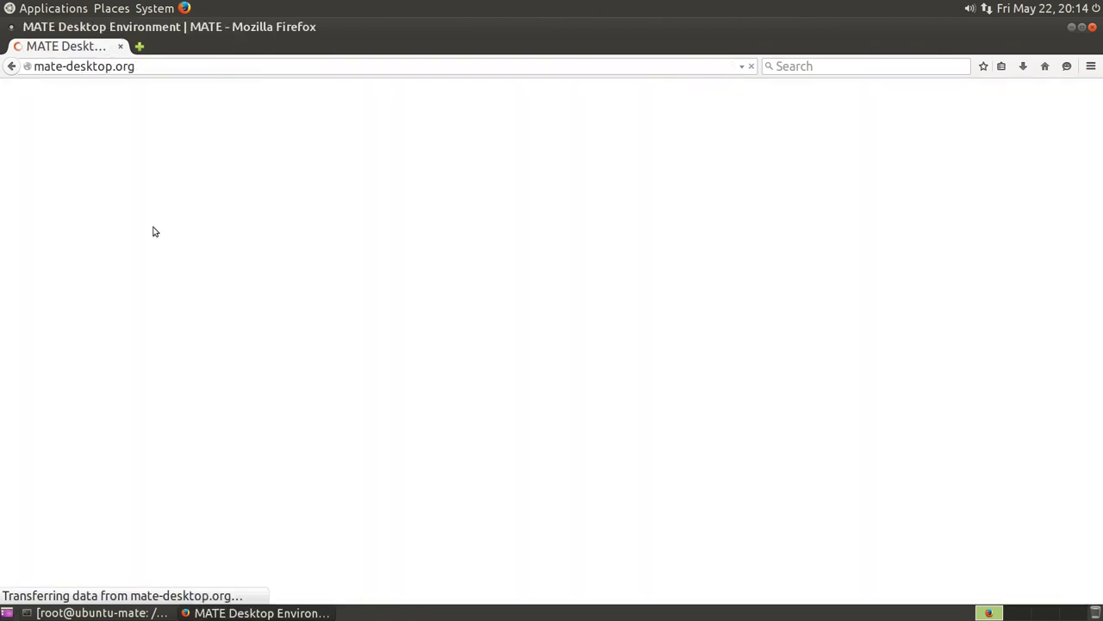
{"action": "scroll", "coordinate": [388, 246], "scroll_direction": "down", "scroll_amount": 10}
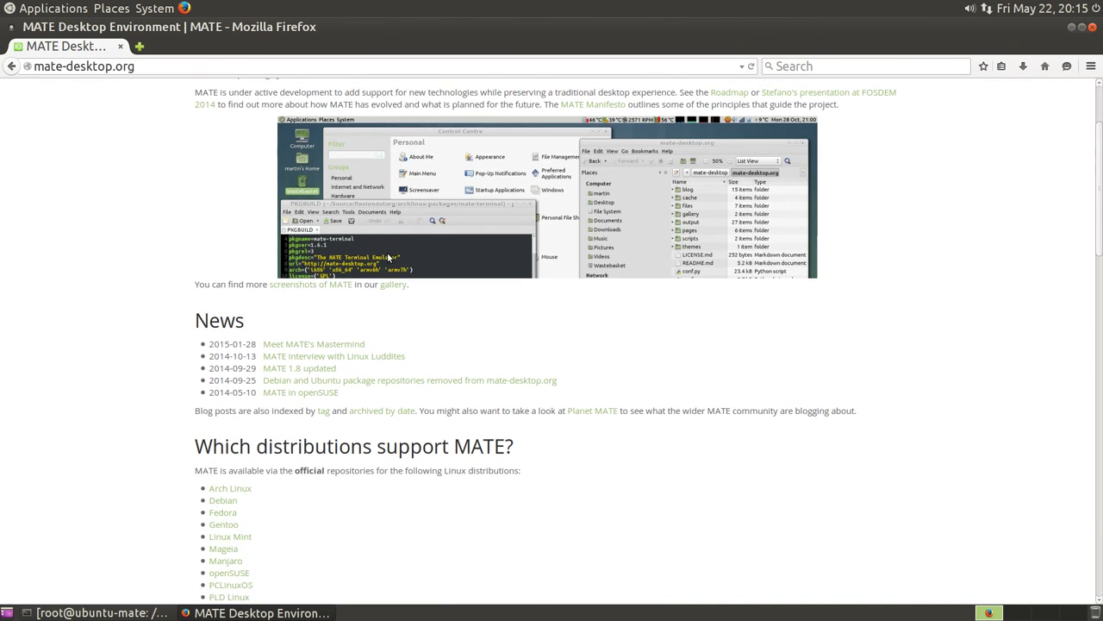
{"action": "scroll", "coordinate": [388, 258], "scroll_direction": "down", "scroll_amount": 3}
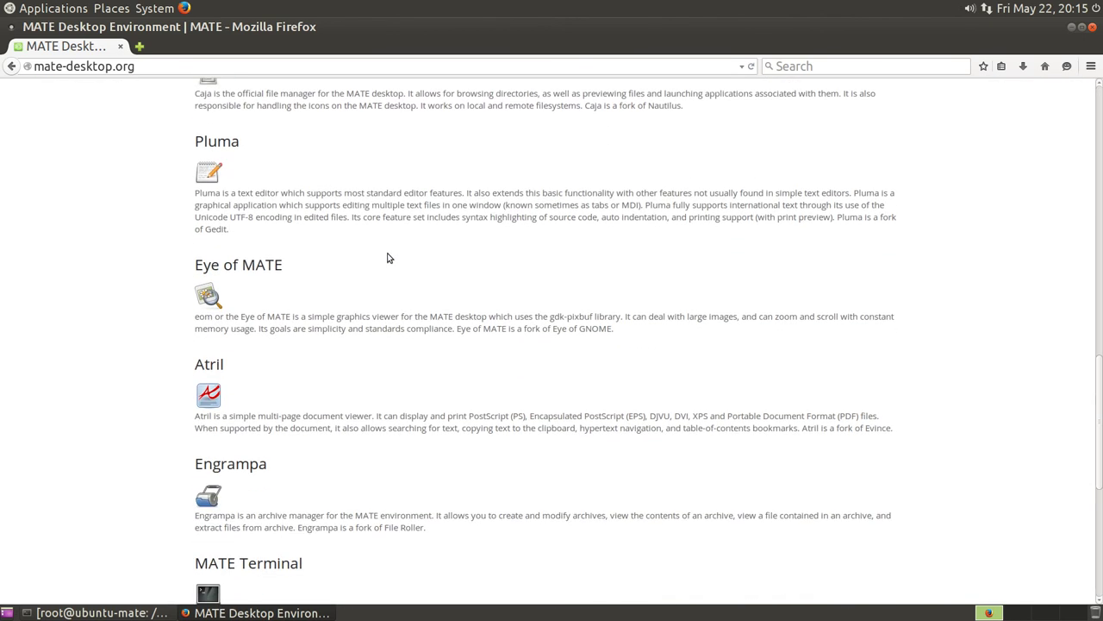
{"action": "key", "text": "ctrl+q"}
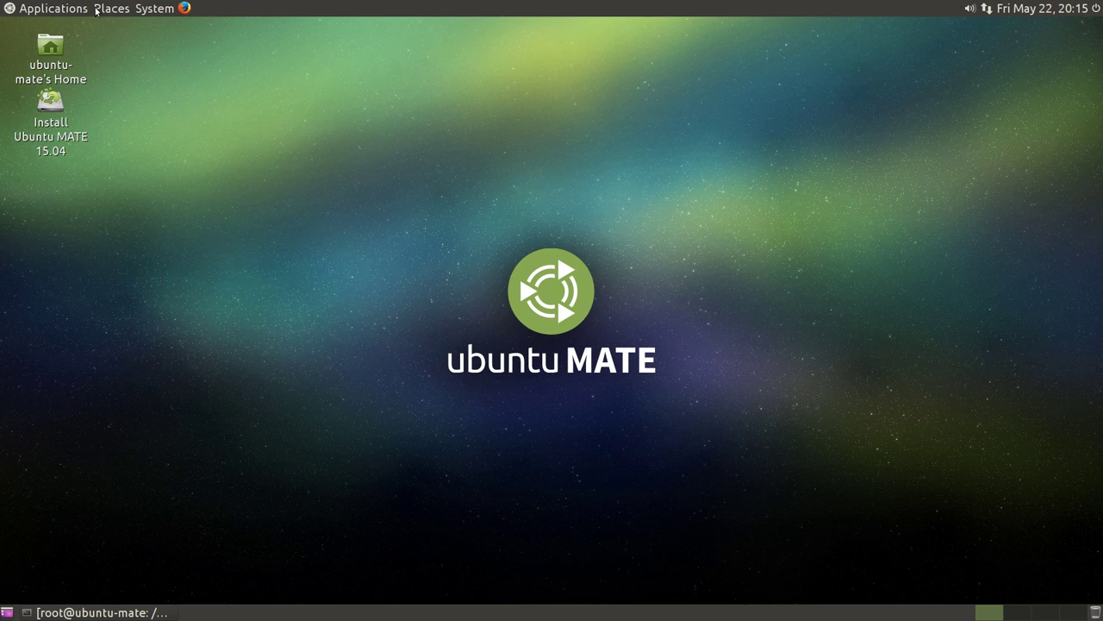
Open the Additional Drivers settings from the hardware preferences.
{"action": "left_click", "coordinate": [141, 7]}
{"action": "mouse_move", "coordinate": [175, 31]}
{"action": "mouse_move", "coordinate": [312, 26]}
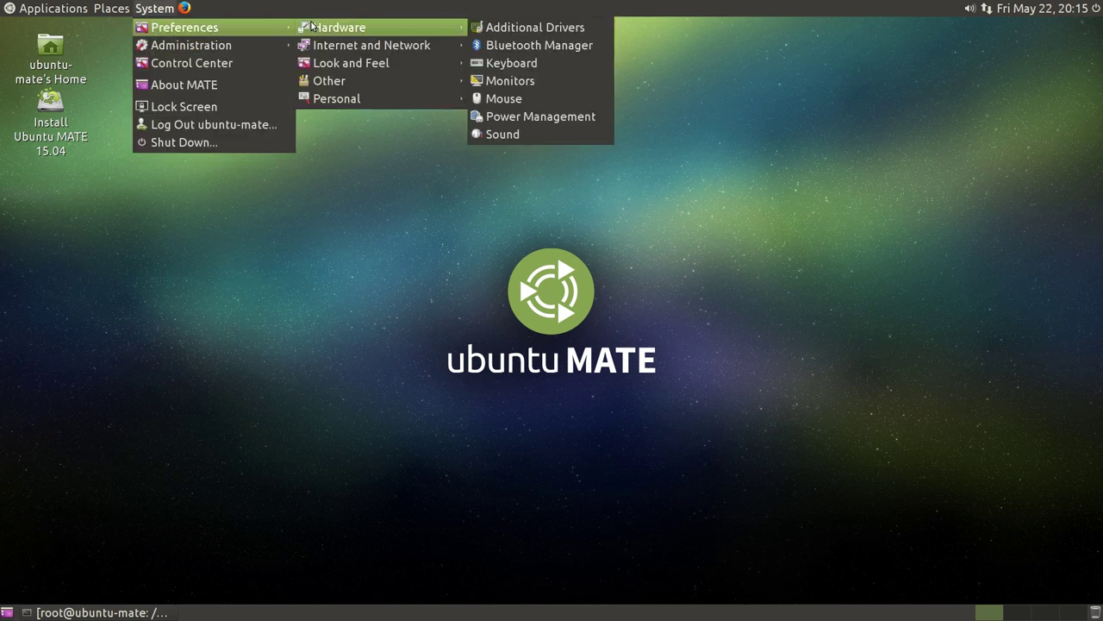
{"action": "left_click", "coordinate": [494, 24]}
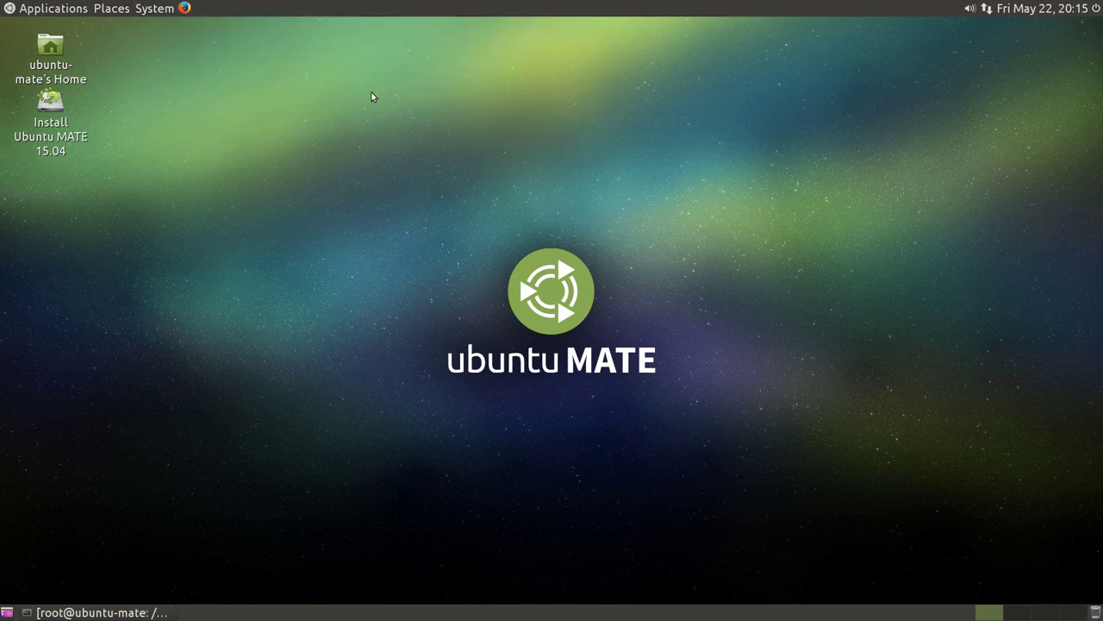
Examine which tools the system preferences offer for hardware and for internet and network.
{"action": "left_click", "coordinate": [150, 7]}
{"action": "mouse_move", "coordinate": [177, 28]}
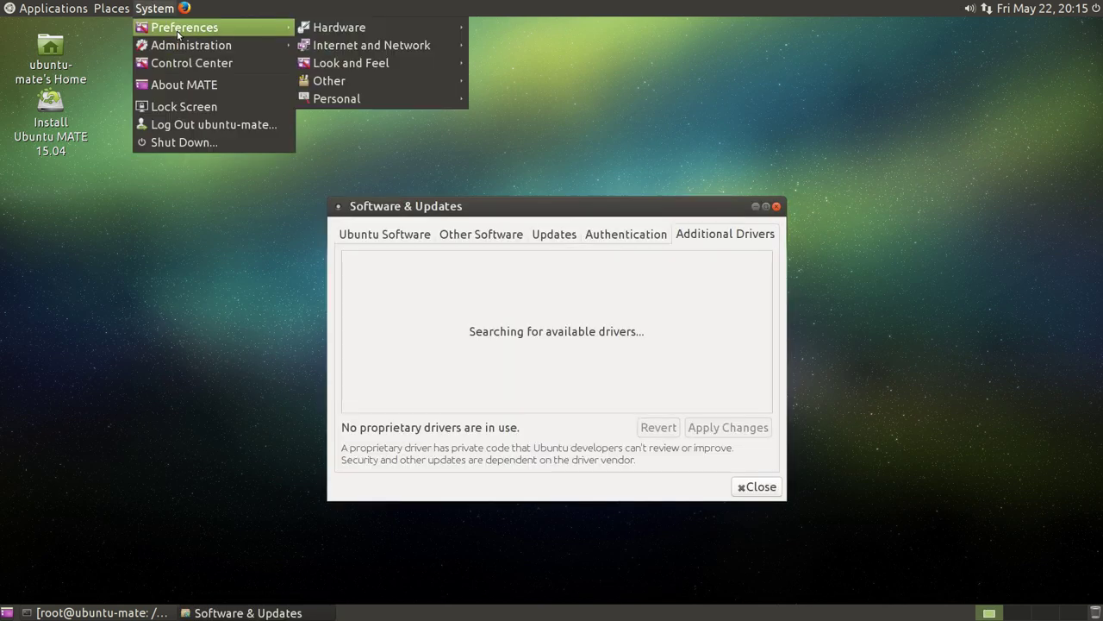
{"action": "mouse_move", "coordinate": [327, 28]}
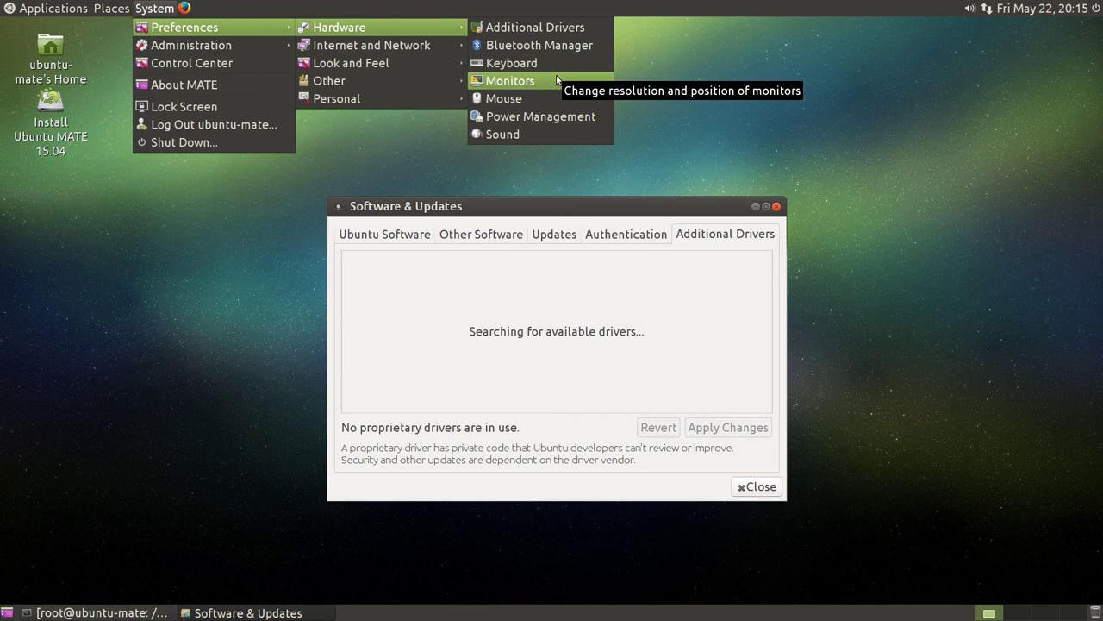
{"action": "left_click", "coordinate": [511, 81]}
{"action": "left_click", "coordinate": [823, 402]}
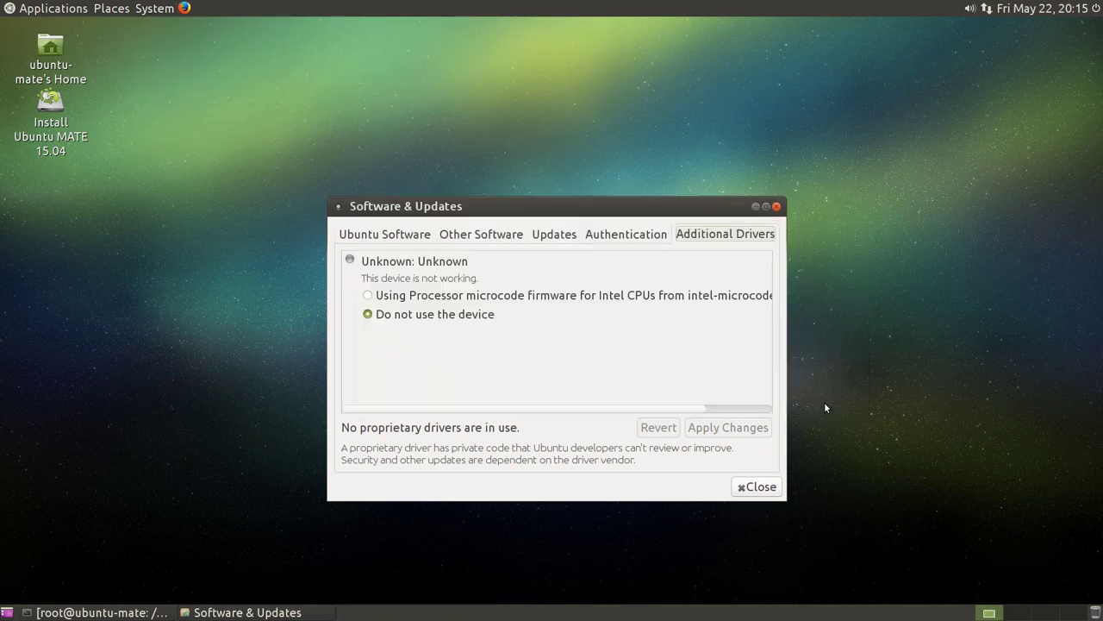
{"action": "left_click", "coordinate": [155, 8]}
{"action": "mouse_move", "coordinate": [164, 27]}
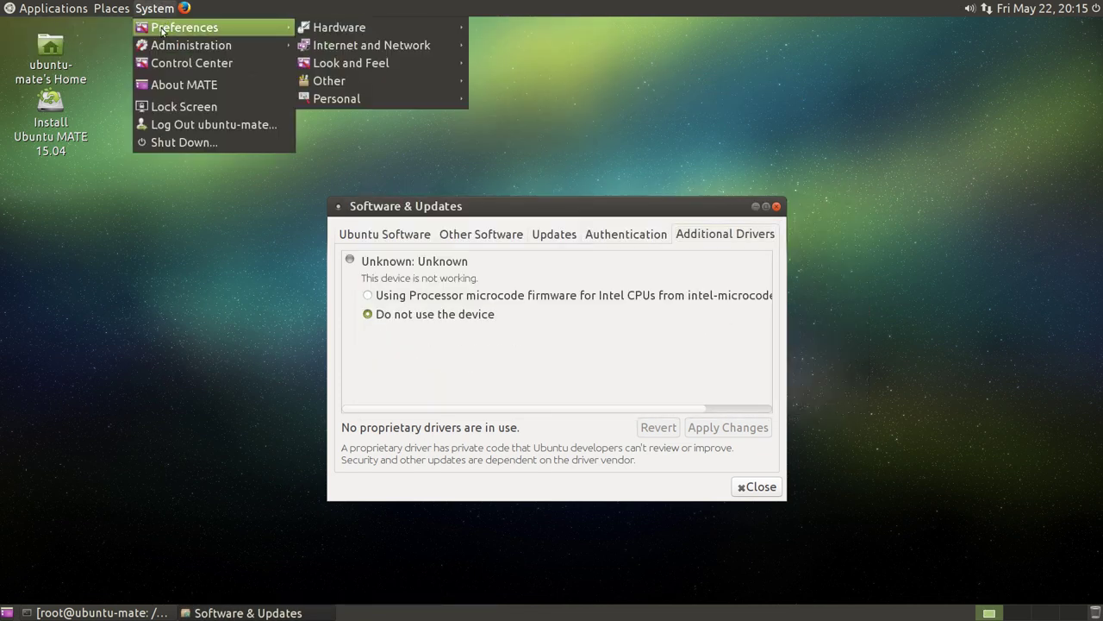
{"action": "mouse_move", "coordinate": [359, 29]}
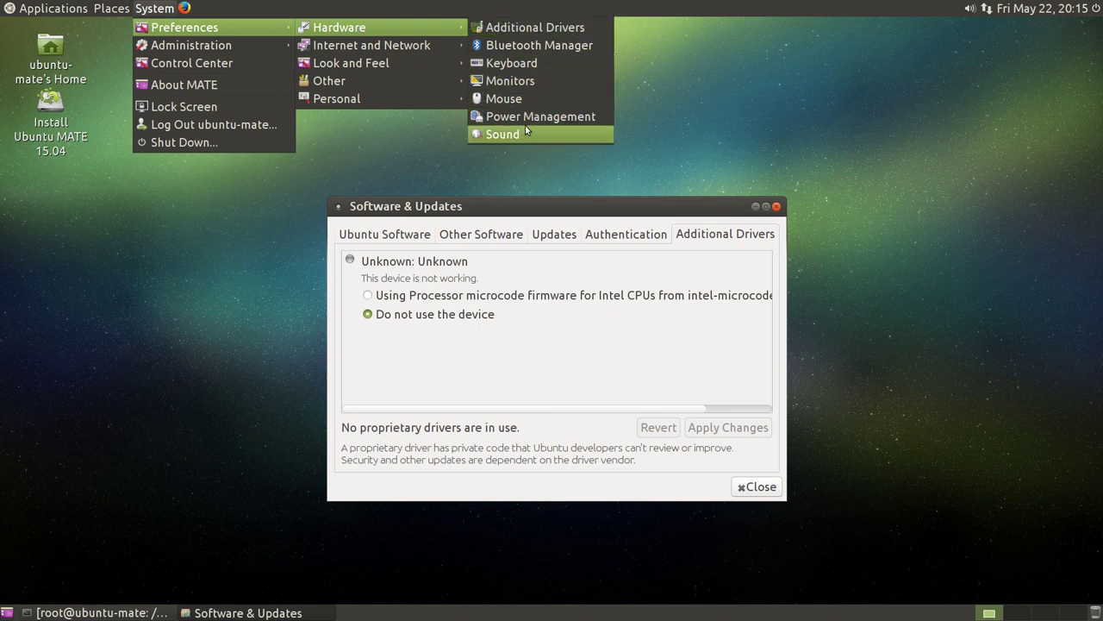
{"action": "mouse_move", "coordinate": [446, 42]}
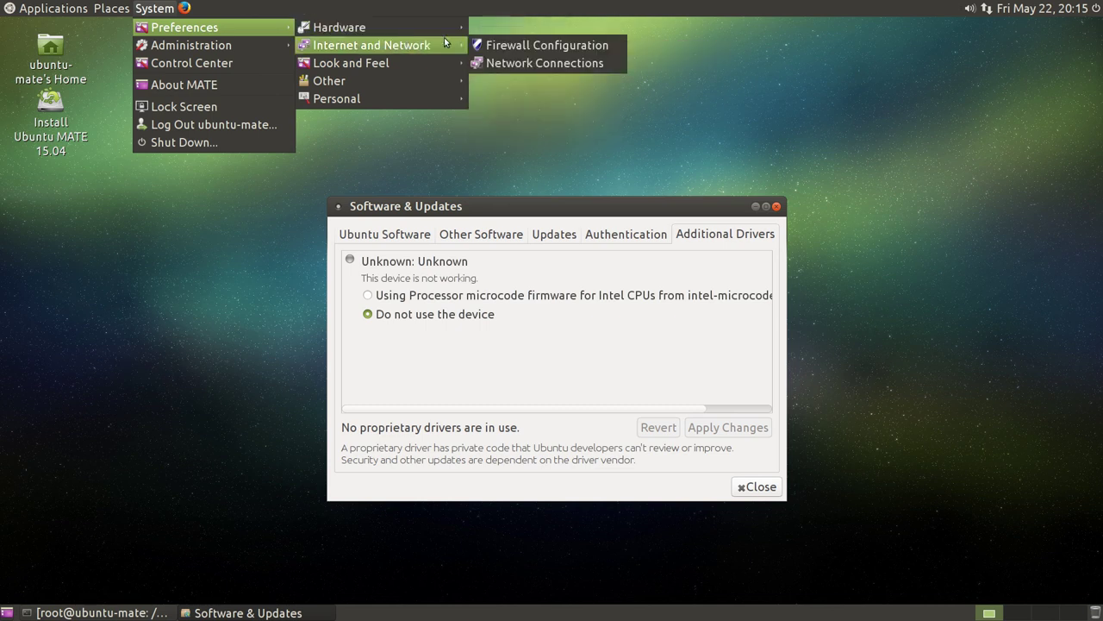
{"action": "mouse_move", "coordinate": [414, 29]}
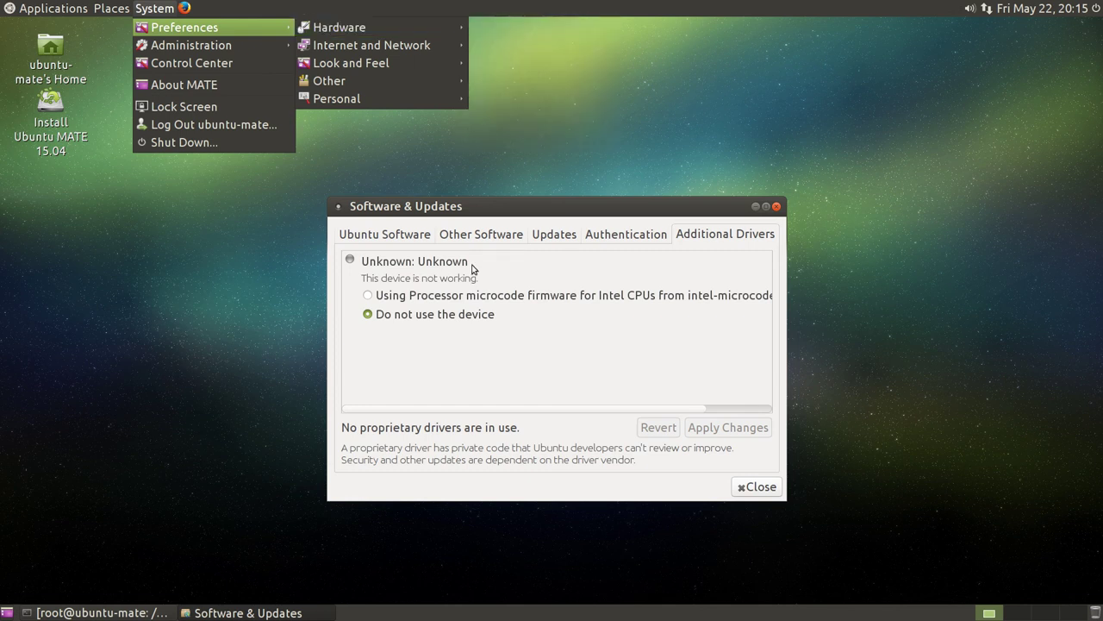
Switch the unknown device to the Intel processor microcode firmware driver and apply the change.
{"action": "left_click", "coordinate": [383, 297]}
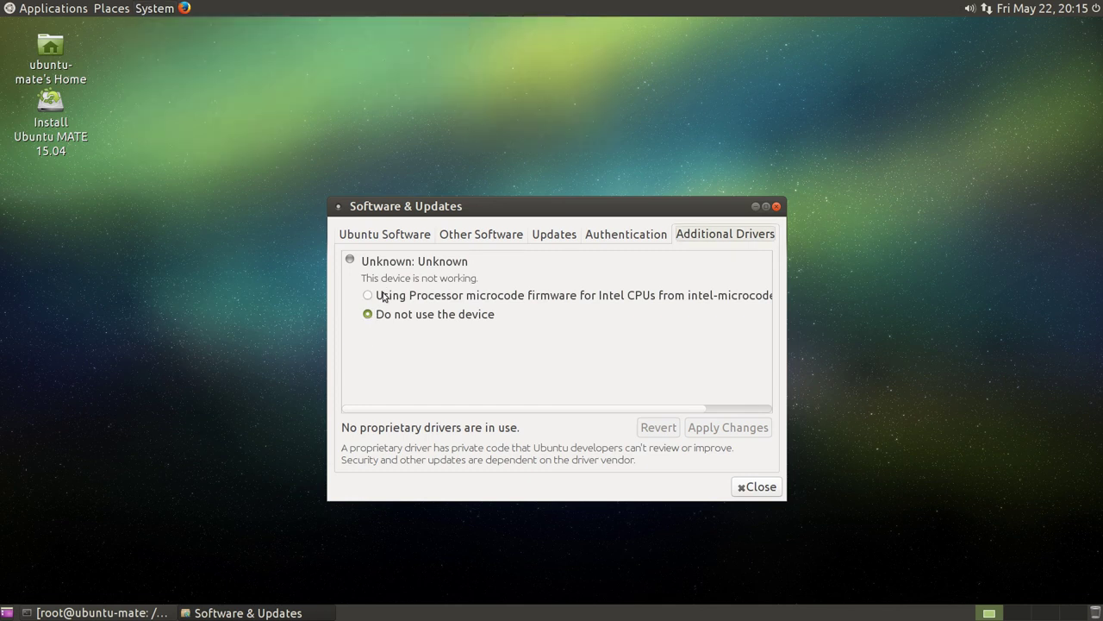
{"action": "left_click", "coordinate": [372, 301]}
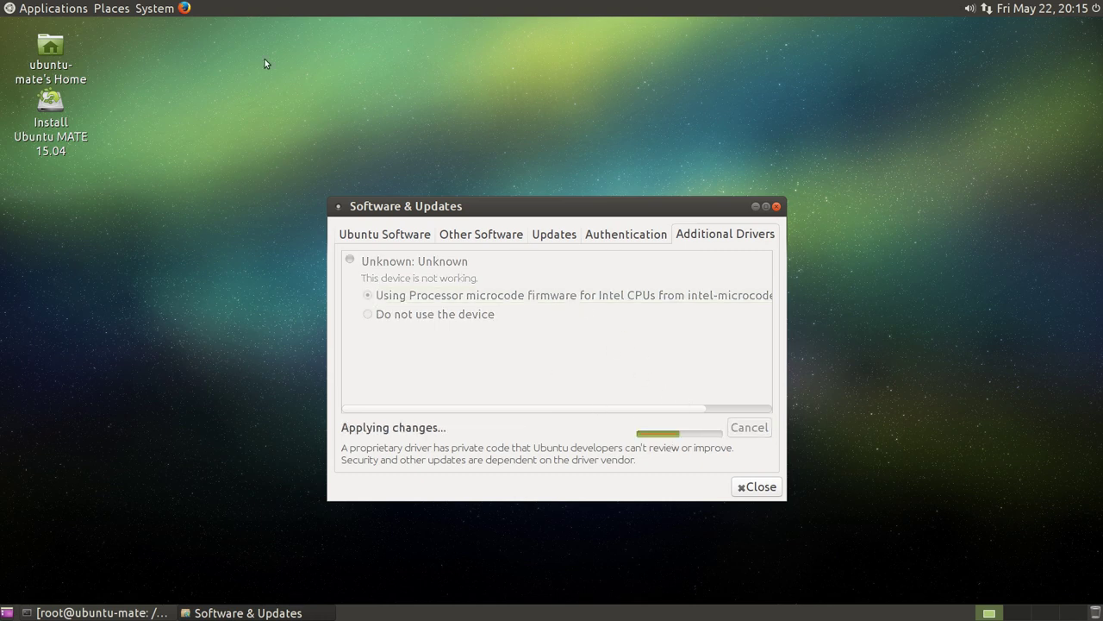
Open Firewall Configuration from the internet and network preferences.
{"action": "left_click", "coordinate": [160, 7]}
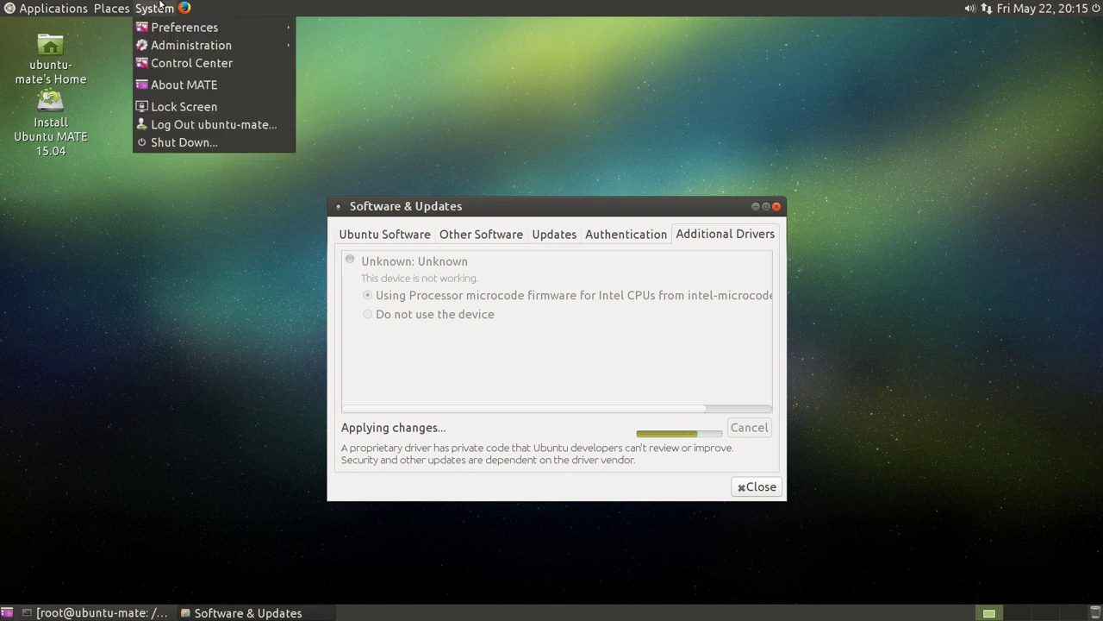
{"action": "mouse_move", "coordinate": [325, 31]}
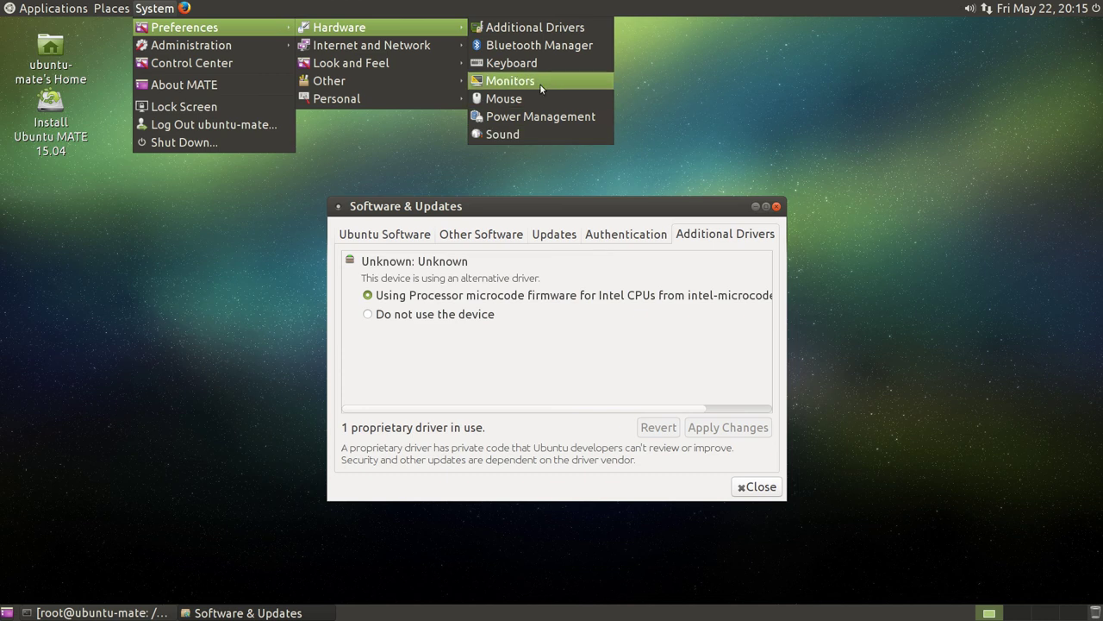
{"action": "mouse_move", "coordinate": [407, 48]}
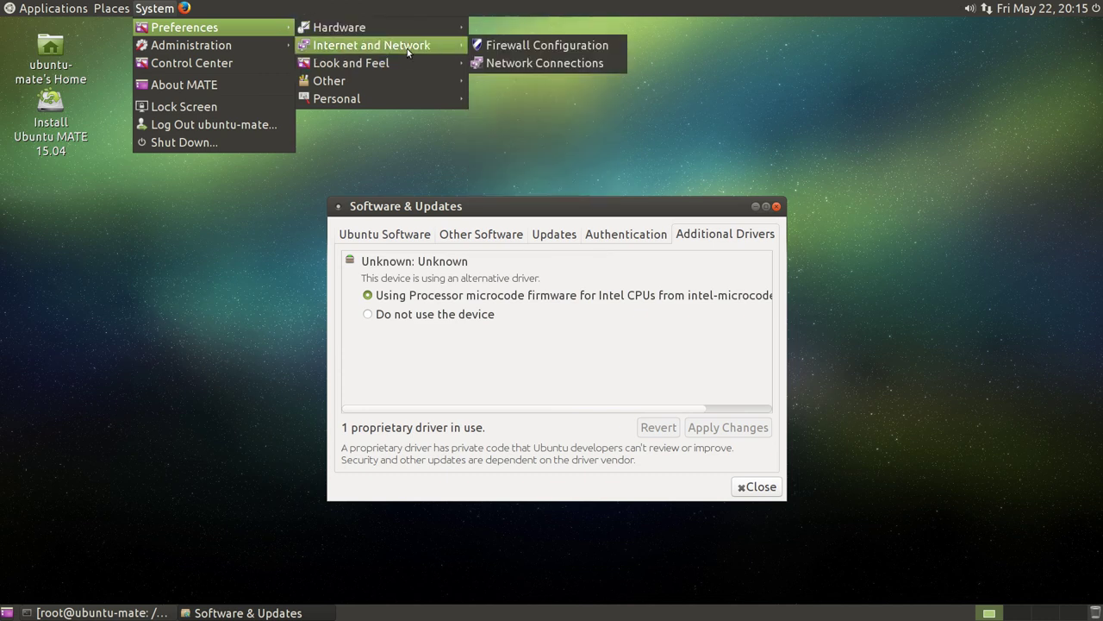
{"action": "left_click", "coordinate": [514, 47]}
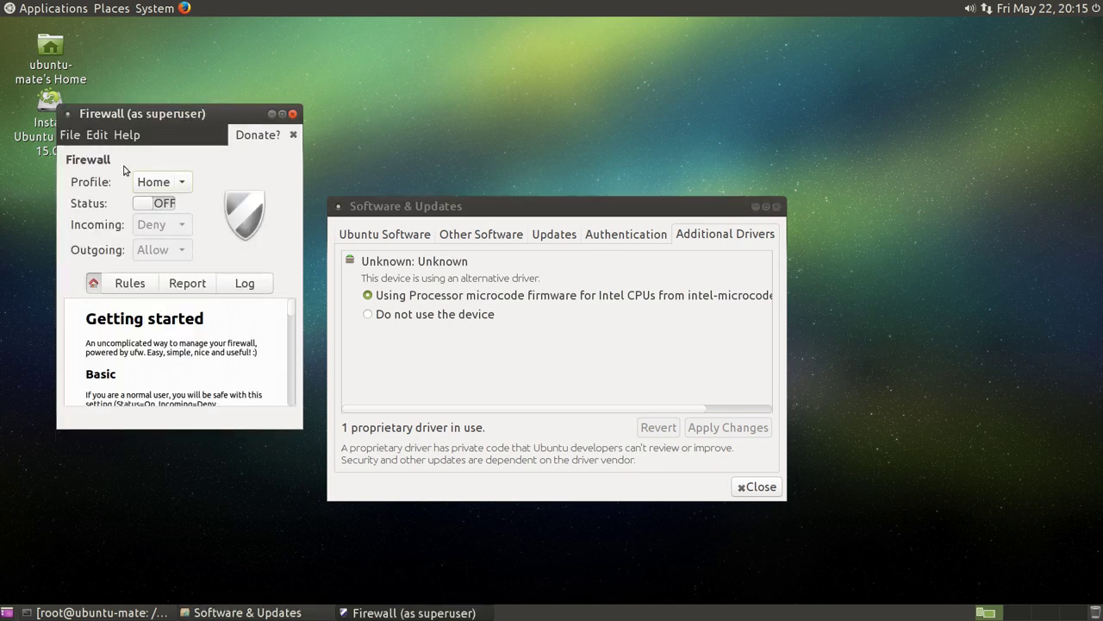
Try switching the firewall on and off again, and check the available profiles while keeping Home.
{"action": "left_click", "coordinate": [155, 203]}
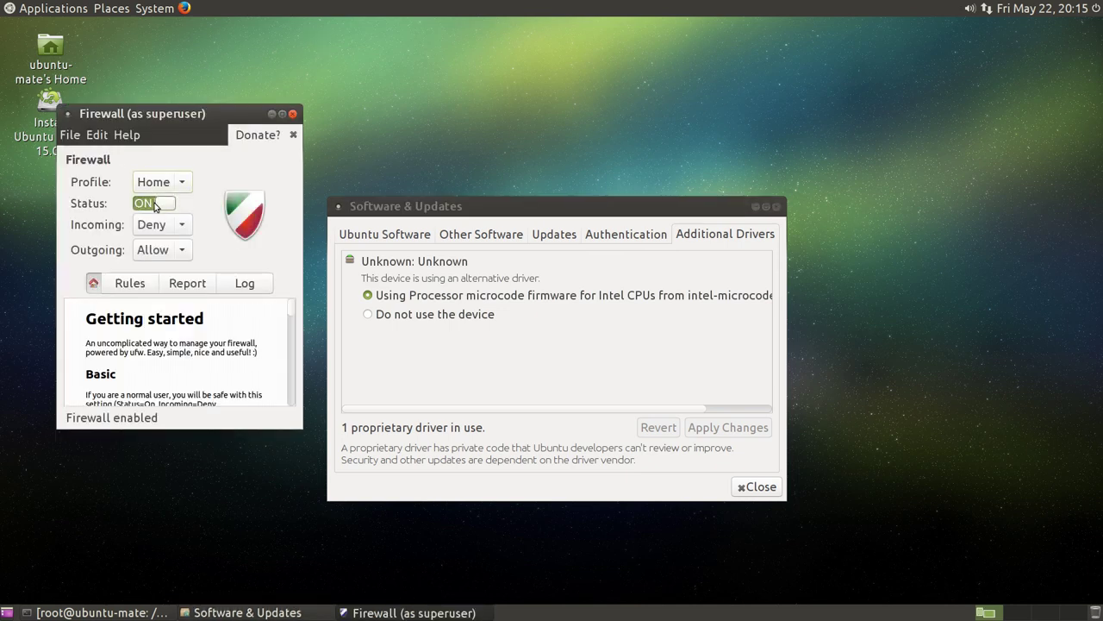
{"action": "left_click", "coordinate": [156, 203]}
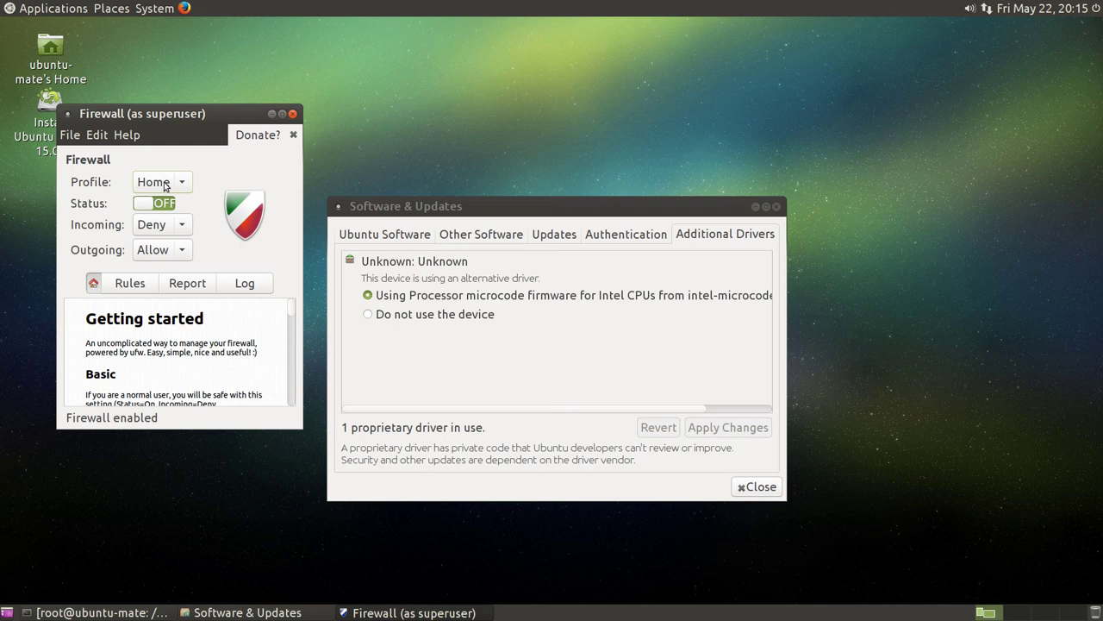
{"action": "left_click", "coordinate": [168, 183]}
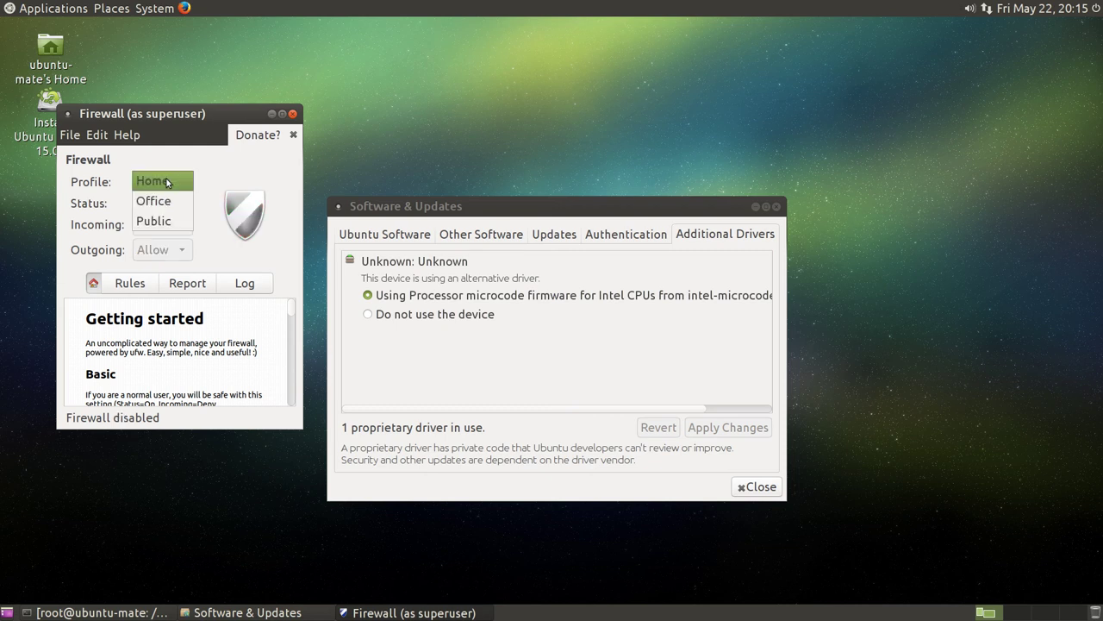
{"action": "left_click", "coordinate": [168, 182]}
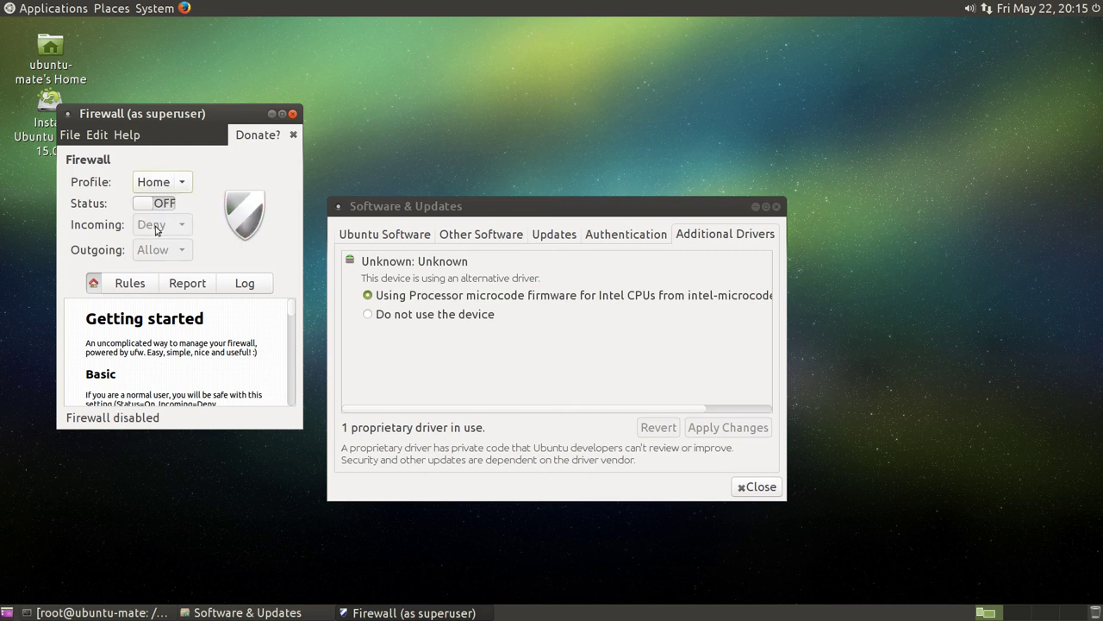
Maximize the firewall window, turn the firewall on and skim the getting-started guide down to the end of the FAQ.
{"action": "double_click", "coordinate": [173, 114]}
{"action": "scroll", "coordinate": [150, 223], "scroll_direction": "down", "scroll_amount": 5}
{"action": "scroll", "coordinate": [151, 223], "scroll_direction": "down", "scroll_amount": 10}
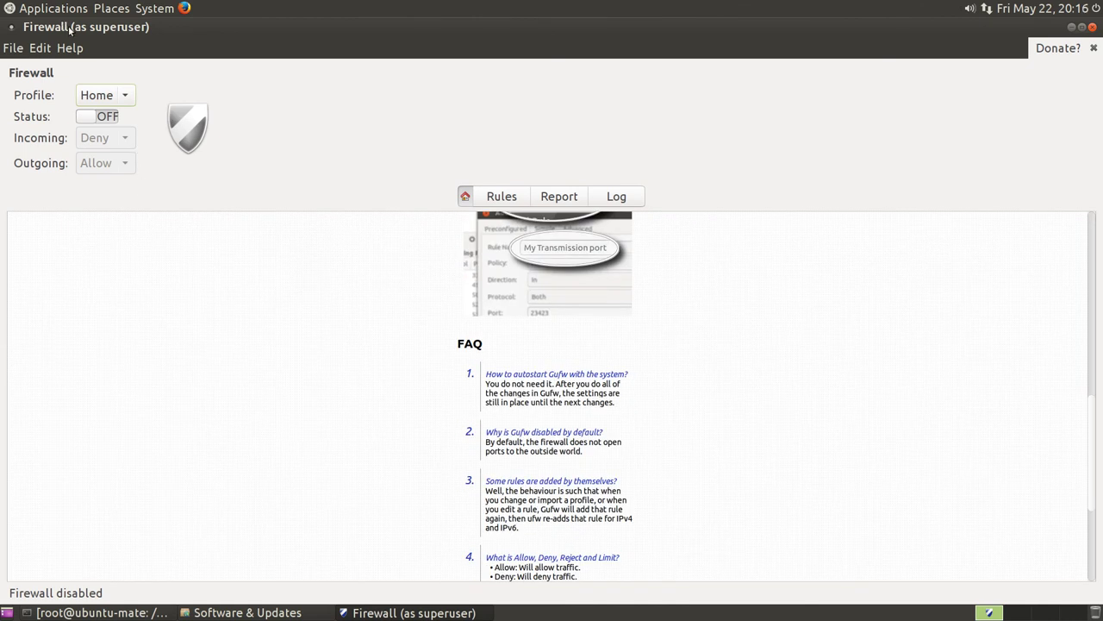
{"action": "left_click", "coordinate": [111, 118]}
{"action": "scroll", "coordinate": [387, 291], "scroll_direction": "down", "scroll_amount": 4}
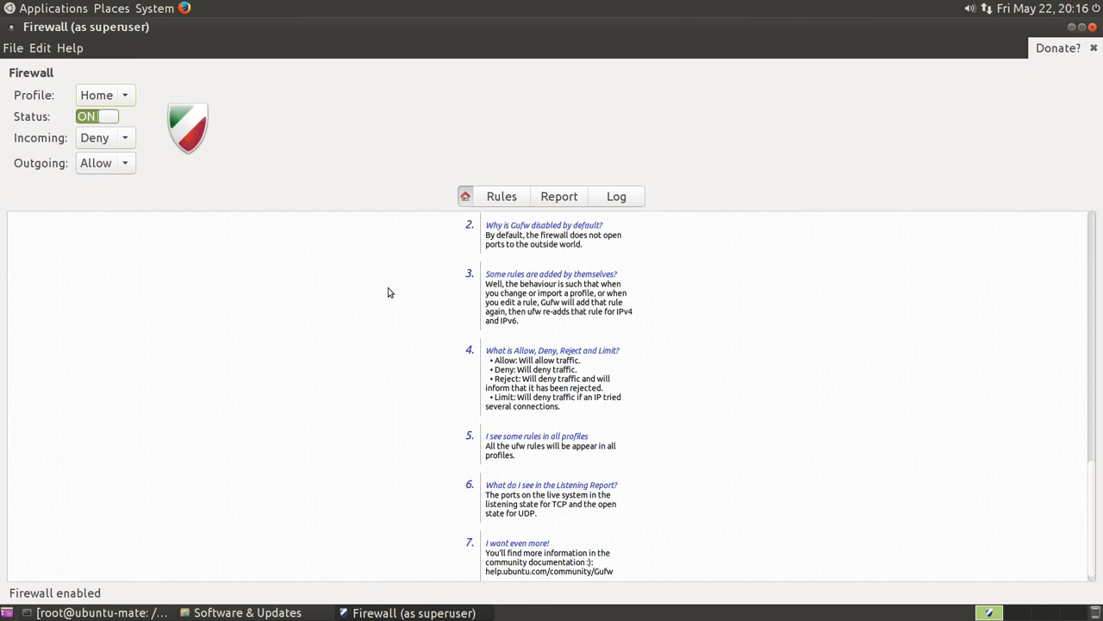
Restore the firewall window to its smaller size and view the About information of Gufw Firewall.
{"action": "left_click", "coordinate": [108, 11]}
{"action": "left_click", "coordinate": [99, 8]}
{"action": "double_click", "coordinate": [33, 30]}
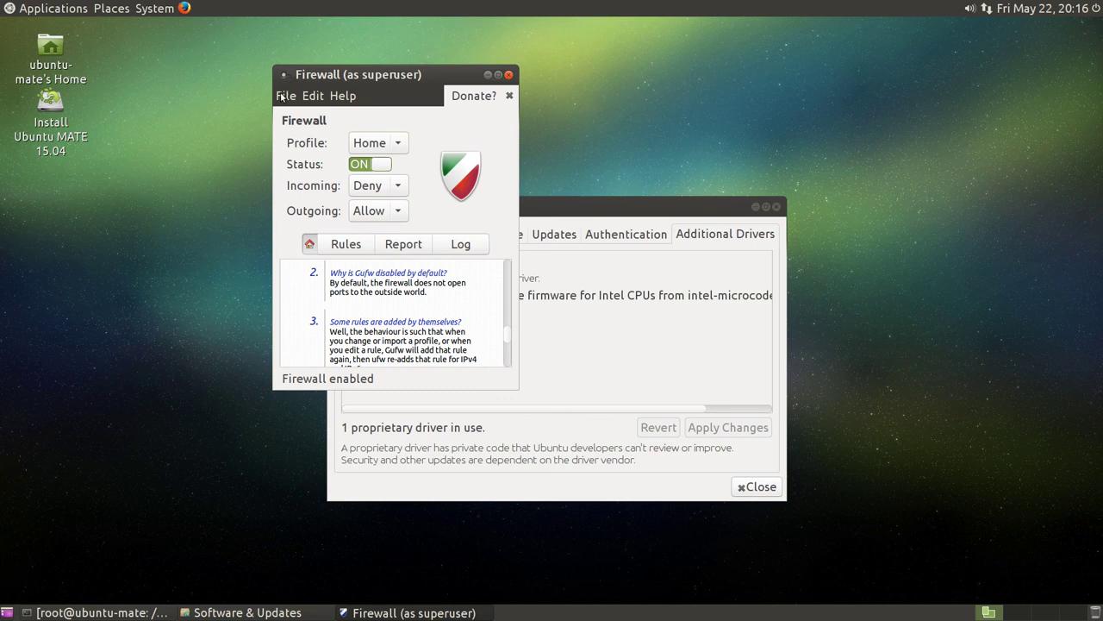
{"action": "left_click", "coordinate": [281, 97]}
{"action": "mouse_move", "coordinate": [342, 96]}
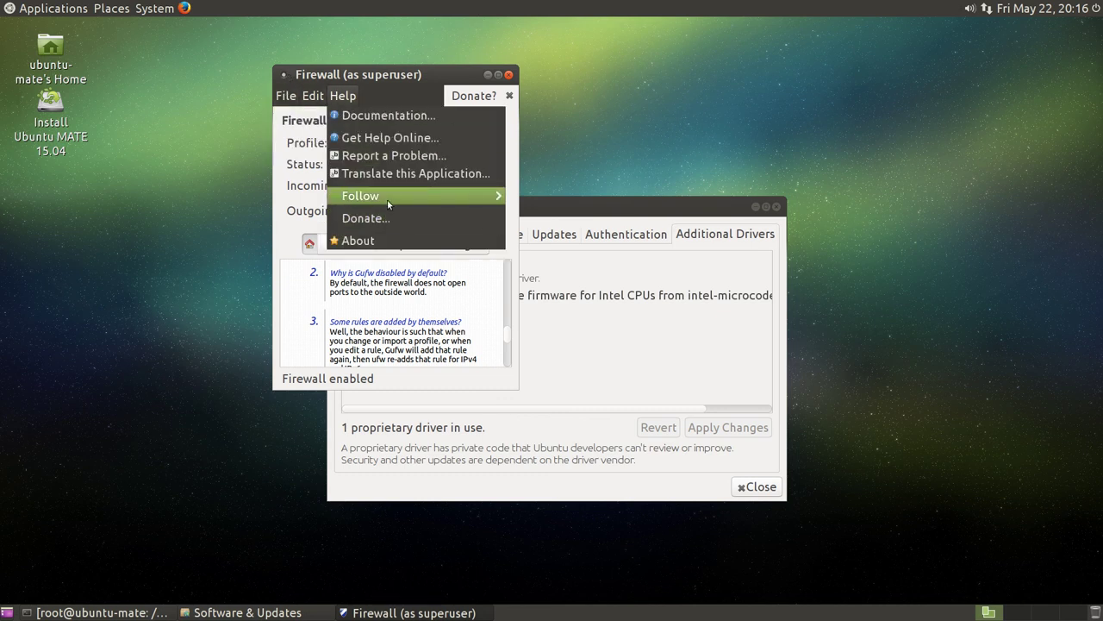
{"action": "left_click", "coordinate": [382, 240]}
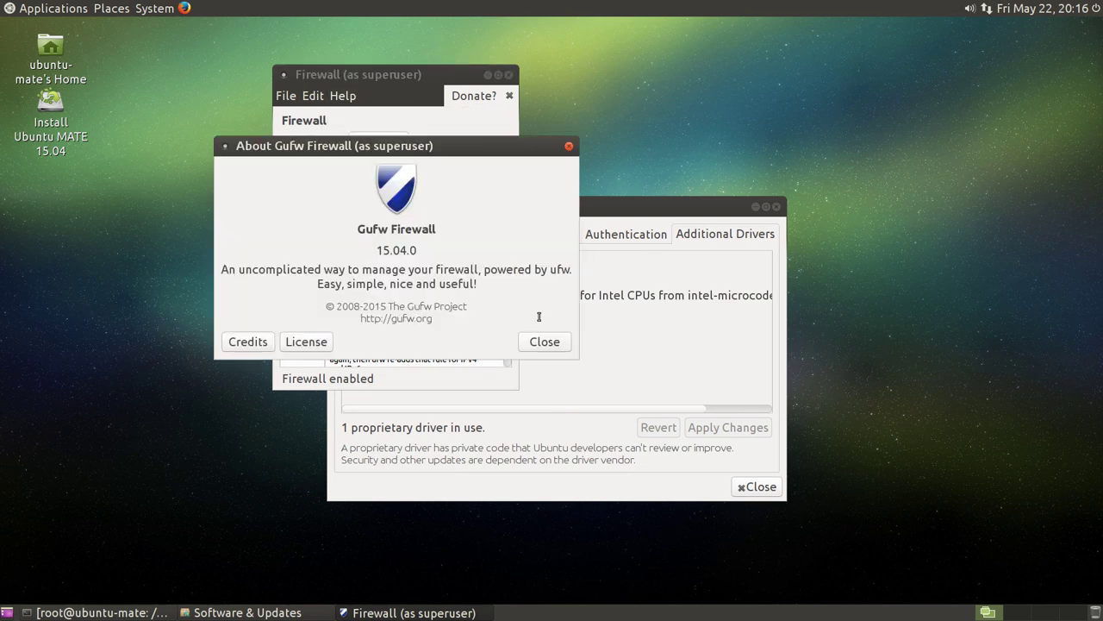
{"action": "left_click", "coordinate": [565, 343]}
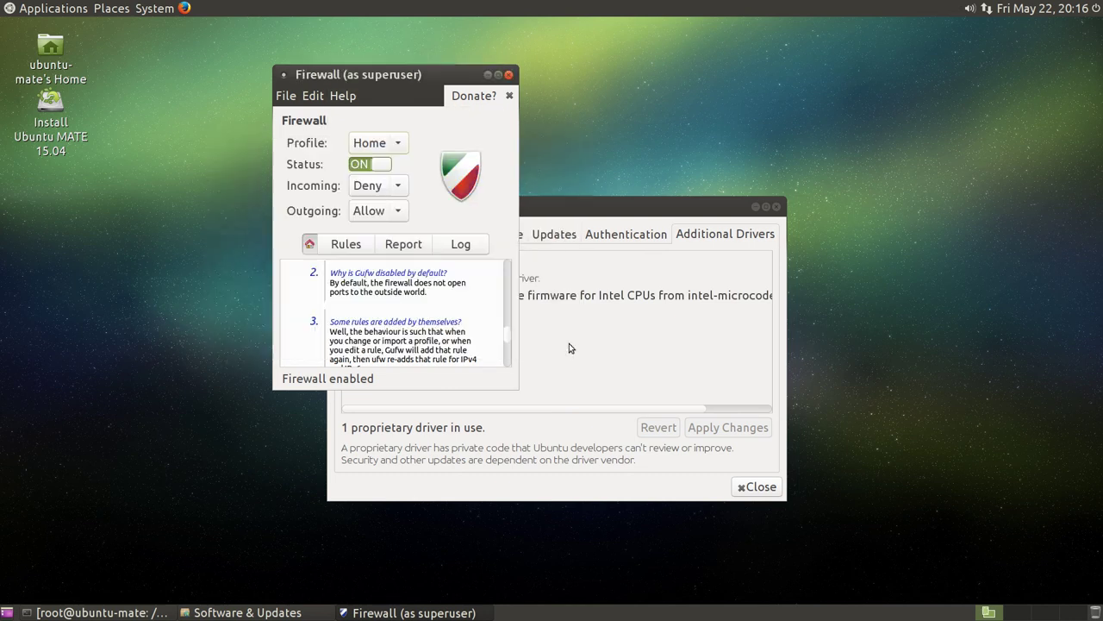
Turn the firewall off and close its window.
{"action": "left_click", "coordinate": [358, 164]}
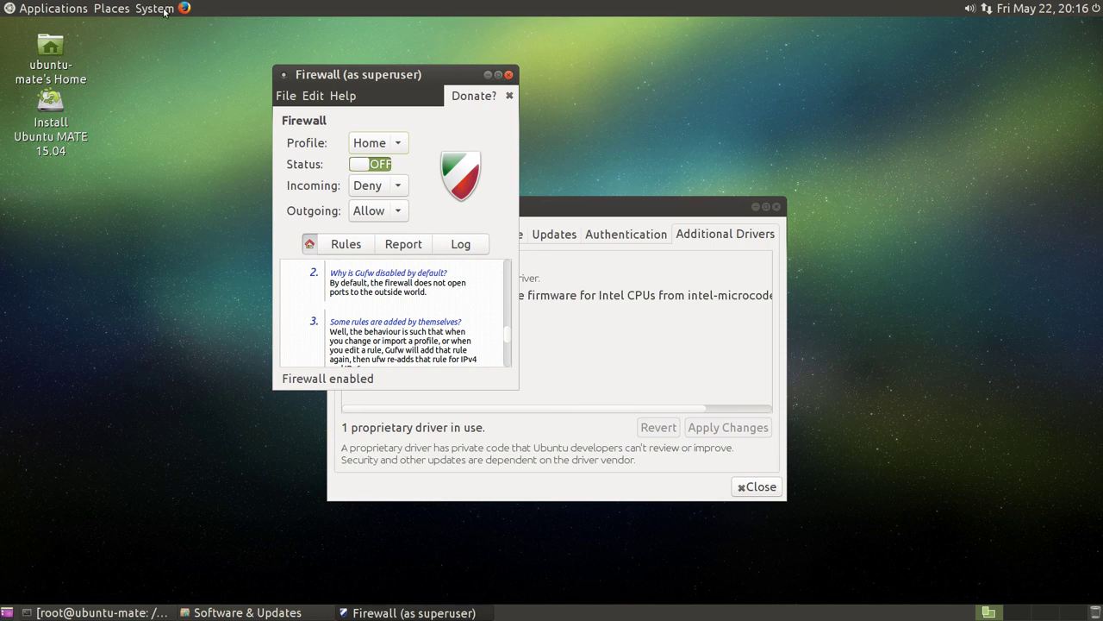
{"action": "left_click", "coordinate": [509, 96]}
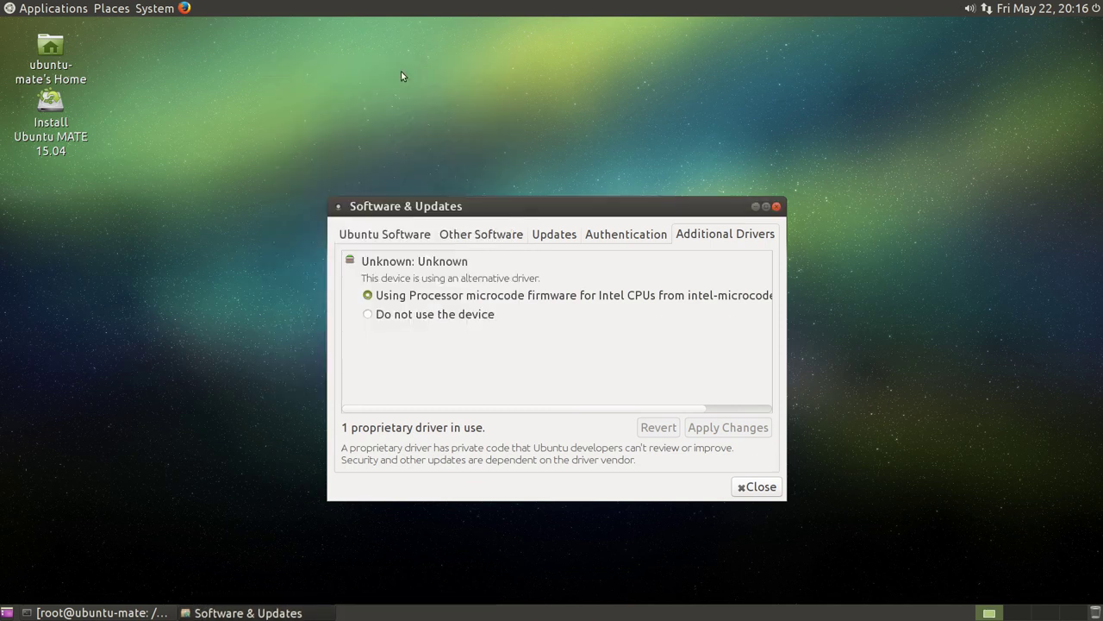
Open the Network Connections settings from the internet and network preferences.
{"action": "left_click", "coordinate": [154, 7]}
{"action": "mouse_move", "coordinate": [308, 32]}
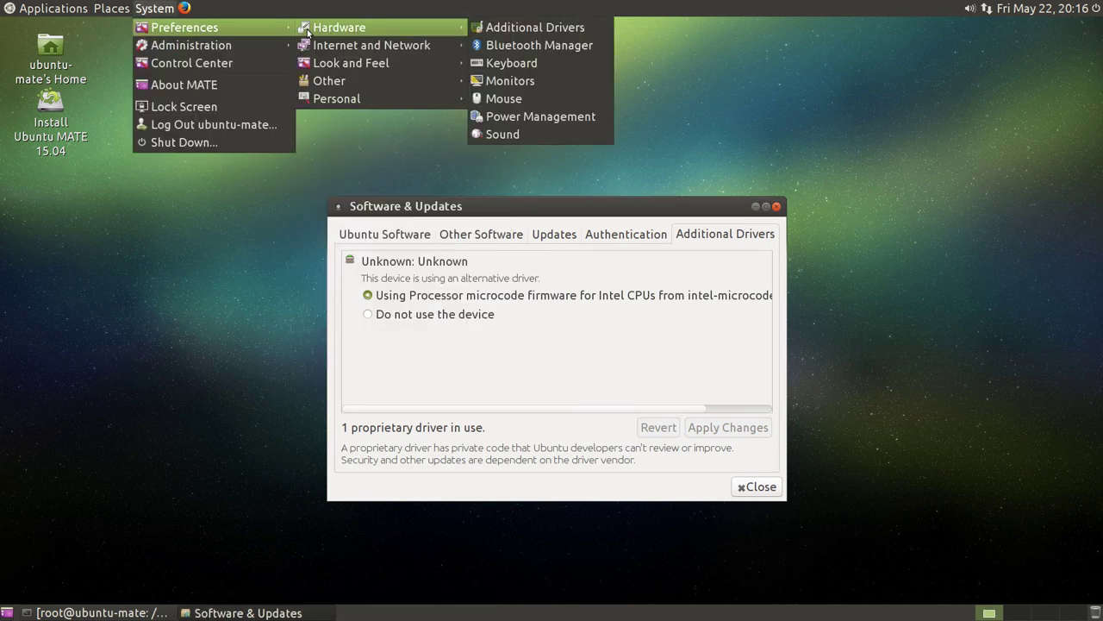
{"action": "mouse_move", "coordinate": [336, 45]}
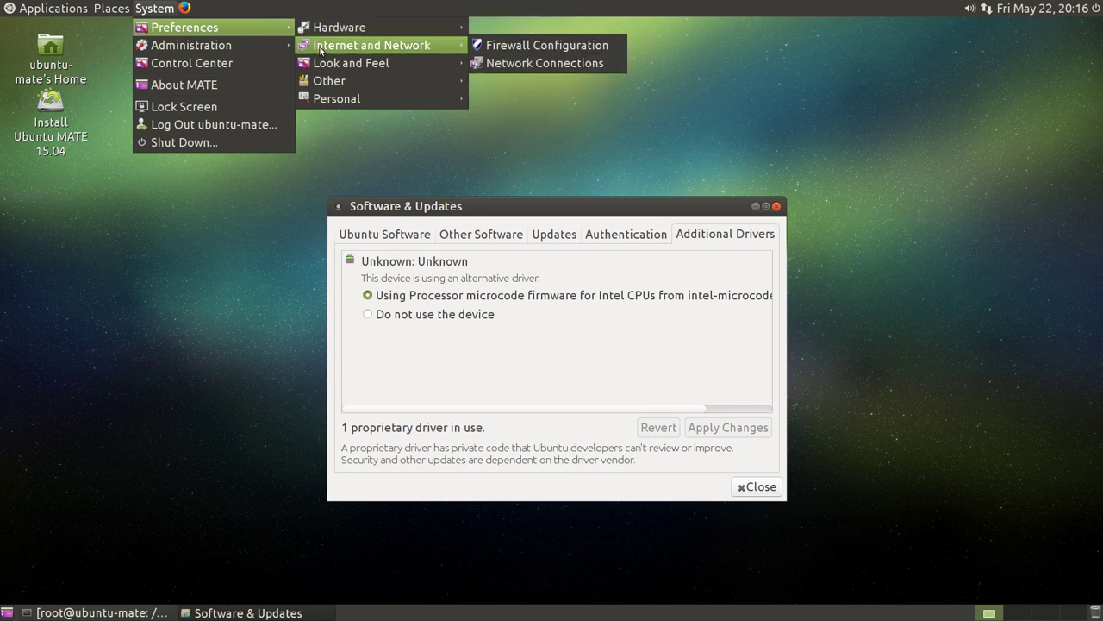
{"action": "left_click", "coordinate": [500, 64]}
Open the Appearance Preferences from the look and feel preferences.
{"action": "left_click", "coordinate": [146, 9]}
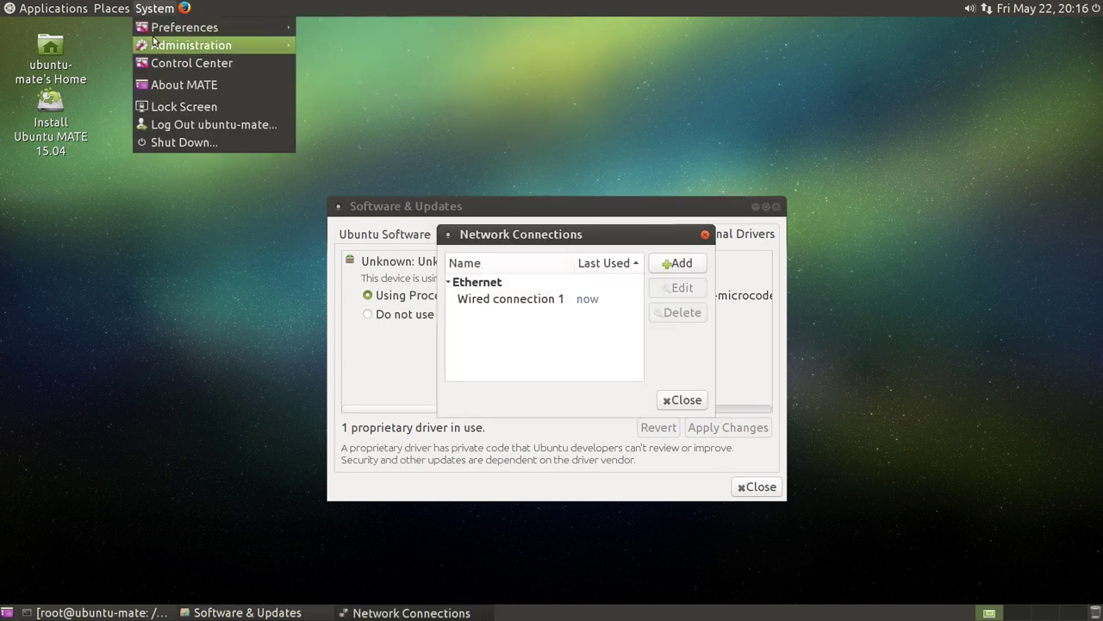
{"action": "mouse_move", "coordinate": [154, 43]}
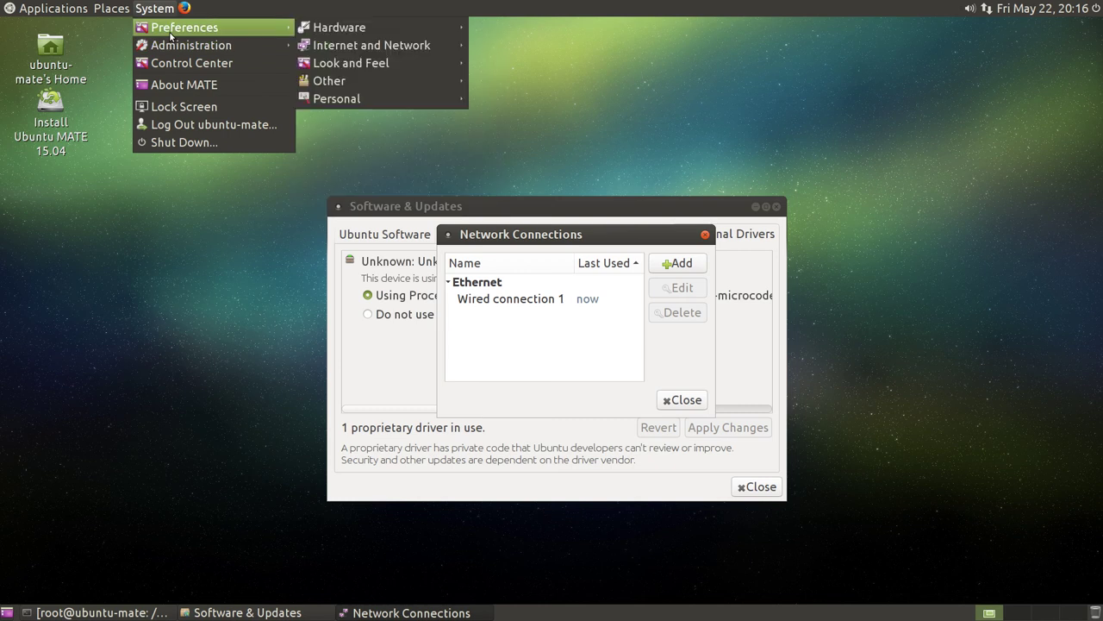
{"action": "mouse_move", "coordinate": [376, 53]}
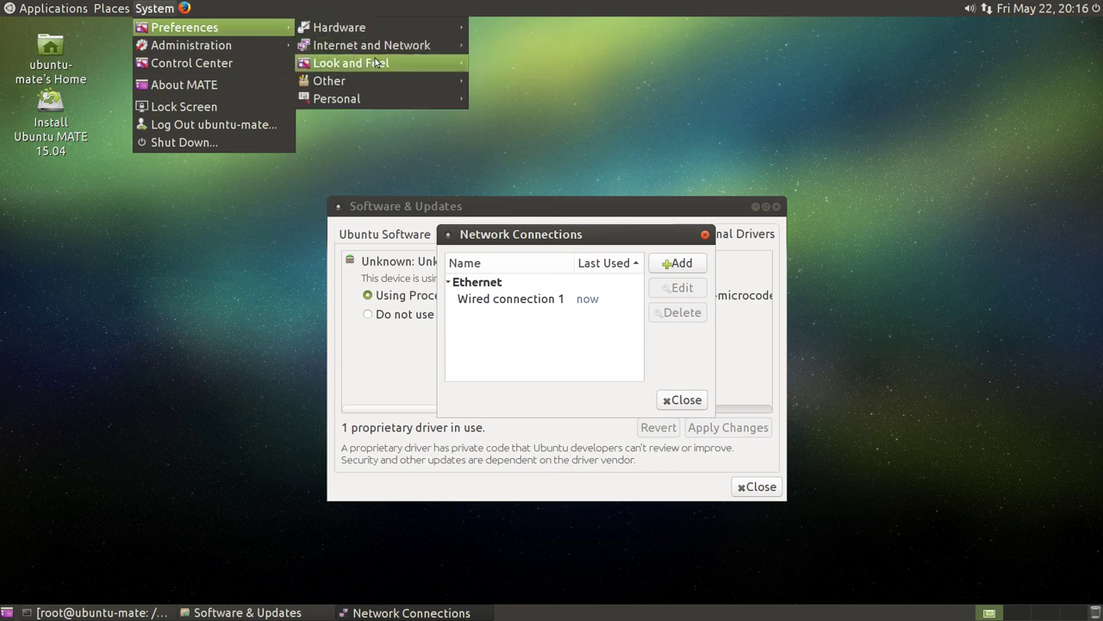
{"action": "left_click", "coordinate": [488, 67]}
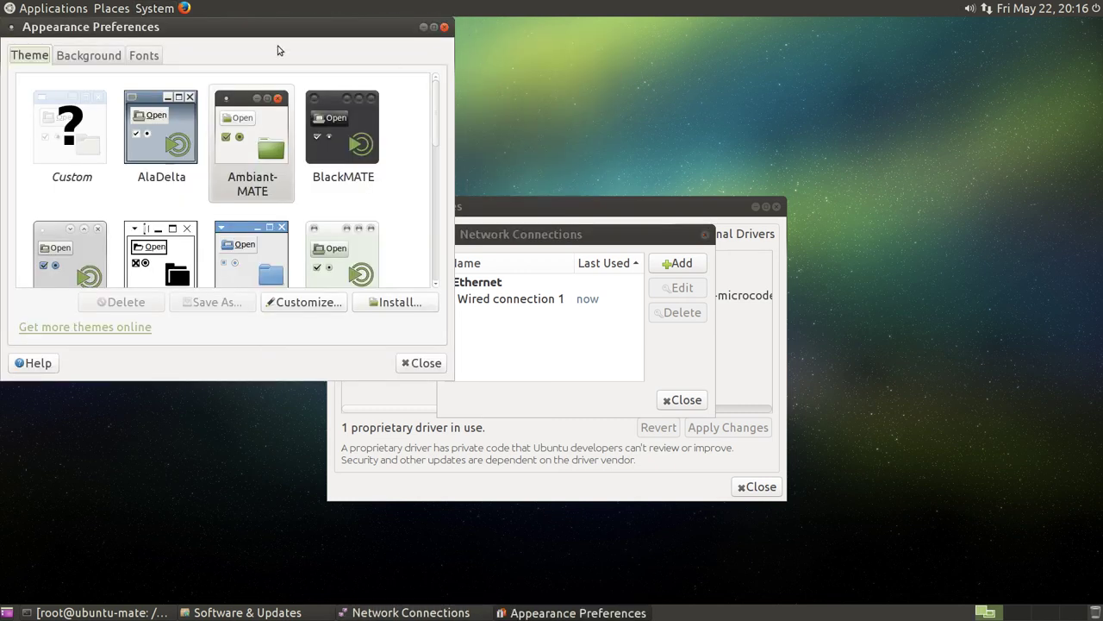
Close the Network Connections and Software & Updates windows and reposition the Appearance Preferences window so it is fully visible.
{"action": "mouse_move", "coordinate": [91, 25]}
{"action": "left_mouse_down"}
{"action": "mouse_move", "coordinate": [421, 28]}
{"action": "mouse_move", "coordinate": [776, 53]}
{"action": "mouse_move", "coordinate": [909, 169]}
{"action": "left_mouse_up"}
{"action": "left_click", "coordinate": [446, 291]}
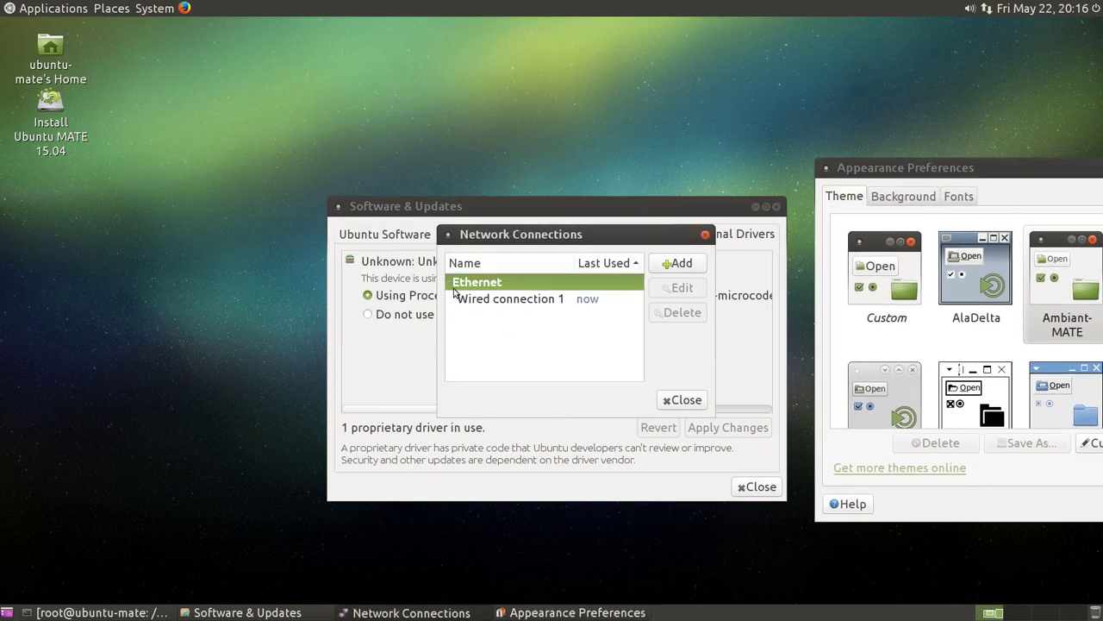
{"action": "left_click", "coordinate": [459, 298]}
{"action": "left_click", "coordinate": [674, 402]}
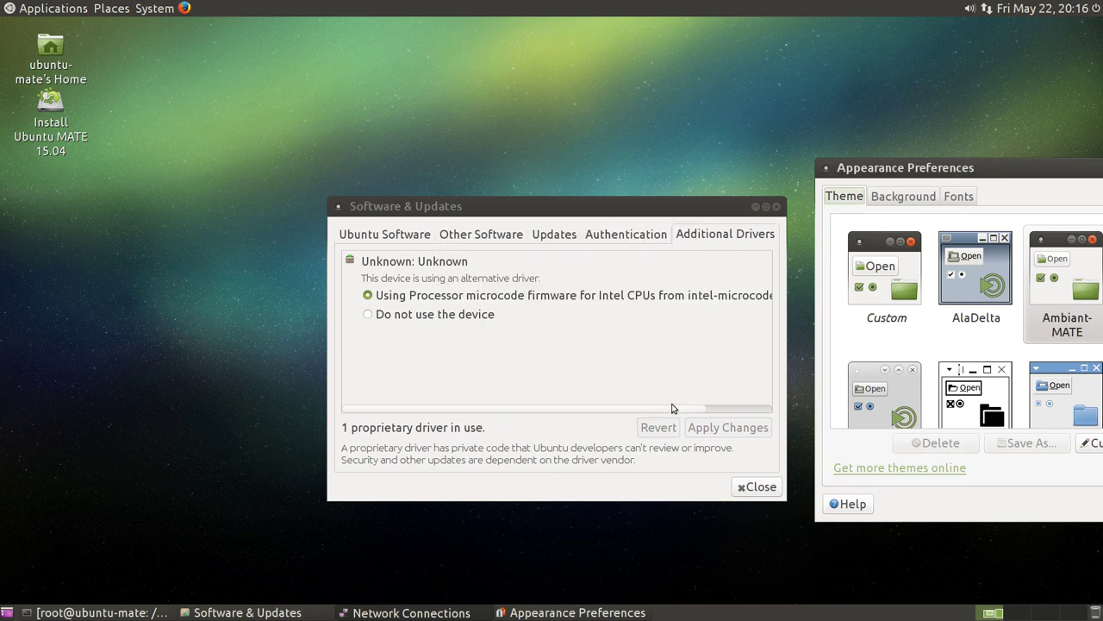
{"action": "left_click", "coordinate": [755, 487]}
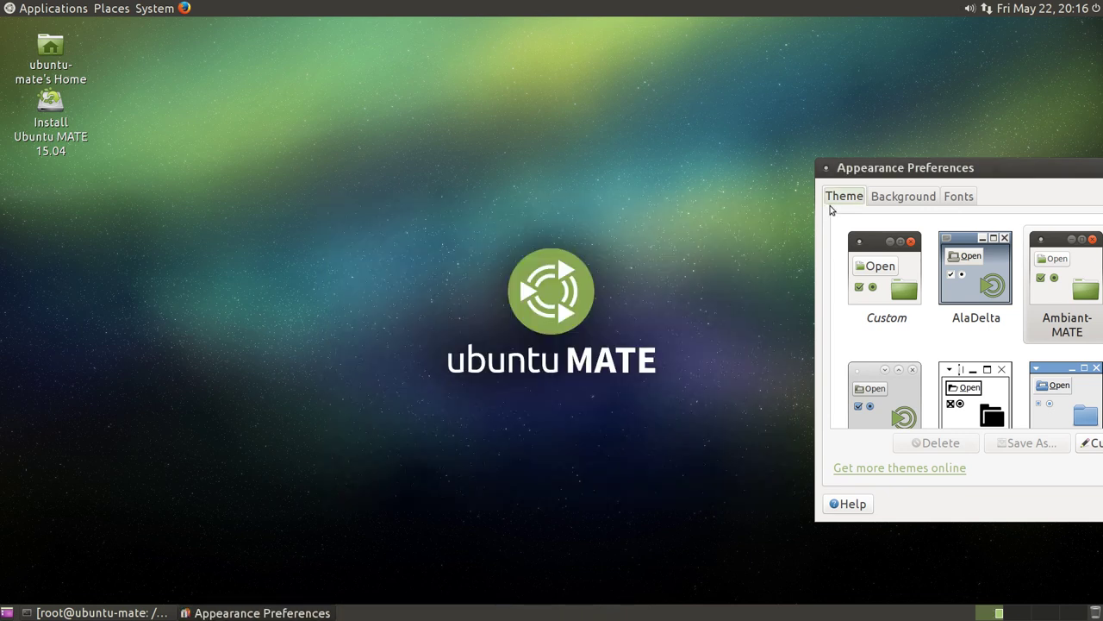
{"action": "left_click_drag", "start_coordinate": [854, 169], "coordinate": [480, 71]}
{"action": "left_click_drag", "start_coordinate": [586, 69], "coordinate": [773, 66]}
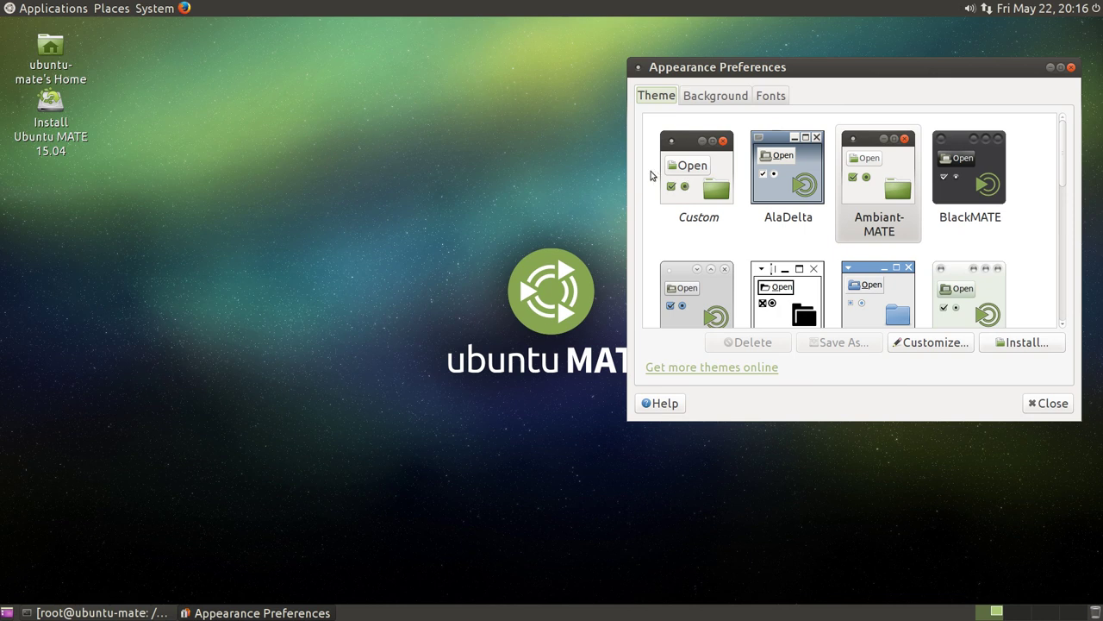
Try the Custom, AlaDelta, Ambiant-MATE and BlackMATE desktop themes one after another.
{"action": "left_click", "coordinate": [704, 176]}
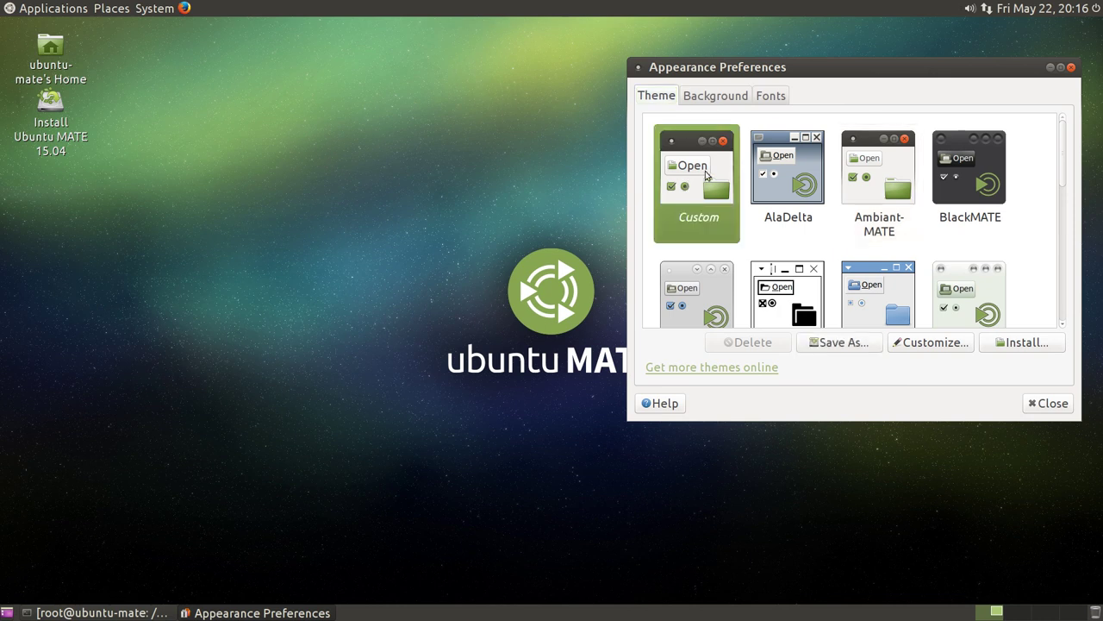
{"action": "left_click", "coordinate": [766, 173]}
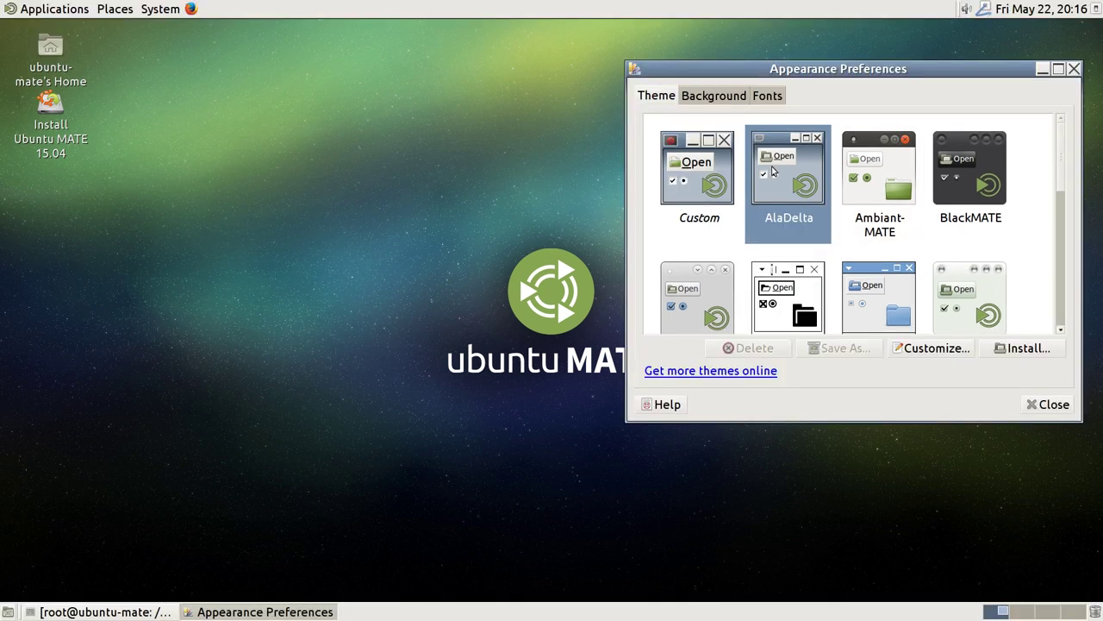
{"action": "left_click", "coordinate": [880, 176]}
{"action": "left_click", "coordinate": [969, 173]}
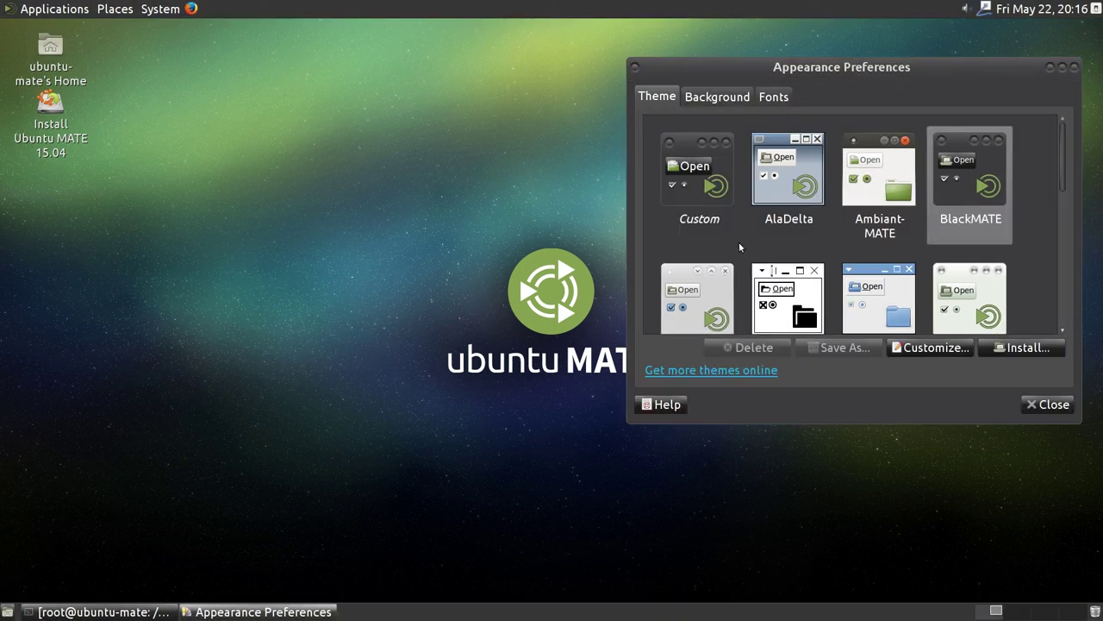
Try the BlueMenta, ContrastHigh, Fog and GreenLaguna desktop themes one after another.
{"action": "scroll", "coordinate": [738, 243], "scroll_direction": "down", "scroll_amount": 2}
{"action": "left_click", "coordinate": [703, 238]}
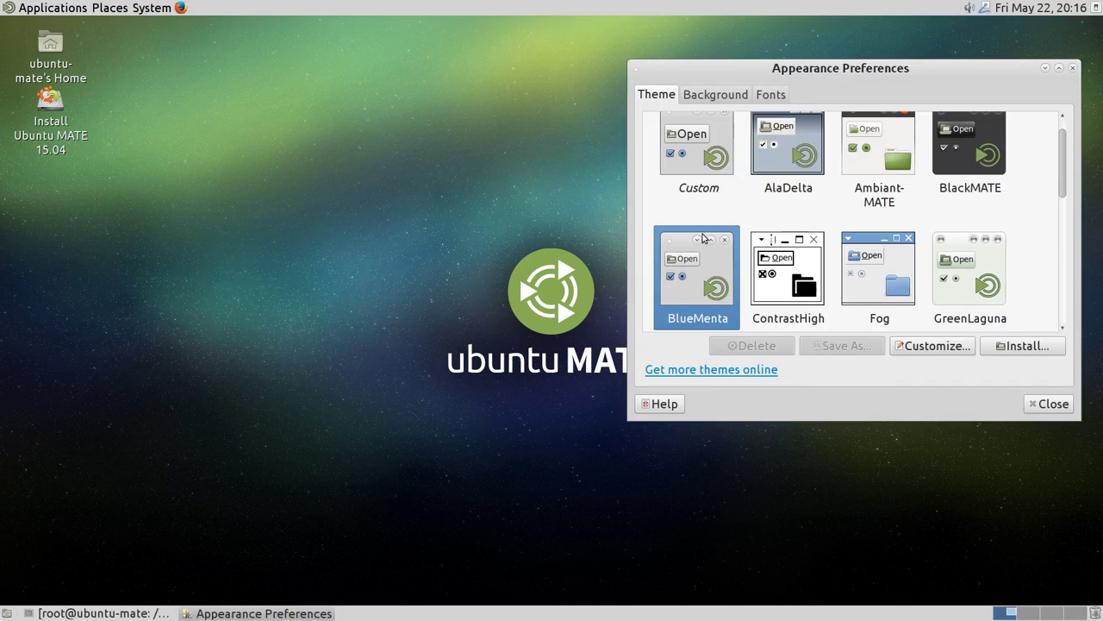
{"action": "left_click", "coordinate": [784, 273]}
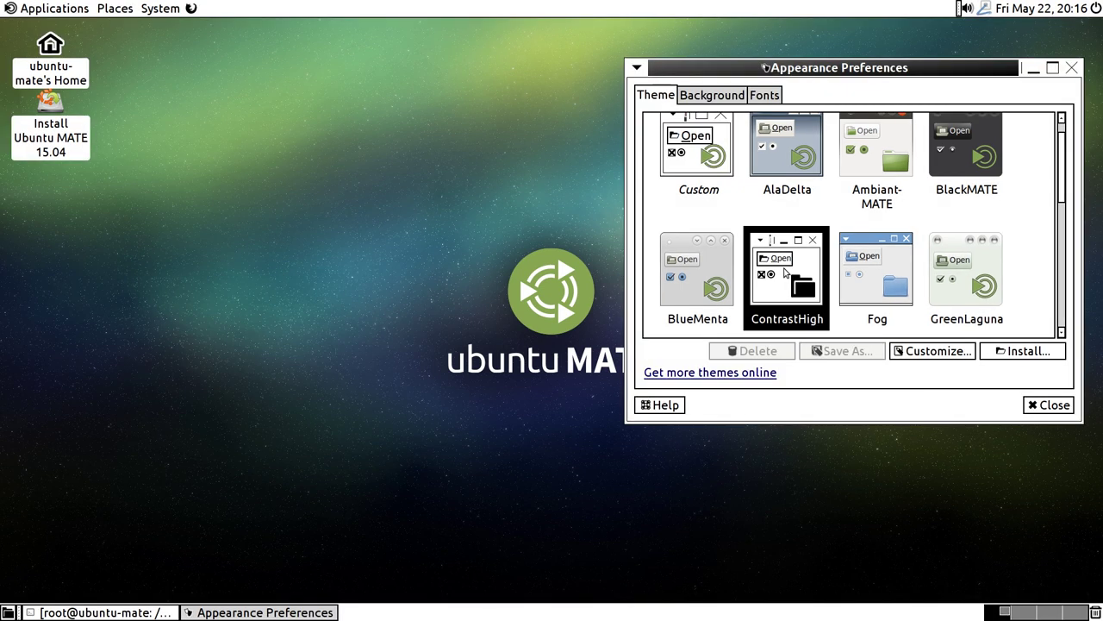
{"action": "left_click", "coordinate": [872, 270]}
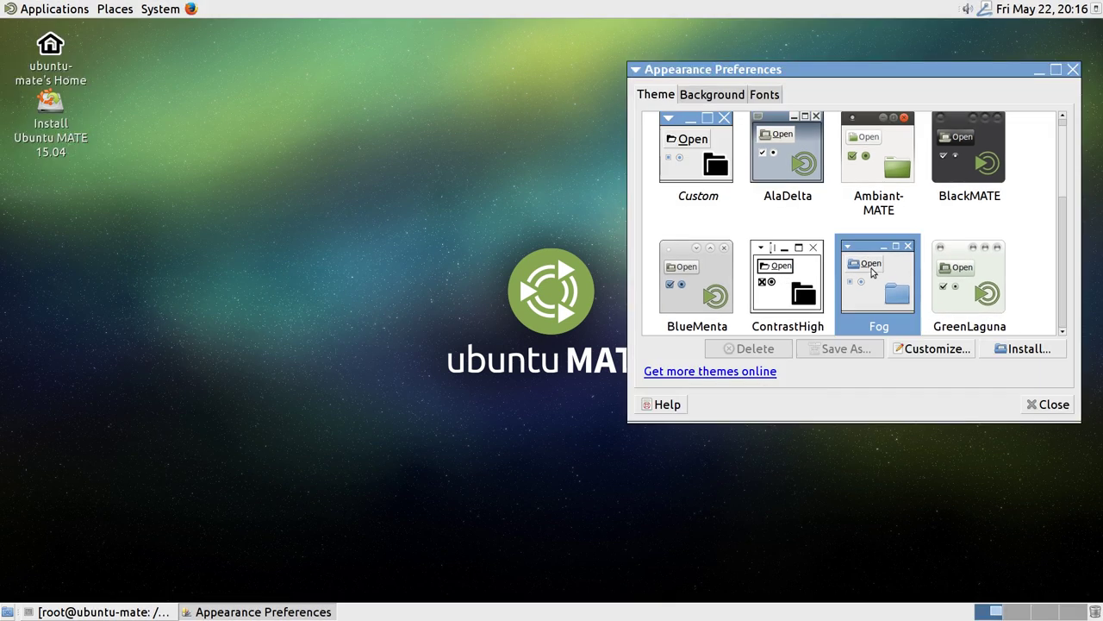
{"action": "left_click", "coordinate": [960, 274]}
Try the High Contrast Inverse, Menta, Quid and Radiant-MATE themes in order and go back through them to High Contrast Inverse.
{"action": "scroll", "coordinate": [959, 274], "scroll_direction": "down", "scroll_amount": 5}
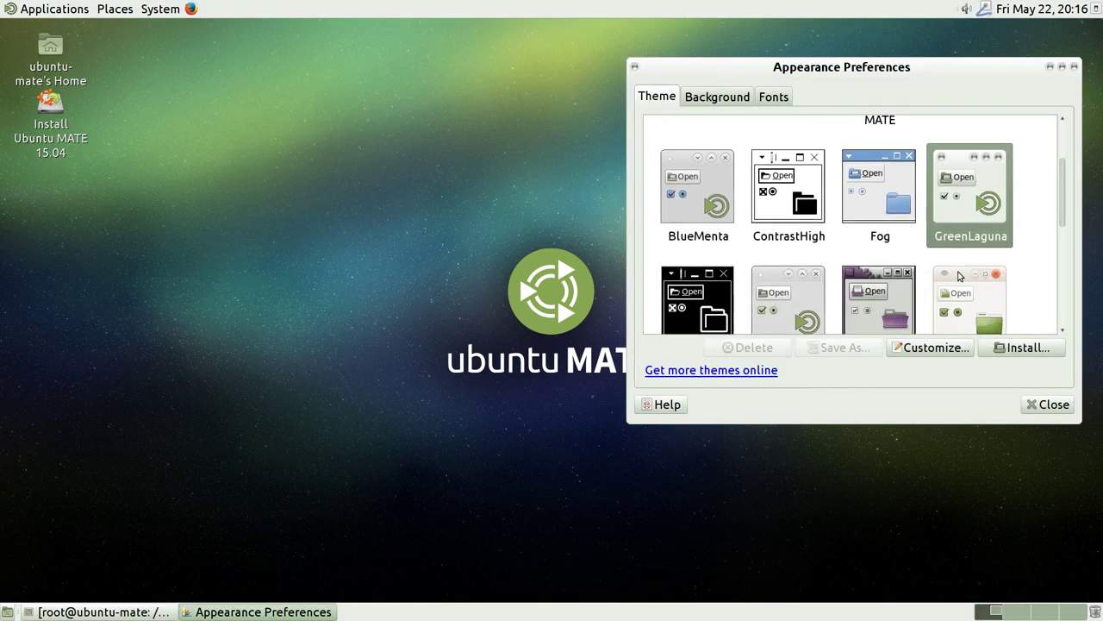
{"action": "left_click", "coordinate": [700, 246]}
{"action": "left_click", "coordinate": [788, 249]}
{"action": "left_click", "coordinate": [879, 248]}
{"action": "left_click", "coordinate": [956, 261]}
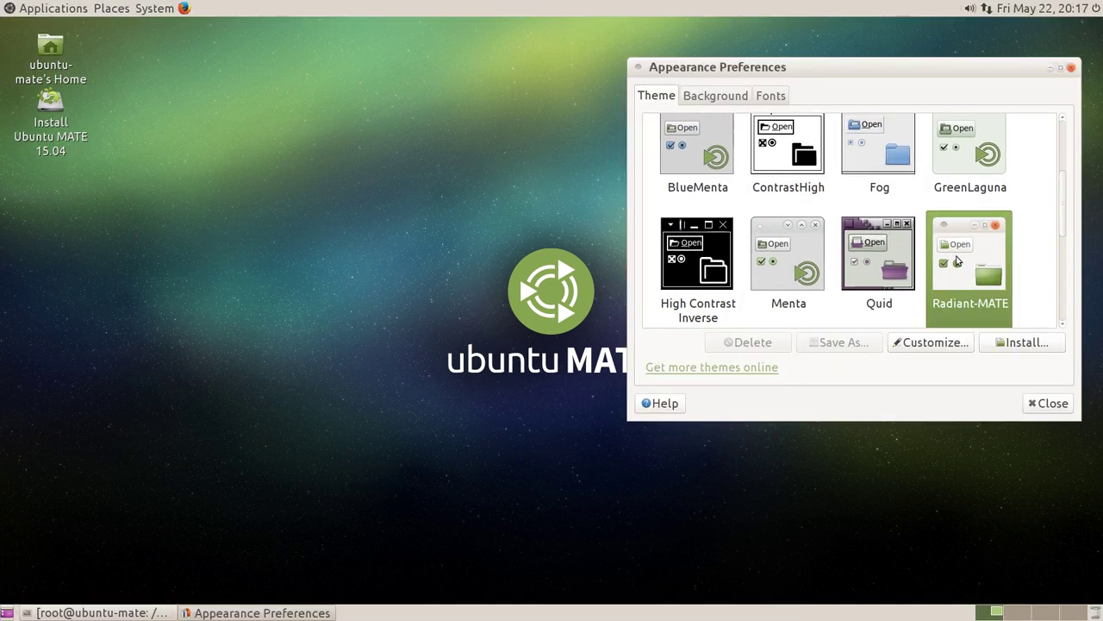
{"action": "left_click", "coordinate": [912, 258]}
{"action": "left_click", "coordinate": [788, 253]}
{"action": "left_click", "coordinate": [694, 260]}
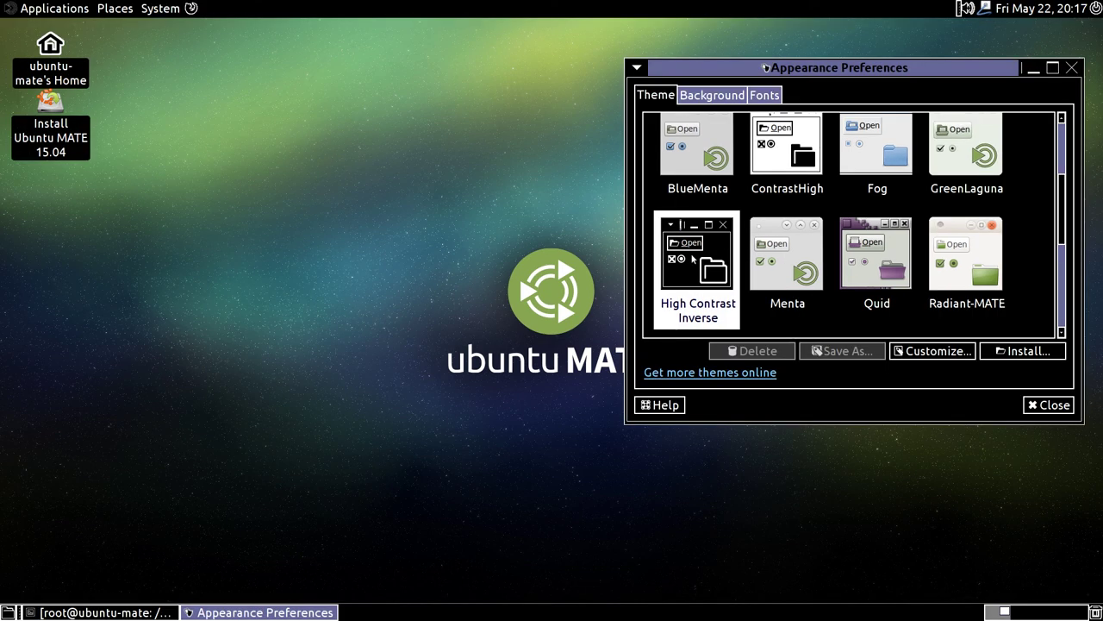
Try the Shiny, TraditionalGreen, TraditionalOk and TraditionalOkTest desktop themes one after another.
{"action": "scroll", "coordinate": [693, 259], "scroll_direction": "down", "scroll_amount": 3}
{"action": "left_click", "coordinate": [693, 257]}
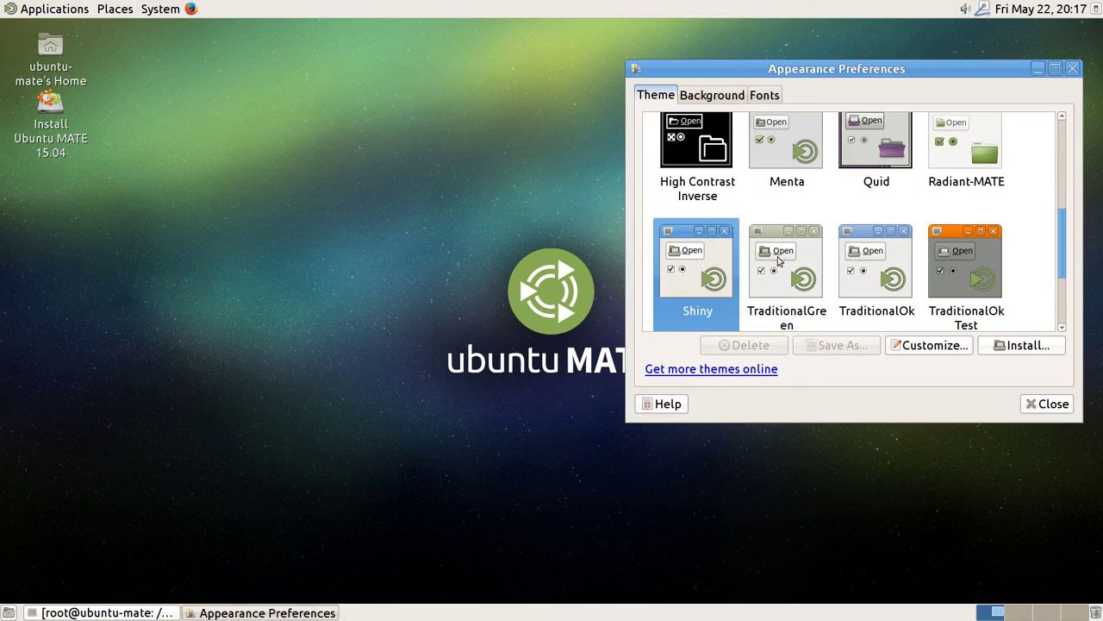
{"action": "left_click", "coordinate": [780, 261]}
{"action": "left_click", "coordinate": [855, 258]}
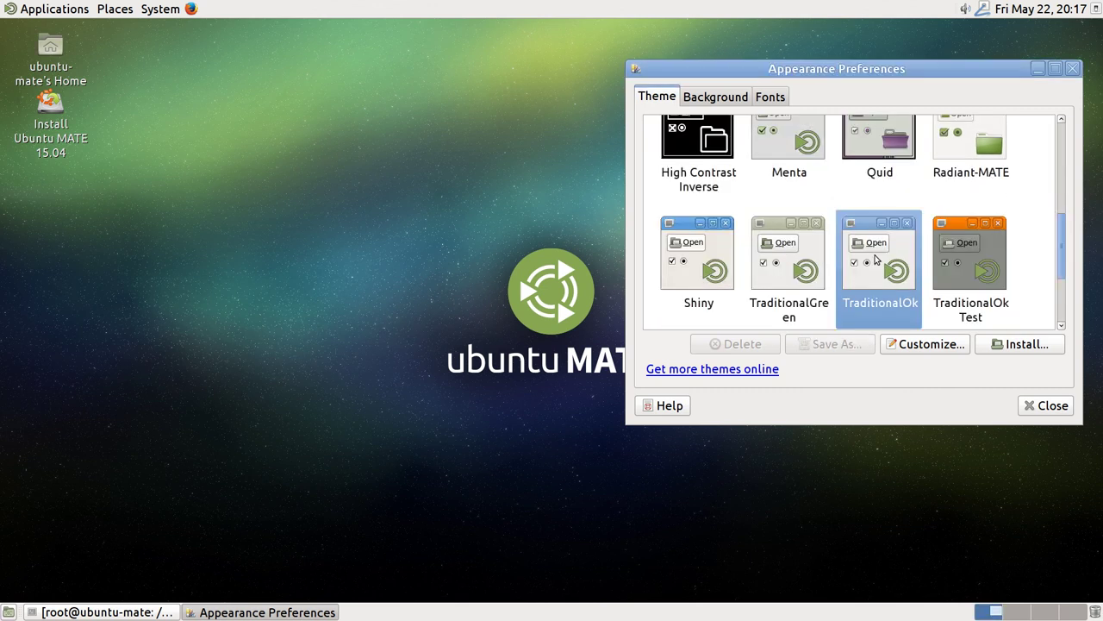
{"action": "left_click", "coordinate": [957, 262]}
Try the Yuyo and Yuyo-Dark themes at the end of the theme list.
{"action": "scroll", "coordinate": [854, 268], "scroll_direction": "down", "scroll_amount": 3}
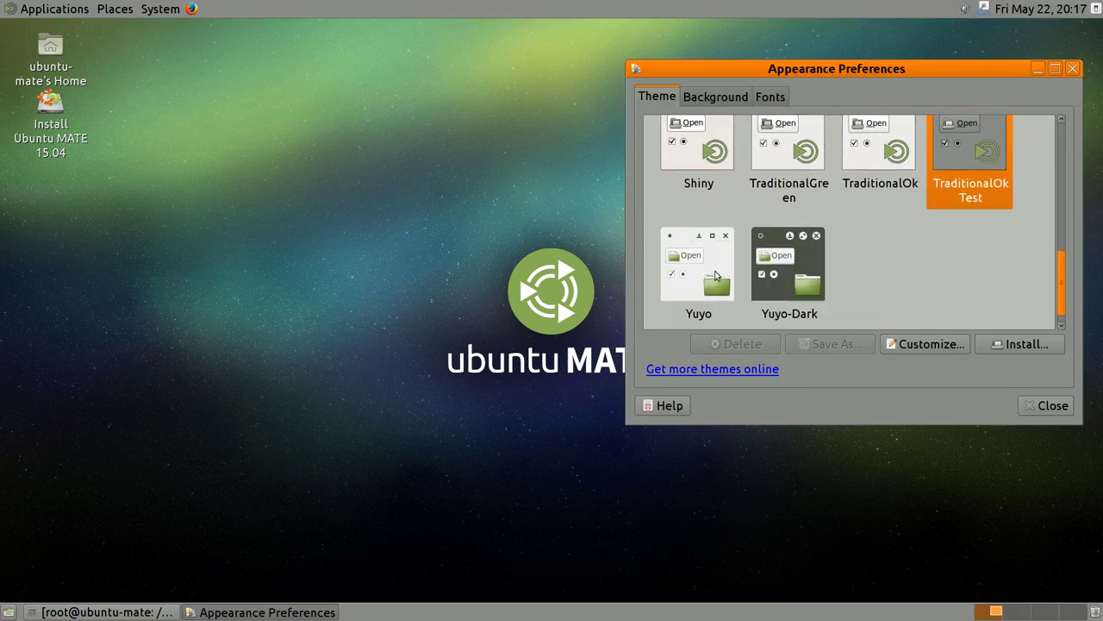
{"action": "left_click", "coordinate": [698, 276]}
{"action": "left_click", "coordinate": [785, 274]}
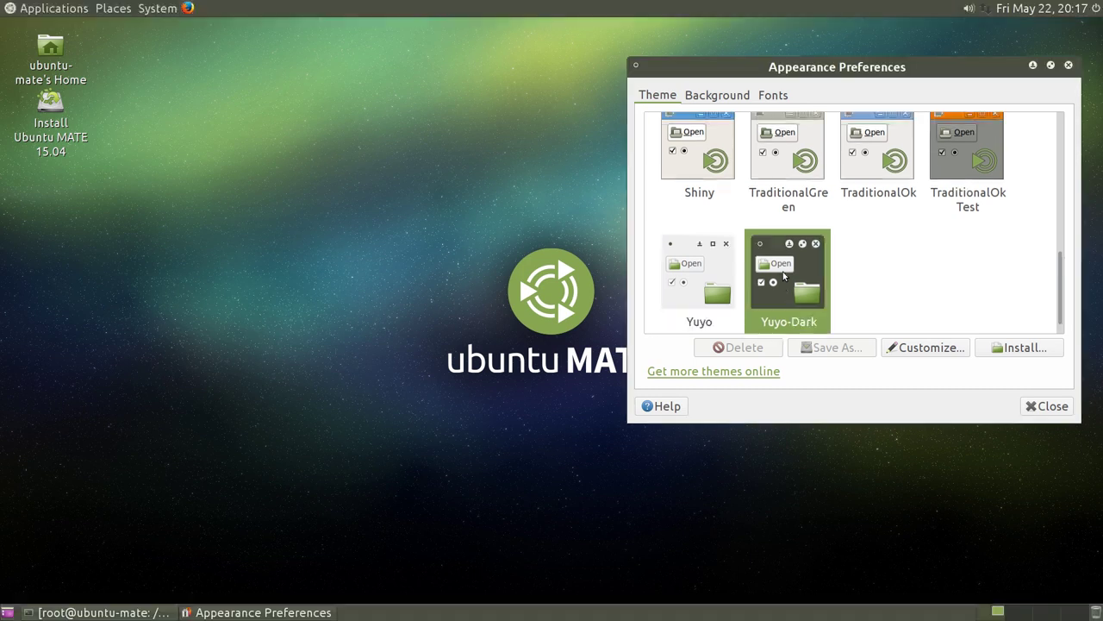
Apply the Ambiant-MATE theme and open the desktop background settings.
{"action": "scroll", "coordinate": [785, 274], "scroll_direction": "up", "scroll_amount": 10}
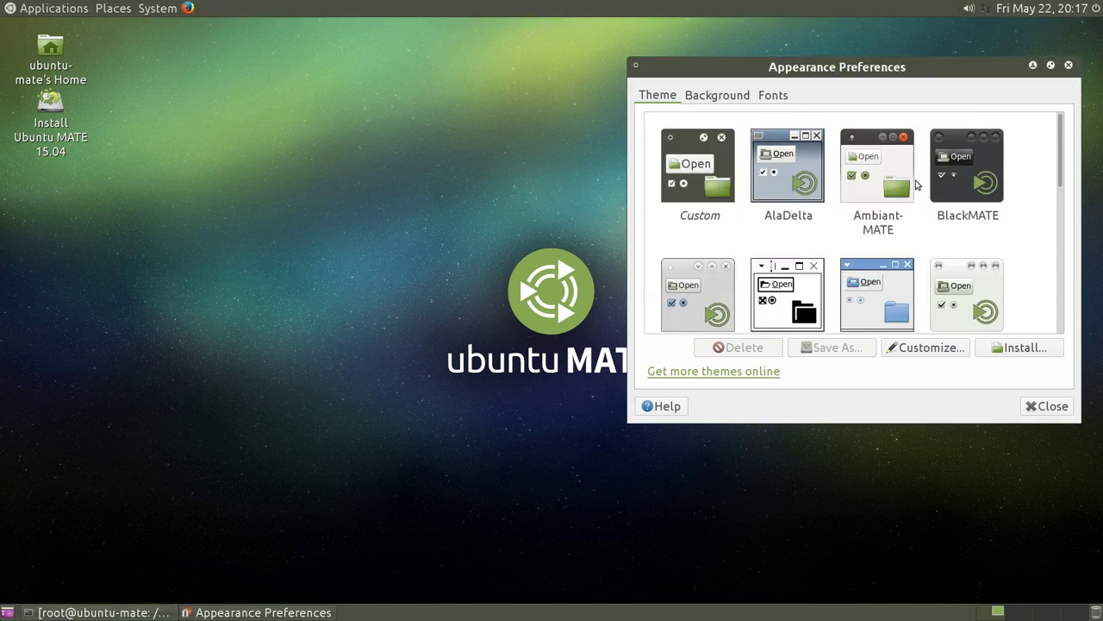
{"action": "left_click", "coordinate": [915, 182]}
{"action": "left_click", "coordinate": [720, 101]}
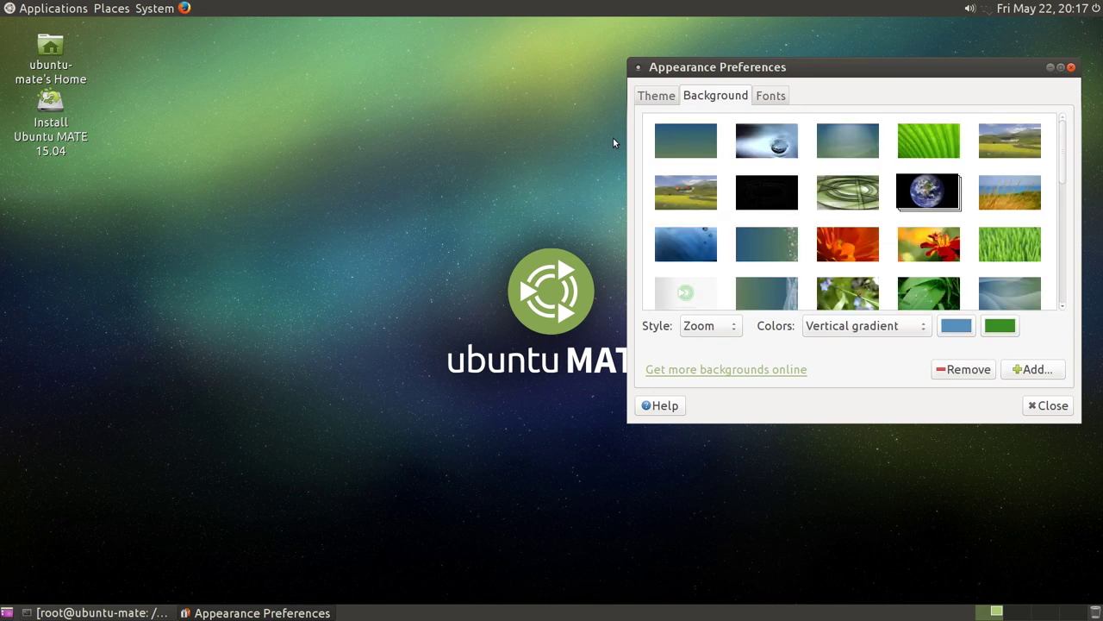
Try the blue-green gradient, water droplet, black line-art logo, Earth and seaside grass wallpapers, moving the preferences window to uncover the desktop.
{"action": "left_click", "coordinate": [662, 139]}
{"action": "left_click", "coordinate": [781, 151]}
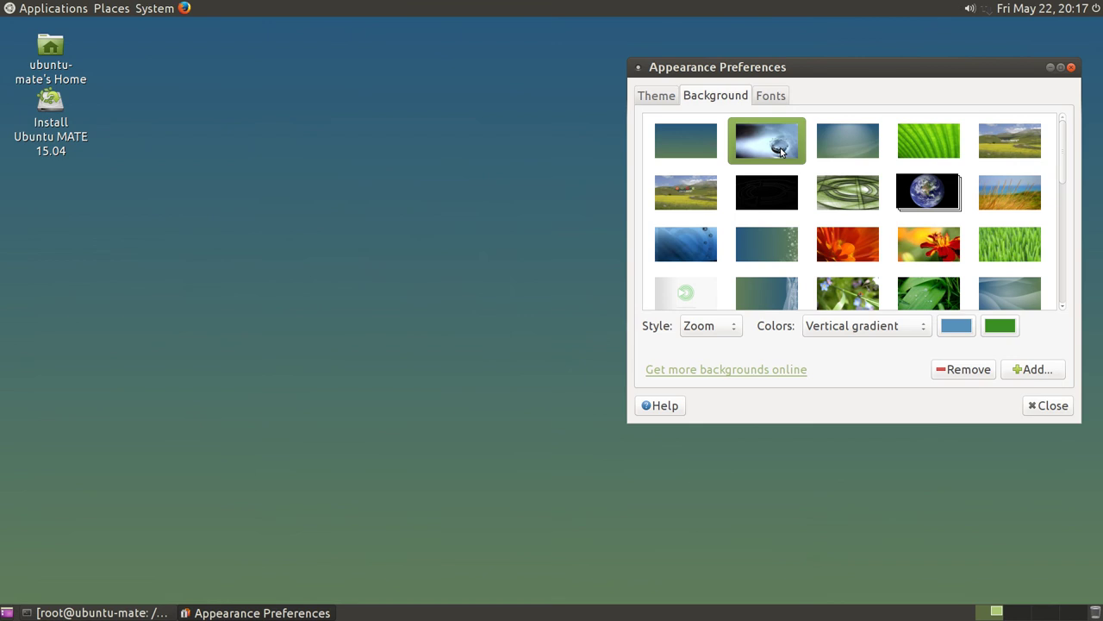
{"action": "left_click_drag", "start_coordinate": [798, 70], "coordinate": [533, 405]}
{"action": "left_click", "coordinate": [513, 545]}
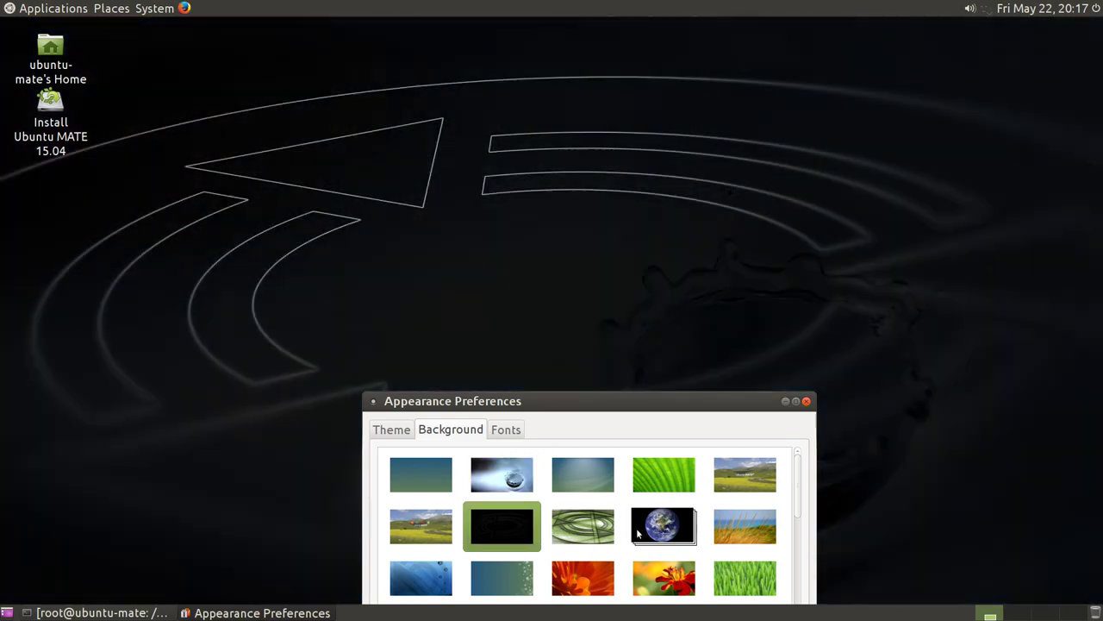
{"action": "left_click", "coordinate": [639, 533]}
{"action": "left_click", "coordinate": [745, 529]}
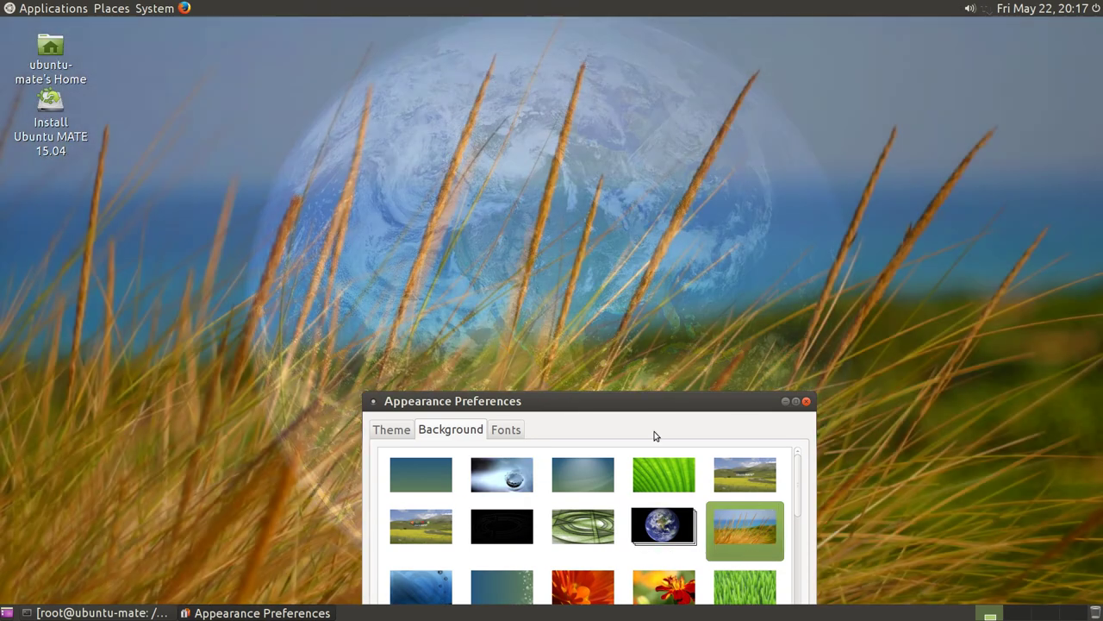
Try the orange flower and red-and-yellow flower wallpapers and move the preferences window aside to uncover the picture.
{"action": "left_click_drag", "start_coordinate": [628, 412], "coordinate": [693, 141]}
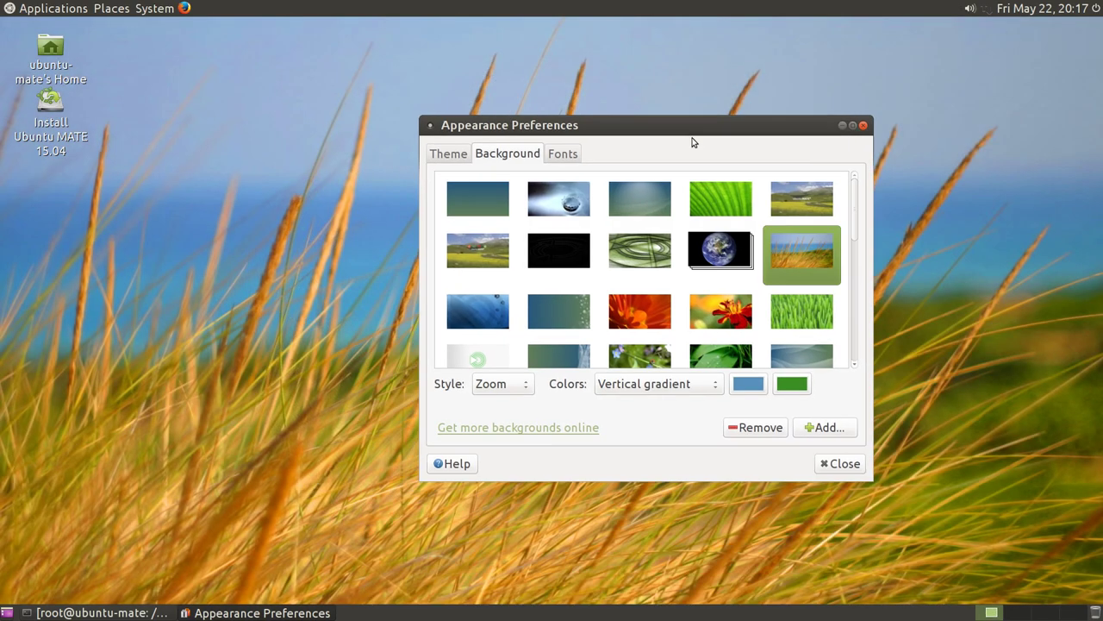
{"action": "left_click", "coordinate": [632, 308]}
{"action": "left_click", "coordinate": [713, 307]}
{"action": "left_click_drag", "start_coordinate": [621, 131], "coordinate": [206, 234]}
Try the green aurora wallpaper with the centred logo, the plain dark starry one and the dark starry one with the centred logo.
{"action": "scroll", "coordinate": [267, 385], "scroll_direction": "down", "scroll_amount": 3}
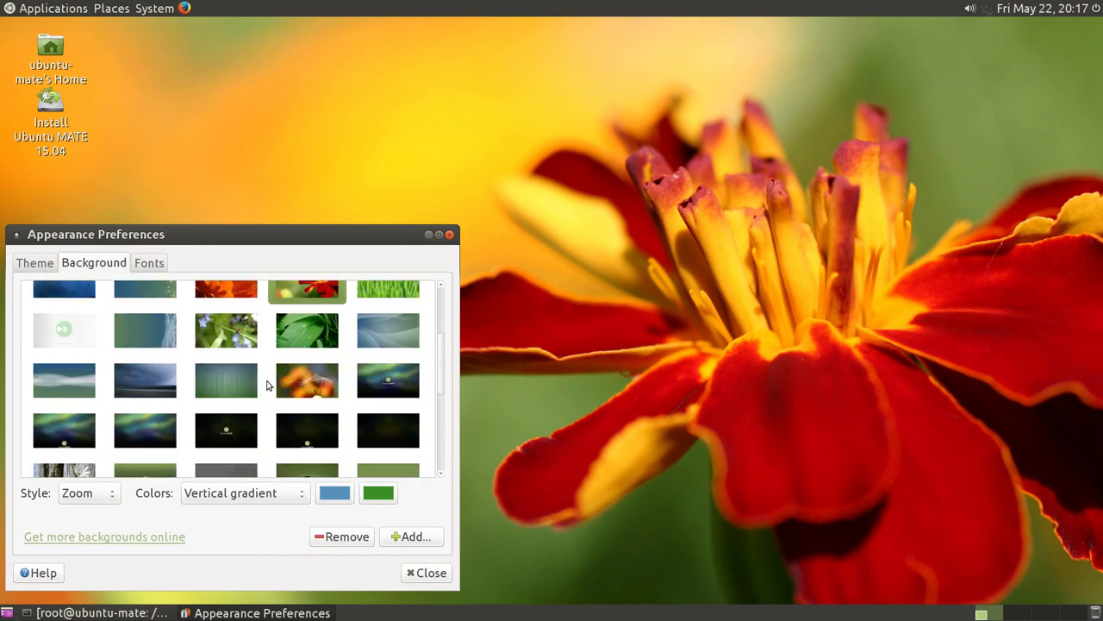
{"action": "left_click", "coordinate": [388, 379]}
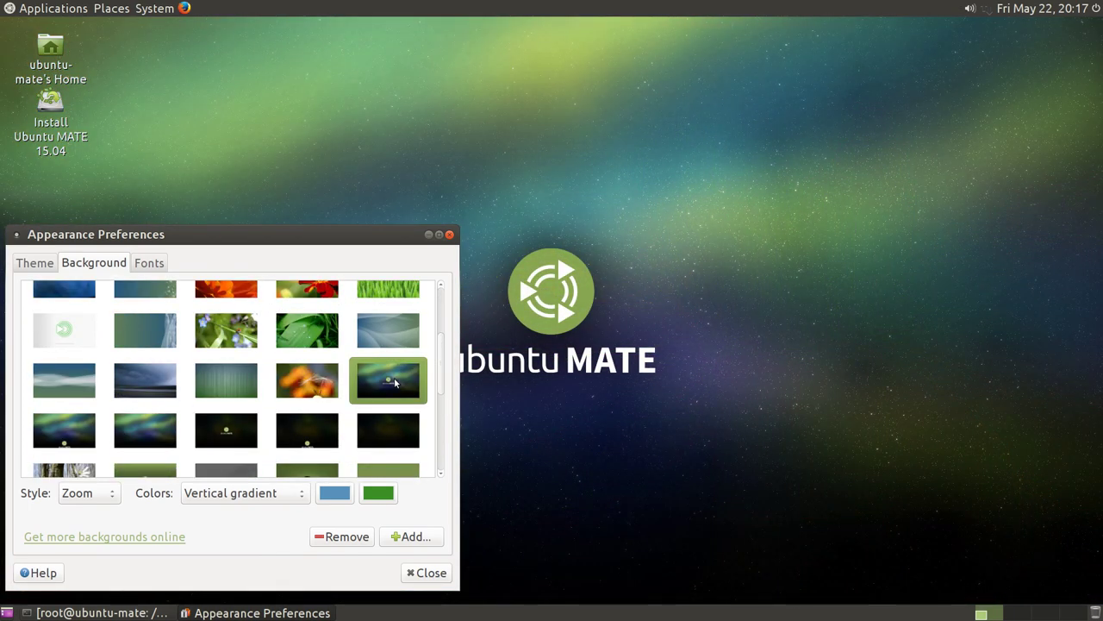
{"action": "left_click", "coordinate": [387, 429]}
{"action": "left_click", "coordinate": [221, 430]}
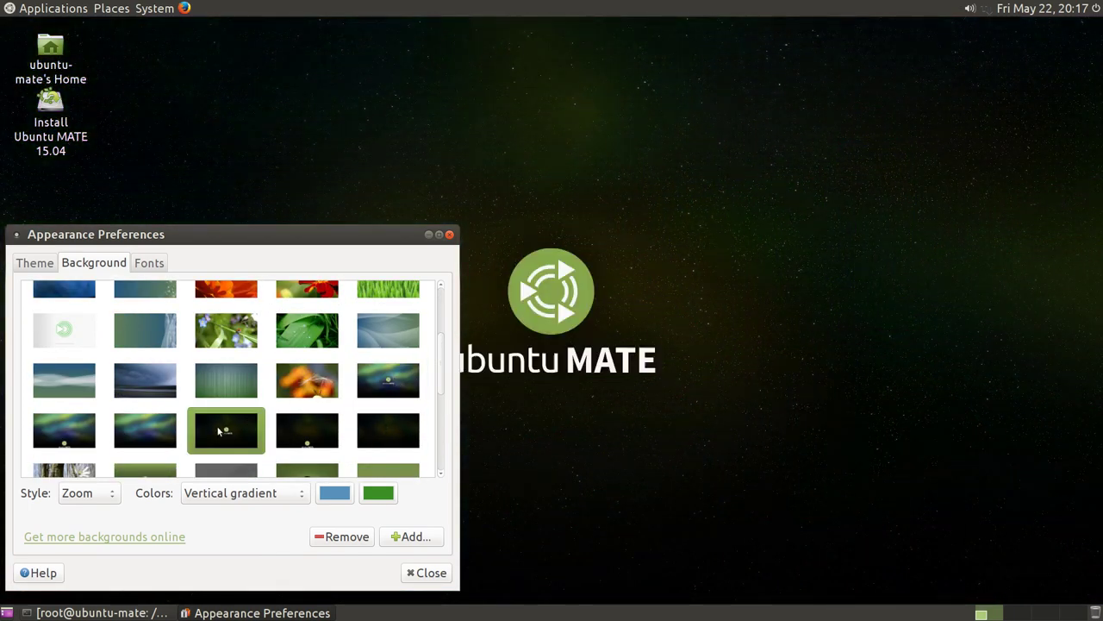
Try the green aurora wallpaper with the low logo, the yellow flower and the orange-red grid with the Ubuntu MATE logo.
{"action": "scroll", "coordinate": [222, 427], "scroll_direction": "down", "scroll_amount": 3}
{"action": "left_click", "coordinate": [228, 418]}
{"action": "scroll", "coordinate": [241, 412], "scroll_direction": "down", "scroll_amount": 2}
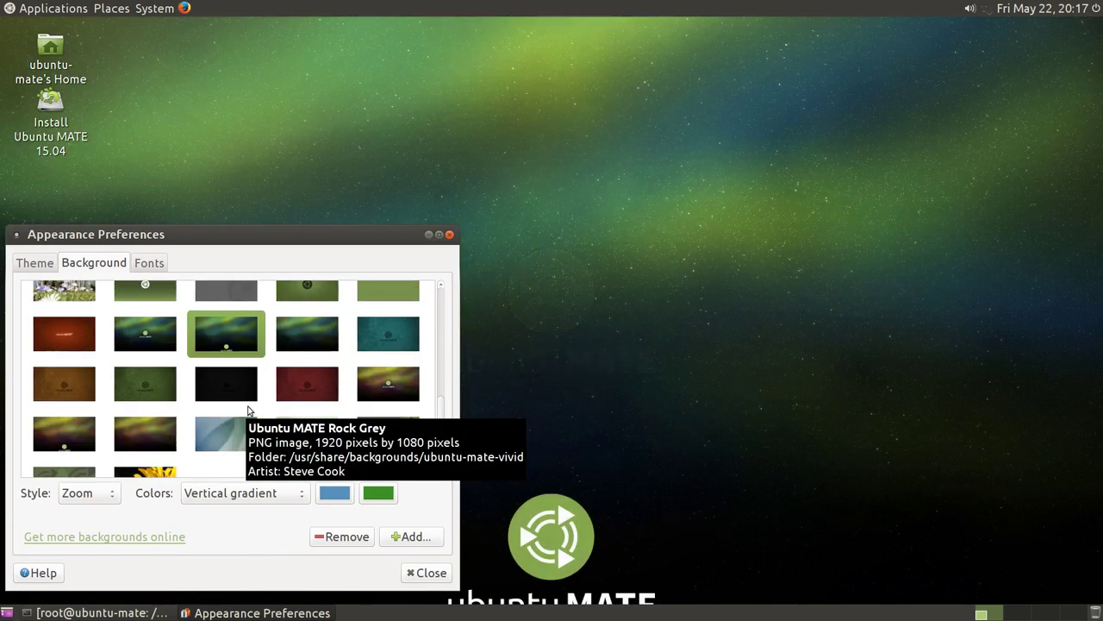
{"action": "left_click", "coordinate": [142, 441]}
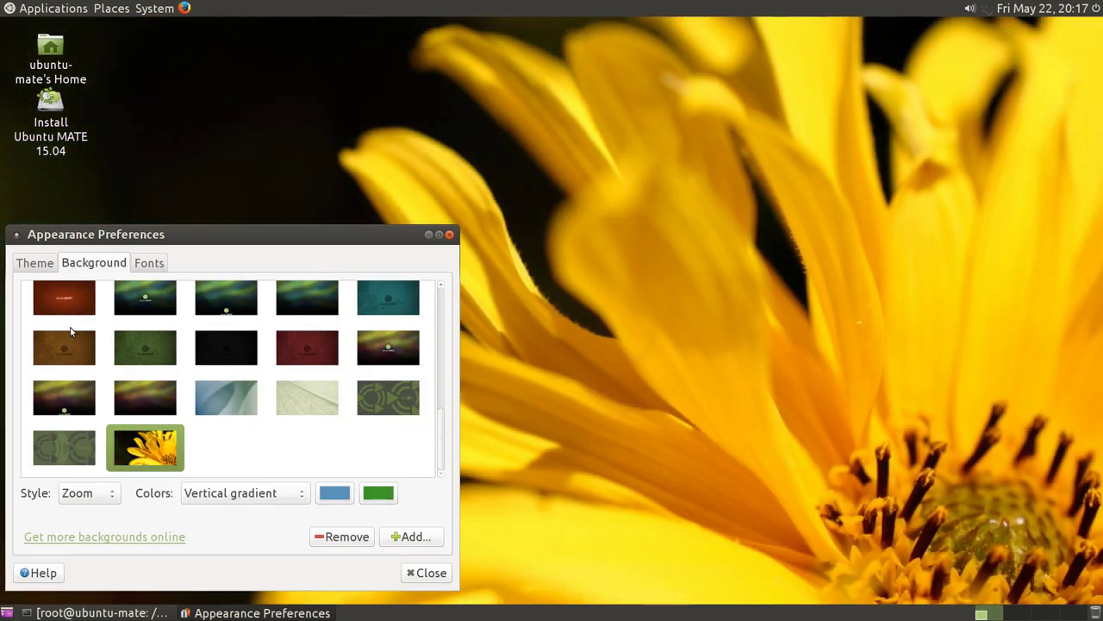
{"action": "scroll", "coordinate": [70, 298], "scroll_direction": "up", "scroll_amount": 1}
{"action": "left_click", "coordinate": [69, 298]}
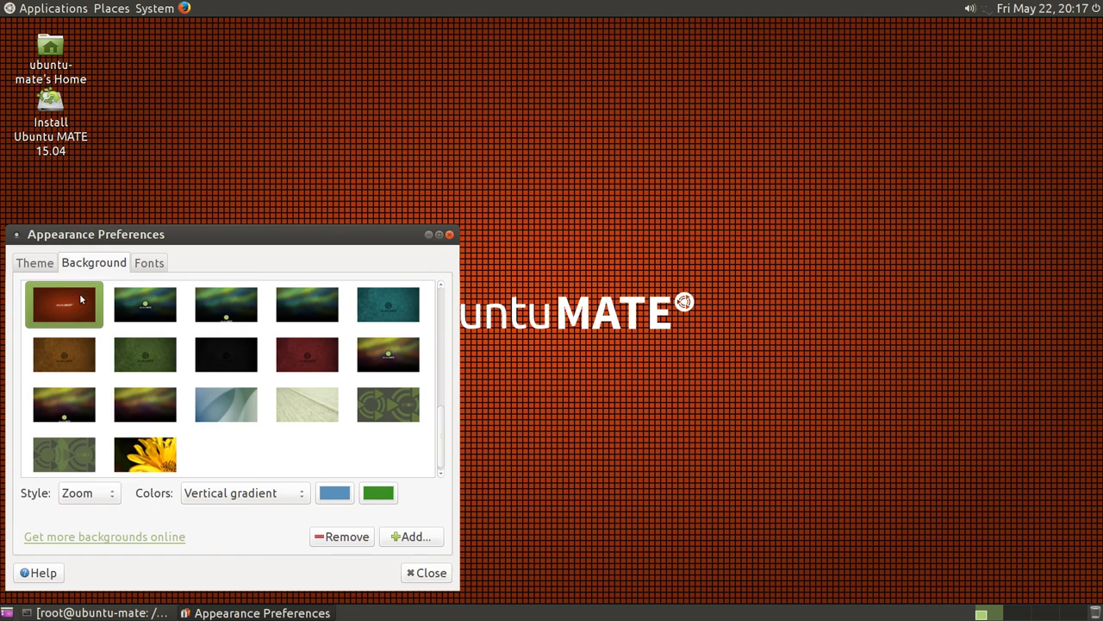
Set the mountain landscape with the yellow flower field and Ubuntu MATE logo as the desktop background.
{"action": "scroll", "coordinate": [80, 298], "scroll_direction": "down", "scroll_amount": 5}
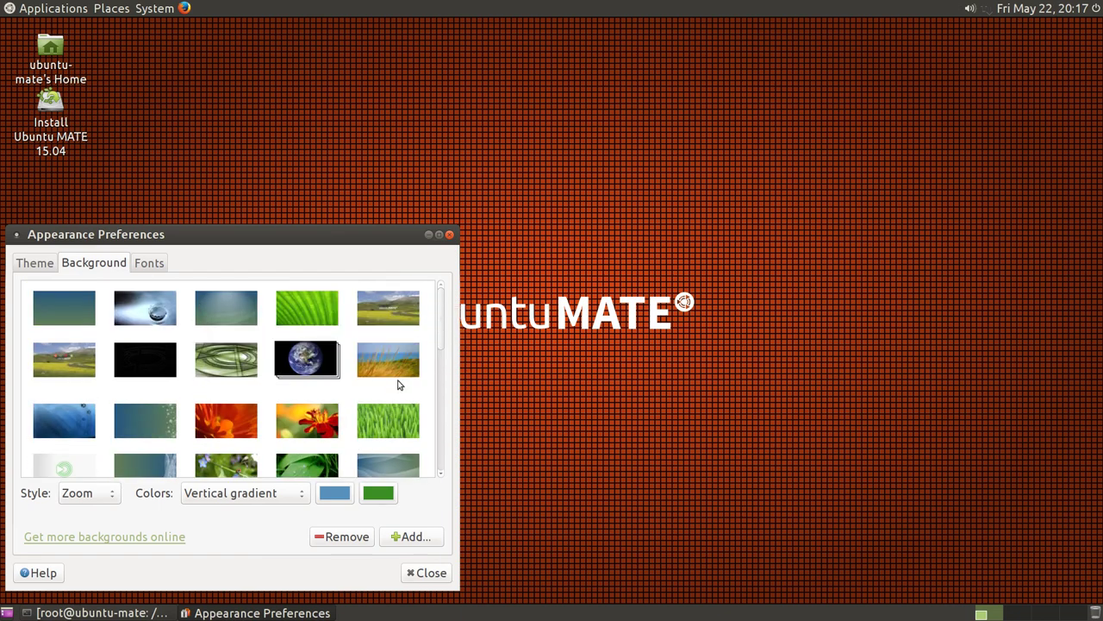
{"action": "scroll", "coordinate": [350, 392], "scroll_direction": "down", "scroll_amount": 1}
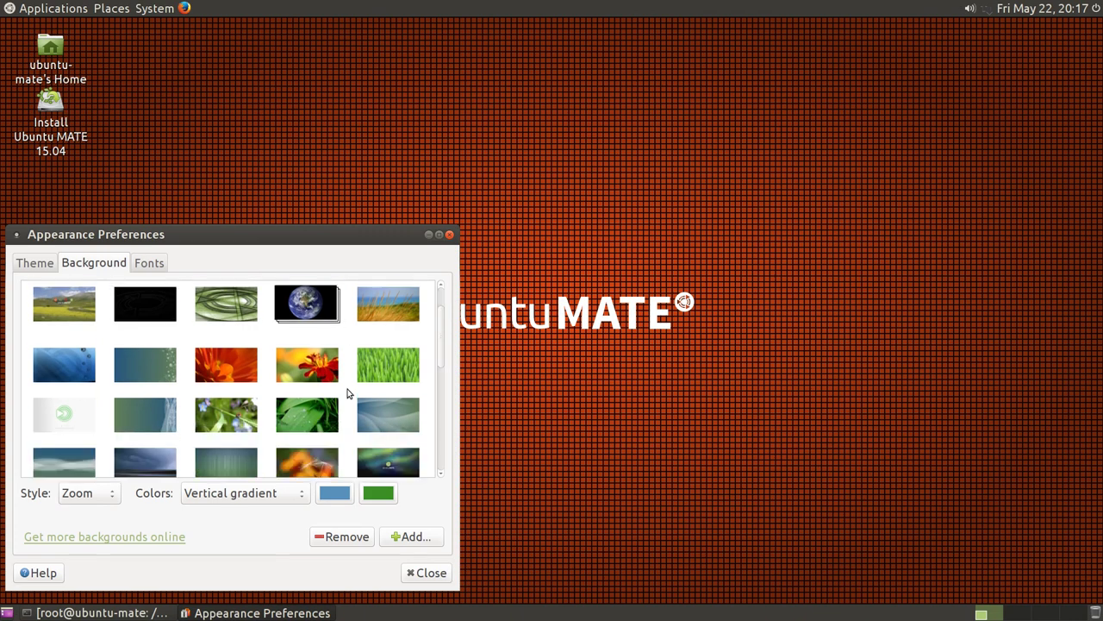
{"action": "left_click", "coordinate": [60, 312]}
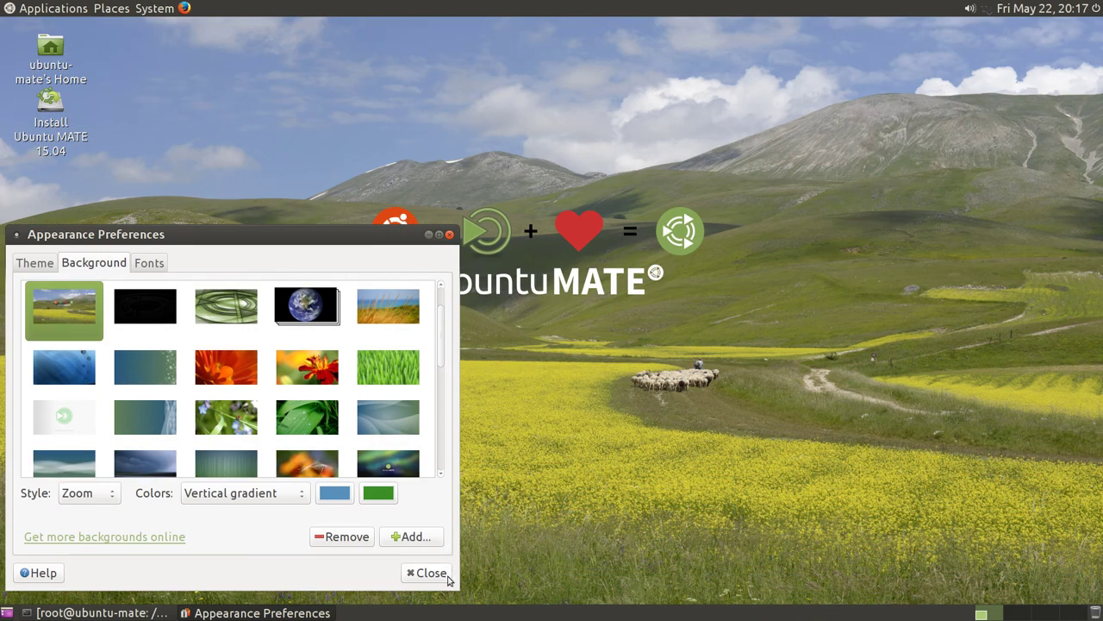
{"action": "left_click", "coordinate": [433, 569]}
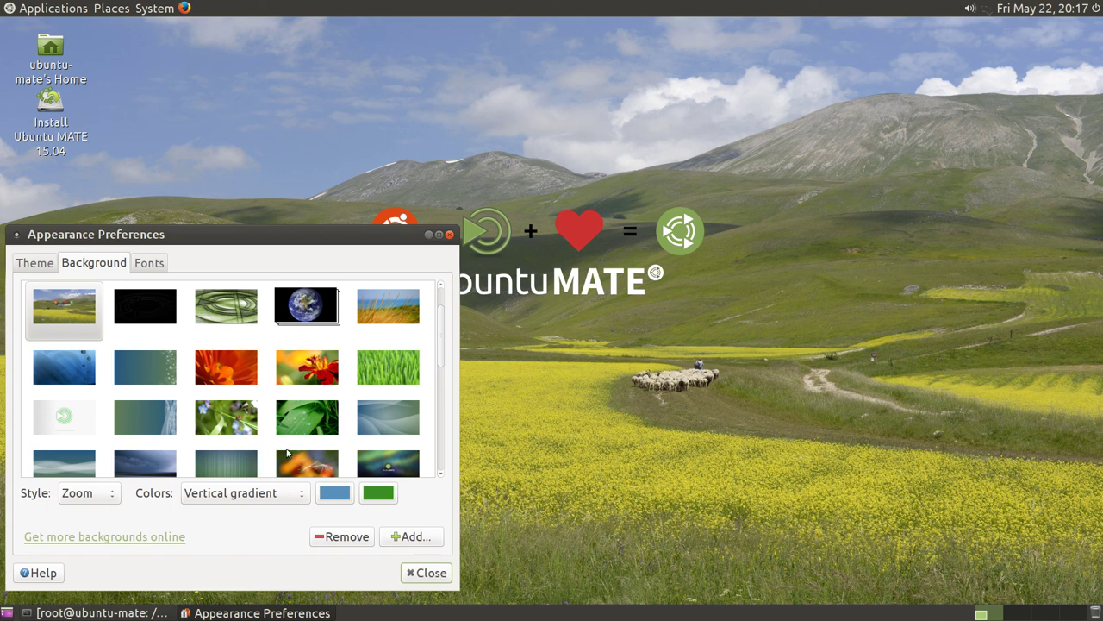
View the font settings and their rendering details, and close the Appearance Preferences.
{"action": "left_click", "coordinate": [162, 261]}
{"action": "left_click", "coordinate": [413, 535]}
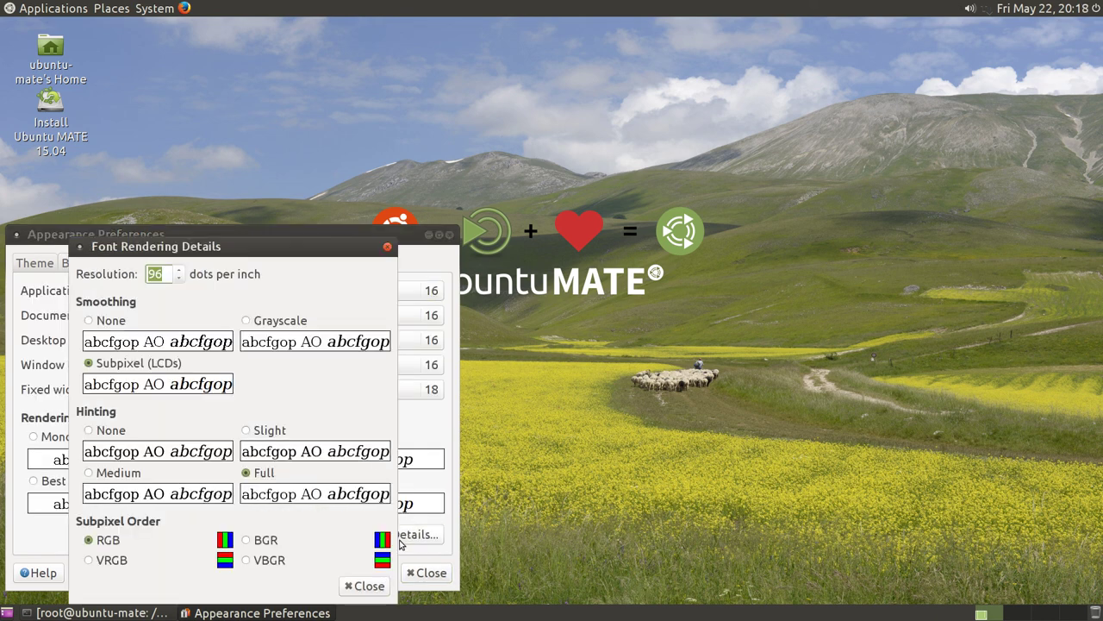
{"action": "left_click", "coordinate": [388, 248]}
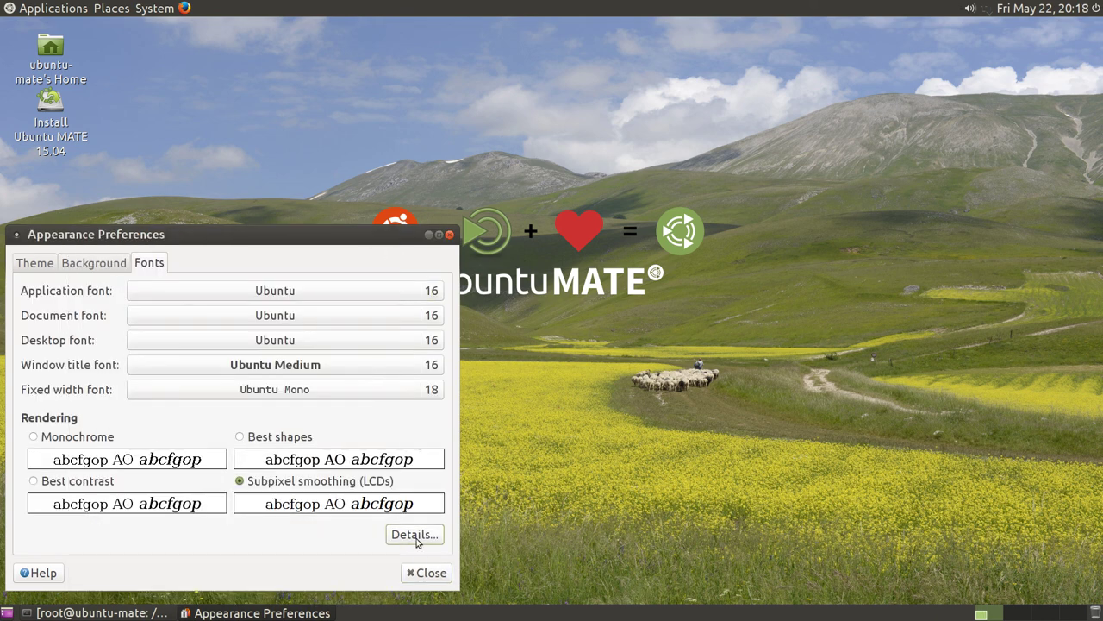
{"action": "left_click", "coordinate": [422, 571]}
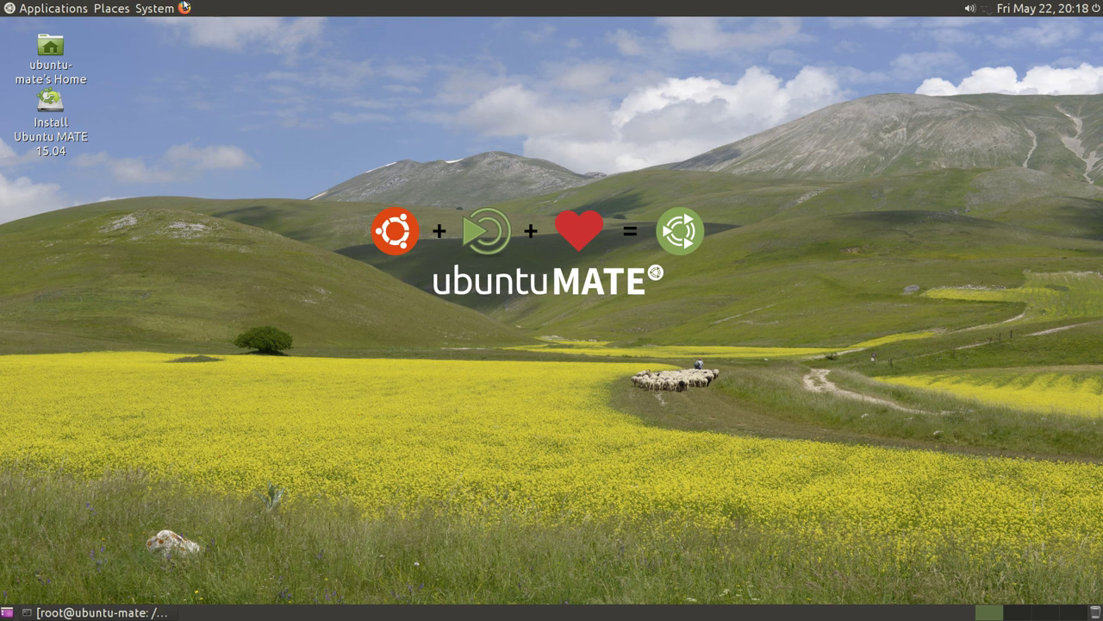
Open MATE Tweak from the look and feel preferences.
{"action": "left_click", "coordinate": [146, 7]}
{"action": "mouse_move", "coordinate": [143, 24]}
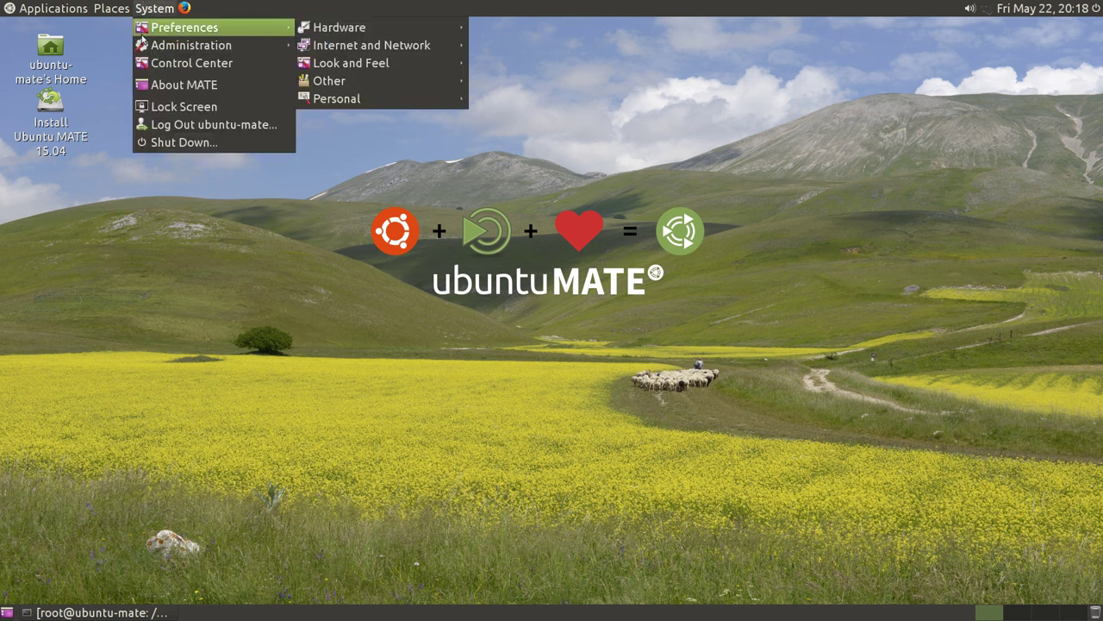
{"action": "mouse_move", "coordinate": [349, 68]}
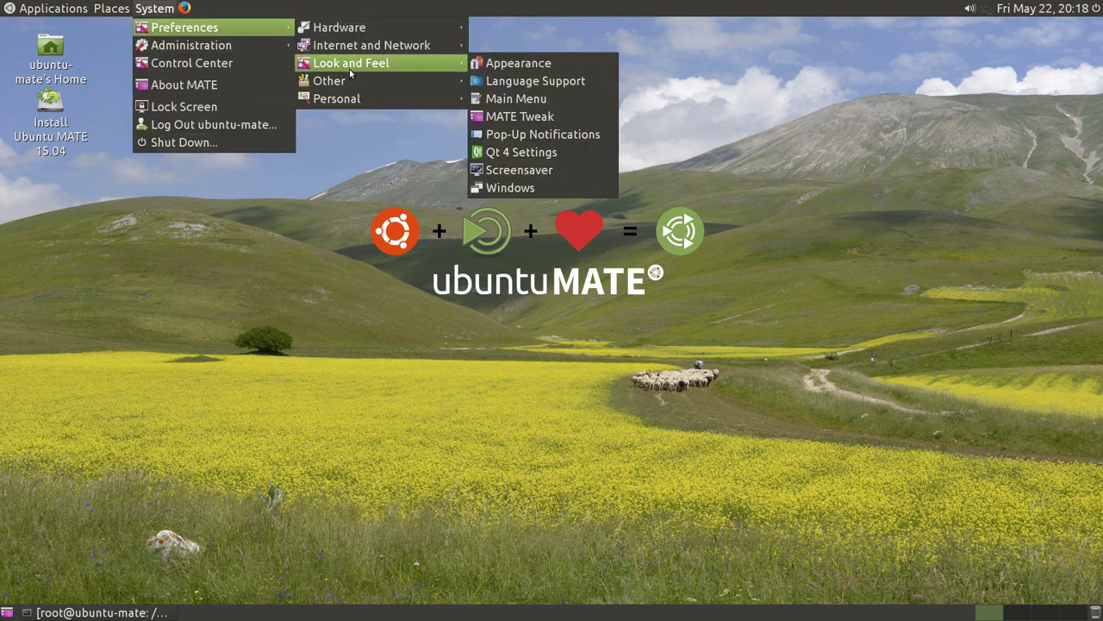
{"action": "left_click", "coordinate": [519, 114]}
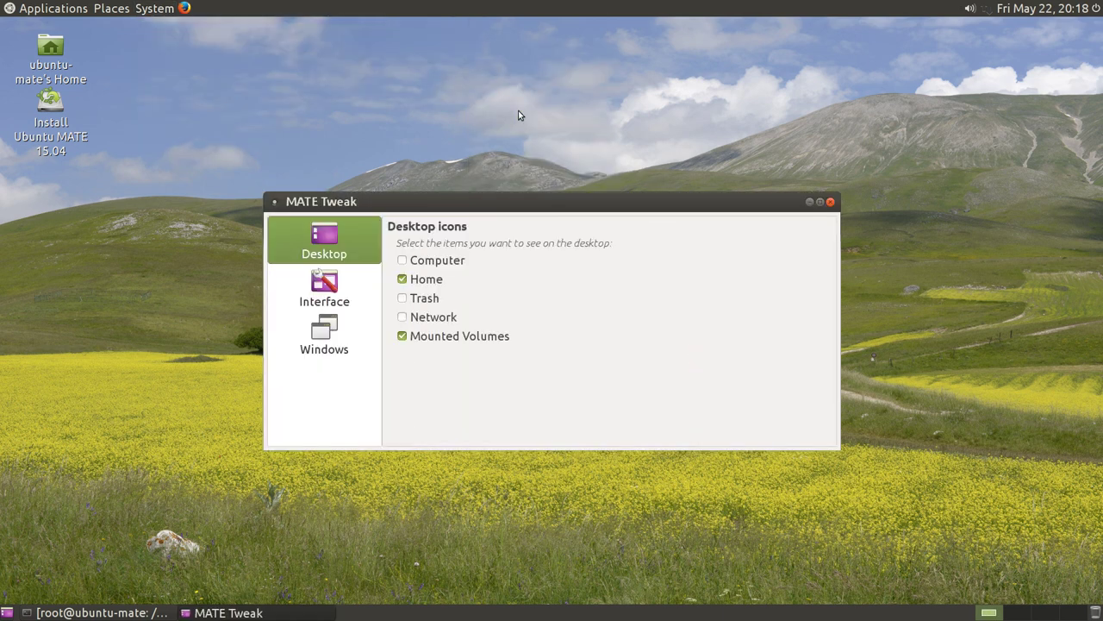
Hide the Home and Mounted Volumes icons from the desktop and open MATE Tweak's Interface settings.
{"action": "left_click", "coordinate": [401, 281]}
{"action": "left_click", "coordinate": [401, 287]}
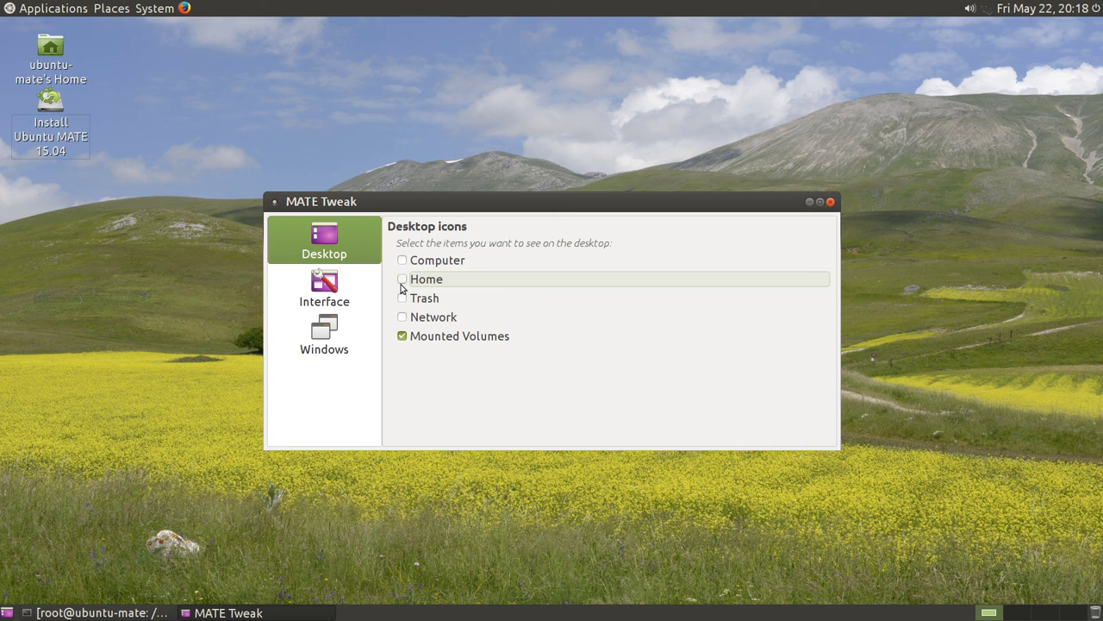
{"action": "left_click", "coordinate": [407, 339]}
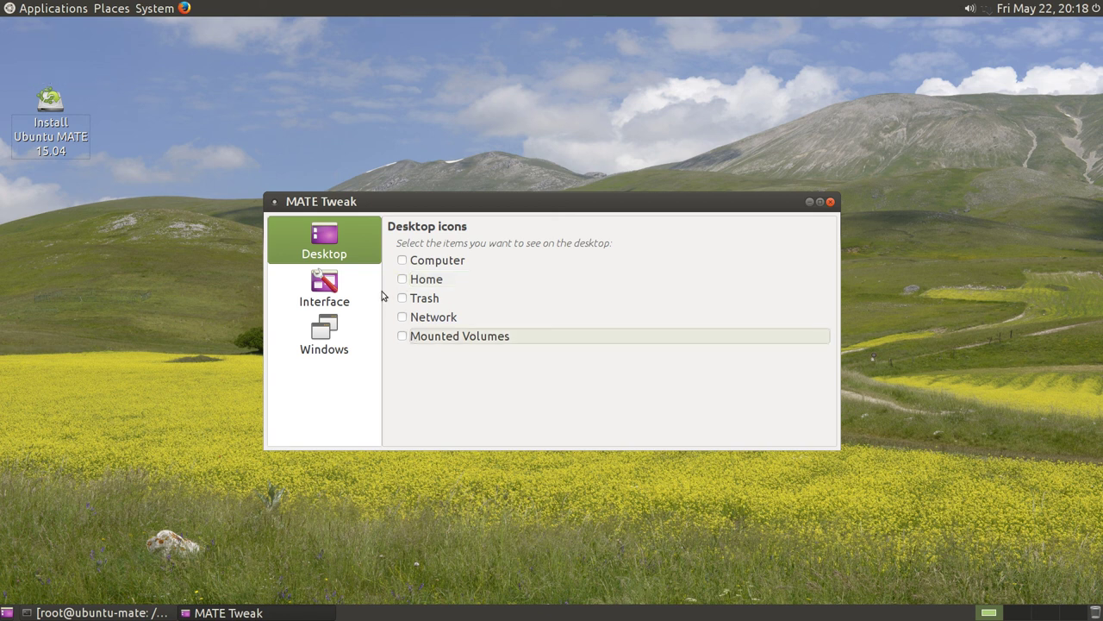
{"action": "left_click", "coordinate": [354, 293]}
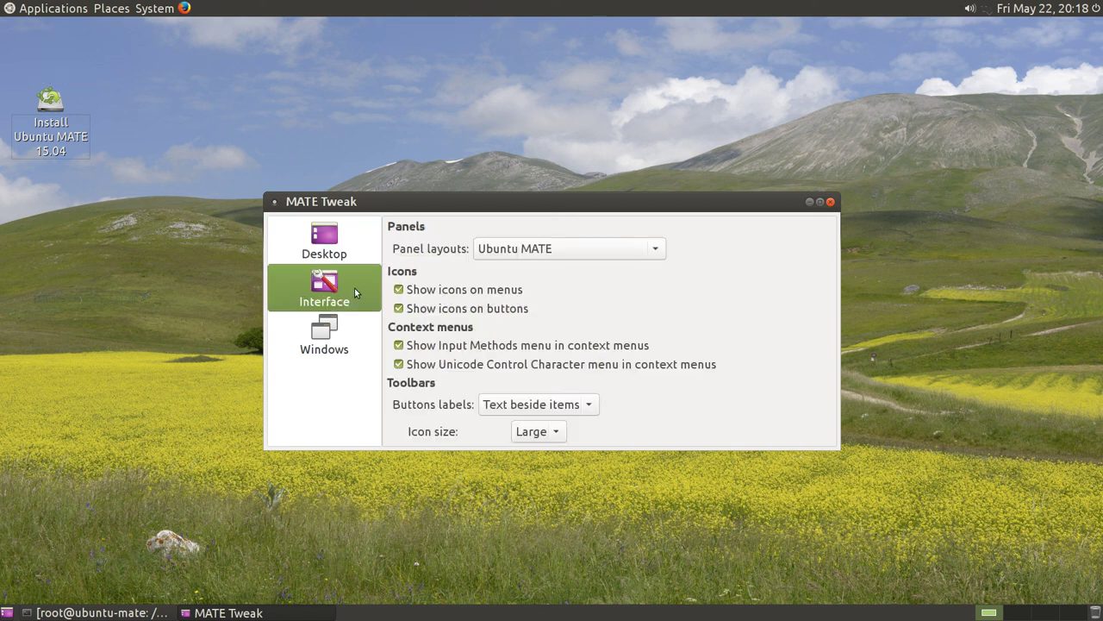
Check the available panel layouts, toolbar button label options and icon sizes in the Interface settings, keeping the Ubuntu MATE layout.
{"action": "left_click", "coordinate": [543, 252]}
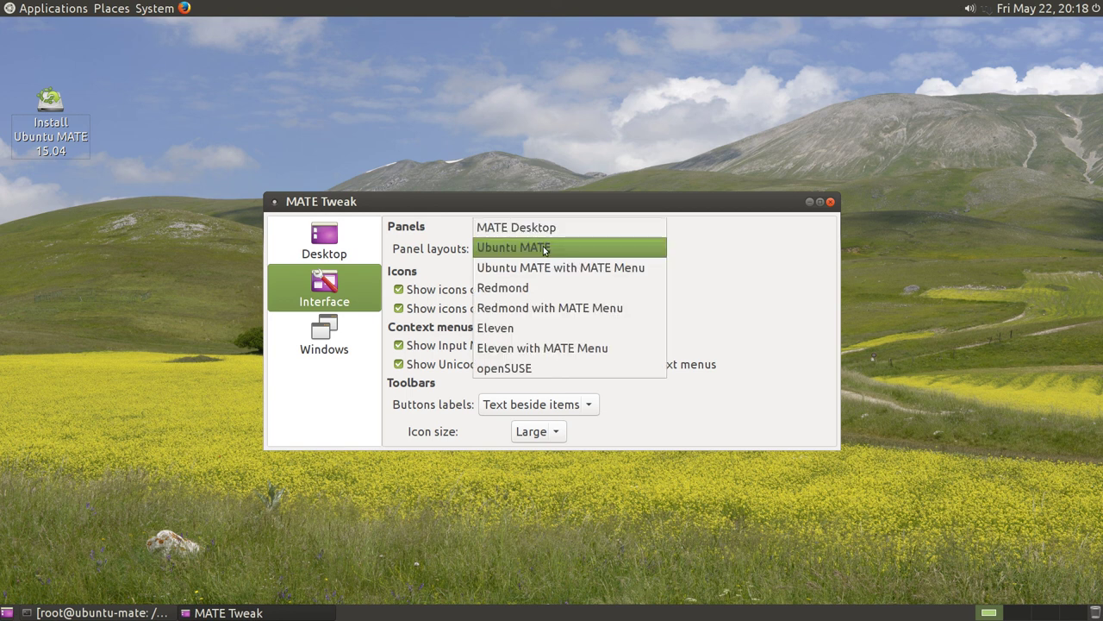
{"action": "left_click", "coordinate": [544, 249]}
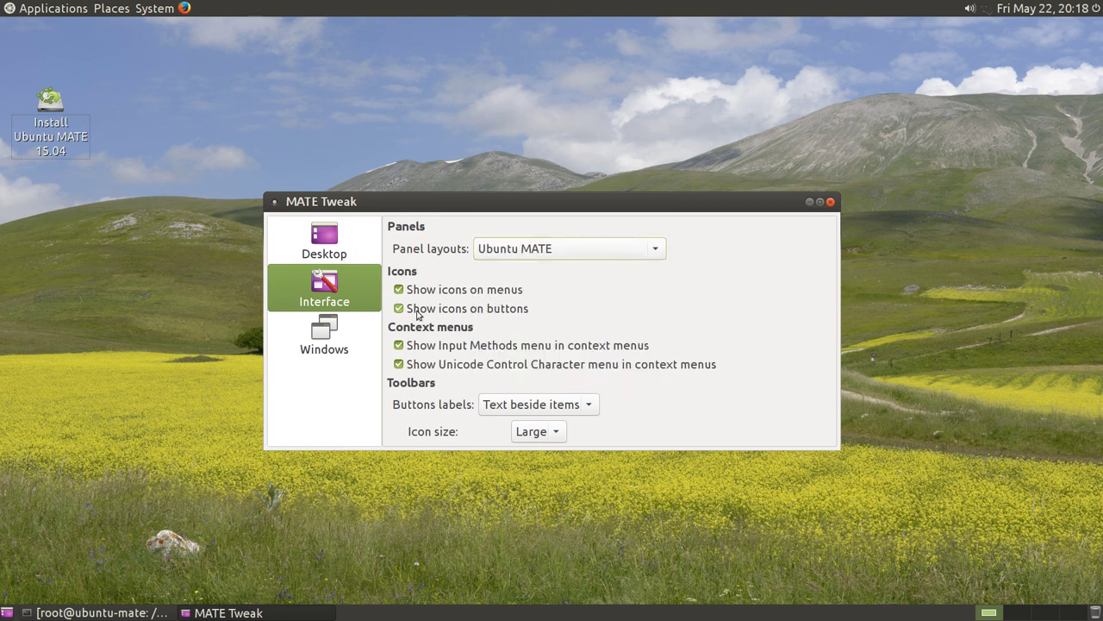
{"action": "left_click", "coordinate": [527, 407]}
{"action": "left_click", "coordinate": [522, 412]}
{"action": "left_click", "coordinate": [526, 431]}
{"action": "left_click", "coordinate": [528, 431]}
View MATE Tweak's Windows settings for performance, button layout and window manager, and close MATE Tweak.
{"action": "left_click", "coordinate": [331, 336]}
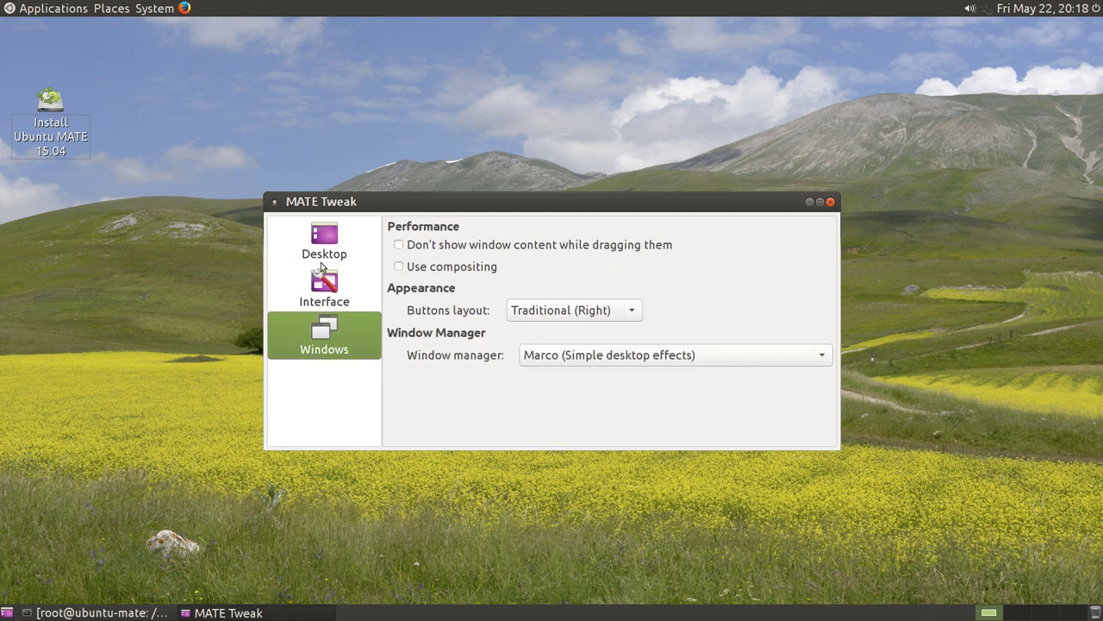
{"action": "left_click", "coordinate": [277, 205]}
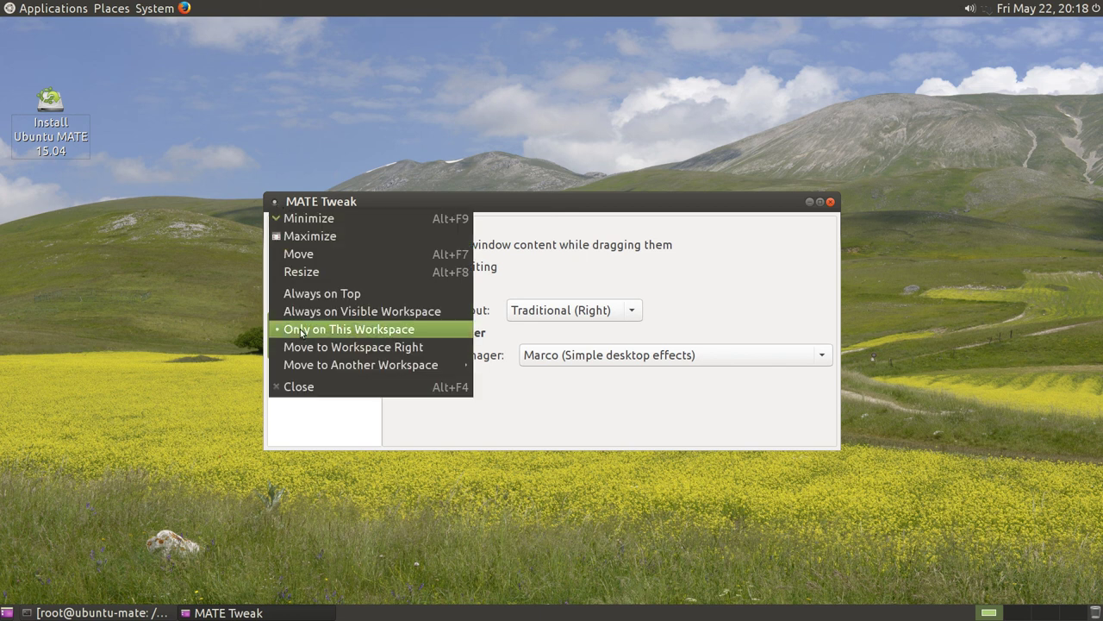
{"action": "left_click", "coordinate": [316, 387]}
Open the Windows preferences from the look and feel preferences.
{"action": "left_click", "coordinate": [173, 10]}
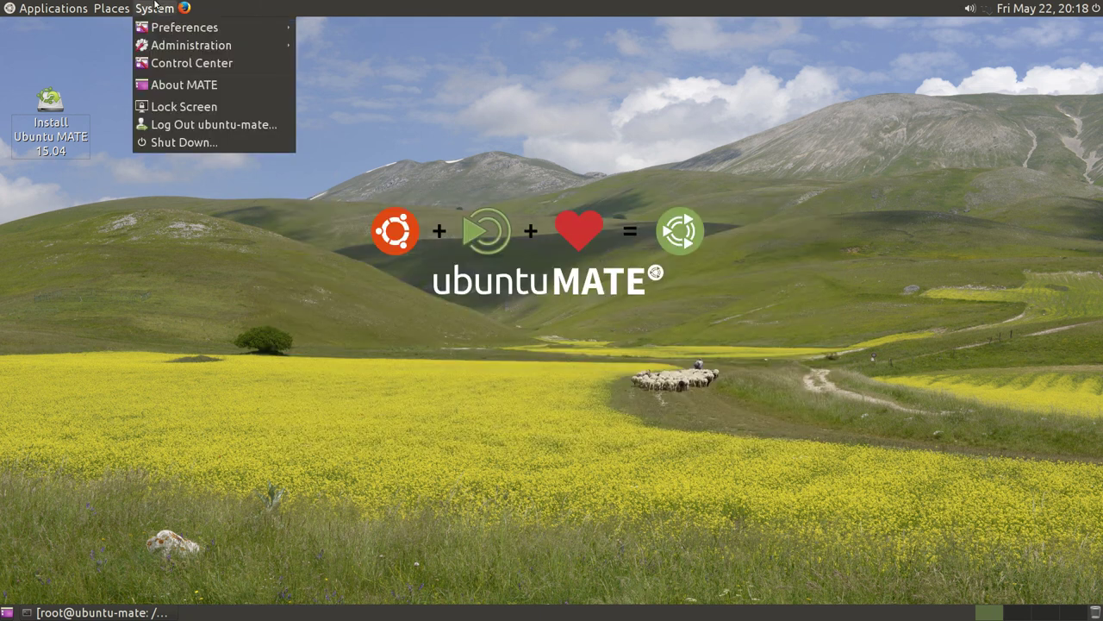
{"action": "mouse_move", "coordinate": [174, 32]}
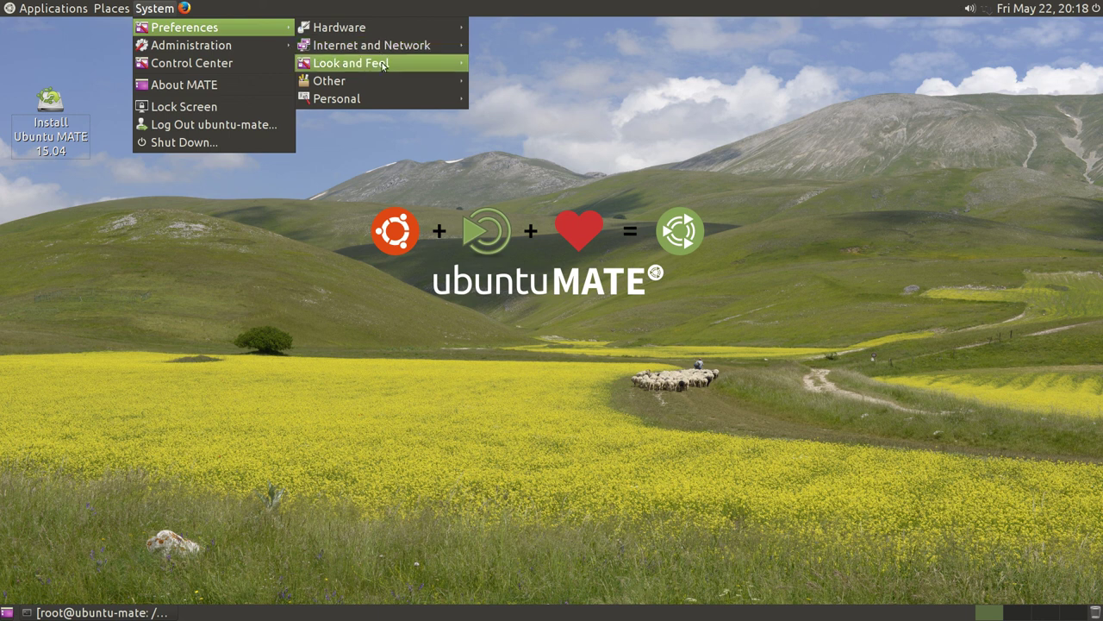
{"action": "mouse_move", "coordinate": [384, 65]}
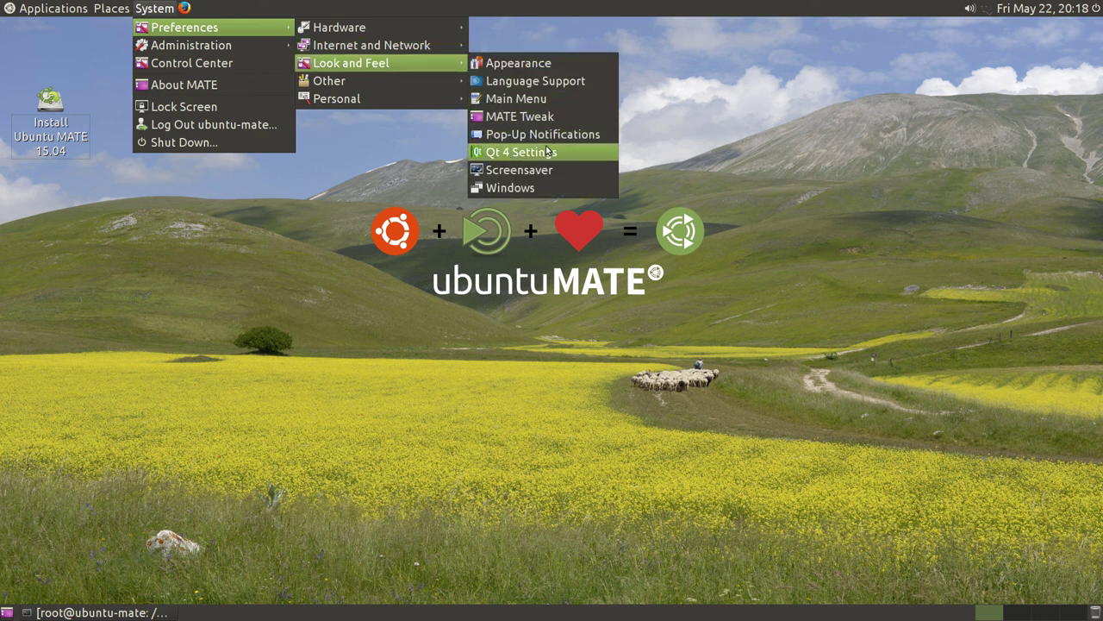
{"action": "left_click", "coordinate": [518, 187]}
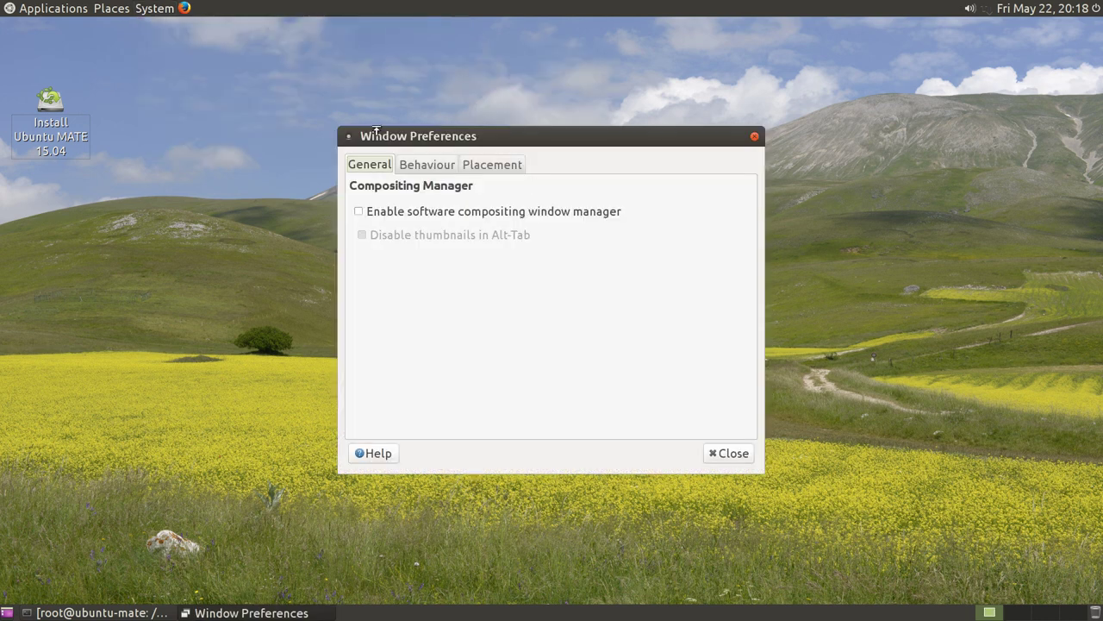
Toggle the software compositing window manager on and off, view the Behaviour and Placement settings, and close Window Preferences.
{"action": "left_click", "coordinate": [415, 214]}
{"action": "left_click", "coordinate": [416, 215]}
{"action": "left_click", "coordinate": [426, 165]}
{"action": "left_click", "coordinate": [493, 166]}
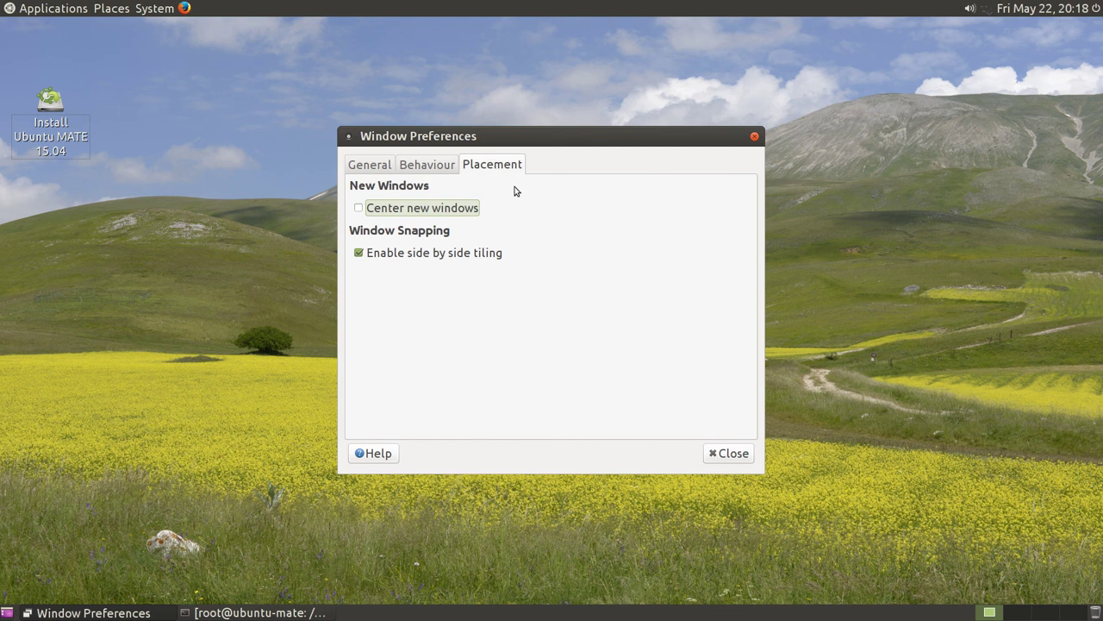
{"action": "left_click", "coordinate": [732, 455]}
Browse the remaining preferences and administration tools, view the Startup Disk Creator, and close it.
{"action": "left_click", "coordinate": [172, 6]}
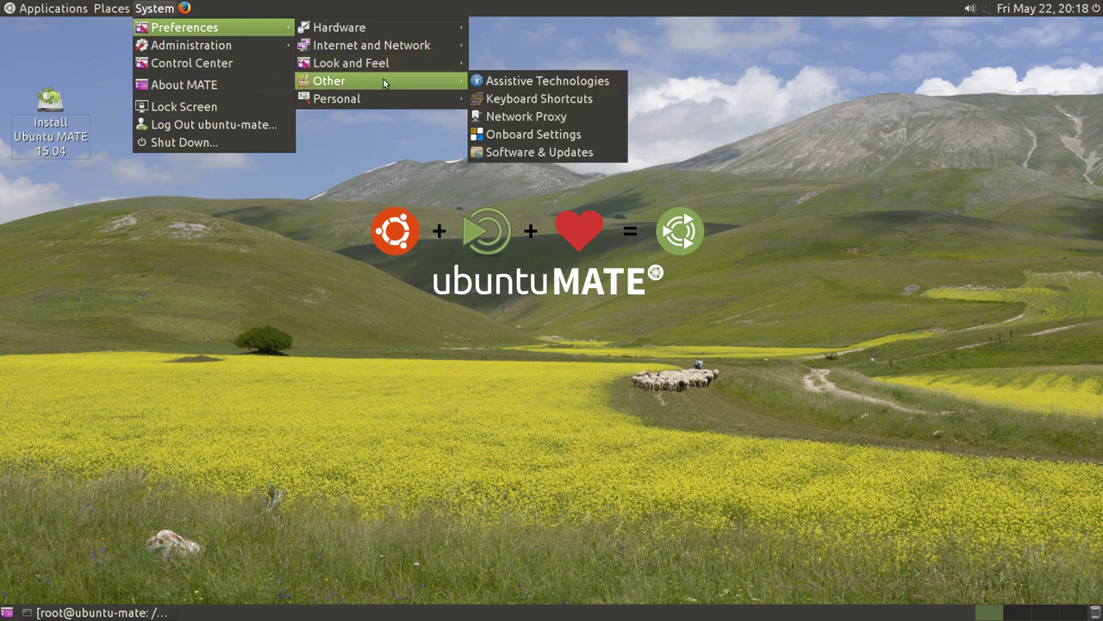
{"action": "mouse_move", "coordinate": [386, 63]}
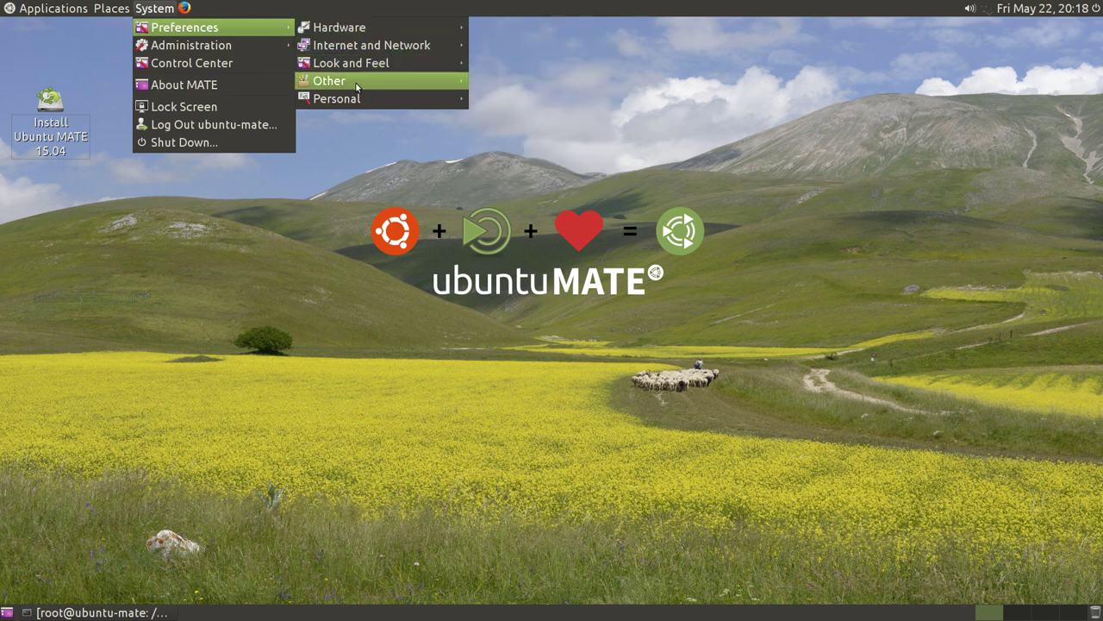
{"action": "mouse_move", "coordinate": [208, 47]}
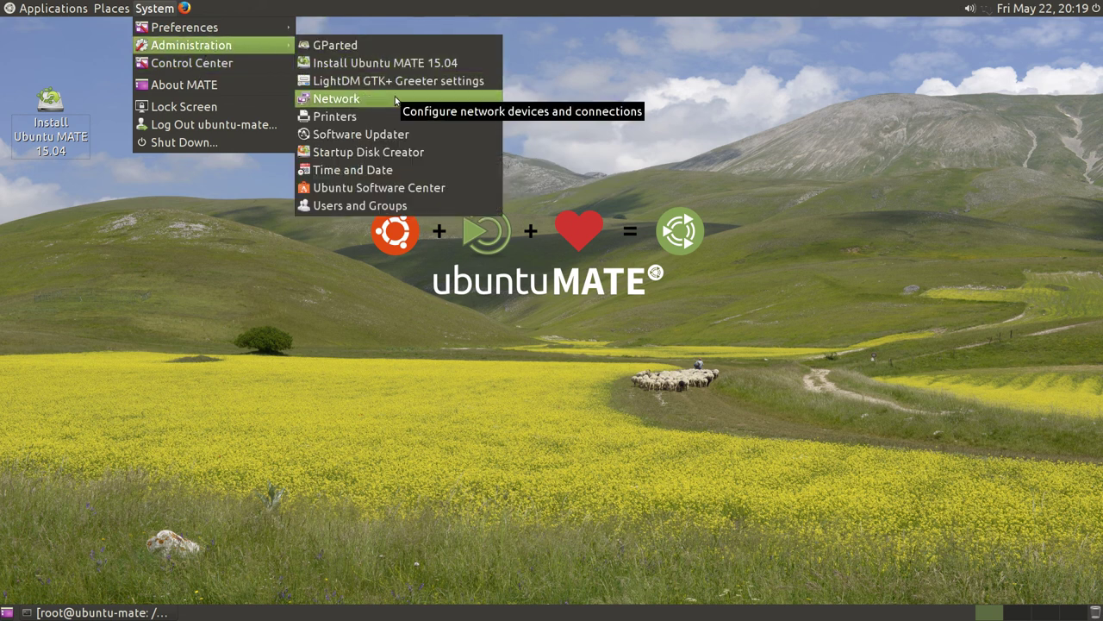
{"action": "left_click", "coordinate": [423, 153]}
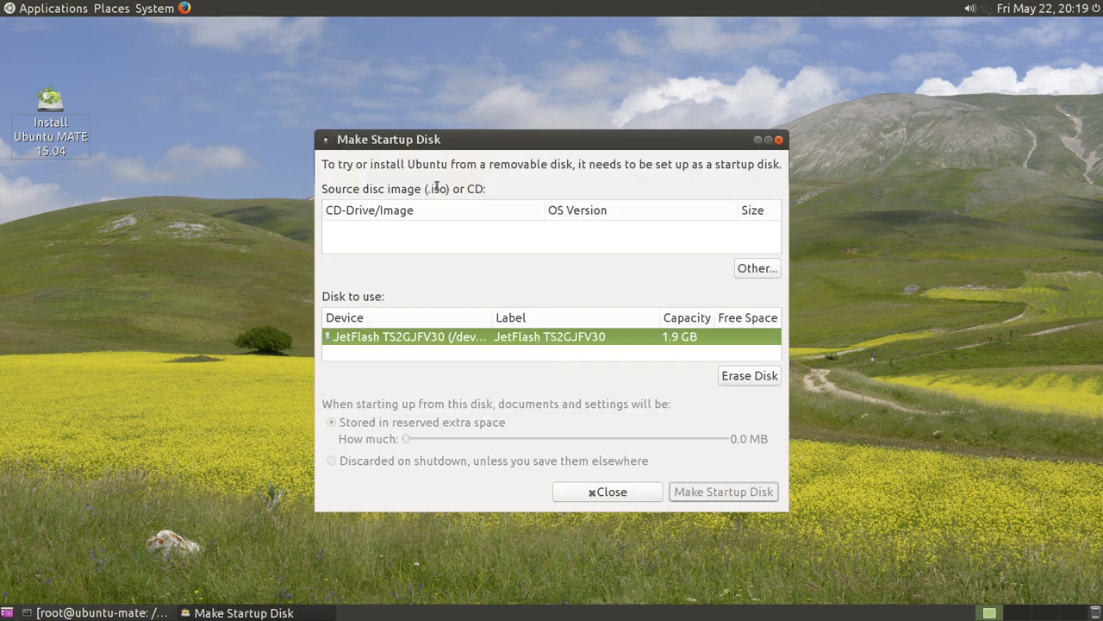
{"action": "left_click", "coordinate": [649, 489]}
Open Ubuntu Software Center from the administration tools and view the details of ROXTerm (roxterm-gtk3).
{"action": "left_click", "coordinate": [155, 8]}
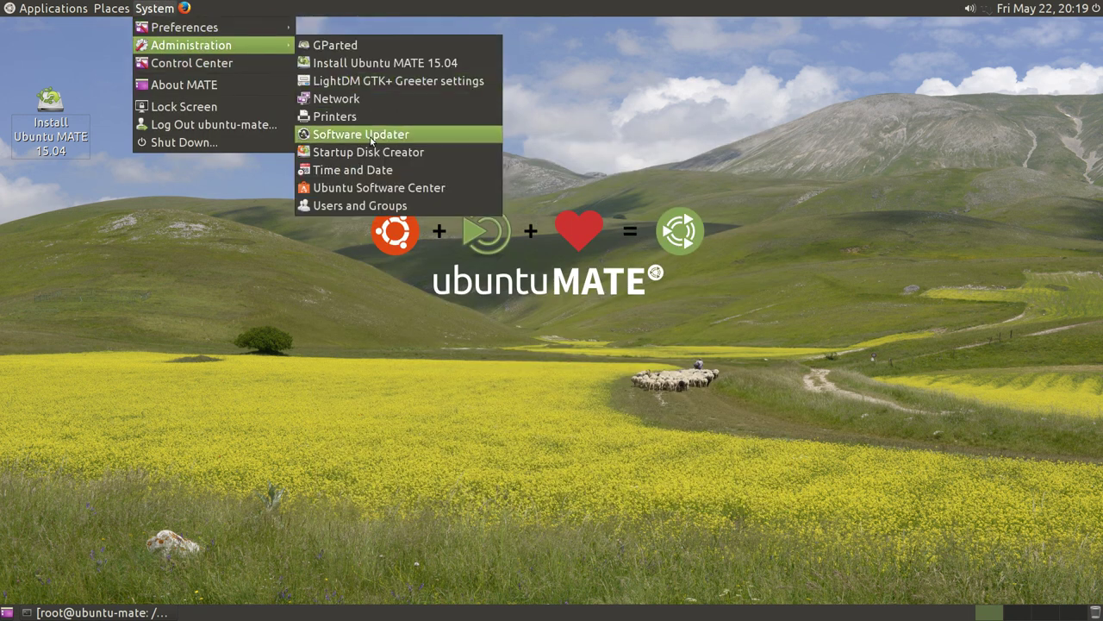
{"action": "left_click", "coordinate": [380, 188]}
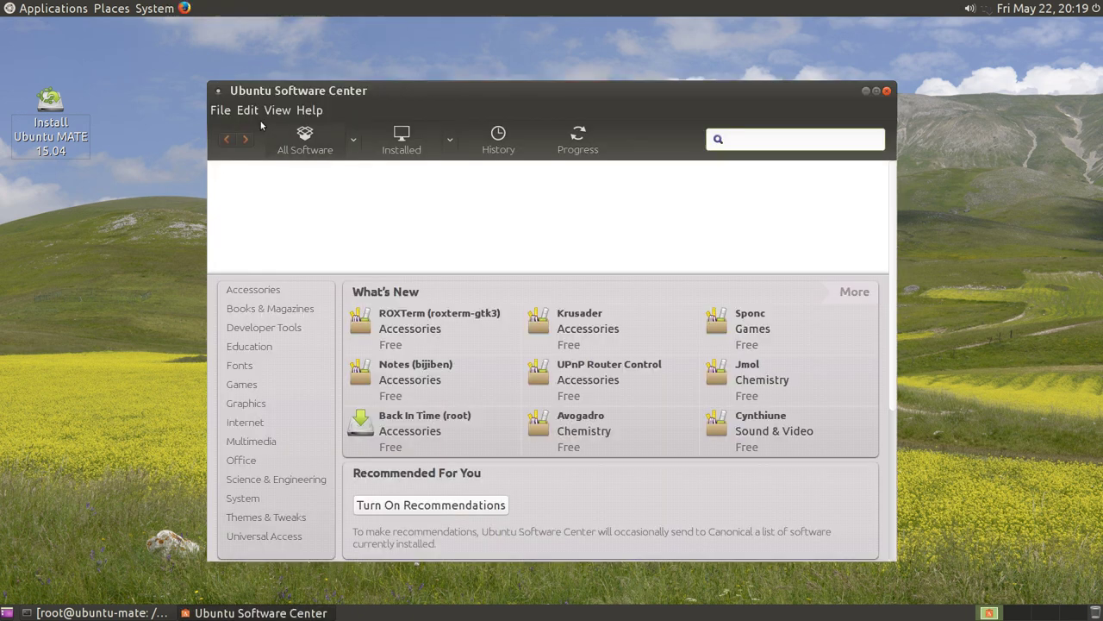
{"action": "left_click", "coordinate": [412, 323]}
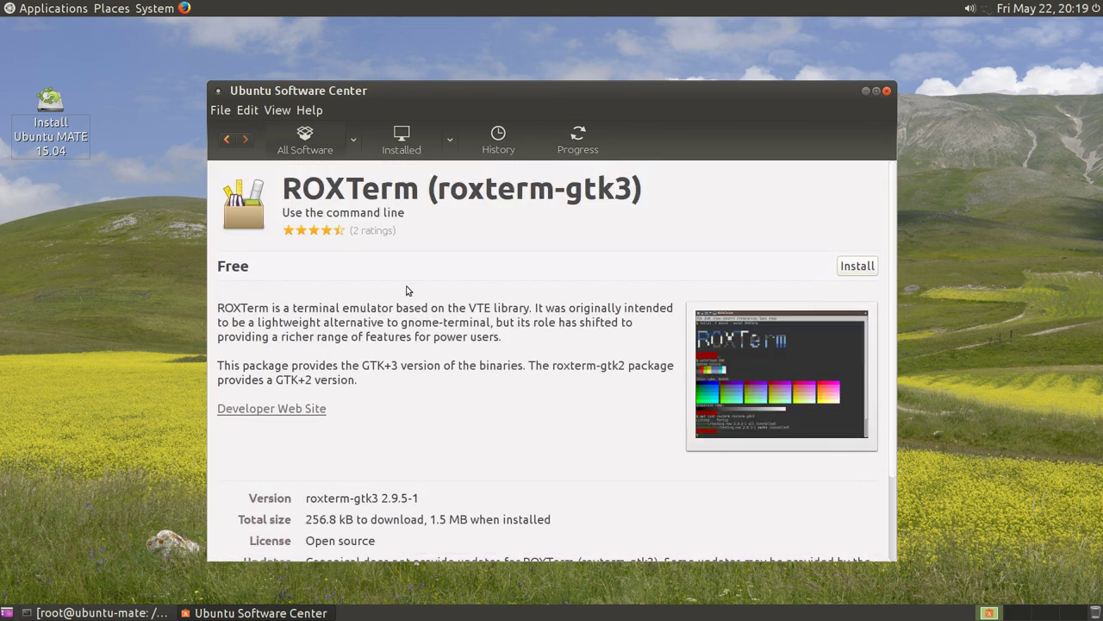
{"action": "scroll", "coordinate": [407, 290], "scroll_direction": "down", "scroll_amount": 5}
{"action": "scroll", "coordinate": [407, 290], "scroll_direction": "up", "scroll_amount": 5}
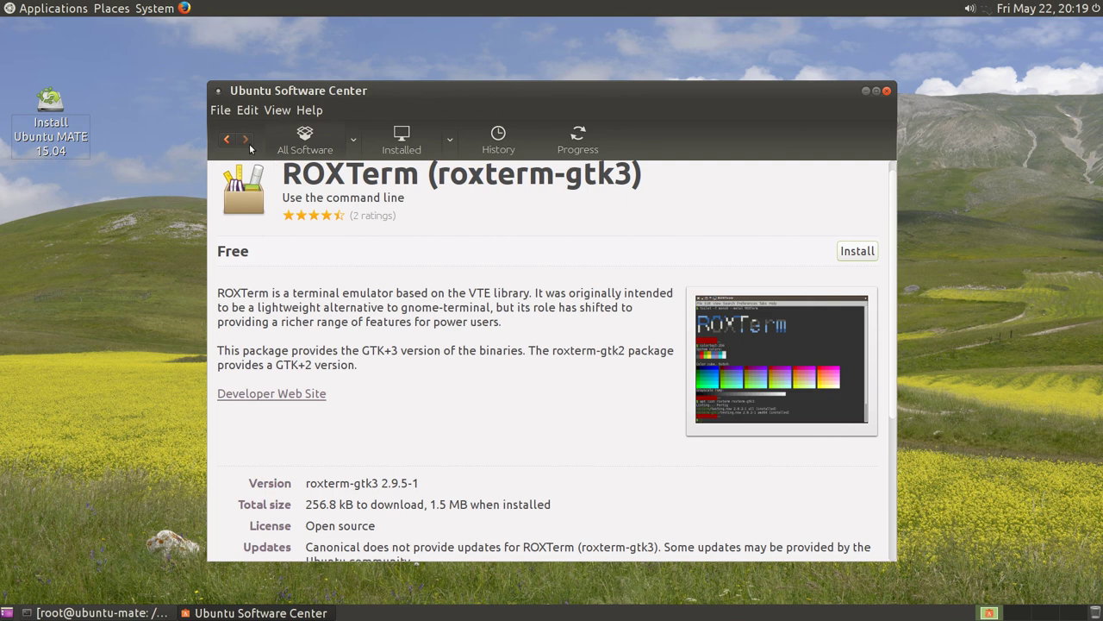
Return to the Software Center's main page and look through the recommendations and top-rated applications.
{"action": "left_click", "coordinate": [226, 139]}
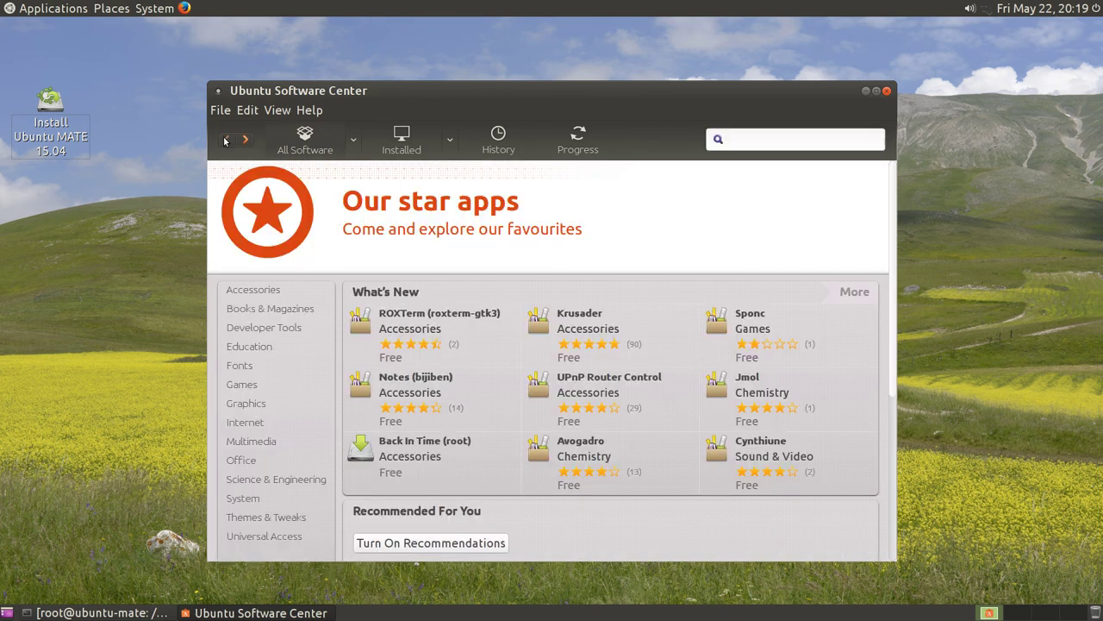
{"action": "scroll", "coordinate": [483, 320], "scroll_direction": "down", "scroll_amount": 3}
{"action": "scroll", "coordinate": [483, 320], "scroll_direction": "down", "scroll_amount": 4}
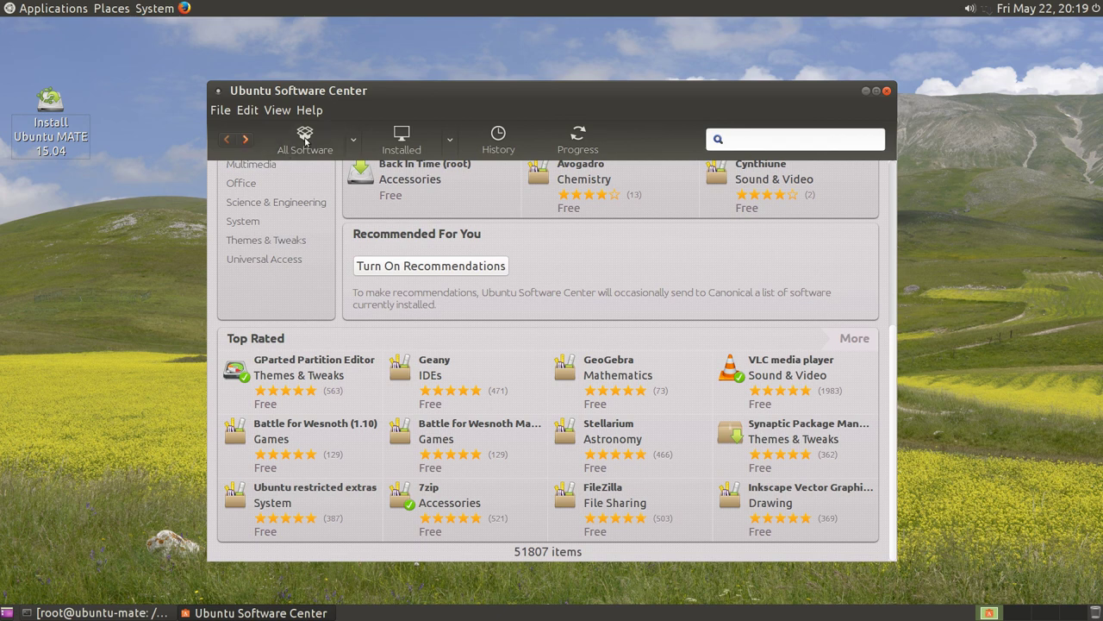
List the installed Accessories and view the details of the Déjà Dup Backup Tool.
{"action": "left_click", "coordinate": [399, 139]}
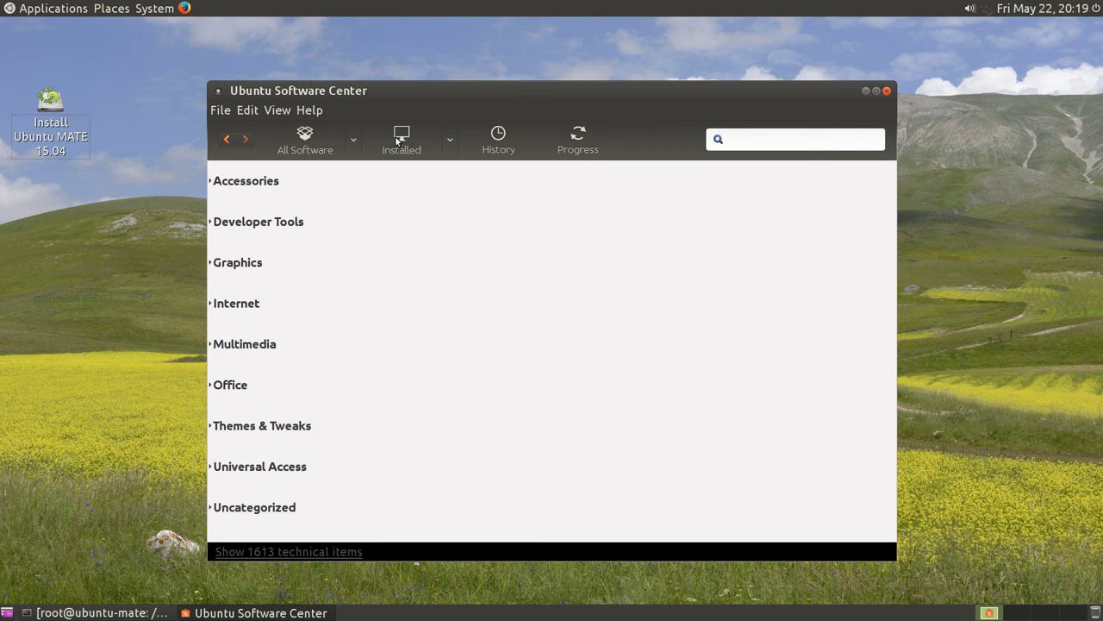
{"action": "left_click", "coordinate": [245, 183]}
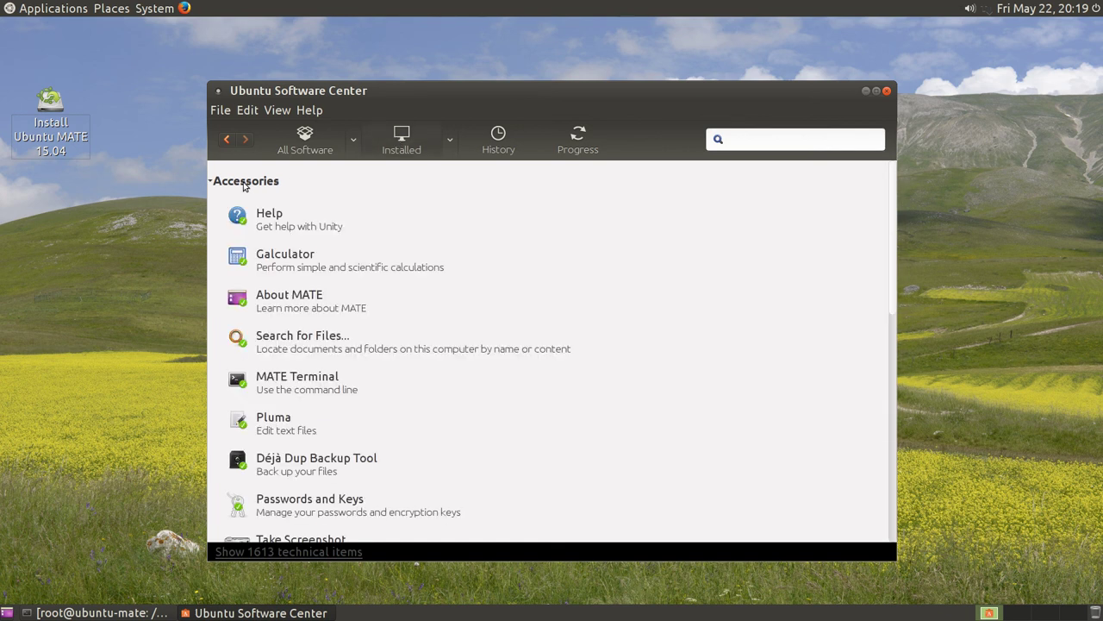
{"action": "scroll", "coordinate": [387, 319], "scroll_direction": "down", "scroll_amount": 4}
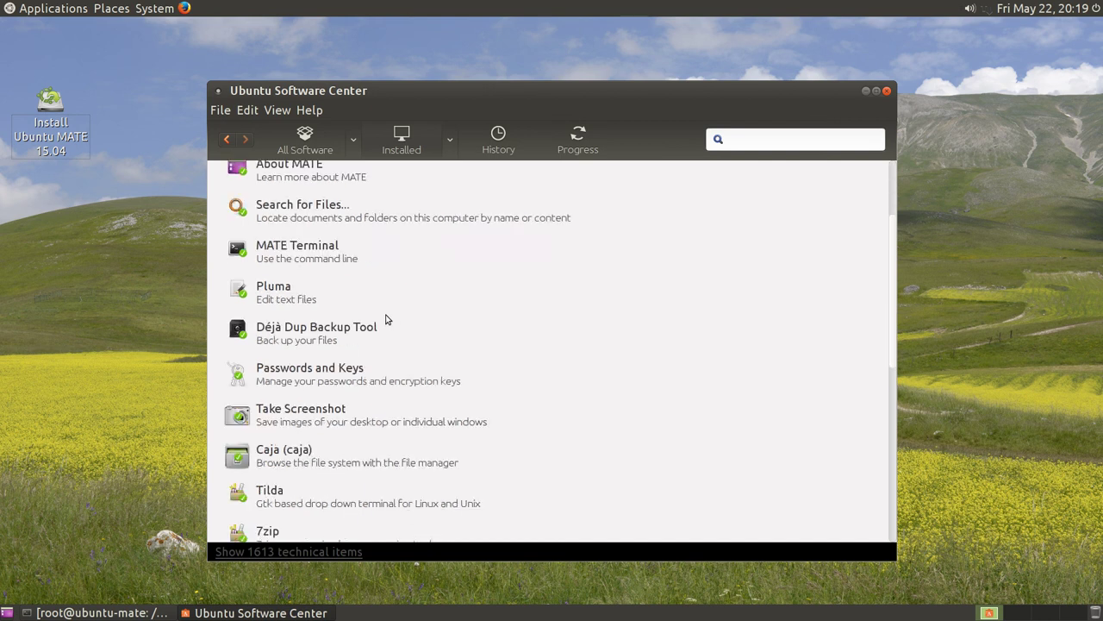
{"action": "left_click", "coordinate": [315, 297]}
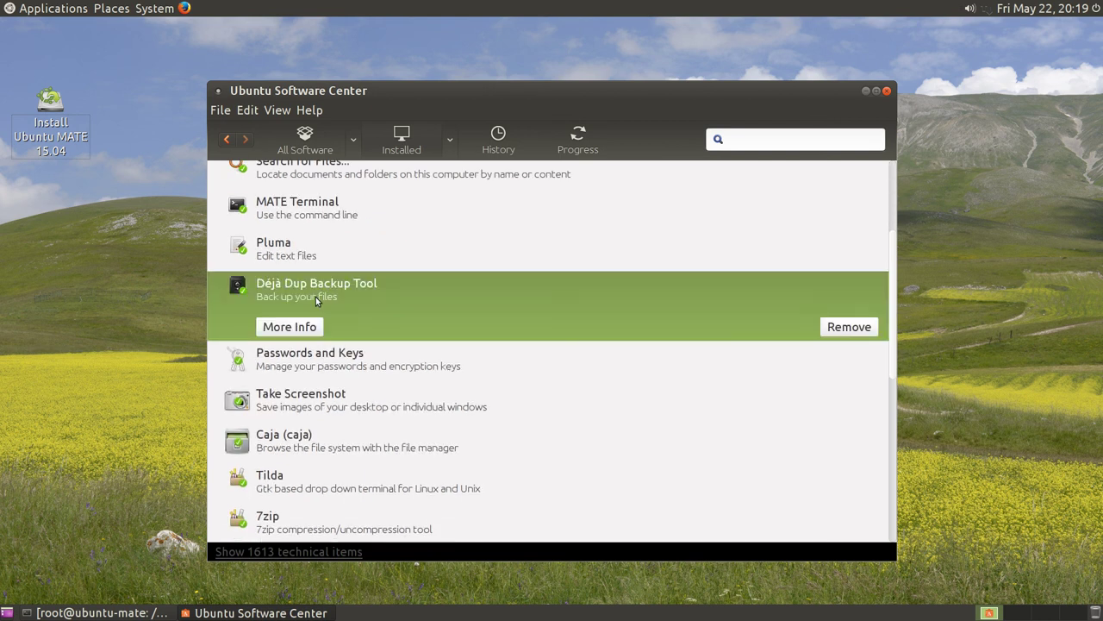
{"action": "left_click", "coordinate": [309, 322]}
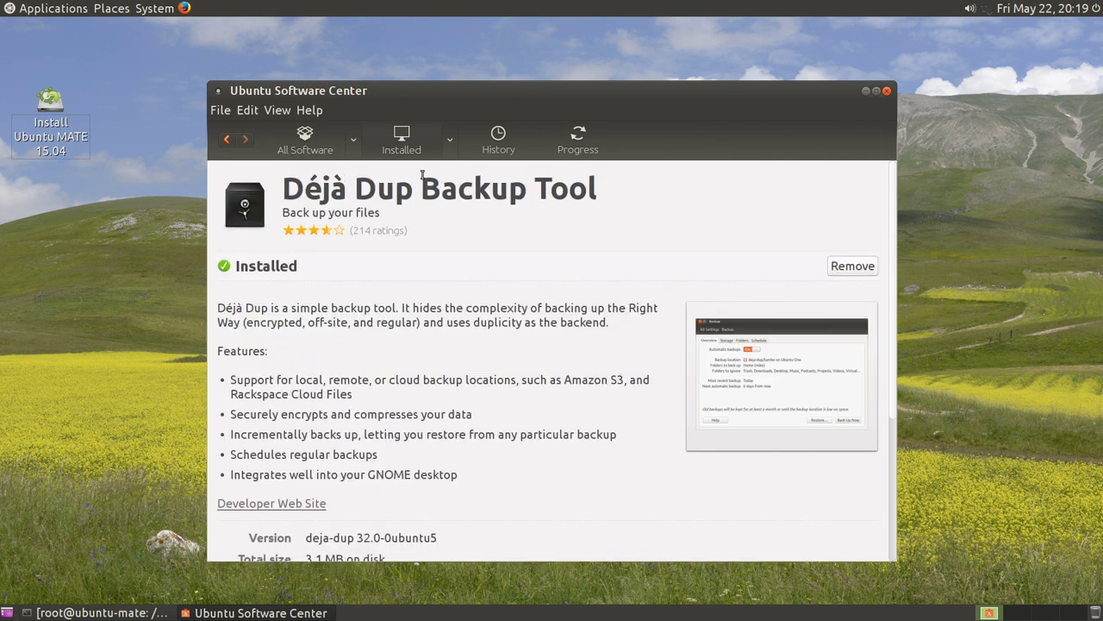
View the Software Center's progress page and look through its history of all changes.
{"action": "left_click", "coordinate": [590, 142]}
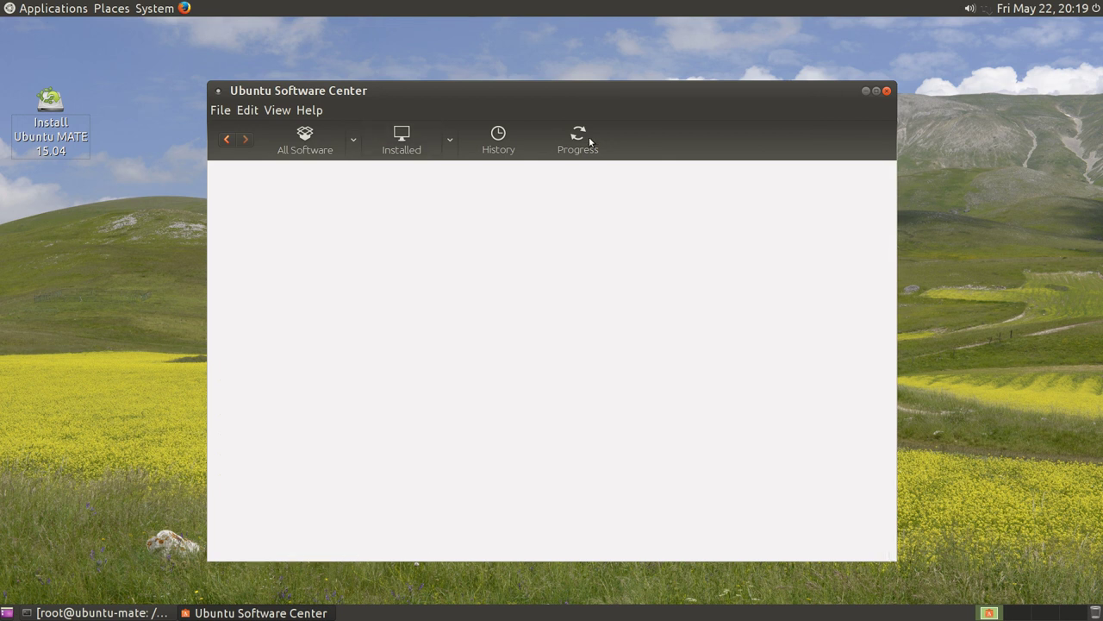
{"action": "left_click", "coordinate": [495, 139]}
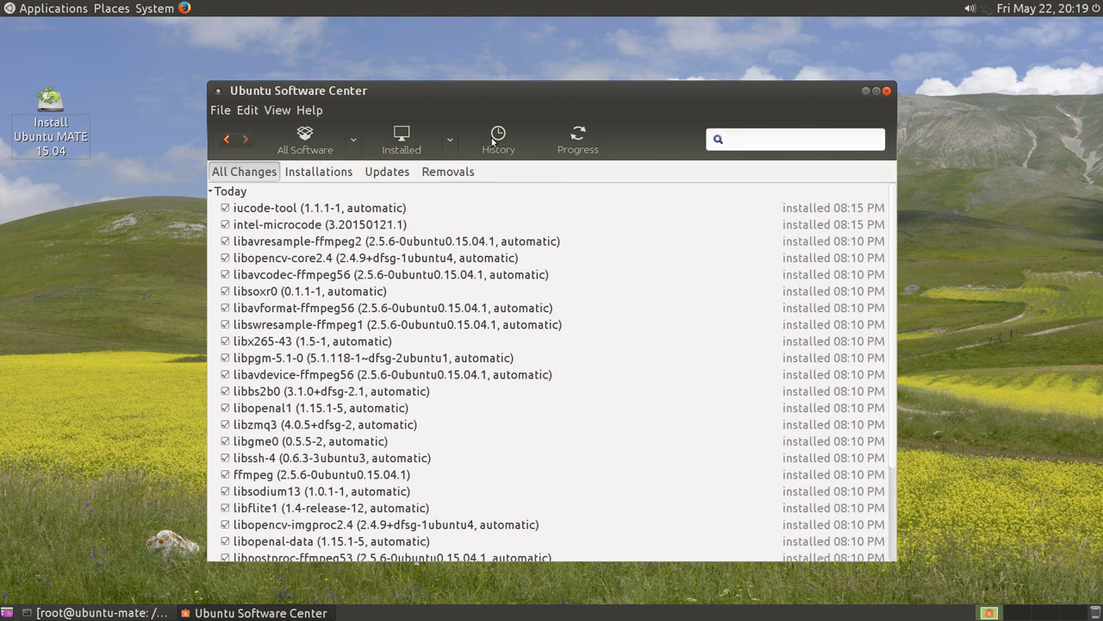
{"action": "scroll", "coordinate": [353, 285], "scroll_direction": "down", "scroll_amount": 3}
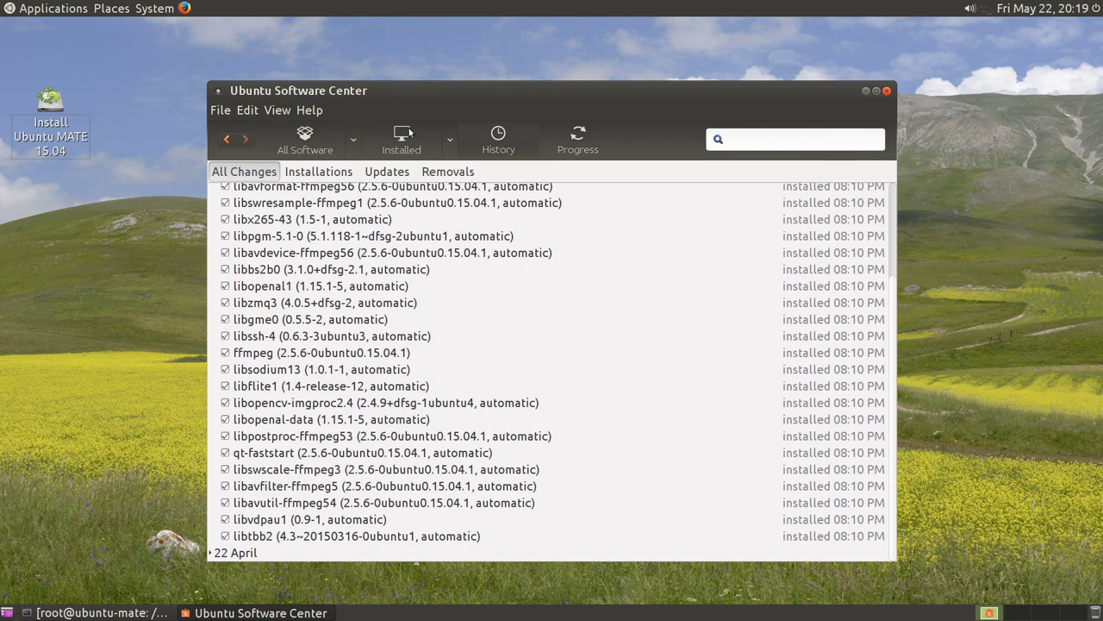
Return to the full software catalogue, view the Fonts category, and go back to the main page.
{"action": "left_click", "coordinate": [408, 128]}
{"action": "left_click", "coordinate": [304, 136]}
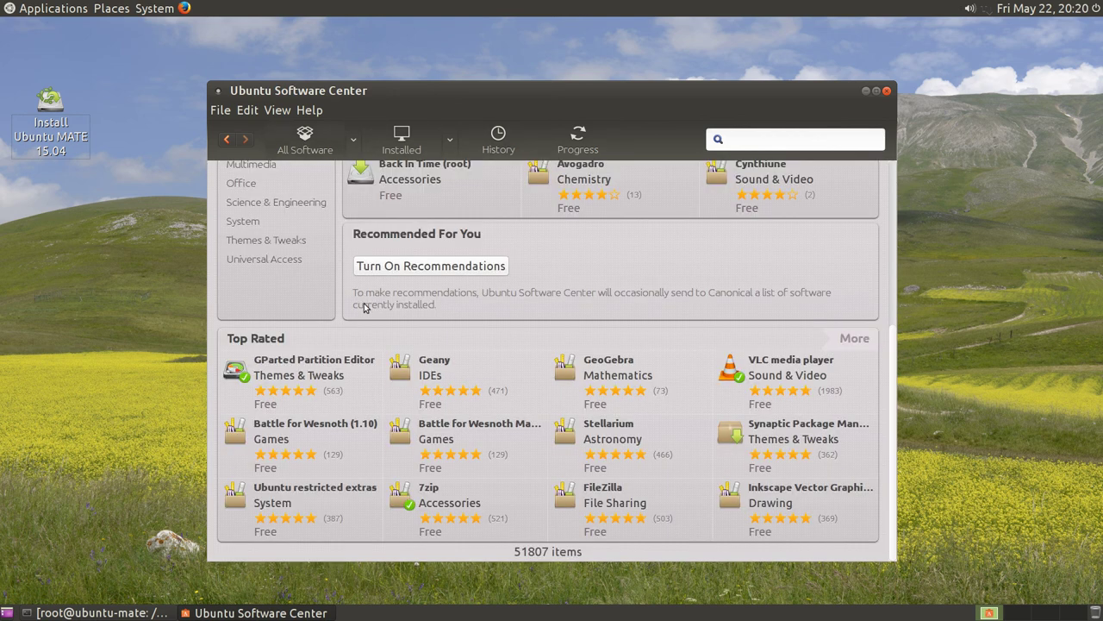
{"action": "scroll", "coordinate": [366, 306], "scroll_direction": "up", "scroll_amount": 3}
{"action": "left_click", "coordinate": [277, 269]}
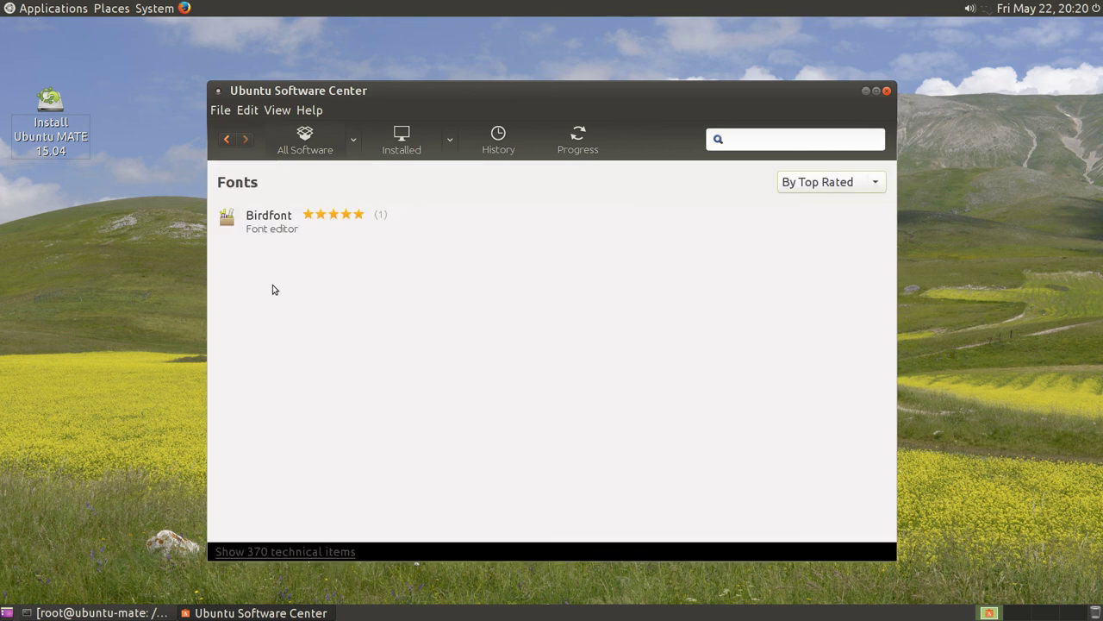
{"action": "left_click", "coordinate": [222, 139]}
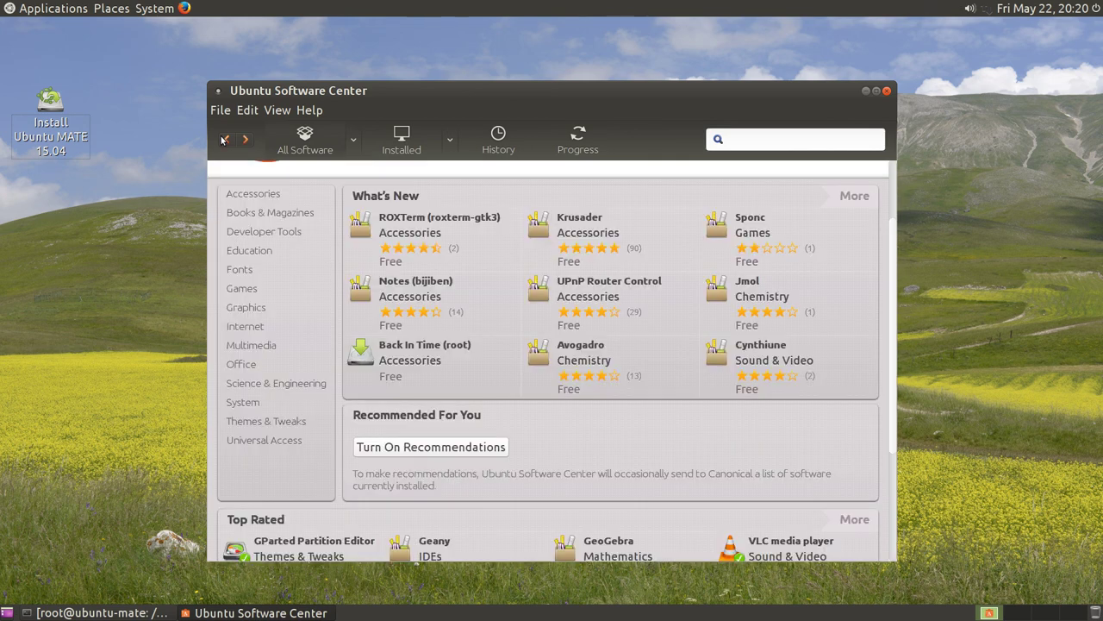
Open the Games category, view the complete list of games, and return to the Games overview.
{"action": "left_click", "coordinate": [249, 291]}
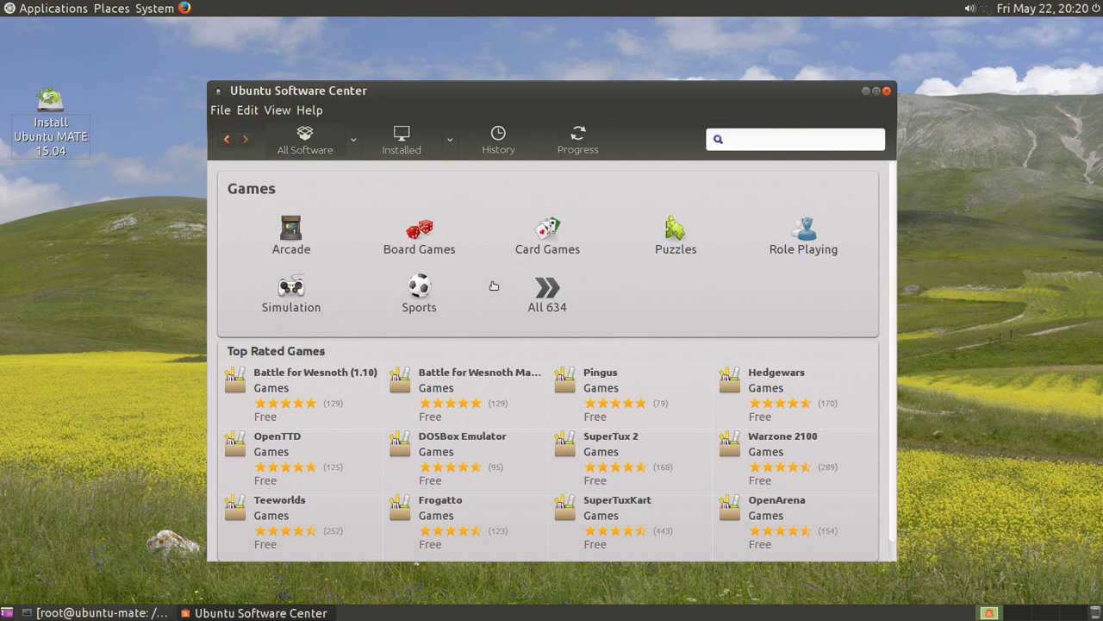
{"action": "left_click", "coordinate": [556, 301]}
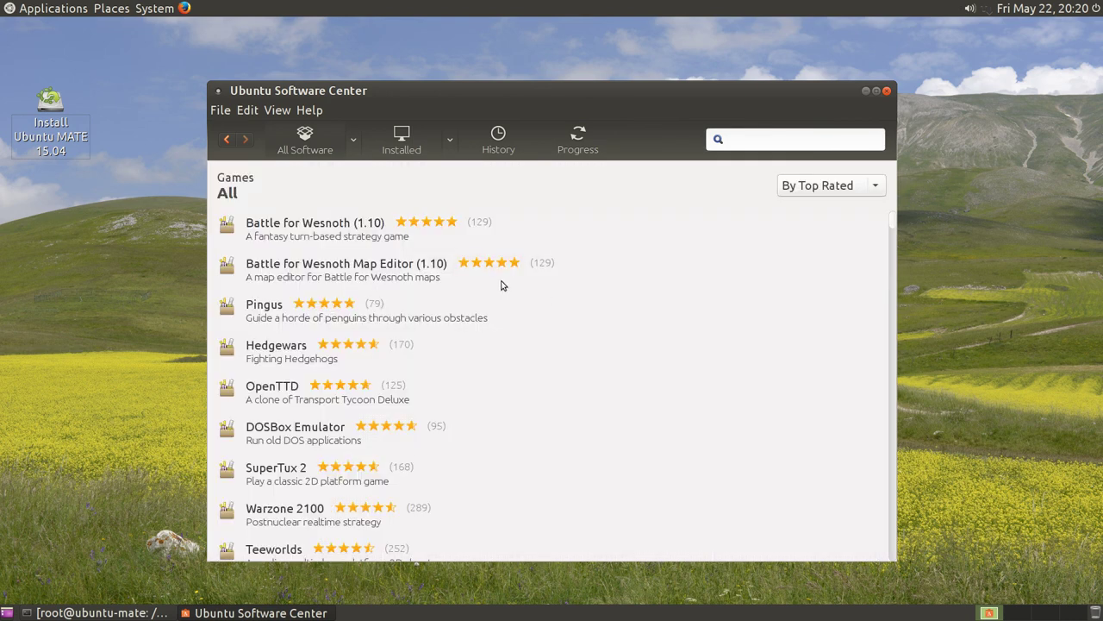
{"action": "left_click", "coordinate": [224, 143]}
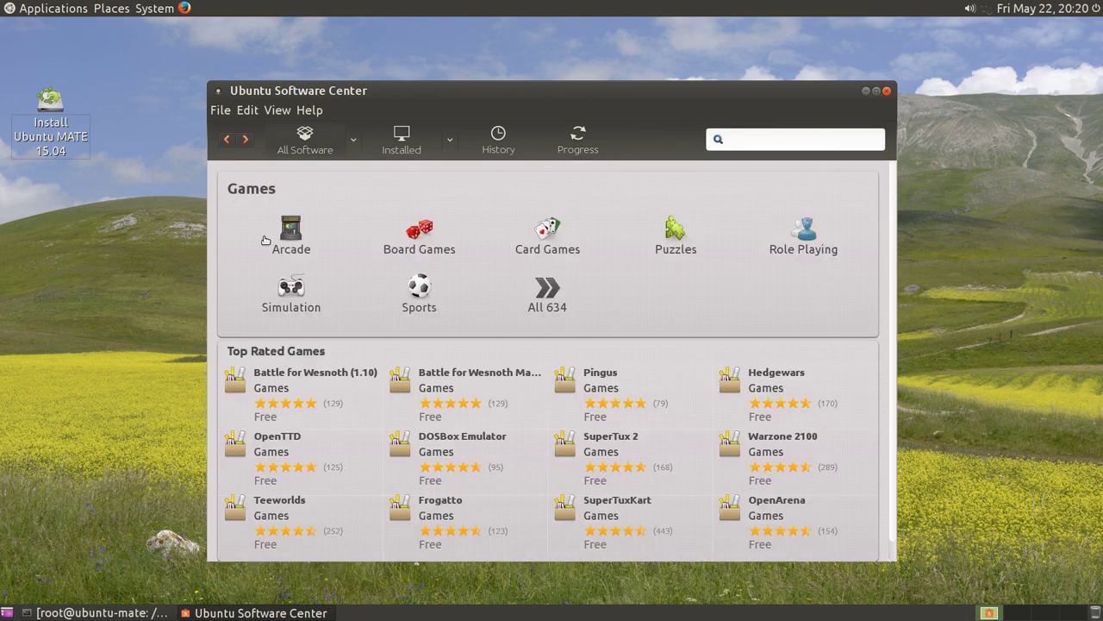
Look through the Simulation games and view the details of Simutrans.
{"action": "left_click", "coordinate": [274, 295]}
{"action": "scroll", "coordinate": [301, 291], "scroll_direction": "down", "scroll_amount": 5}
{"action": "scroll", "coordinate": [309, 300], "scroll_direction": "up", "scroll_amount": 7}
{"action": "left_click", "coordinate": [278, 236]}
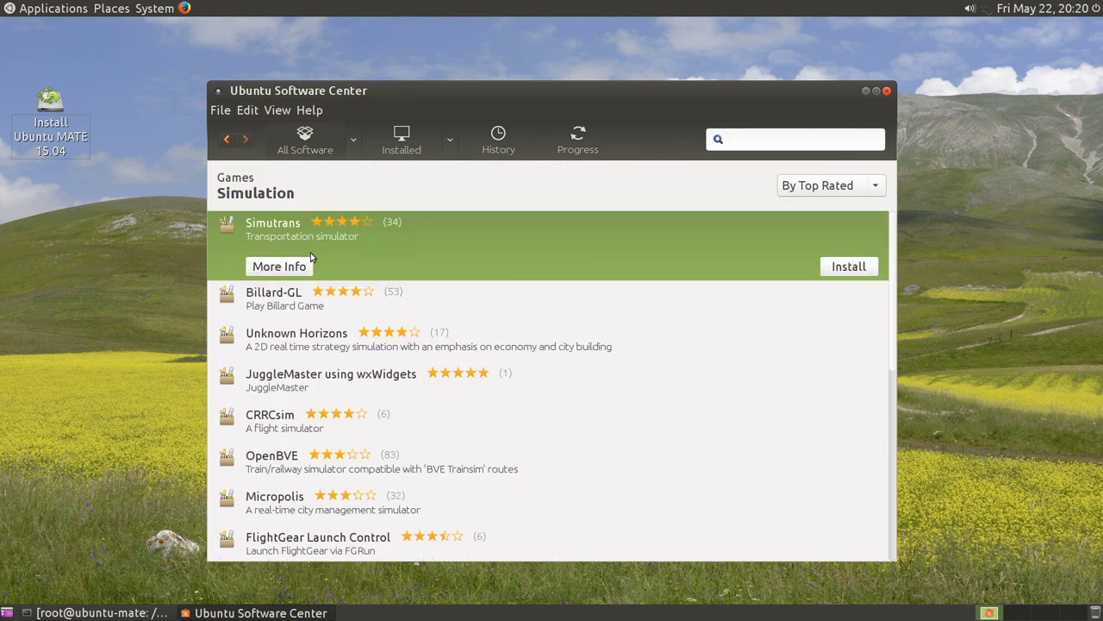
{"action": "left_click", "coordinate": [302, 268]}
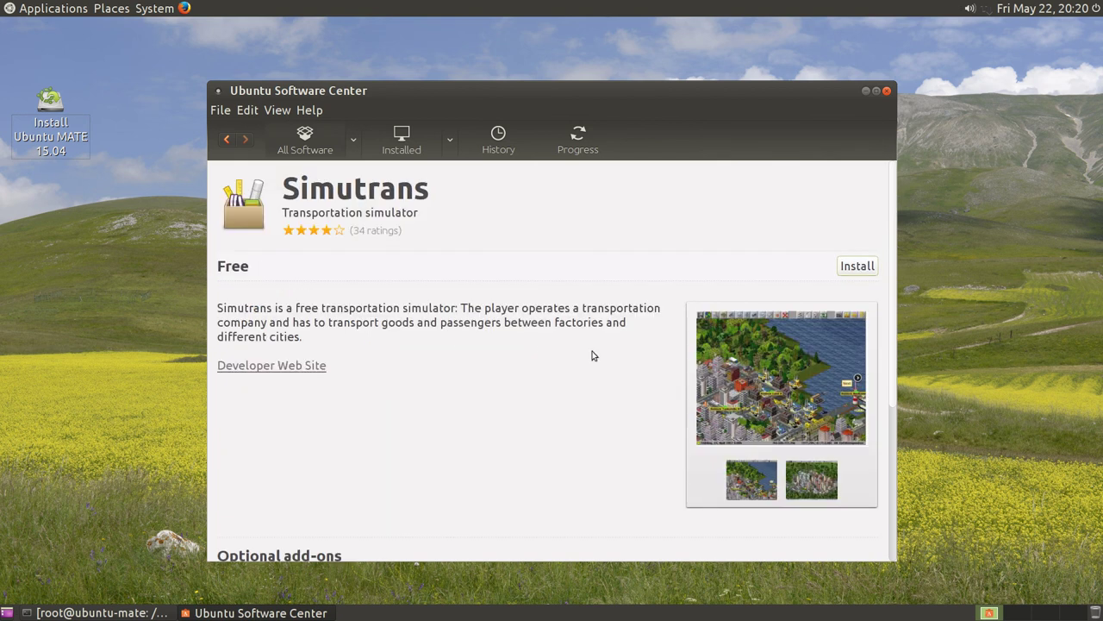
View both Simutrans screenshots at full size, then close the Software Center.
{"action": "left_click", "coordinate": [755, 386]}
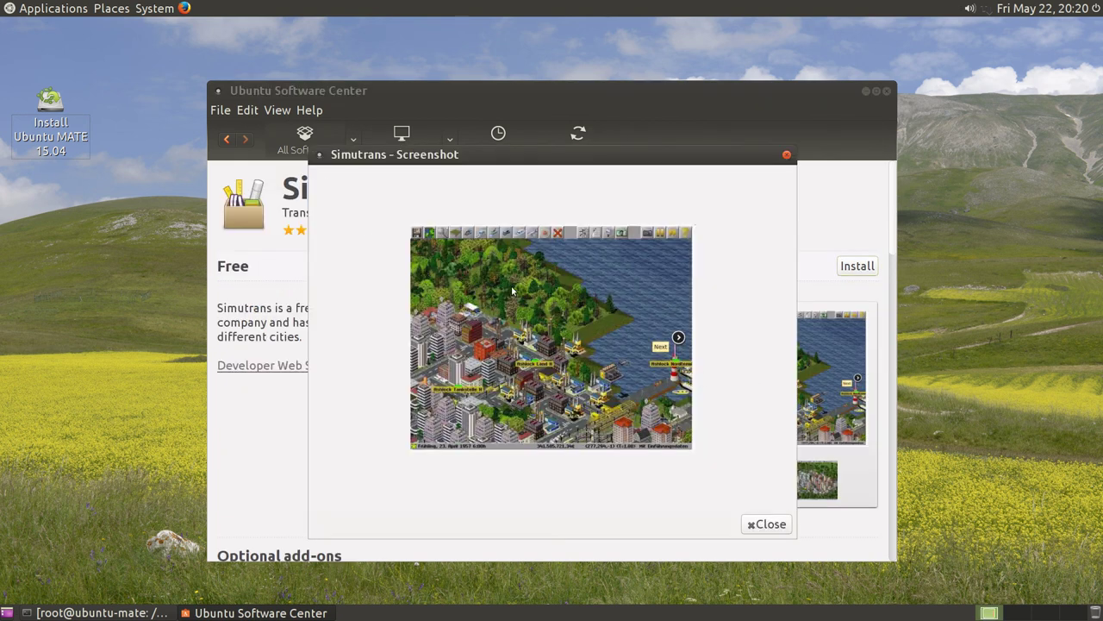
{"action": "left_click", "coordinate": [766, 524]}
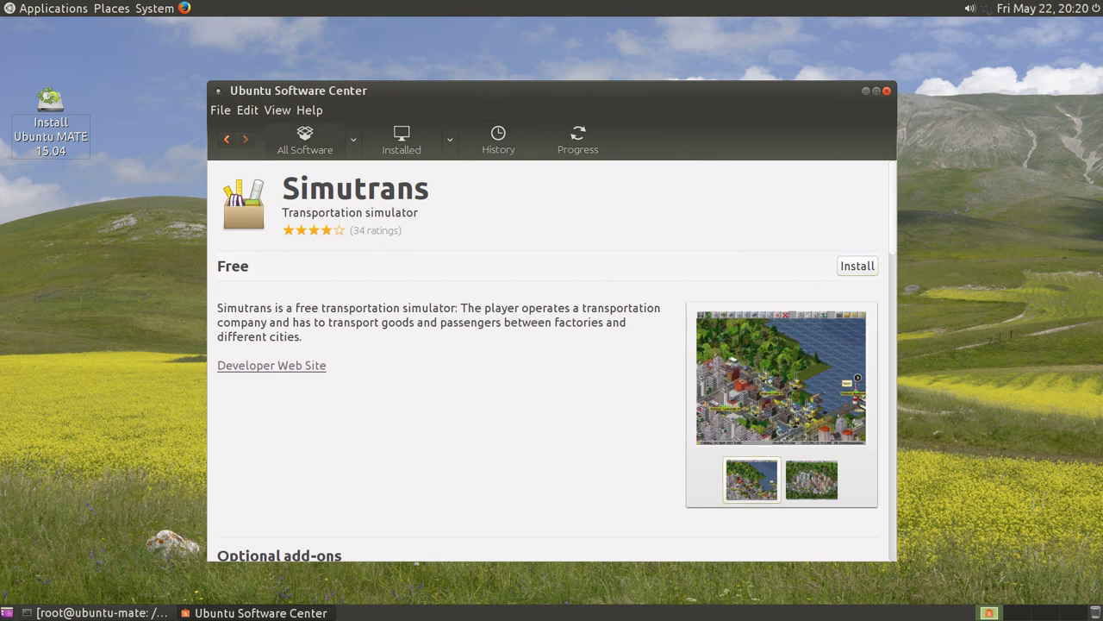
{"action": "left_click", "coordinate": [767, 382]}
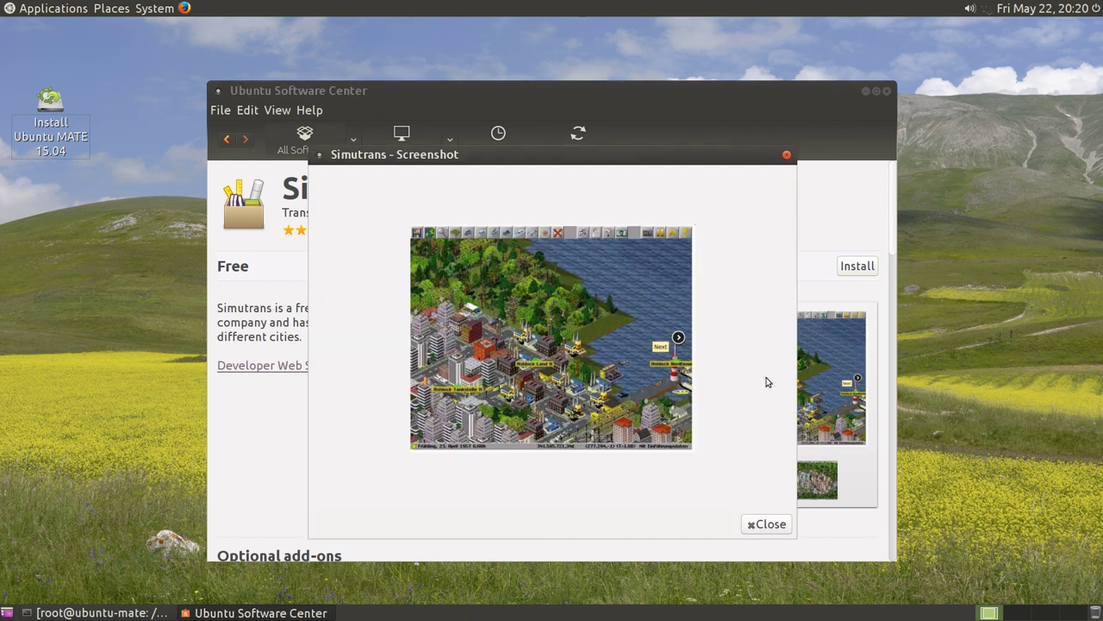
{"action": "left_click", "coordinate": [765, 524]}
{"action": "left_click", "coordinate": [814, 480]}
{"action": "left_click", "coordinate": [739, 369]}
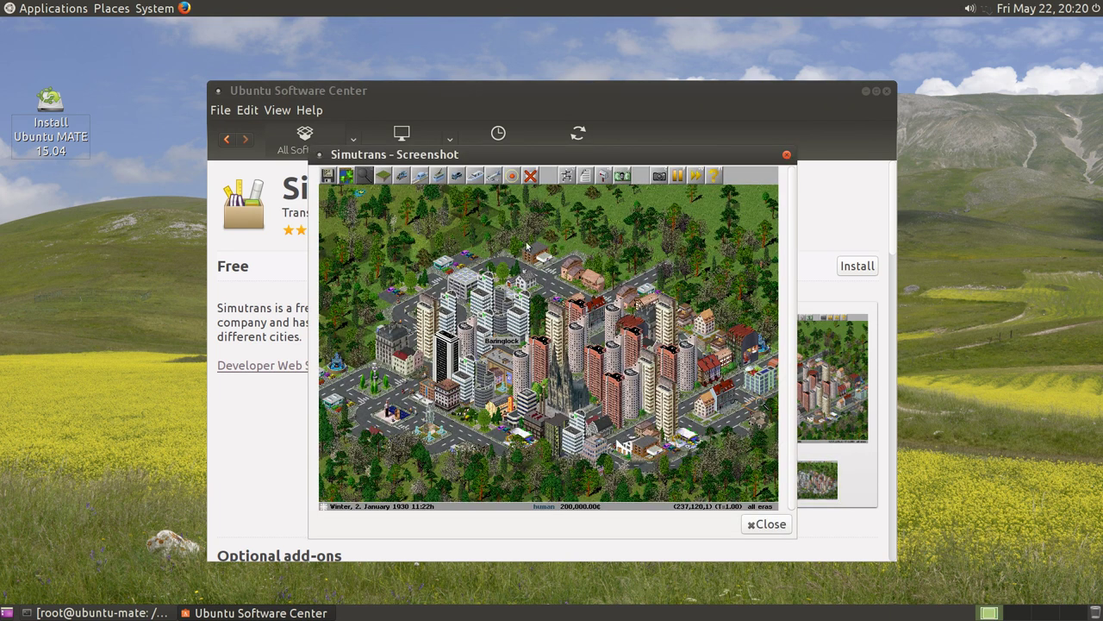
{"action": "left_click", "coordinate": [762, 524]}
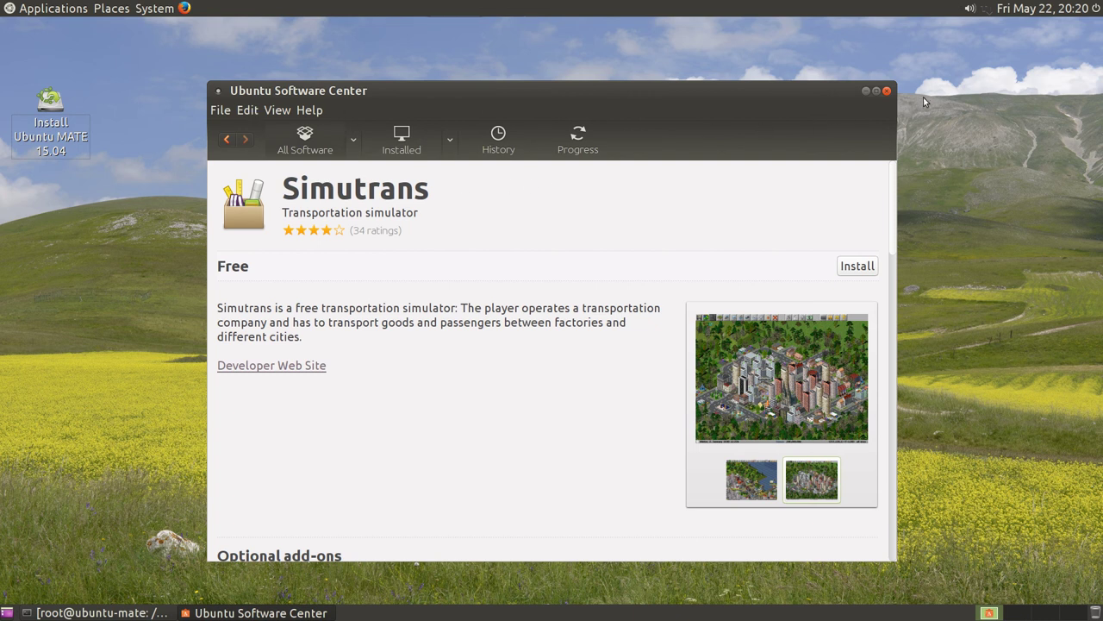
{"action": "left_click", "coordinate": [886, 90]}
View the version information of the MATE Desktop Environment and close it.
{"action": "left_click", "coordinate": [144, 6]}
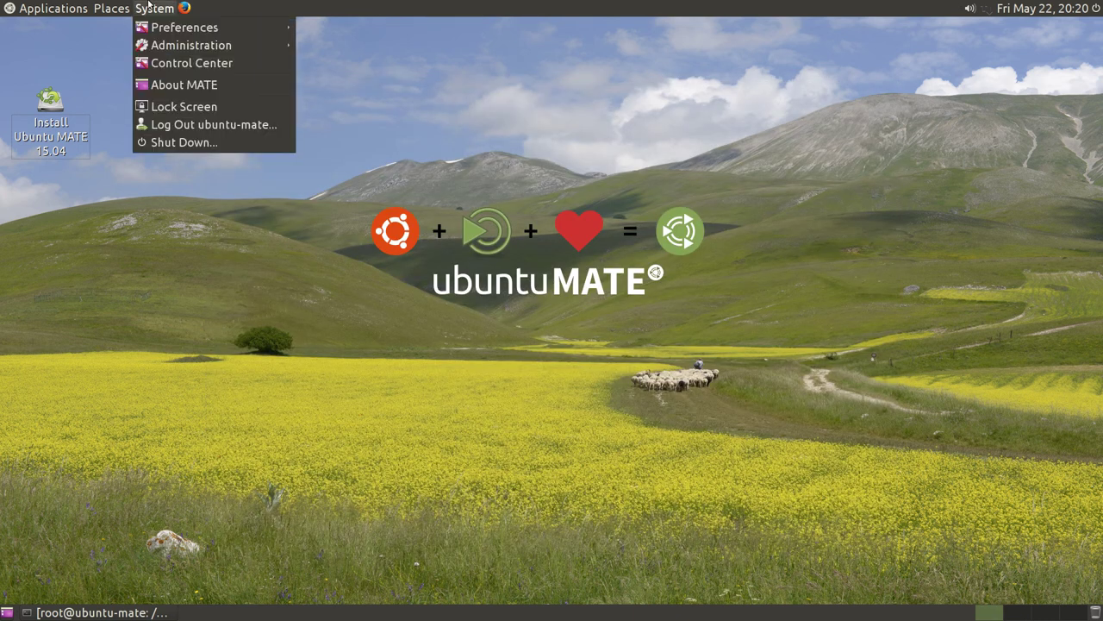
{"action": "left_click", "coordinate": [195, 83]}
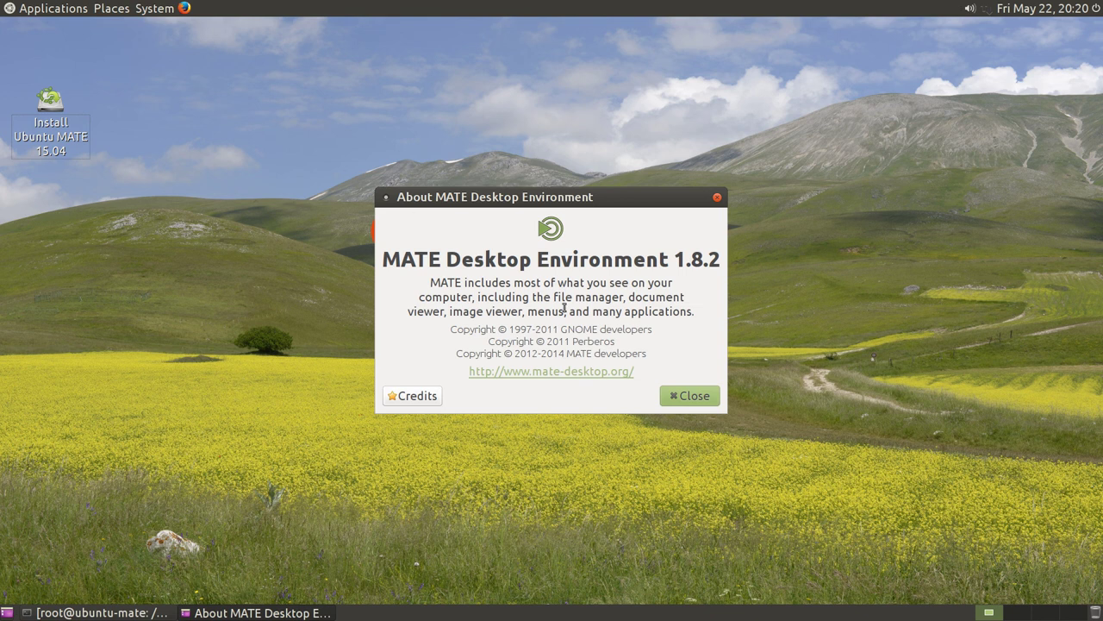
{"action": "left_click", "coordinate": [689, 395]}
View the Connect to Server dialog from the list of places and cancel it.
{"action": "left_click", "coordinate": [154, 7]}
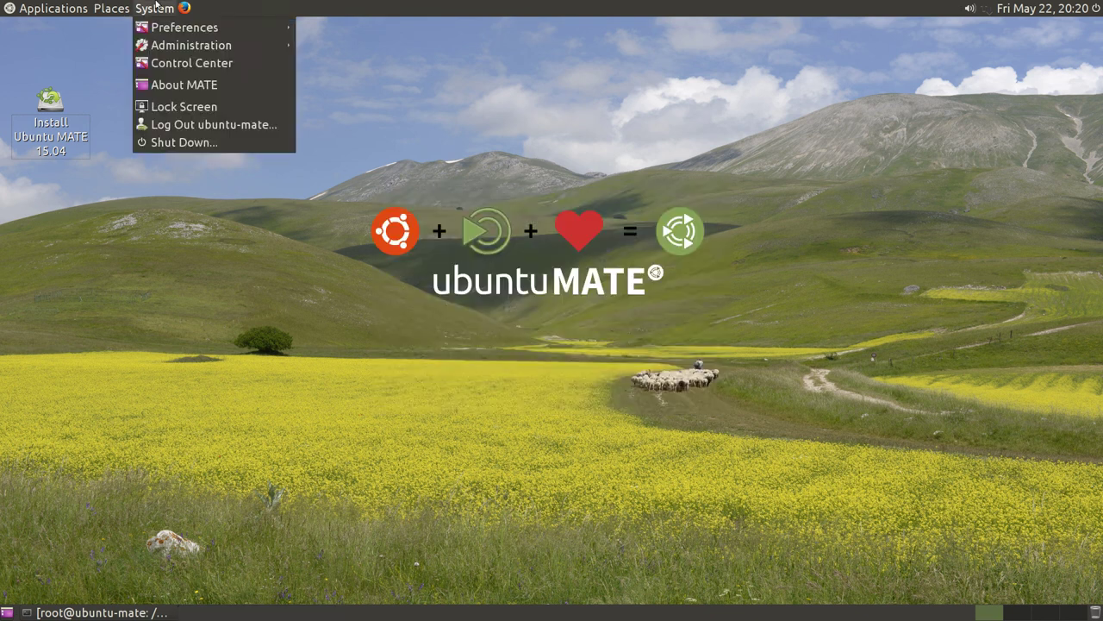
{"action": "mouse_move", "coordinate": [112, 8]}
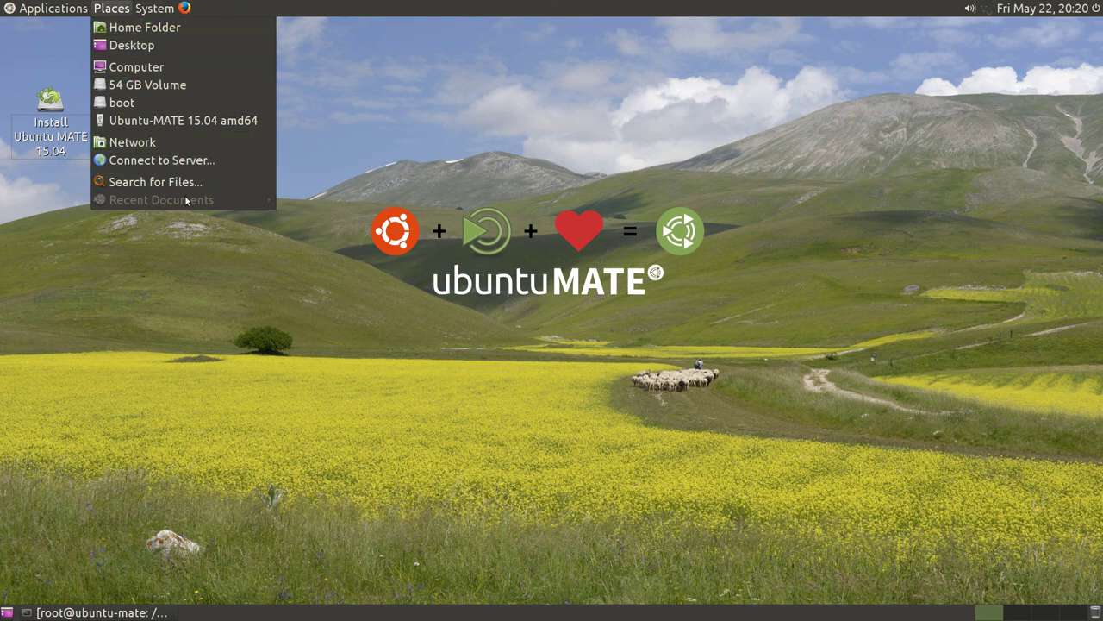
{"action": "left_click", "coordinate": [175, 160]}
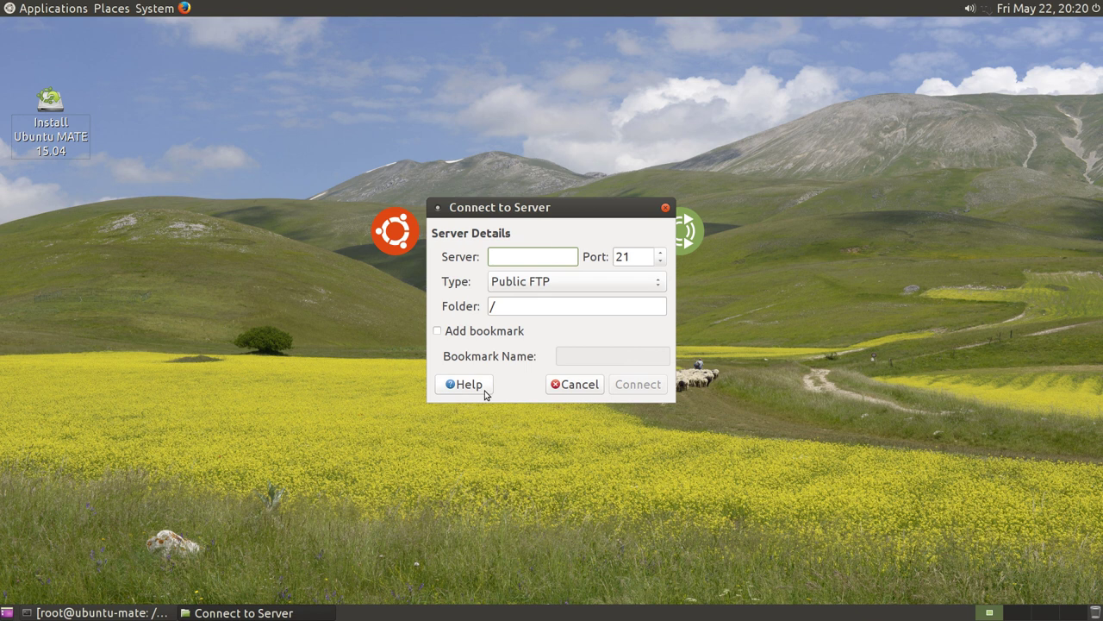
{"action": "left_click", "coordinate": [574, 385]}
Open the Backups tool, view its restore options and folder chooser, and dismiss the restore.
{"action": "left_click", "coordinate": [110, 7]}
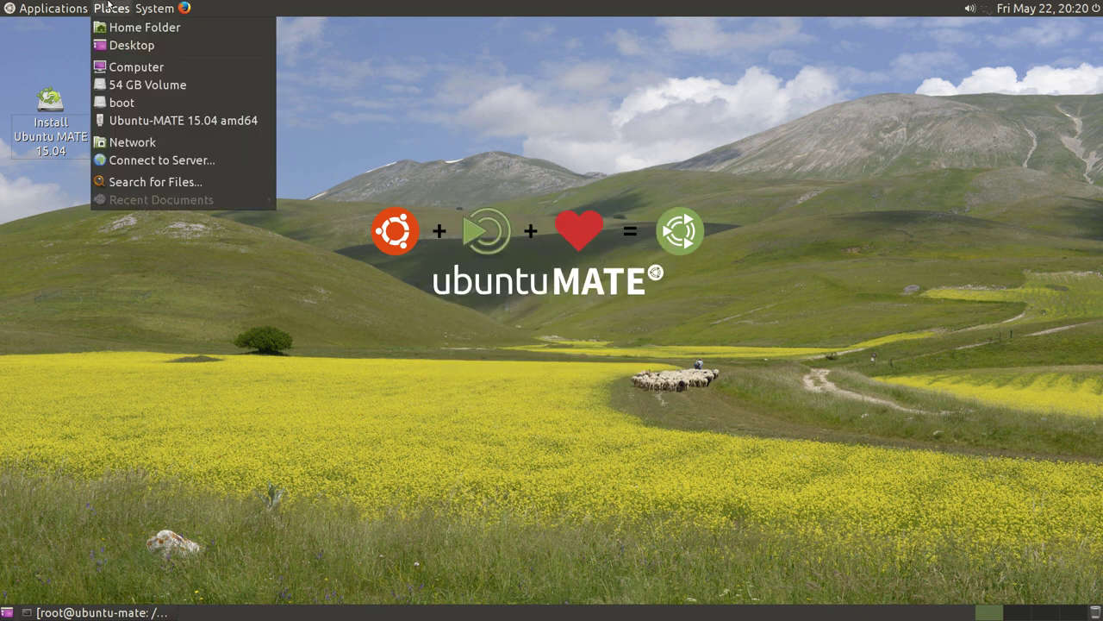
{"action": "mouse_move", "coordinate": [54, 7]}
{"action": "mouse_move", "coordinate": [59, 33]}
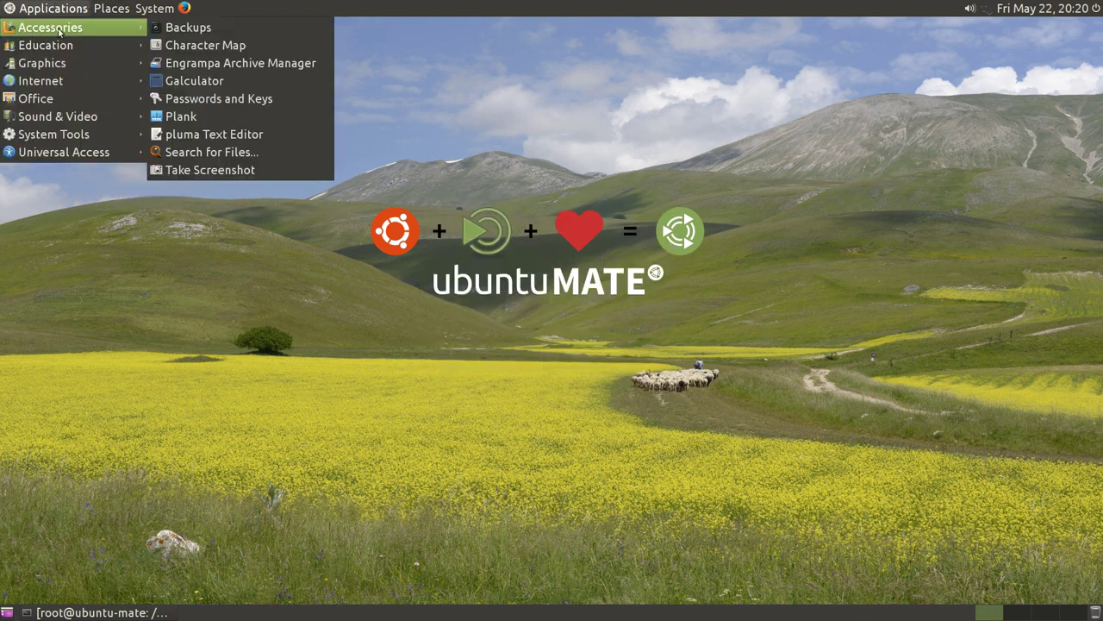
{"action": "left_click", "coordinate": [183, 28]}
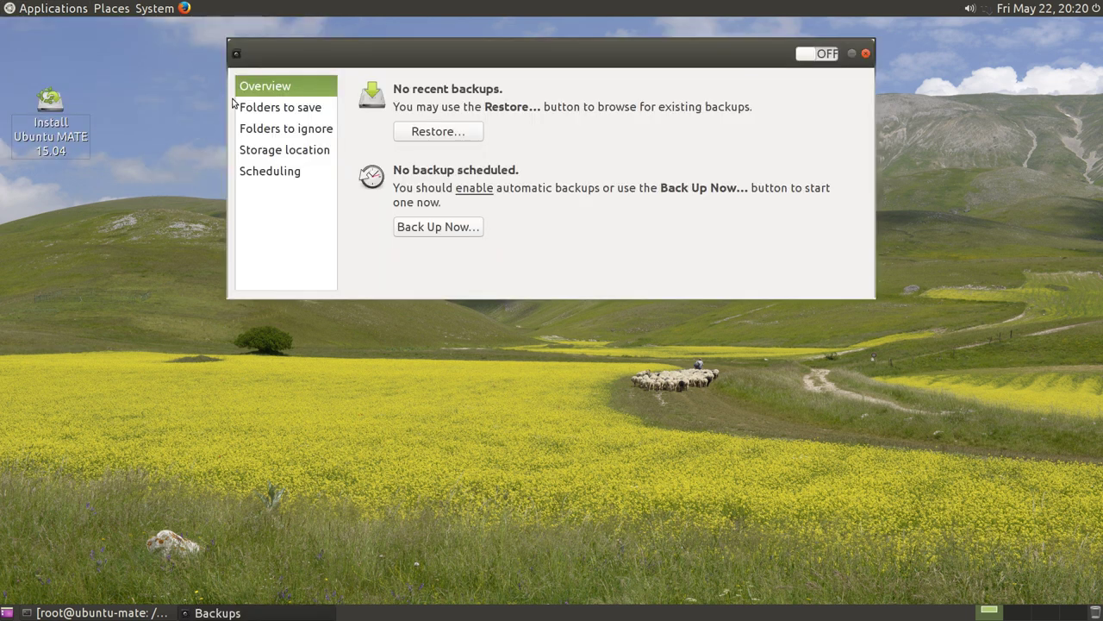
{"action": "left_click", "coordinate": [454, 130]}
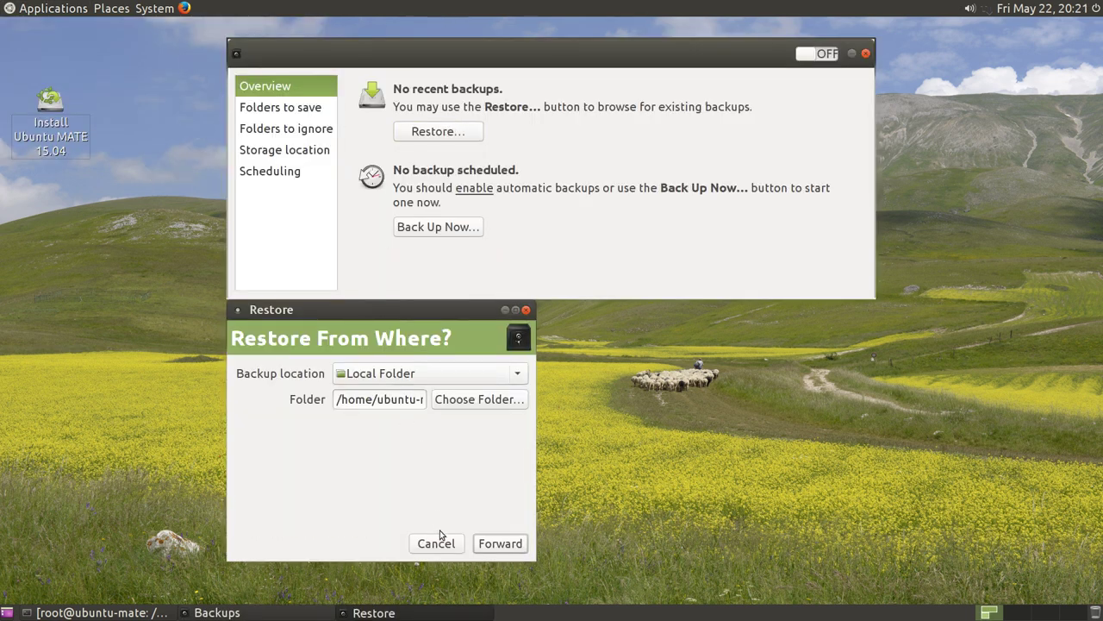
{"action": "left_click", "coordinate": [441, 401]}
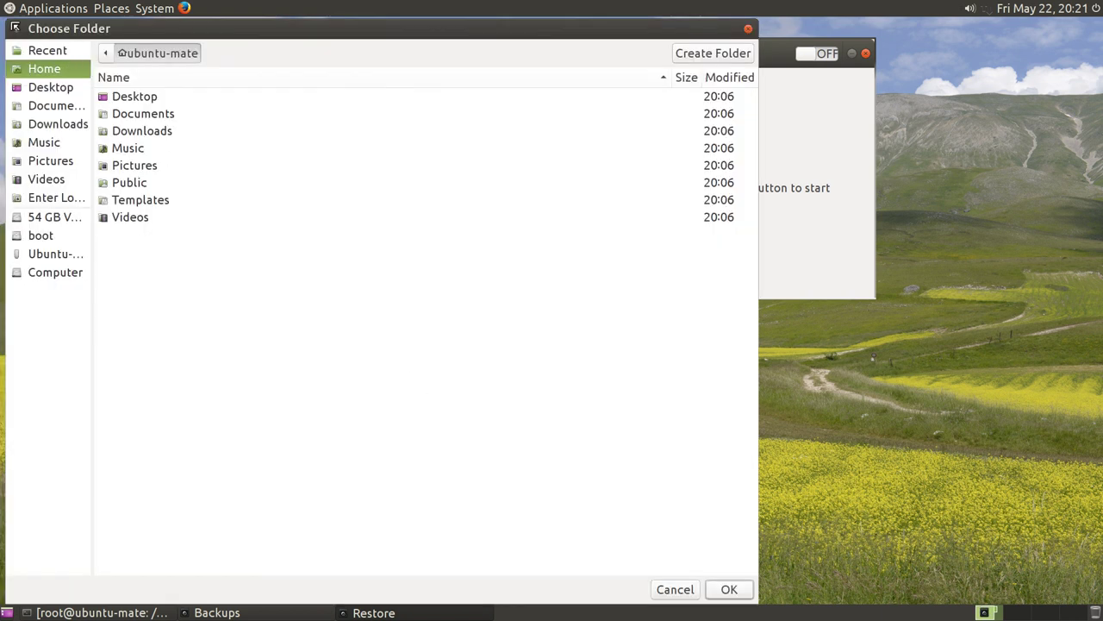
{"action": "left_click", "coordinate": [750, 31]}
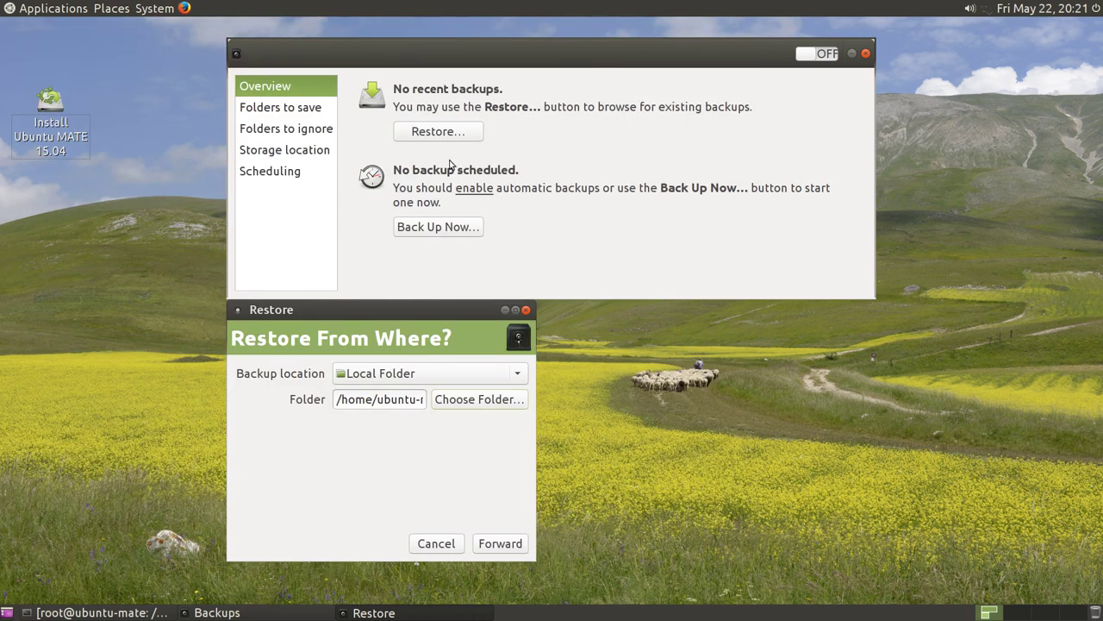
{"action": "left_click", "coordinate": [525, 310]}
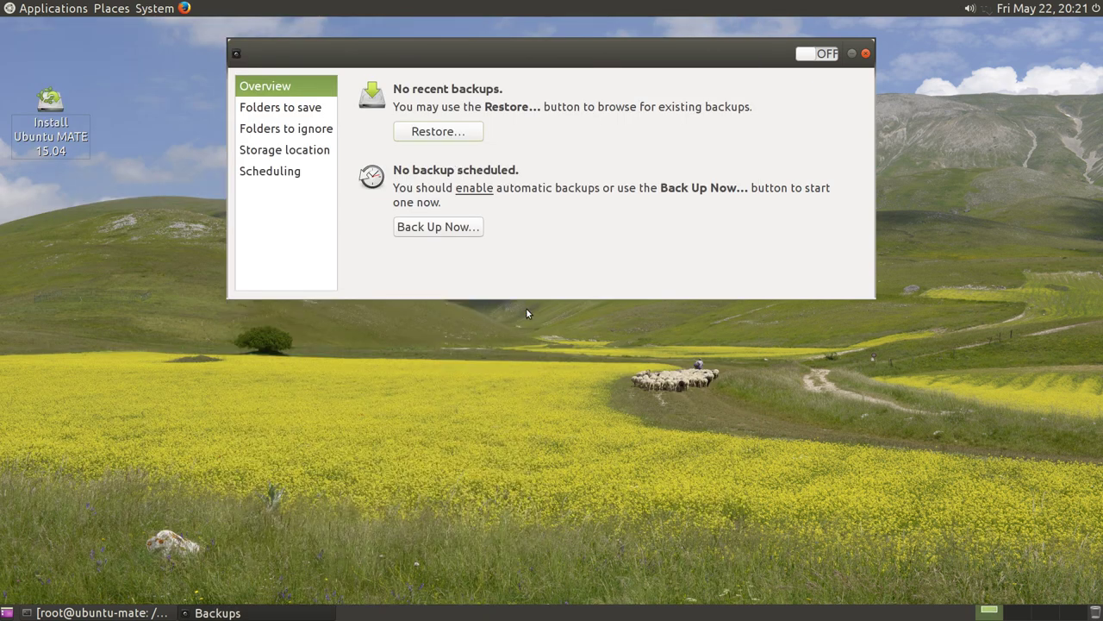
Look through the saved folders, ignored folders, storage location and scheduling settings of Backups, and close the tool.
{"action": "left_click", "coordinate": [277, 109]}
{"action": "left_click", "coordinate": [275, 131]}
{"action": "left_click", "coordinate": [271, 152]}
{"action": "left_click", "coordinate": [271, 172]}
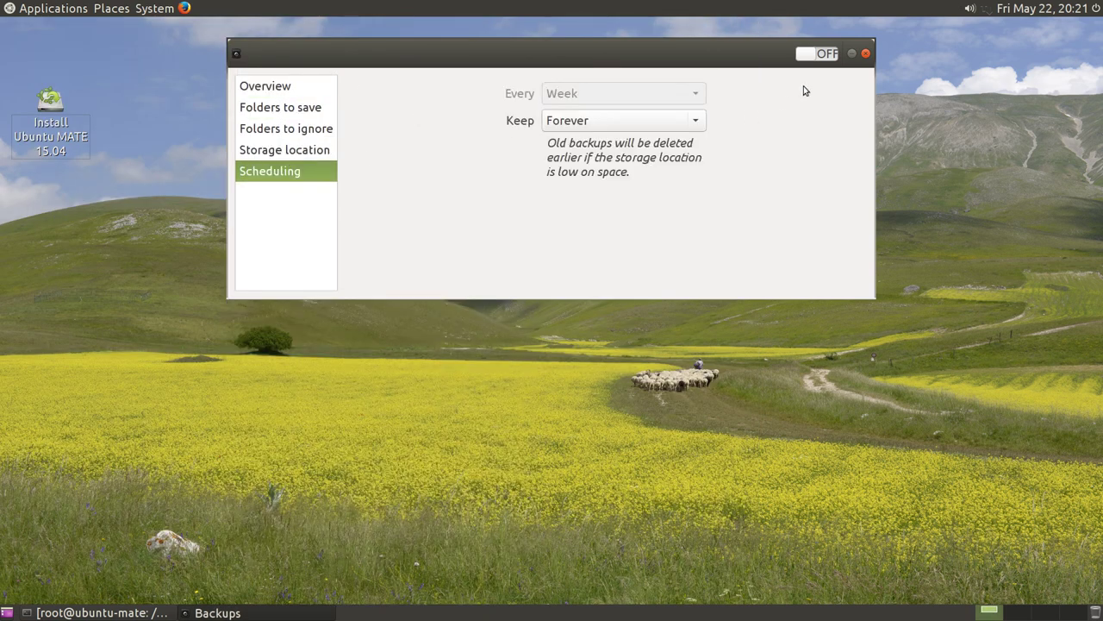
{"action": "left_click", "coordinate": [866, 53]}
Open the Users and Groups administration tool, view the live session user's advanced settings, and close it.
{"action": "left_click", "coordinate": [169, 7]}
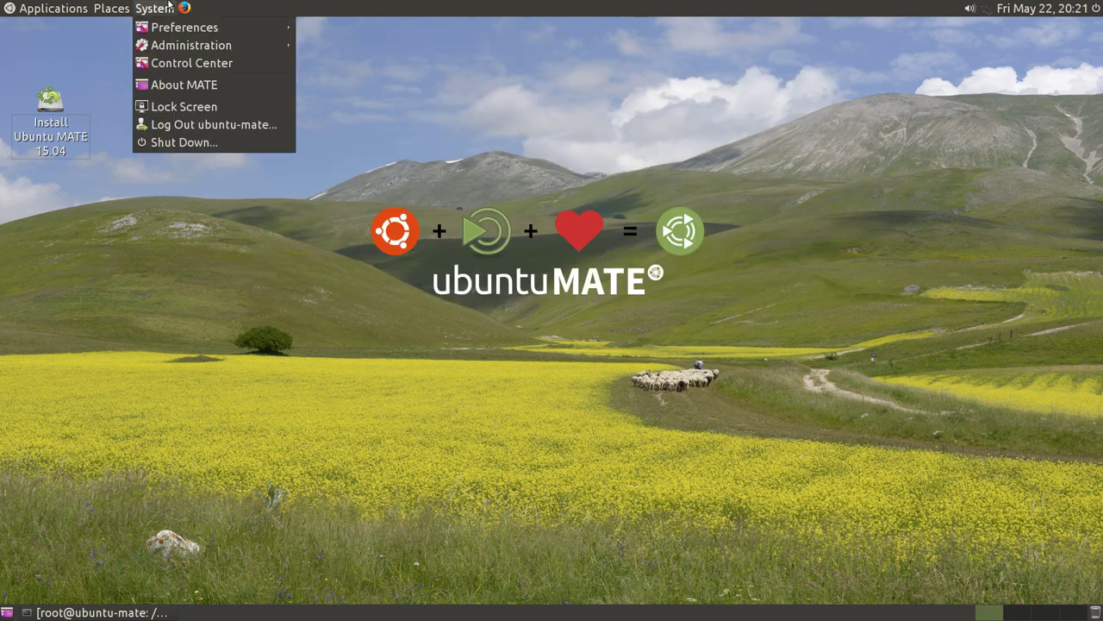
{"action": "mouse_move", "coordinate": [178, 34]}
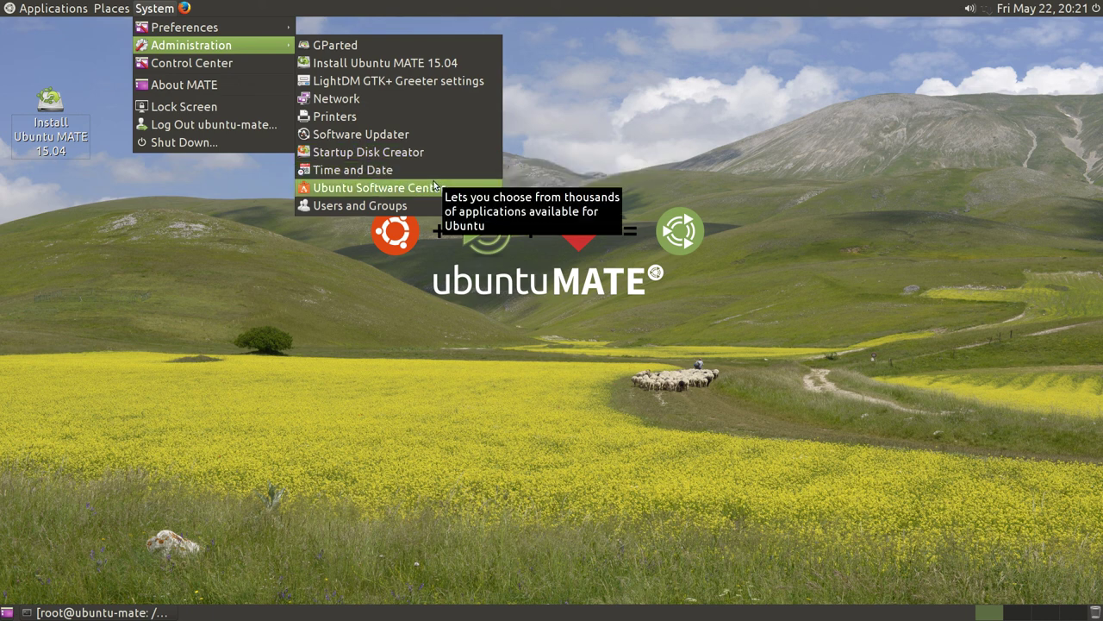
{"action": "left_click", "coordinate": [423, 204]}
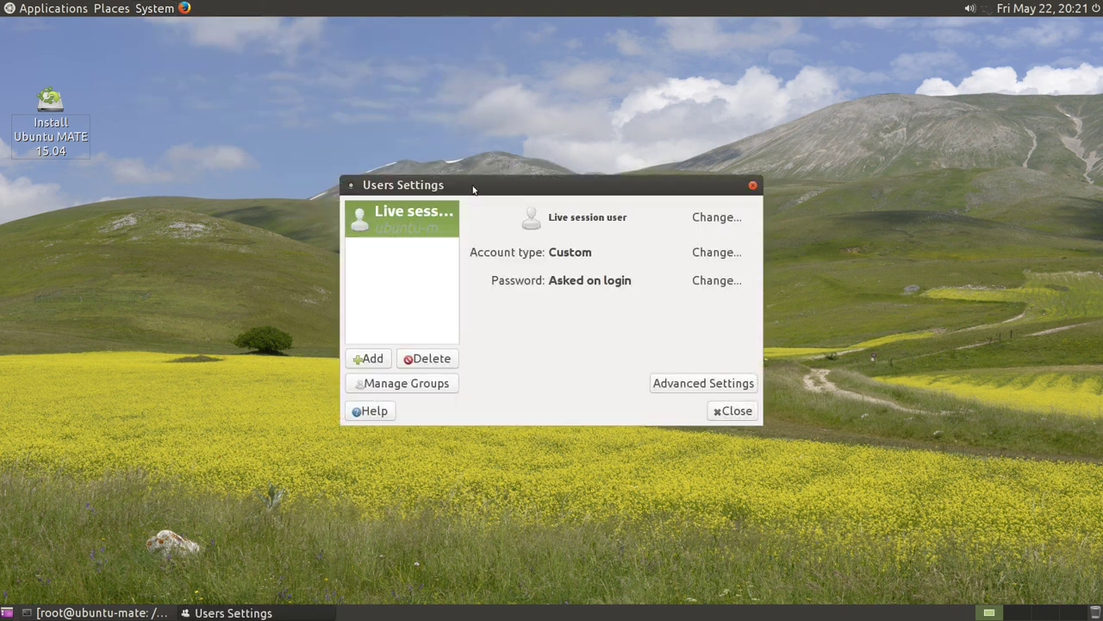
{"action": "left_click", "coordinate": [702, 385]}
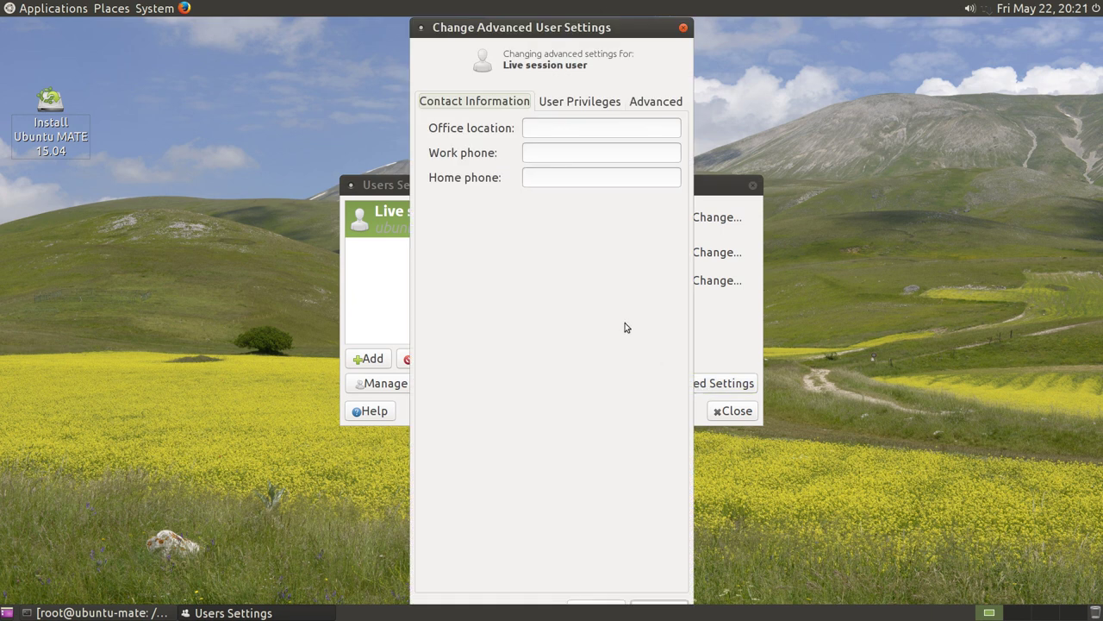
{"action": "left_click", "coordinate": [683, 28]}
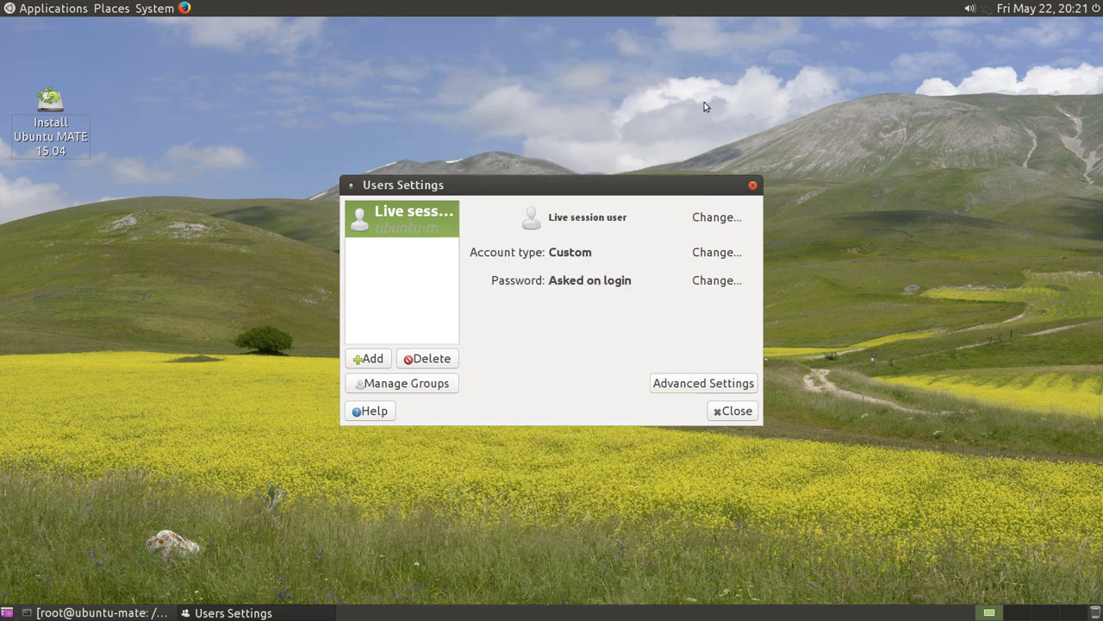
{"action": "left_click", "coordinate": [732, 412]}
Open the home folder in the file manager and maximize its window.
{"action": "left_click", "coordinate": [154, 8]}
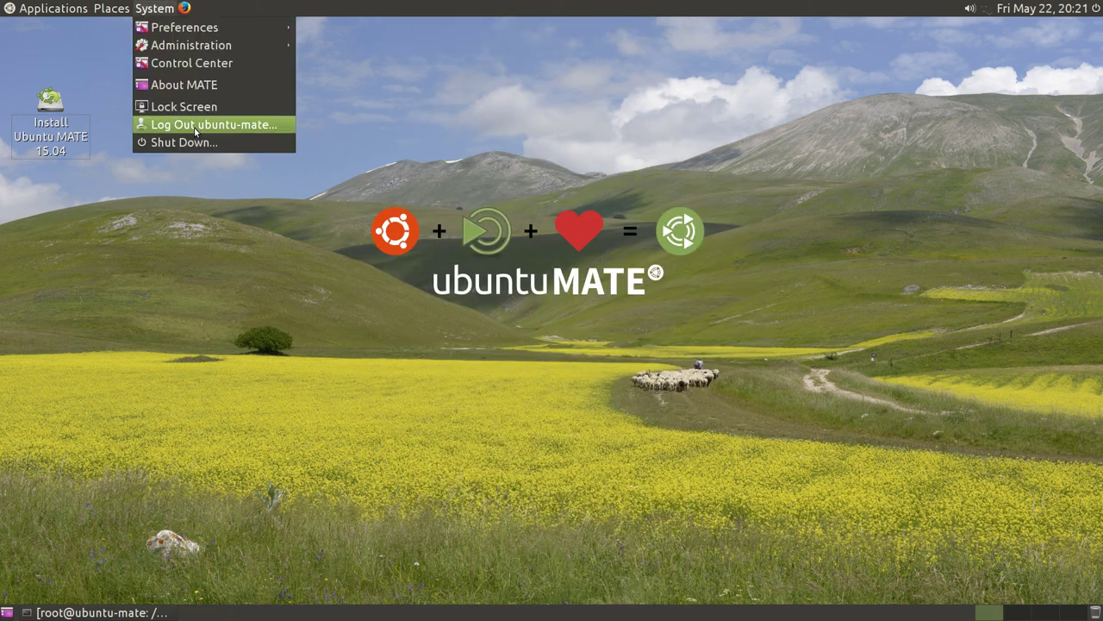
{"action": "mouse_move", "coordinate": [111, 8]}
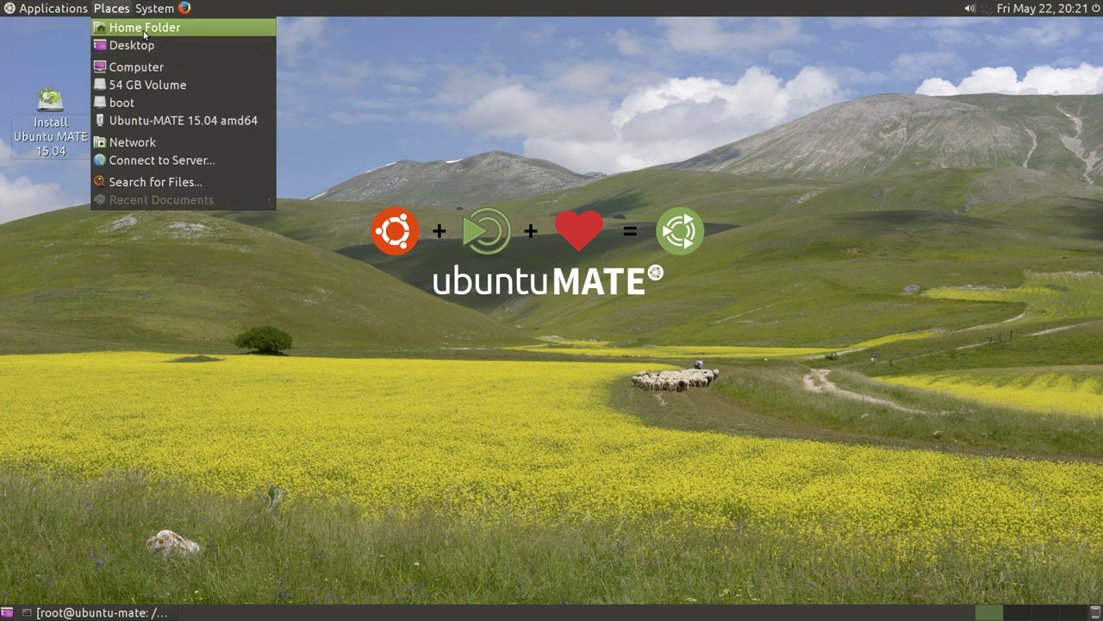
{"action": "left_click", "coordinate": [138, 27]}
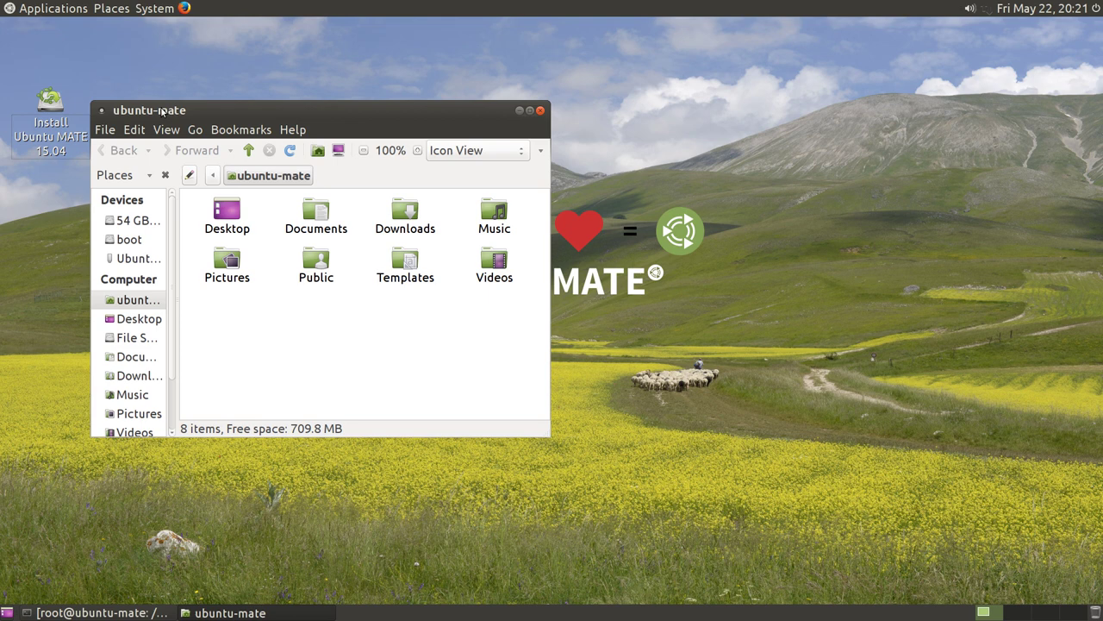
{"action": "double_click", "coordinate": [164, 114]}
View the file manager's version information and close it.
{"action": "left_click", "coordinate": [202, 46]}
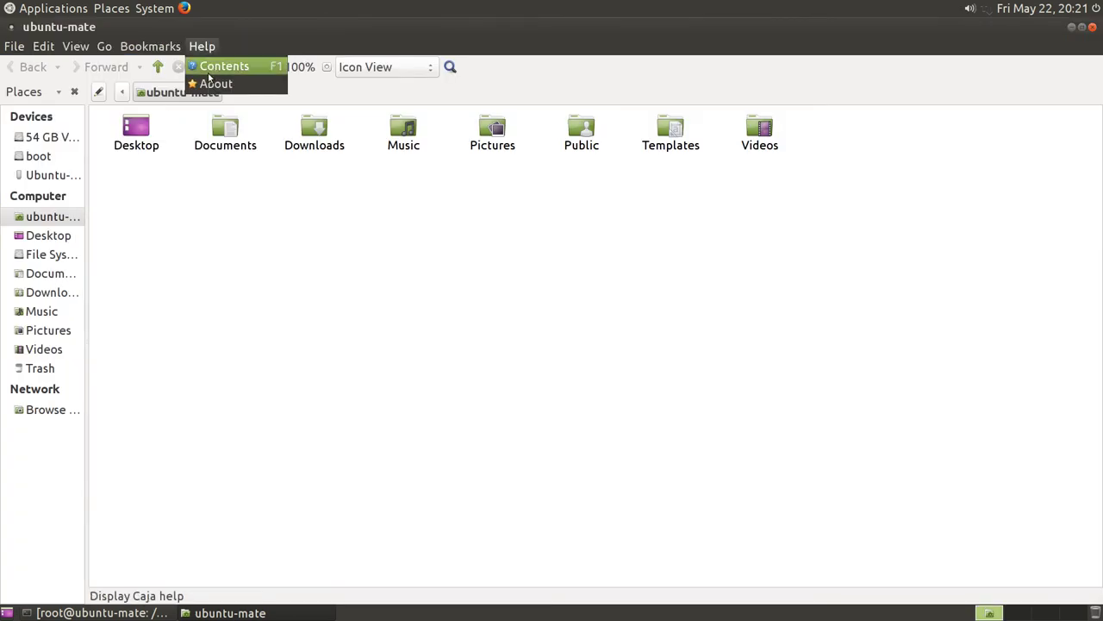
{"action": "left_click", "coordinate": [214, 84]}
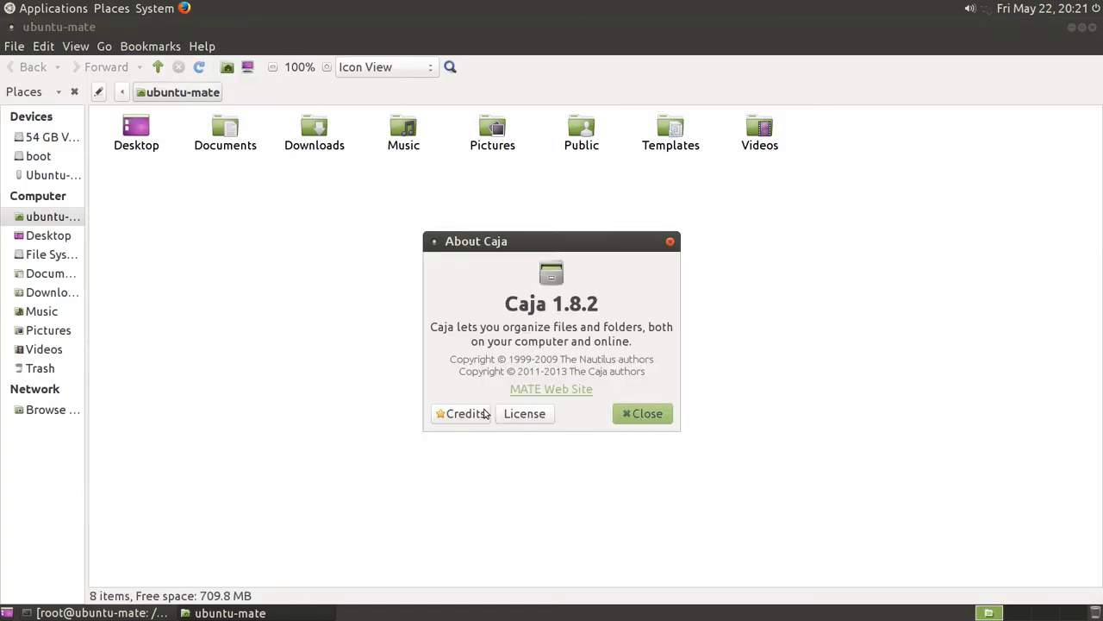
{"action": "left_click", "coordinate": [638, 413]}
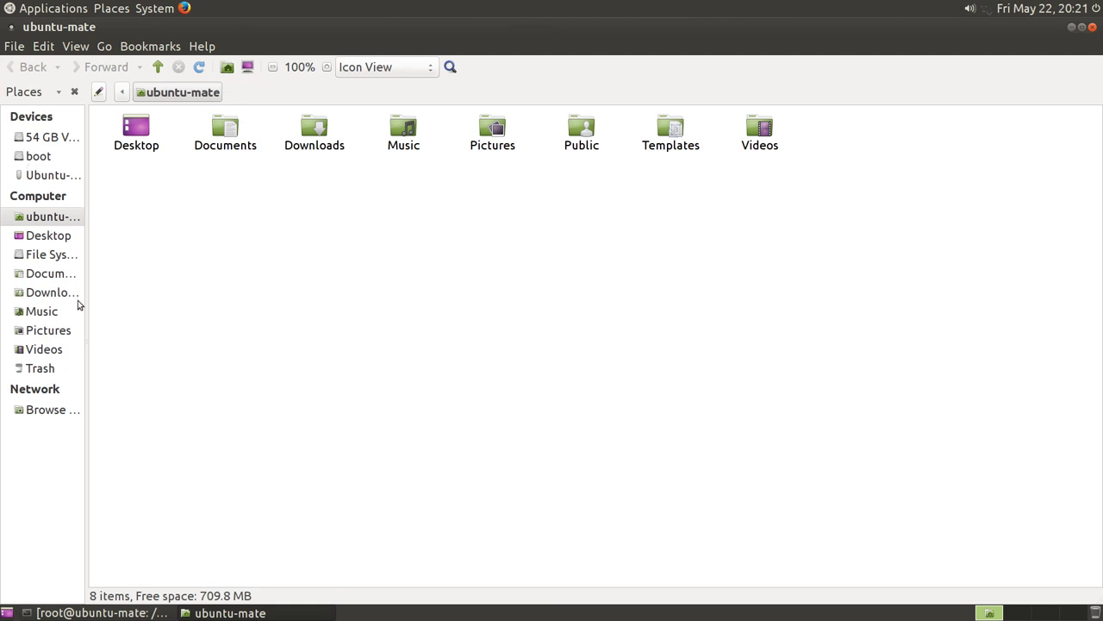
Open the Music folder in a new tab and return to the home folder tab.
{"action": "right_click", "coordinate": [37, 311]}
{"action": "left_click", "coordinate": [96, 336]}
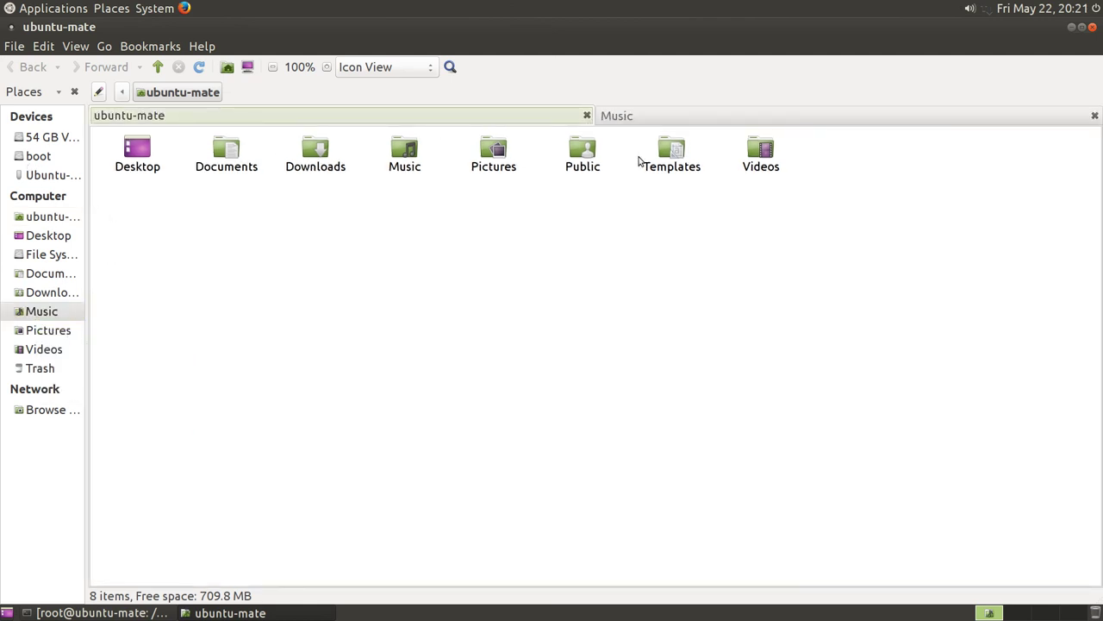
{"action": "left_click", "coordinate": [382, 123]}
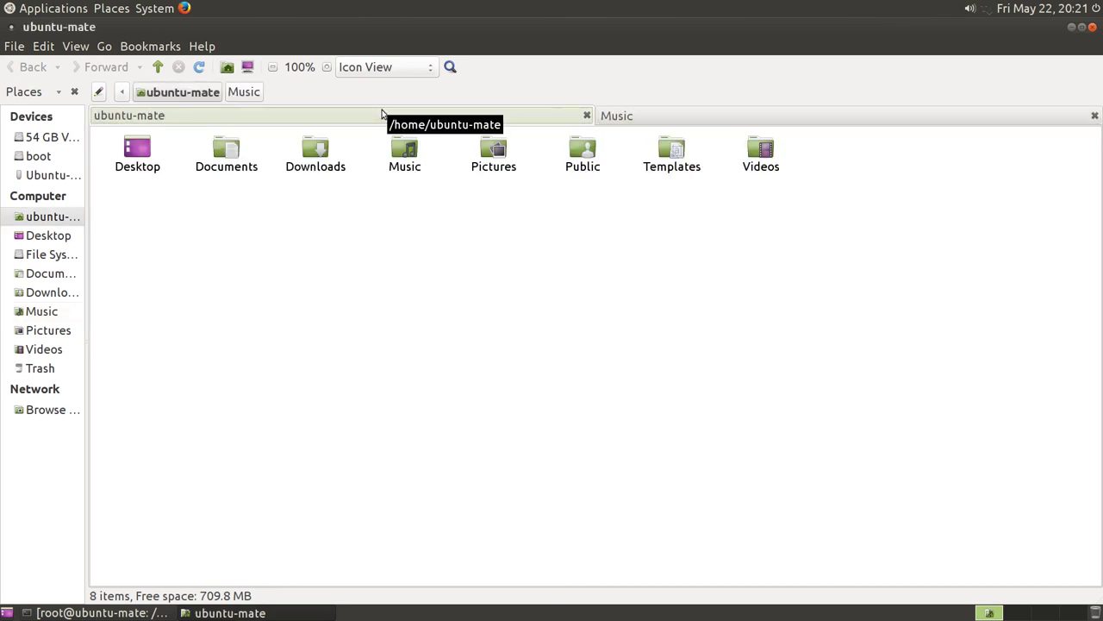
Open the file manager's preferences, review the pages from Behavior through Plugins, and close them.
{"action": "left_click", "coordinate": [173, 47]}
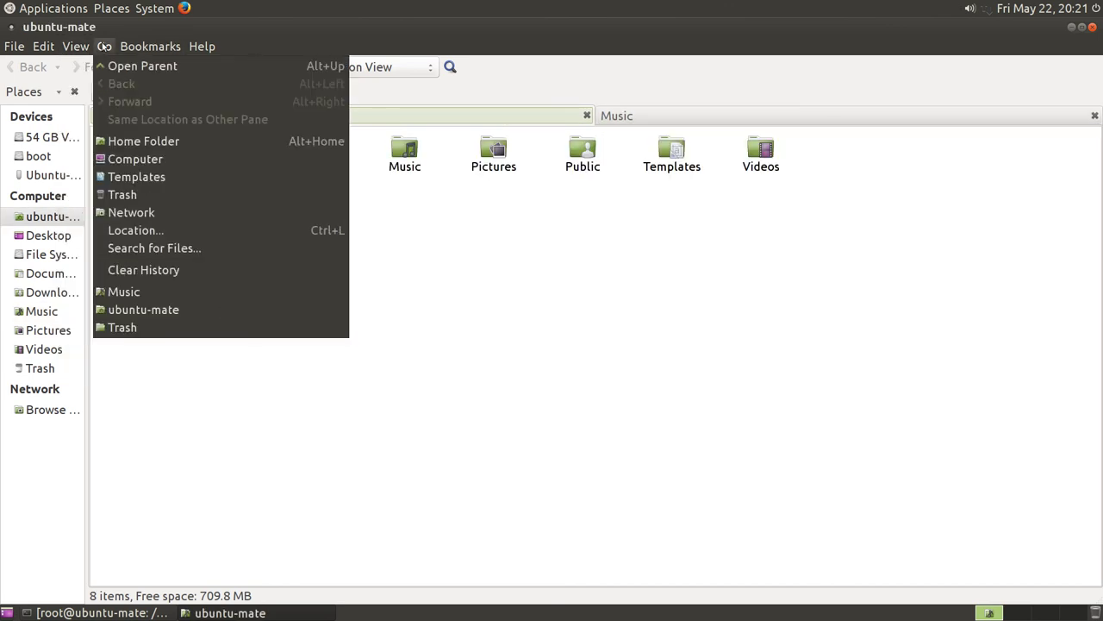
{"action": "mouse_move", "coordinate": [34, 49]}
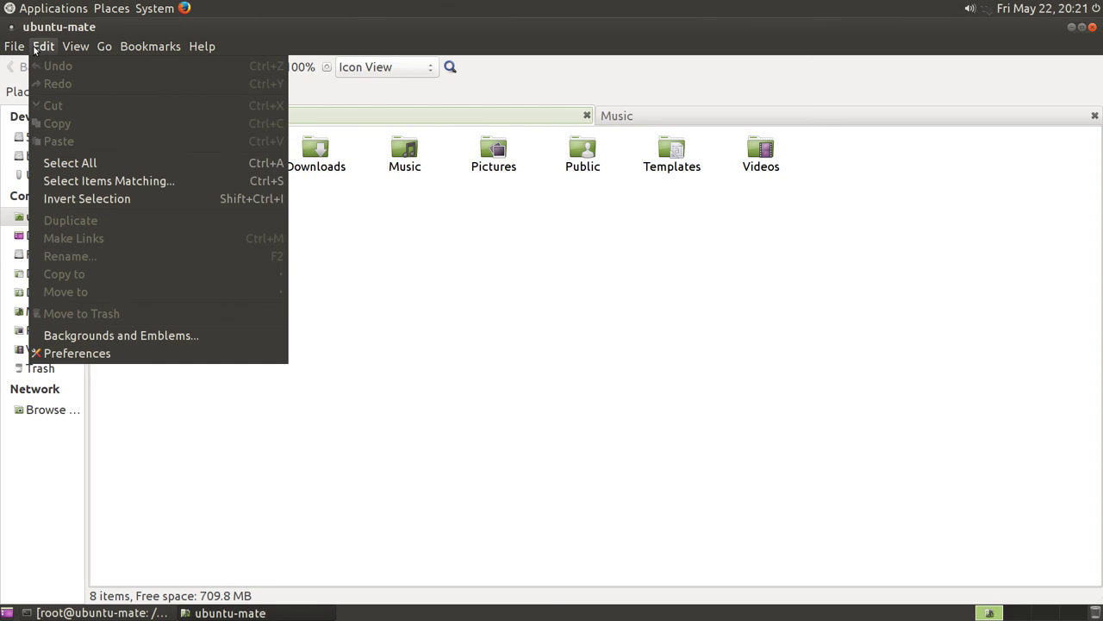
{"action": "left_click", "coordinate": [76, 353]}
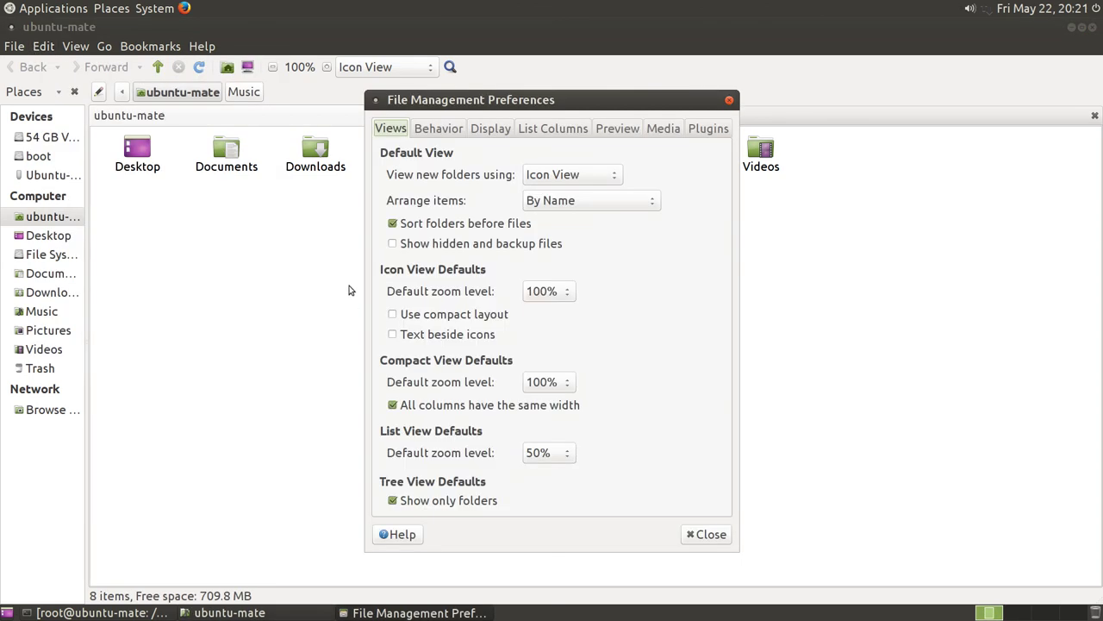
{"action": "left_click", "coordinate": [441, 129]}
{"action": "left_click", "coordinate": [489, 130]}
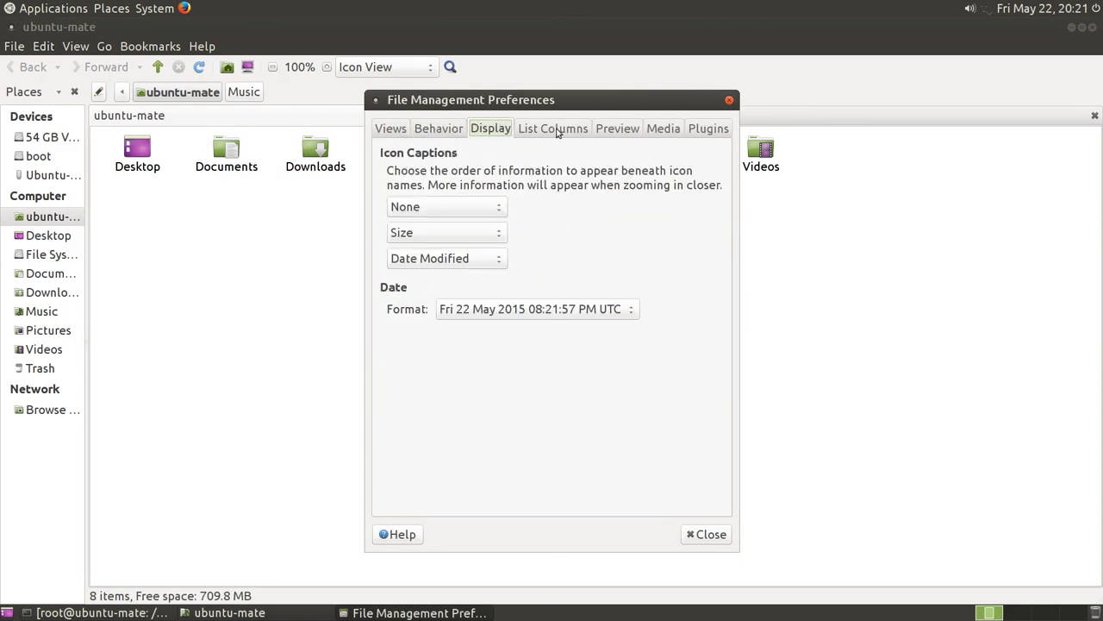
{"action": "left_click", "coordinate": [559, 130]}
{"action": "left_click", "coordinate": [618, 129]}
{"action": "left_click", "coordinate": [668, 129]}
{"action": "left_click", "coordinate": [715, 129]}
{"action": "left_click", "coordinate": [662, 129]}
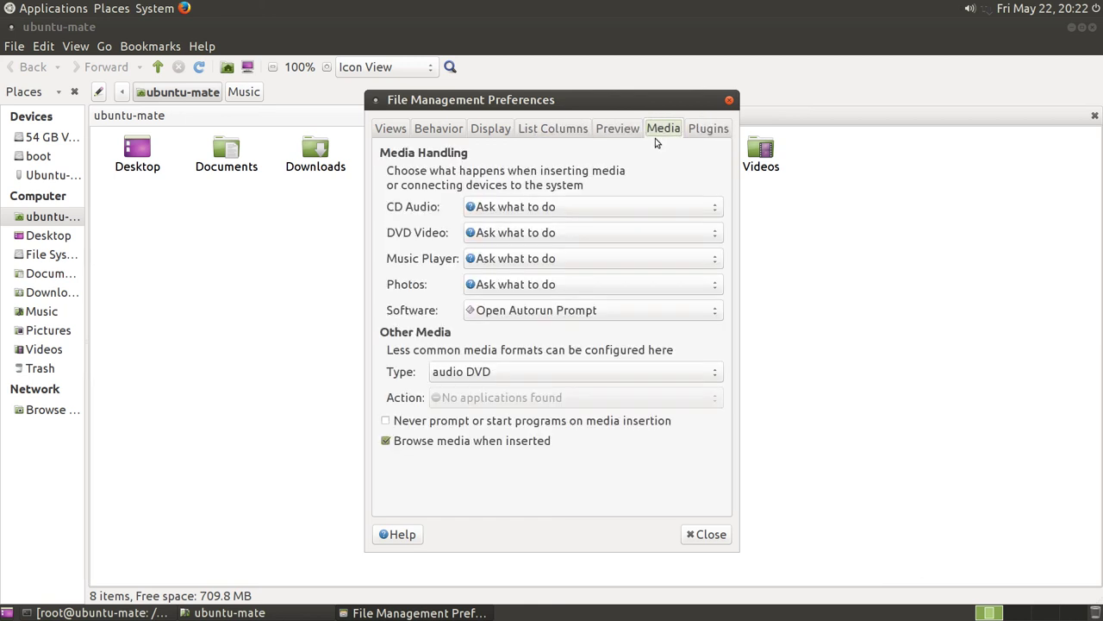
{"action": "left_click", "coordinate": [698, 537]}
Reopen the file management preferences, go through their pages once more, and close them.
{"action": "left_click", "coordinate": [150, 45]}
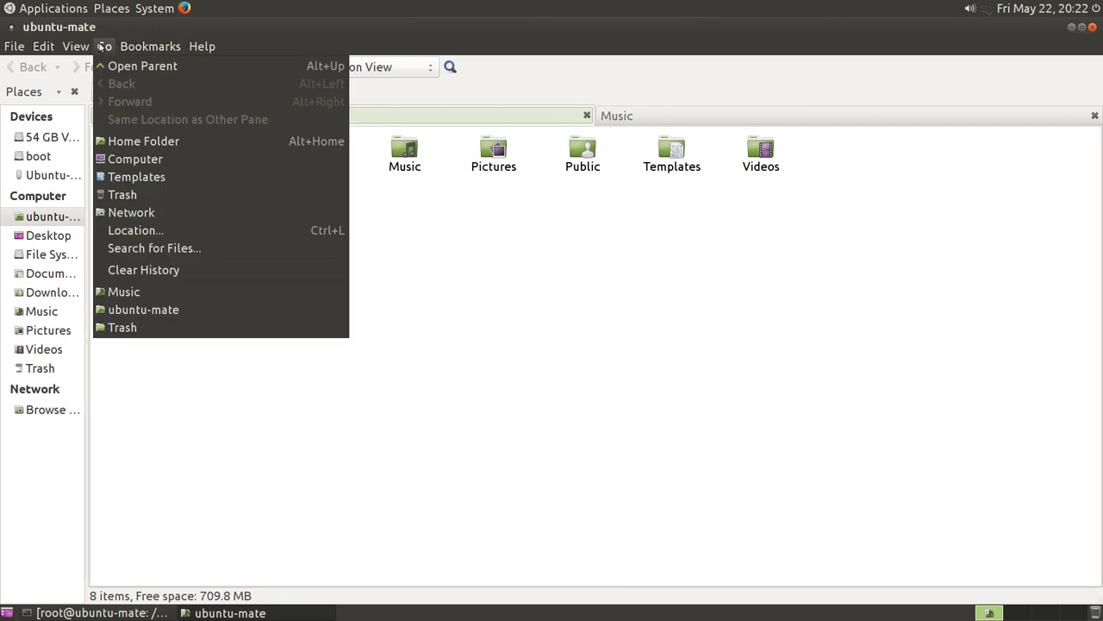
{"action": "mouse_move", "coordinate": [65, 48]}
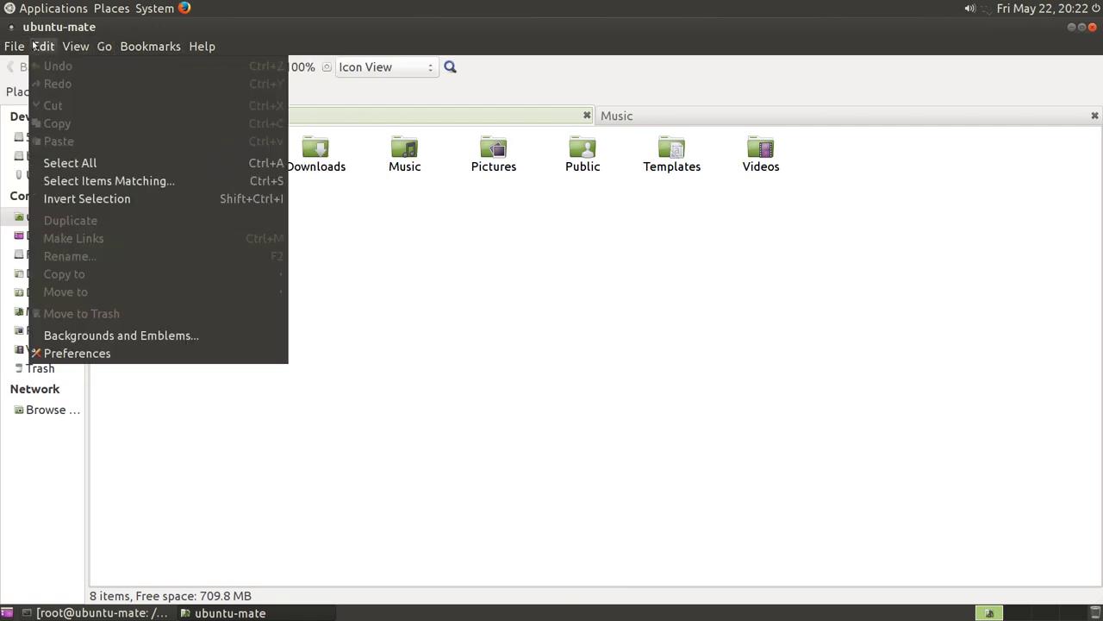
{"action": "left_click", "coordinate": [160, 354]}
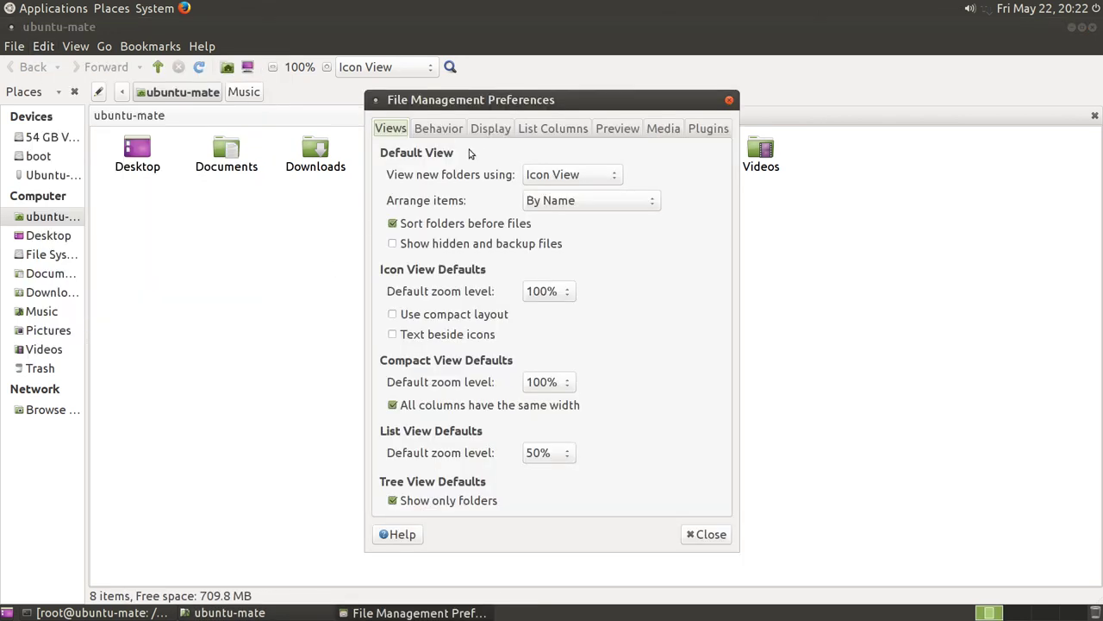
{"action": "left_click", "coordinate": [440, 129]}
{"action": "left_click", "coordinate": [523, 130]}
{"action": "left_click", "coordinate": [622, 130]}
{"action": "left_click", "coordinate": [666, 129]}
{"action": "left_click", "coordinate": [708, 129]}
{"action": "left_click", "coordinate": [695, 534]}
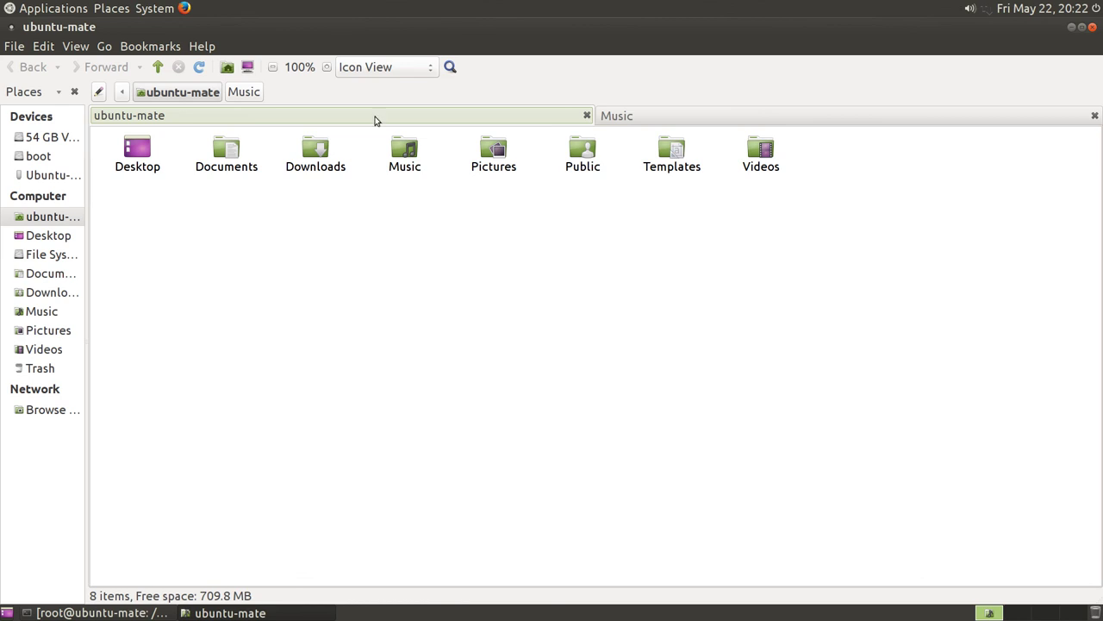
View the file manager's version information again, then close the file manager.
{"action": "left_click", "coordinate": [192, 46]}
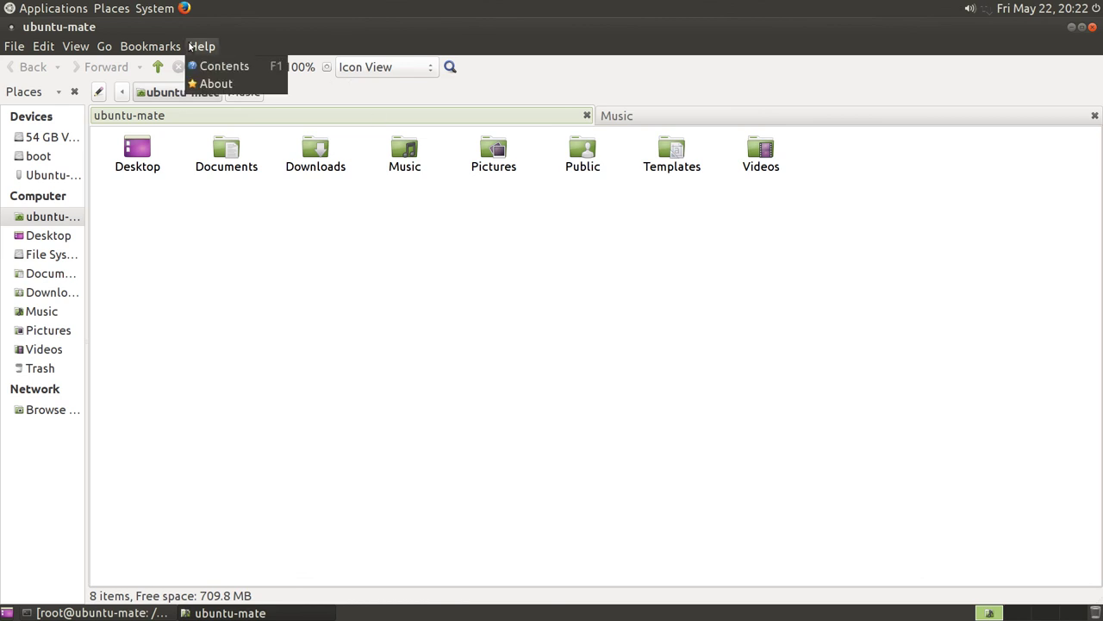
{"action": "left_click", "coordinate": [215, 85]}
{"action": "left_click", "coordinate": [643, 414]}
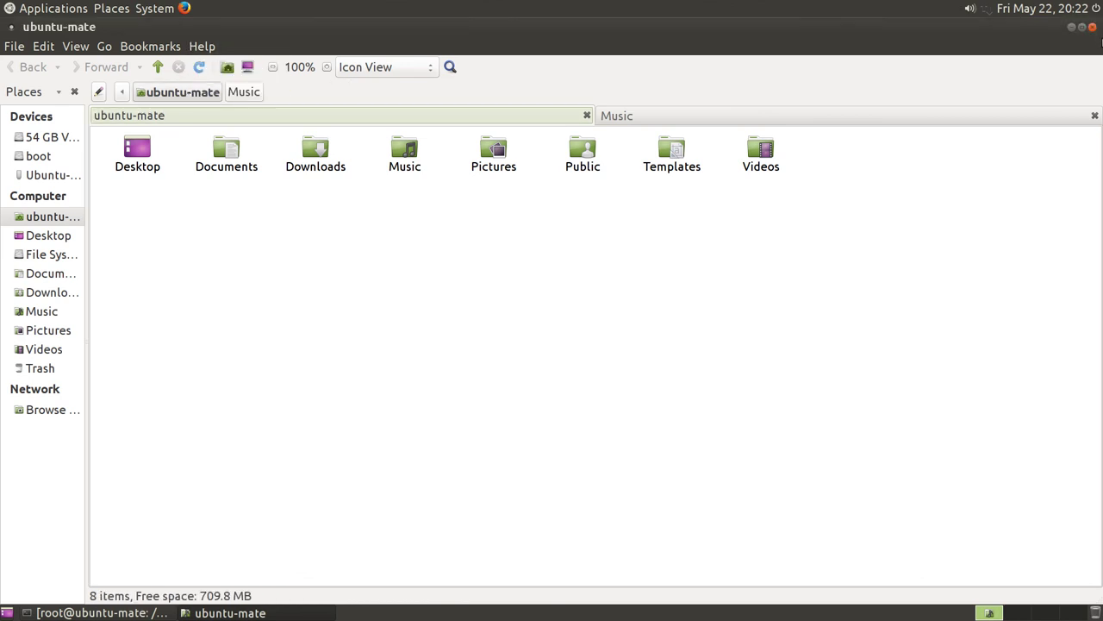
{"action": "left_click", "coordinate": [1093, 27]}
Open Engrampa Archive Manager from the accessories, view its version information, and close it.
{"action": "left_click", "coordinate": [155, 8]}
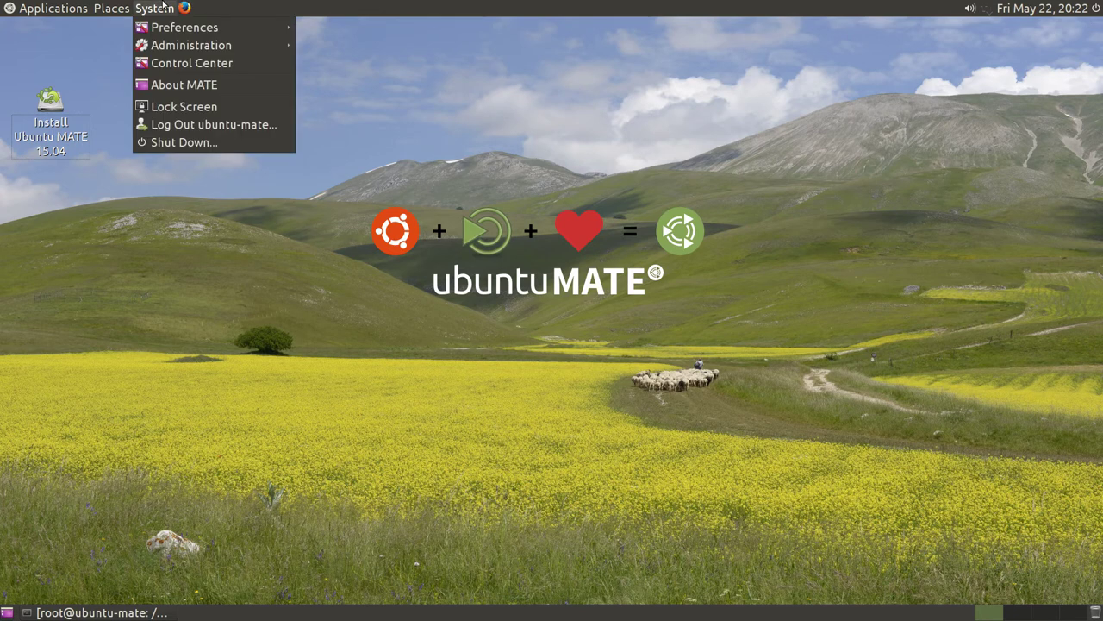
{"action": "mouse_move", "coordinate": [102, 7]}
{"action": "mouse_move", "coordinate": [53, 8]}
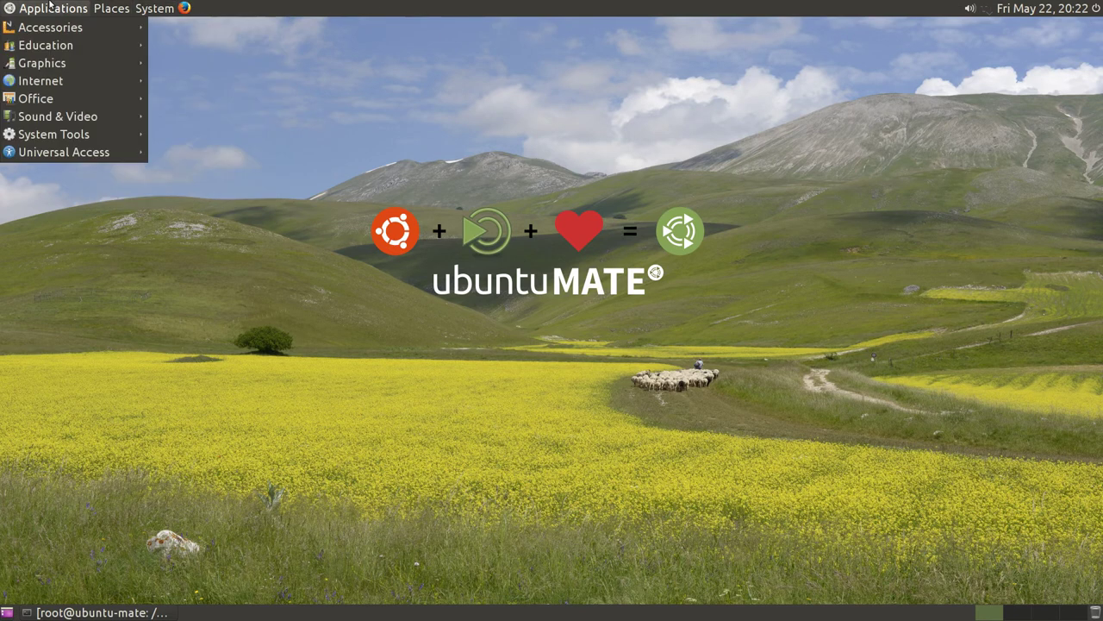
{"action": "mouse_move", "coordinate": [74, 121]}
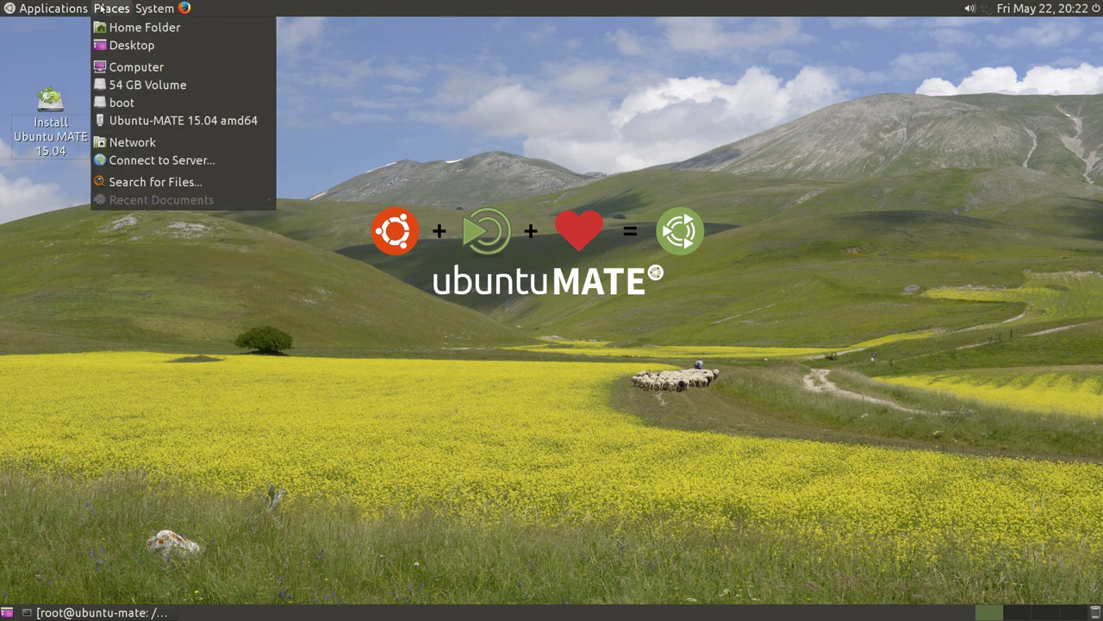
{"action": "mouse_move", "coordinate": [54, 30]}
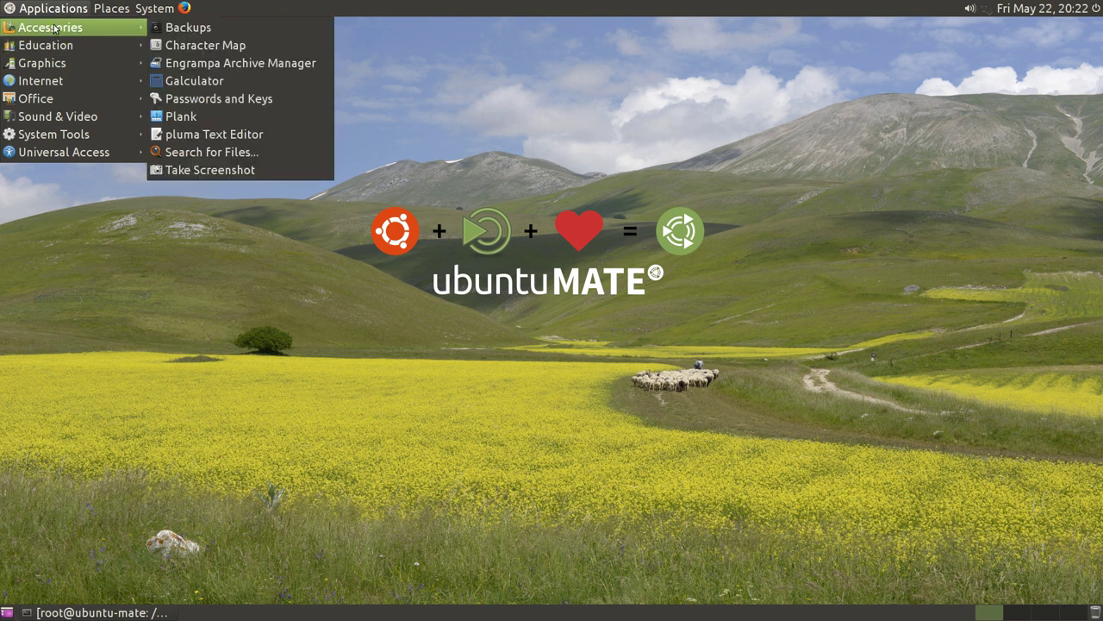
{"action": "left_click", "coordinate": [234, 63]}
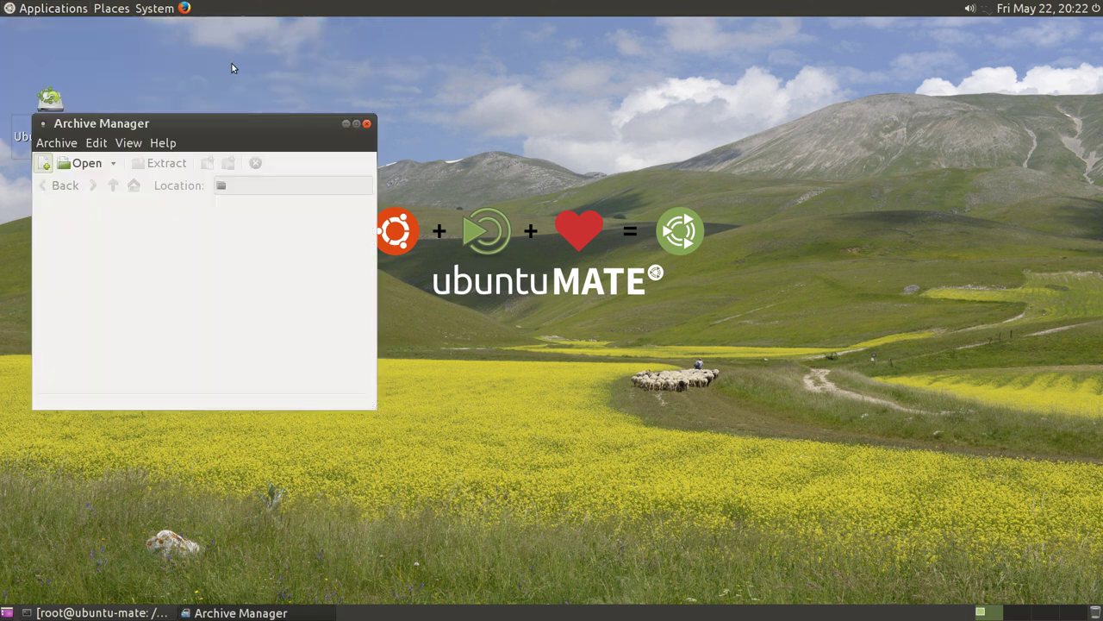
{"action": "left_click", "coordinate": [157, 143]}
{"action": "left_click", "coordinate": [171, 181]}
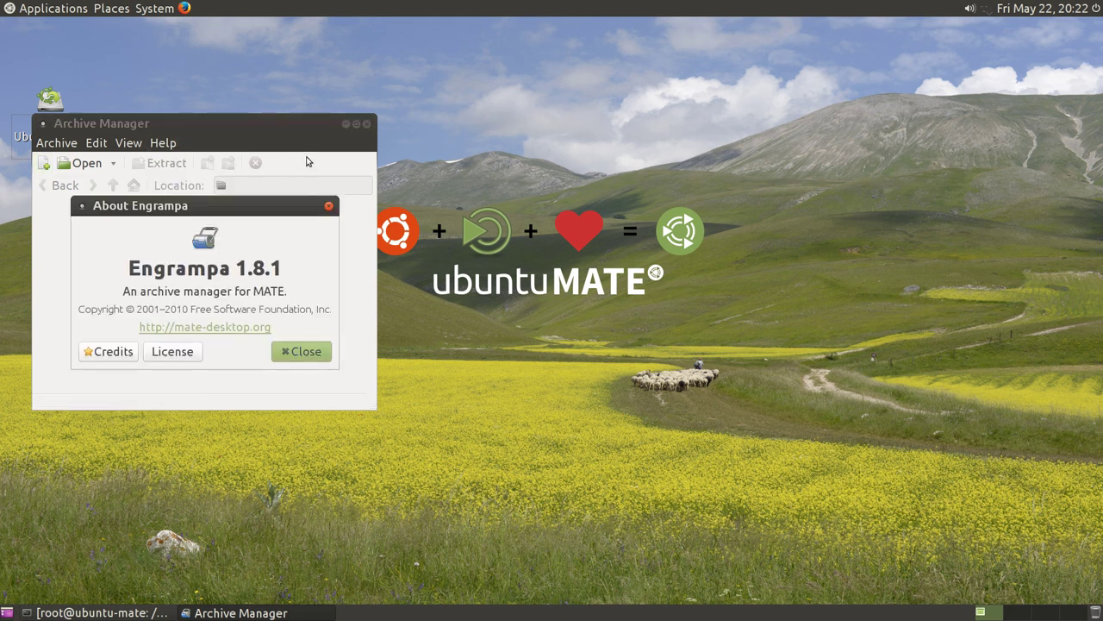
{"action": "left_click", "coordinate": [306, 351]}
{"action": "left_click", "coordinate": [367, 124]}
Open Galculator from the accessories and divide 81 by 69.
{"action": "left_click", "coordinate": [64, 8]}
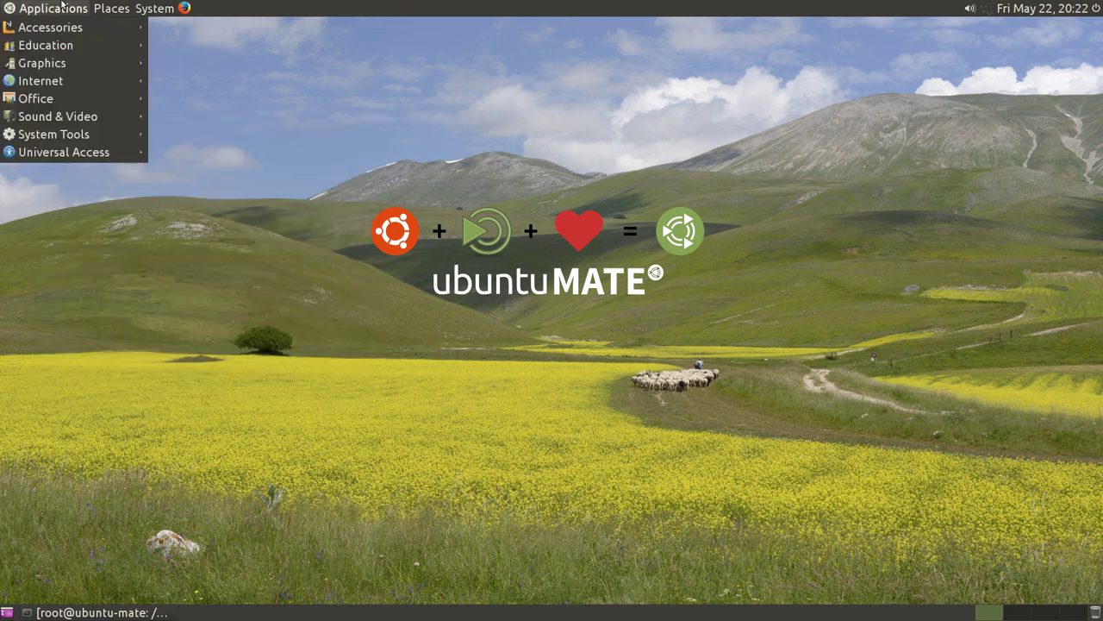
{"action": "mouse_move", "coordinate": [67, 43]}
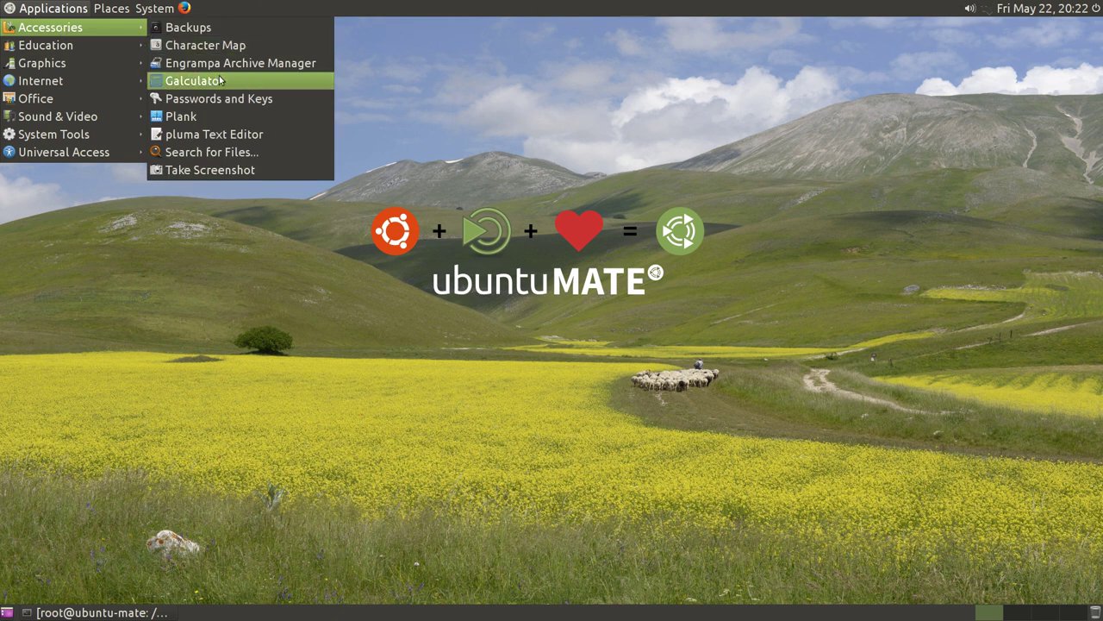
{"action": "left_click", "coordinate": [221, 80]}
{"action": "left_click", "coordinate": [118, 205]}
{"action": "left_click", "coordinate": [90, 249]}
{"action": "left_click", "coordinate": [199, 202]}
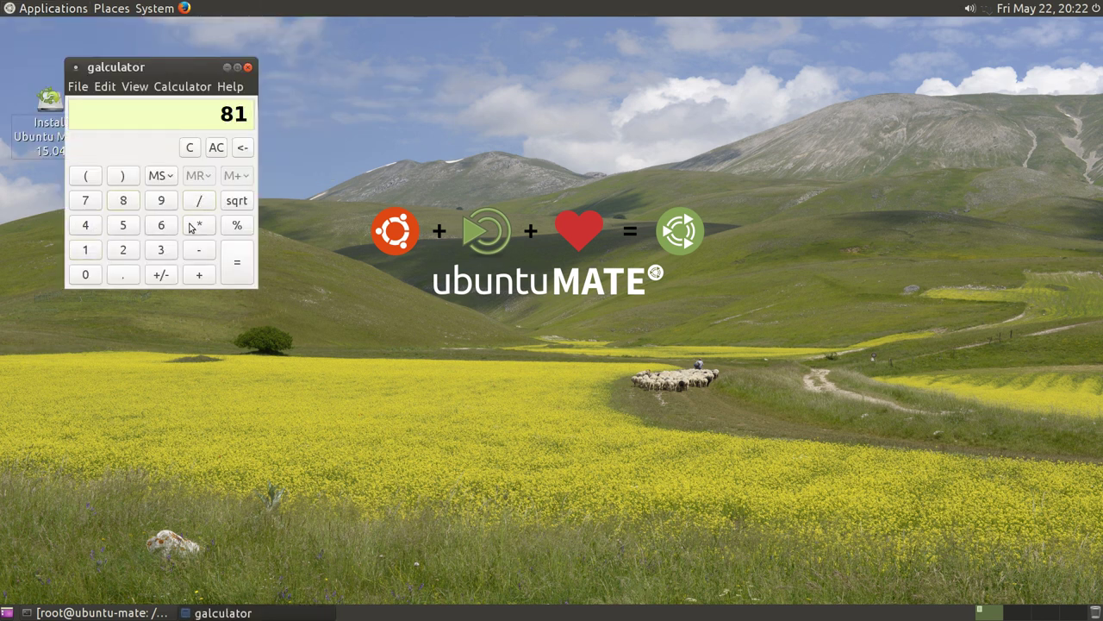
{"action": "left_click", "coordinate": [161, 224]}
{"action": "left_click", "coordinate": [160, 200]}
{"action": "left_click", "coordinate": [235, 272]}
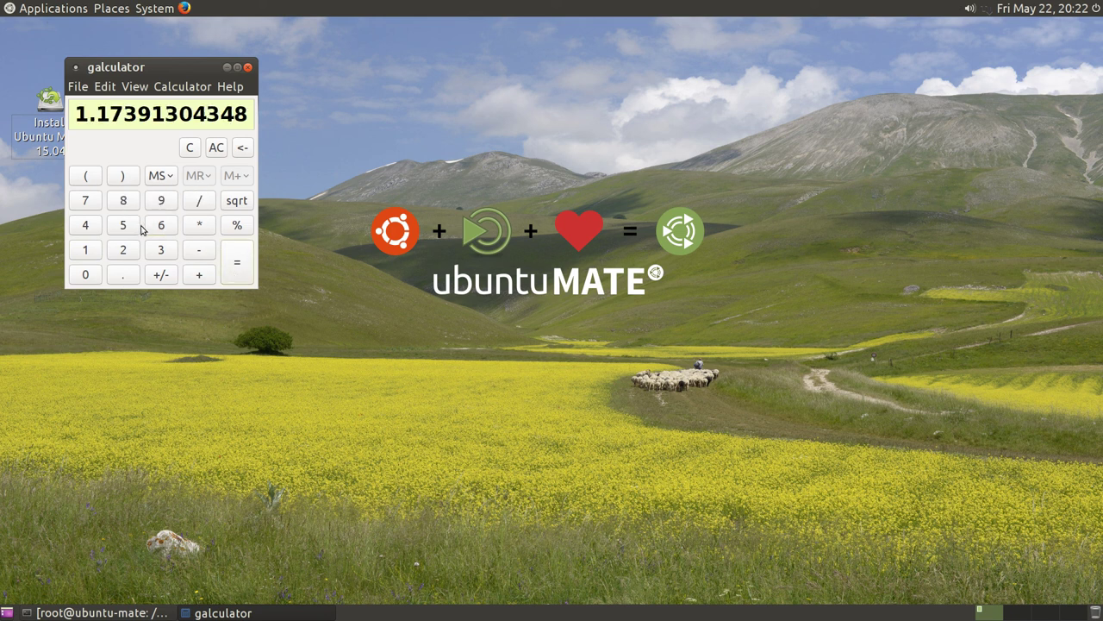
Enter 206 in the calculator and switch it to scientific mode.
{"action": "left_click", "coordinate": [122, 257]}
{"action": "left_click", "coordinate": [77, 276]}
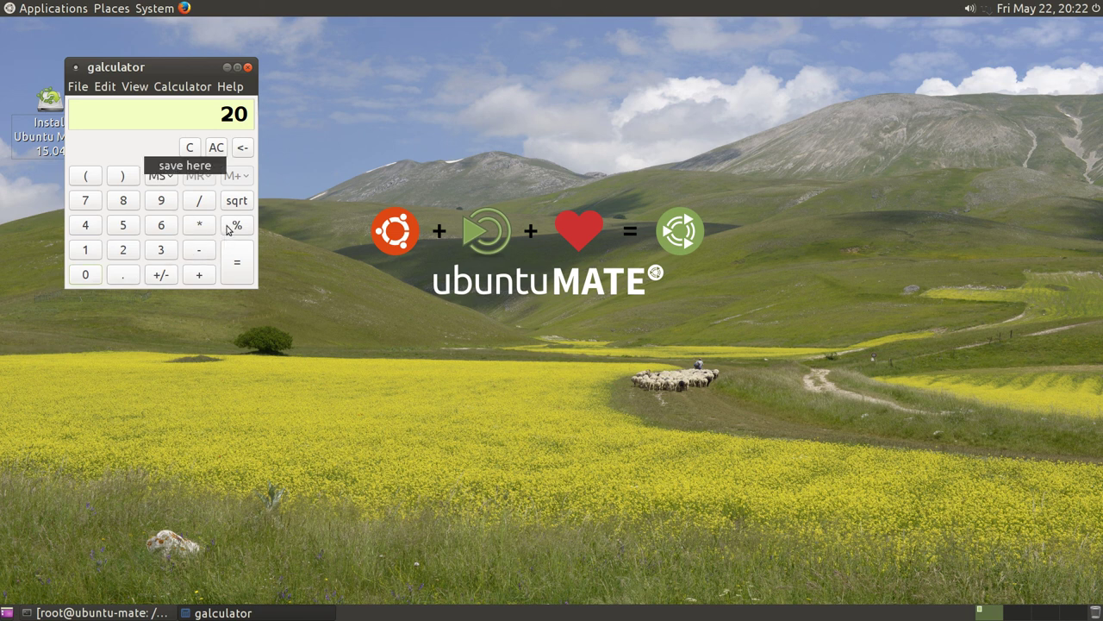
{"action": "left_click", "coordinate": [161, 228]}
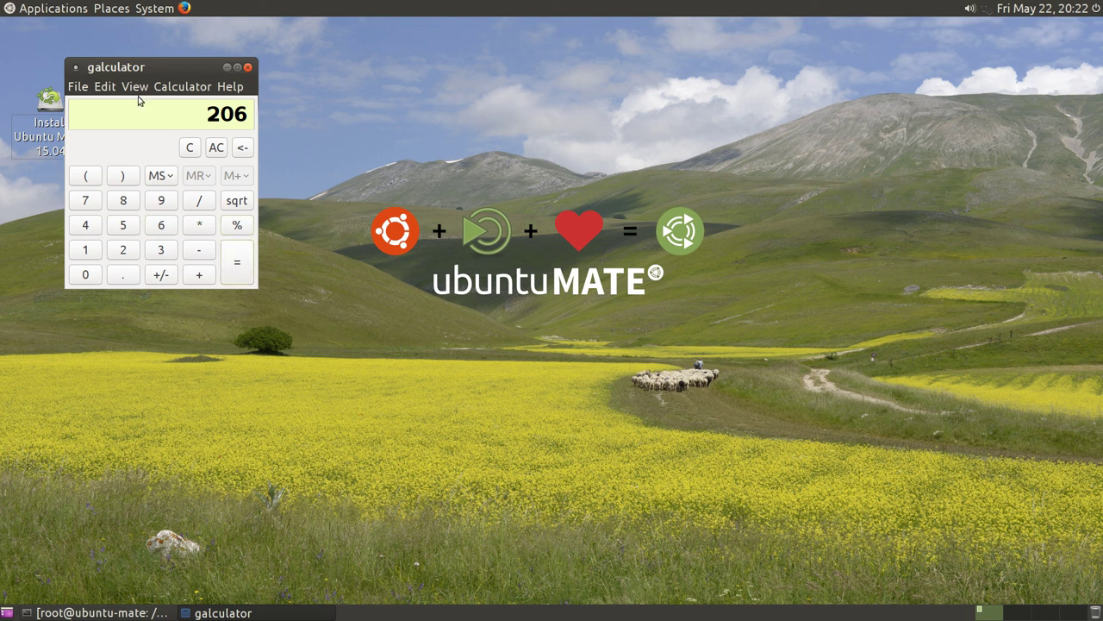
{"action": "left_click", "coordinate": [105, 87]}
{"action": "left_click", "coordinate": [134, 122]}
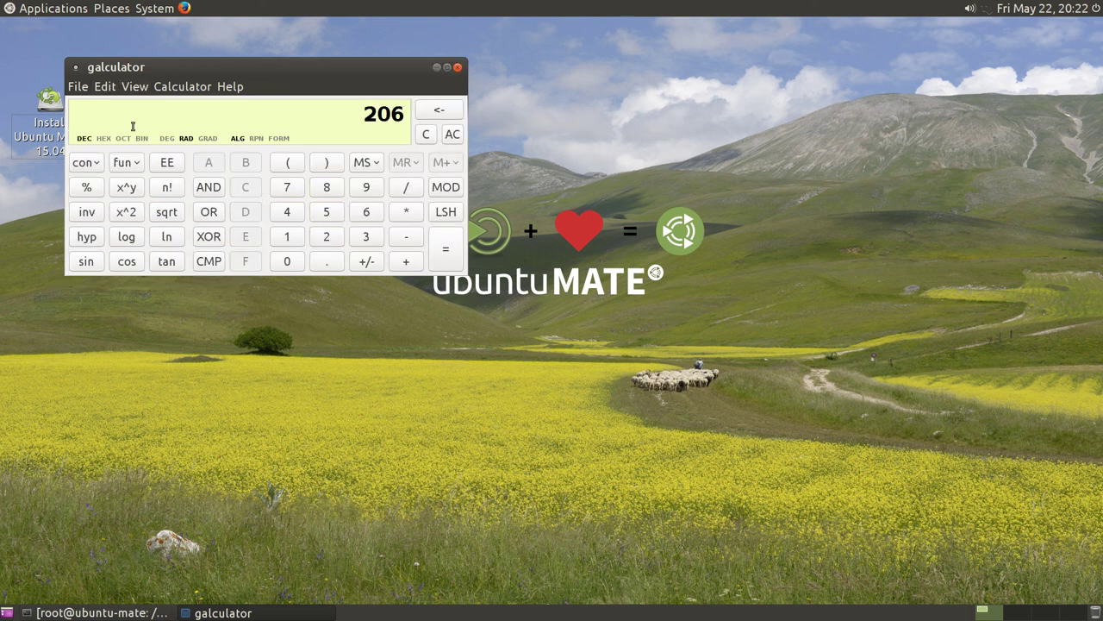
Try an XOR calculation with the value 1 in the scientific calculator.
{"action": "left_click", "coordinate": [278, 243]}
{"action": "left_click", "coordinate": [449, 258]}
{"action": "left_click", "coordinate": [285, 239]}
{"action": "left_click", "coordinate": [212, 244]}
{"action": "left_click", "coordinate": [447, 252]}
Set the calculator's angle units to degrees, then maximize the window and close it.
{"action": "left_click", "coordinate": [200, 88]}
{"action": "mouse_move", "coordinate": [195, 105]}
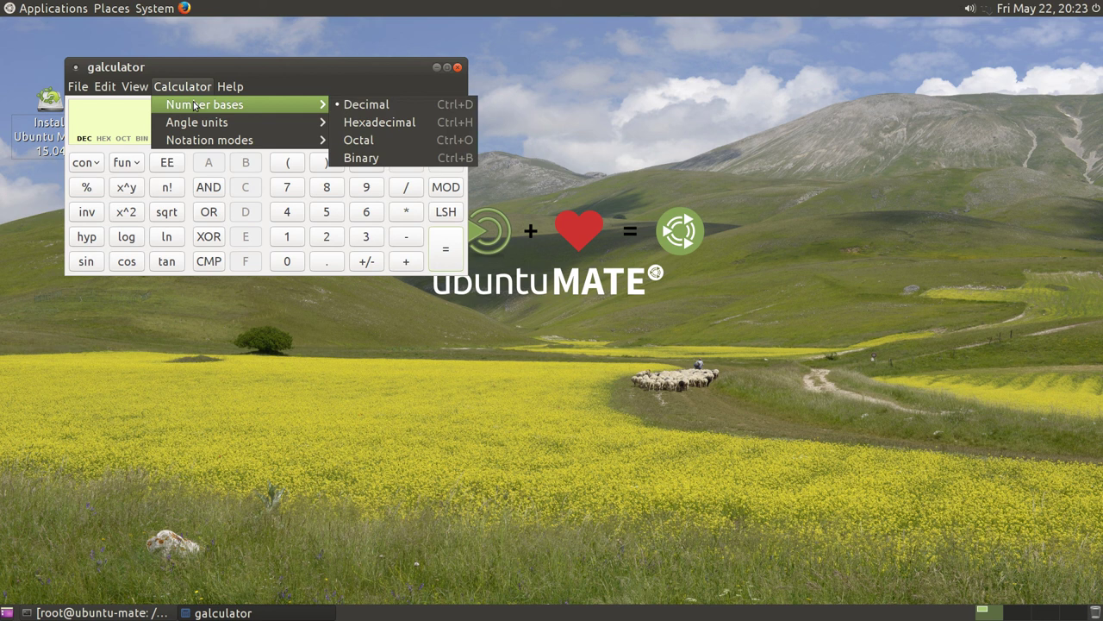
{"action": "left_click", "coordinate": [359, 122]}
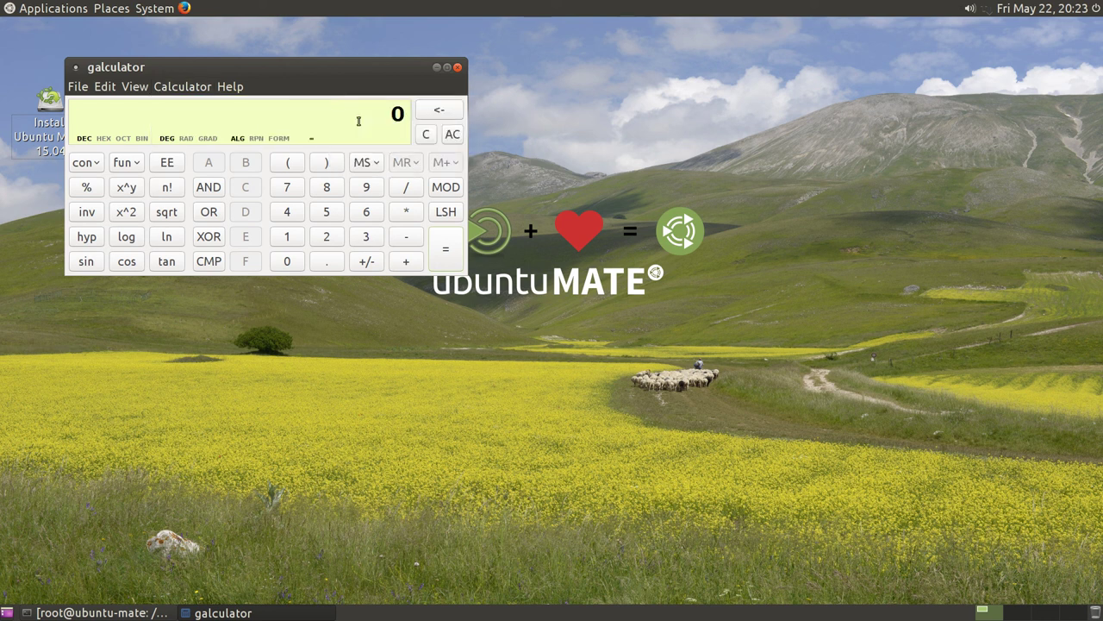
{"action": "left_click", "coordinate": [448, 67]}
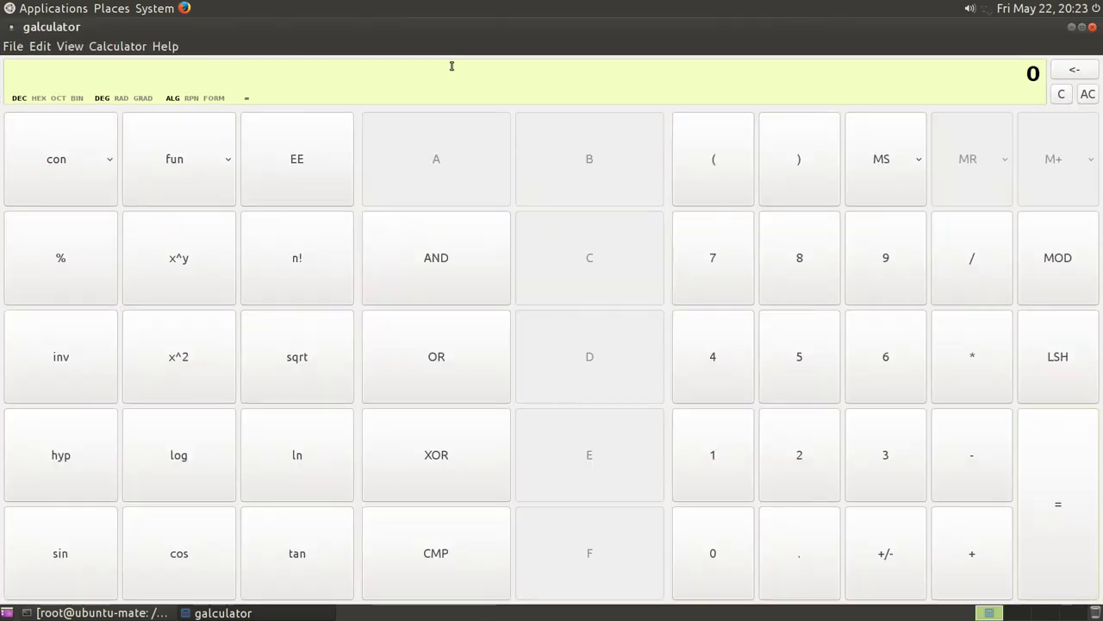
{"action": "left_click", "coordinate": [1093, 28]}
Look through the application categories and open the pluma text editor from the accessories.
{"action": "left_click", "coordinate": [37, 7]}
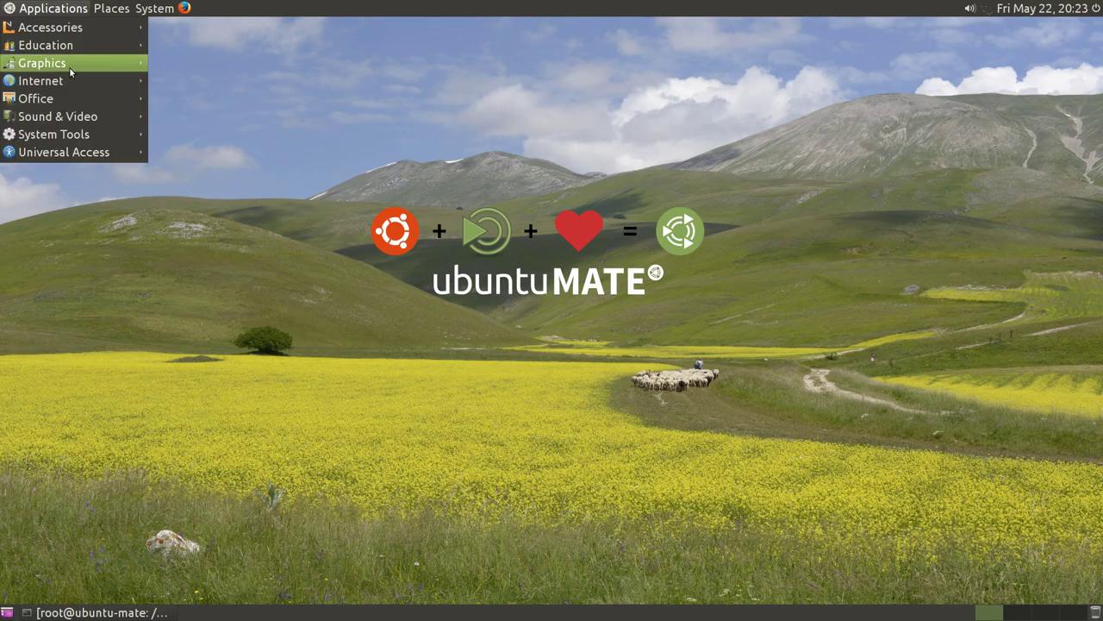
{"action": "mouse_move", "coordinate": [74, 64]}
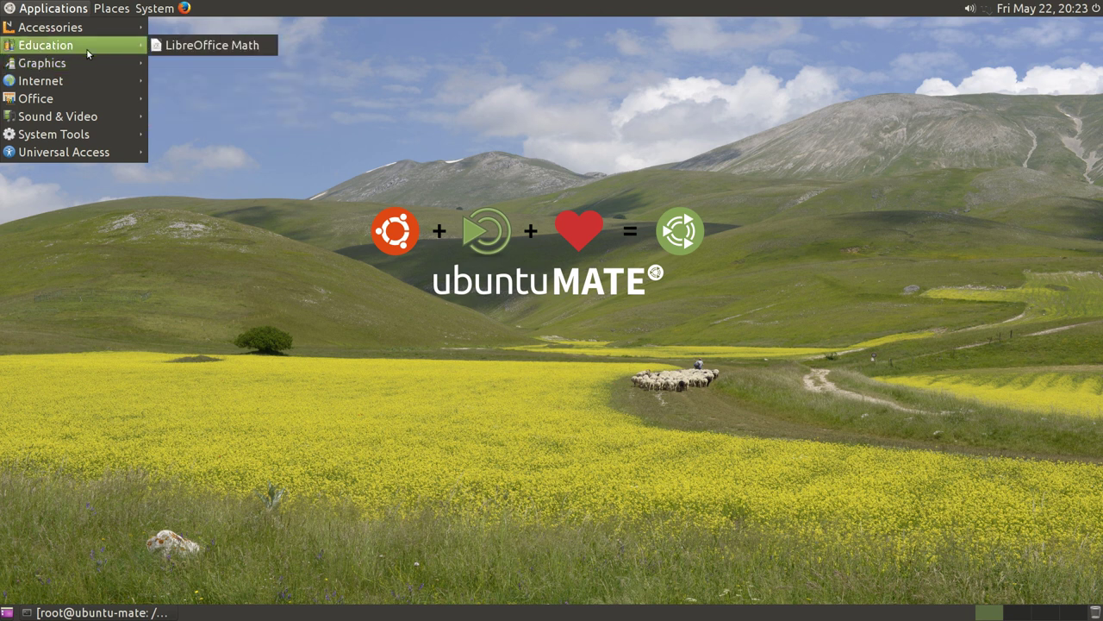
{"action": "mouse_move", "coordinate": [95, 28]}
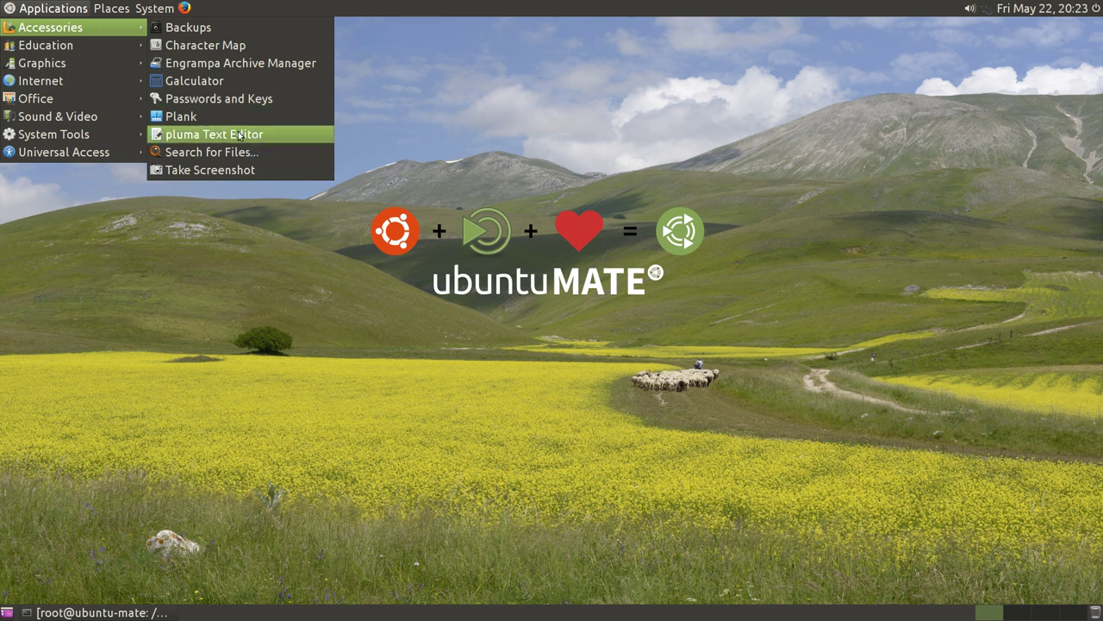
{"action": "left_click", "coordinate": [213, 135]}
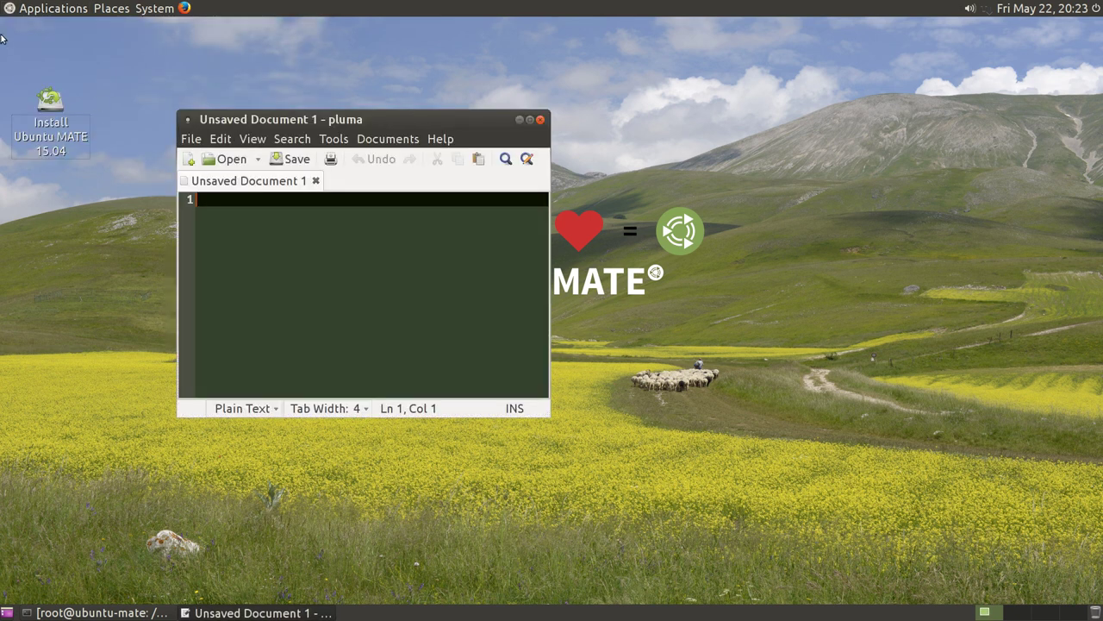
Launch the Plank dock from the accessories.
{"action": "left_click", "coordinate": [50, 7]}
{"action": "mouse_move", "coordinate": [53, 45]}
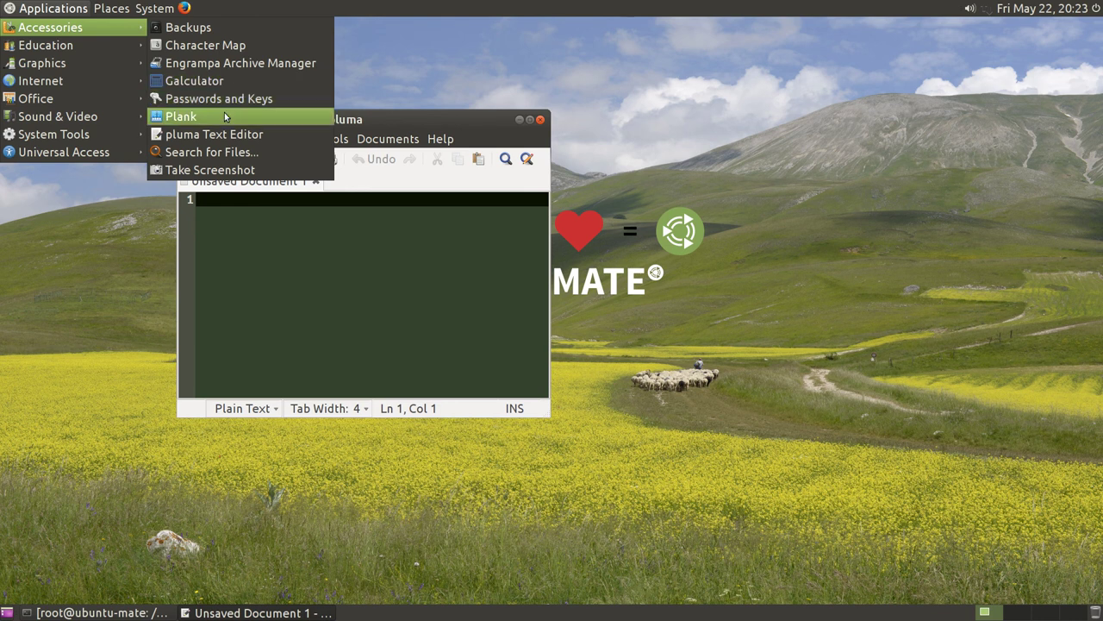
{"action": "left_click", "coordinate": [225, 117]}
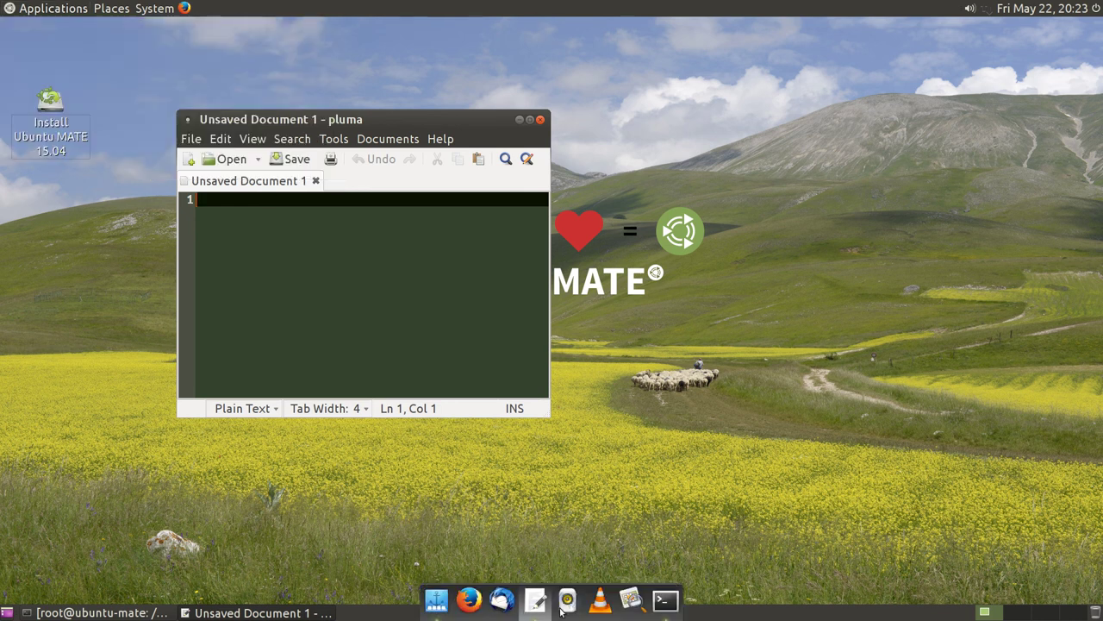
View the pluma text editor's version information and close it.
{"action": "left_click", "coordinate": [443, 140]}
{"action": "left_click", "coordinate": [440, 177]}
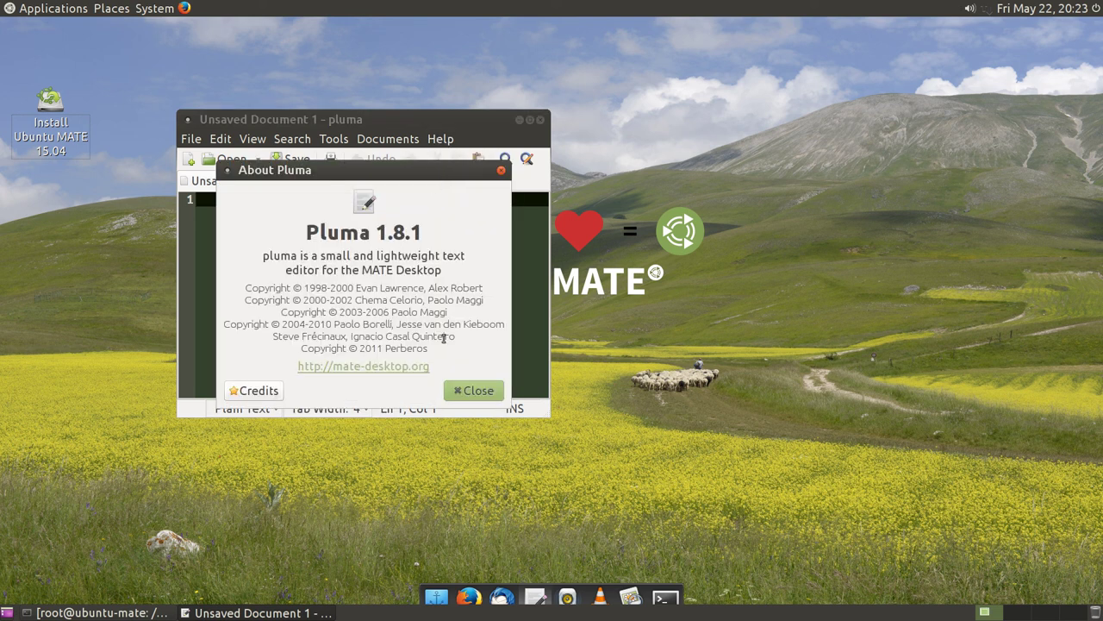
{"action": "left_click", "coordinate": [449, 391]}
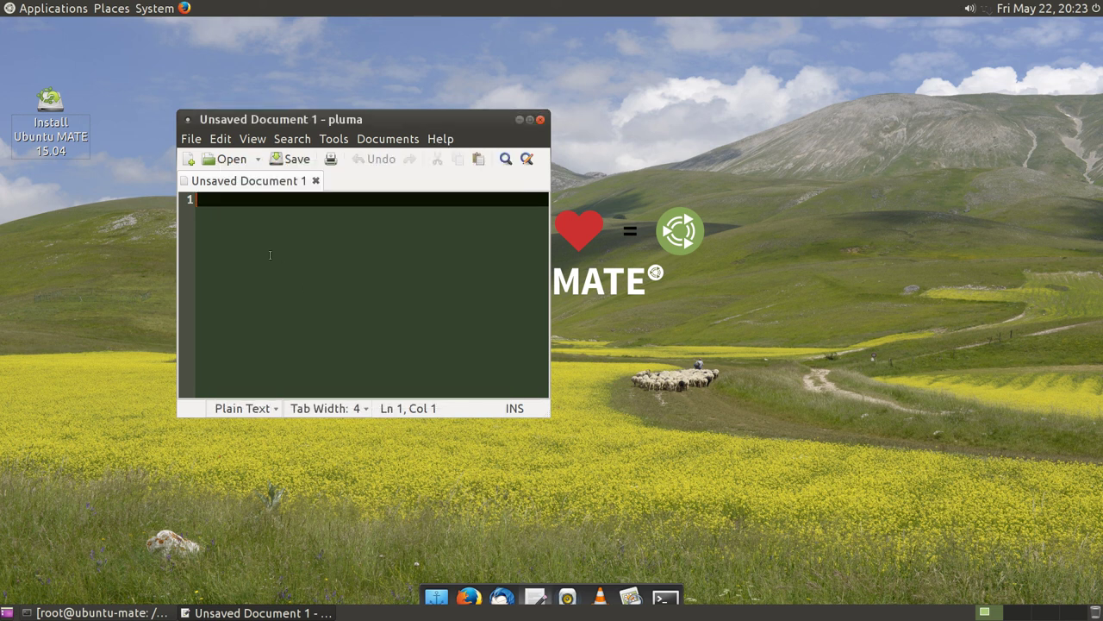
Write "Like a Gedit" in the blank document and save it to the Desktop under the default name.
{"action": "type", "text": "Li"}
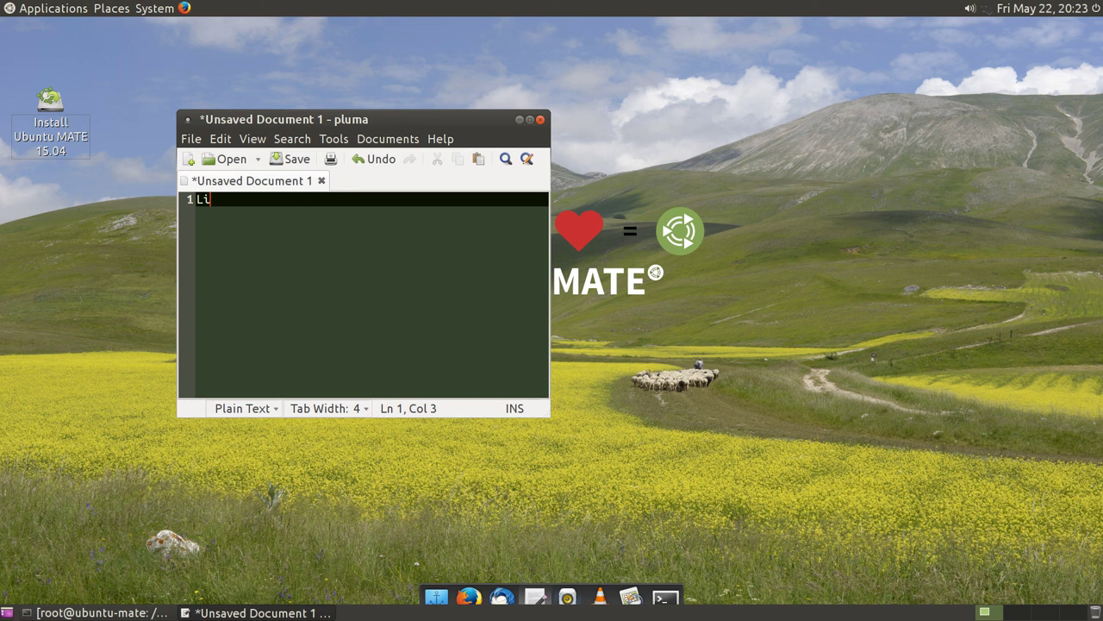
{"action": "type", "text": "ke a Gedit"}
{"action": "key", "text": "ctrl+s"}
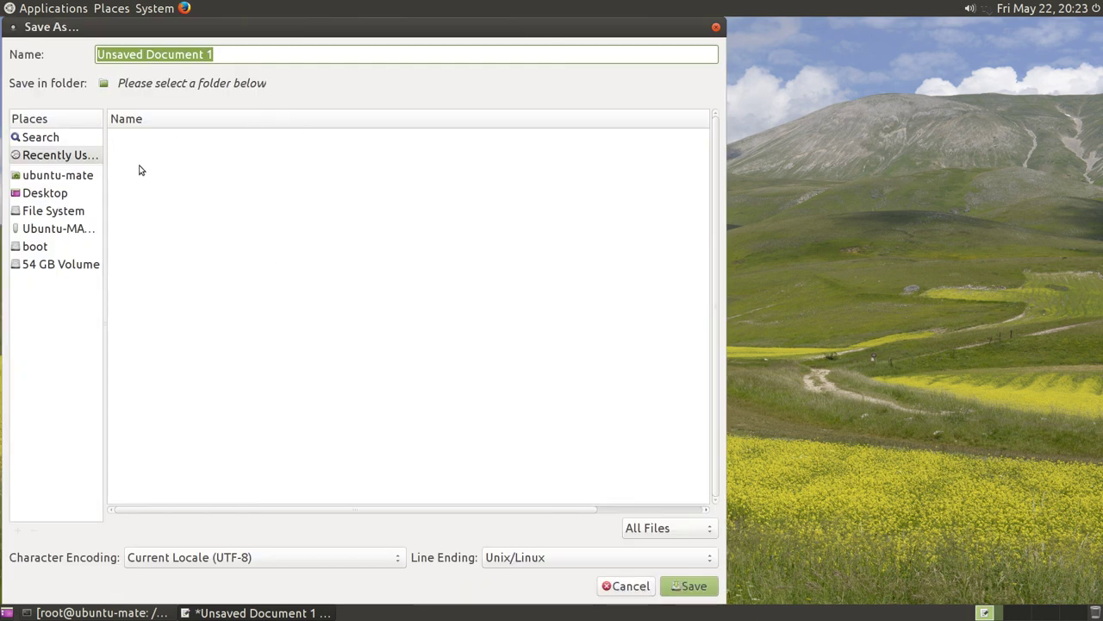
{"action": "left_click", "coordinate": [14, 200]}
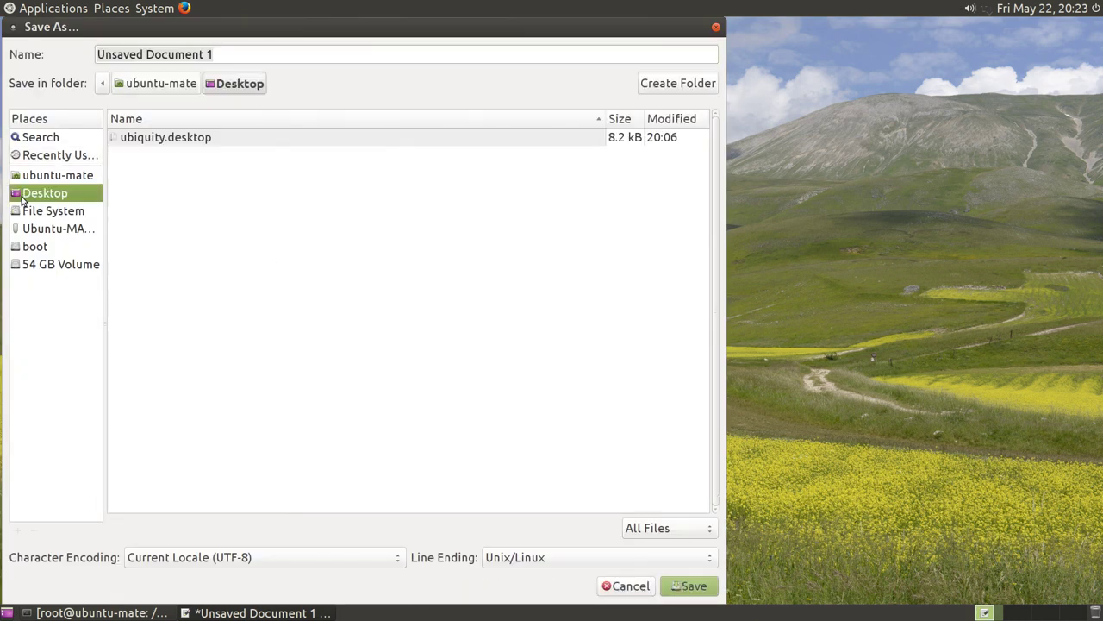
{"action": "left_click", "coordinate": [687, 591]}
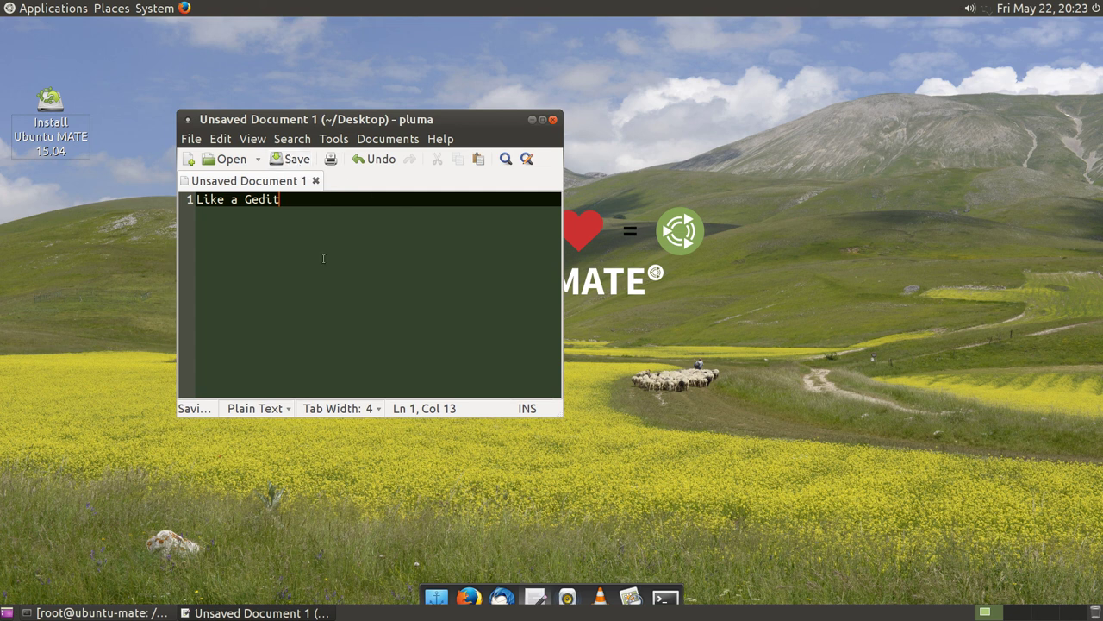
Look at the editing options for the word "Gedit" and close the text editor without saving the added blank line.
{"action": "key", "text": "Return"}
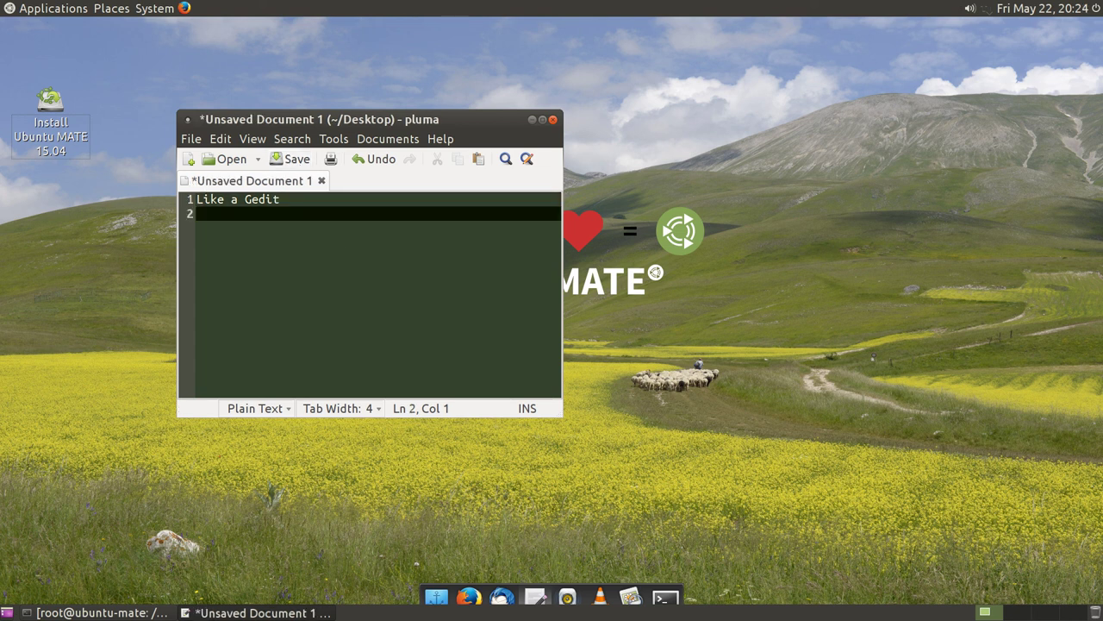
{"action": "left_click_drag", "start_coordinate": [280, 199], "coordinate": [245, 200]}
{"action": "right_click", "coordinate": [256, 199]}
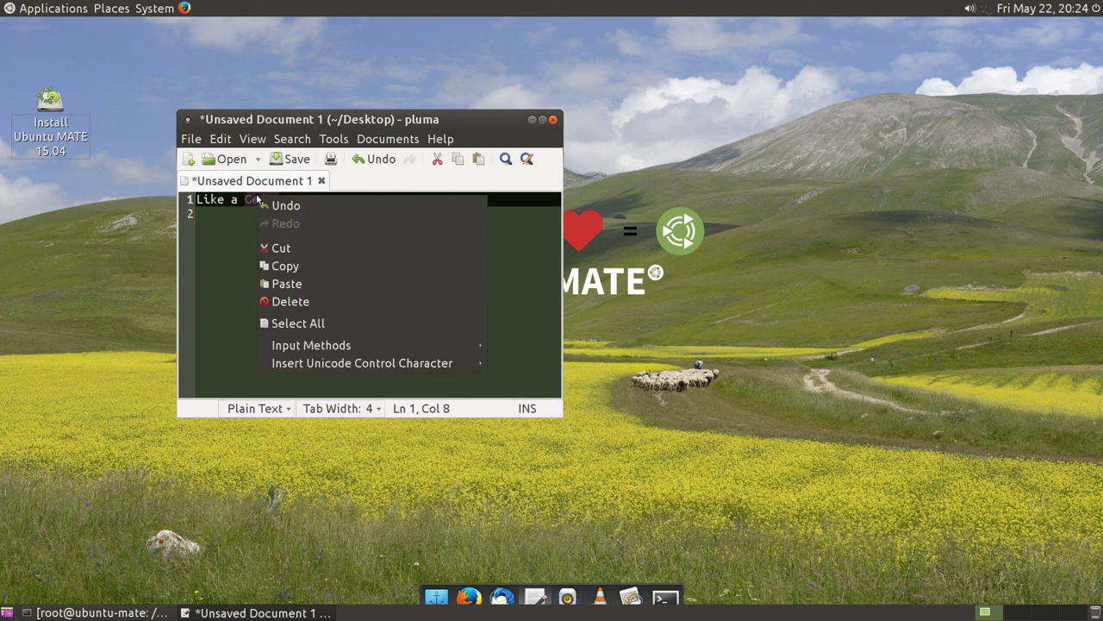
{"action": "left_click", "coordinate": [204, 243]}
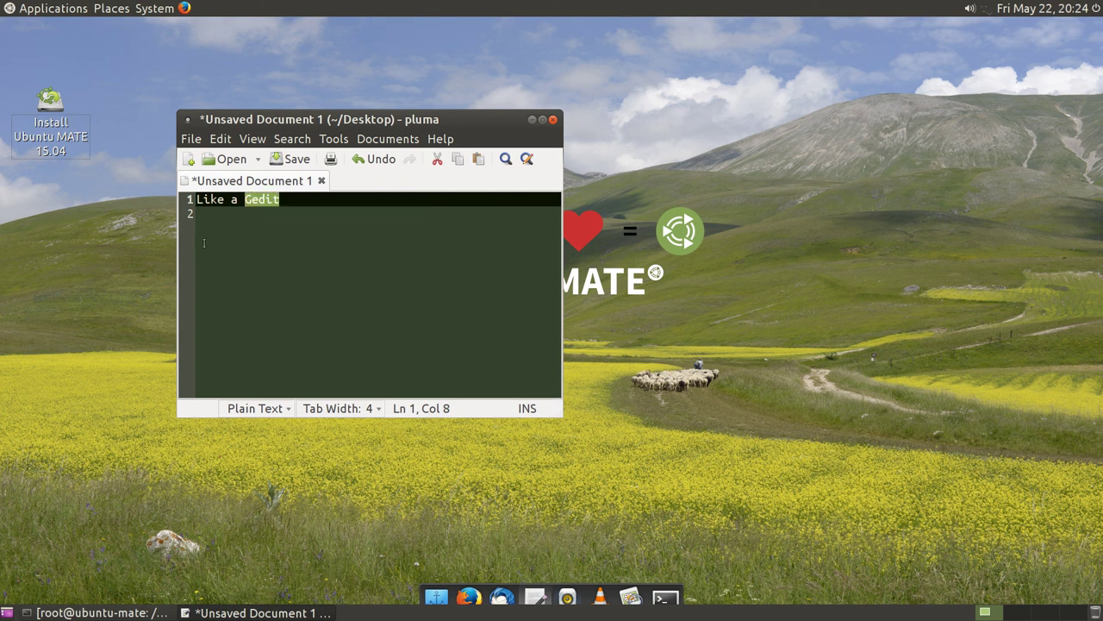
{"action": "left_click", "coordinate": [554, 120]}
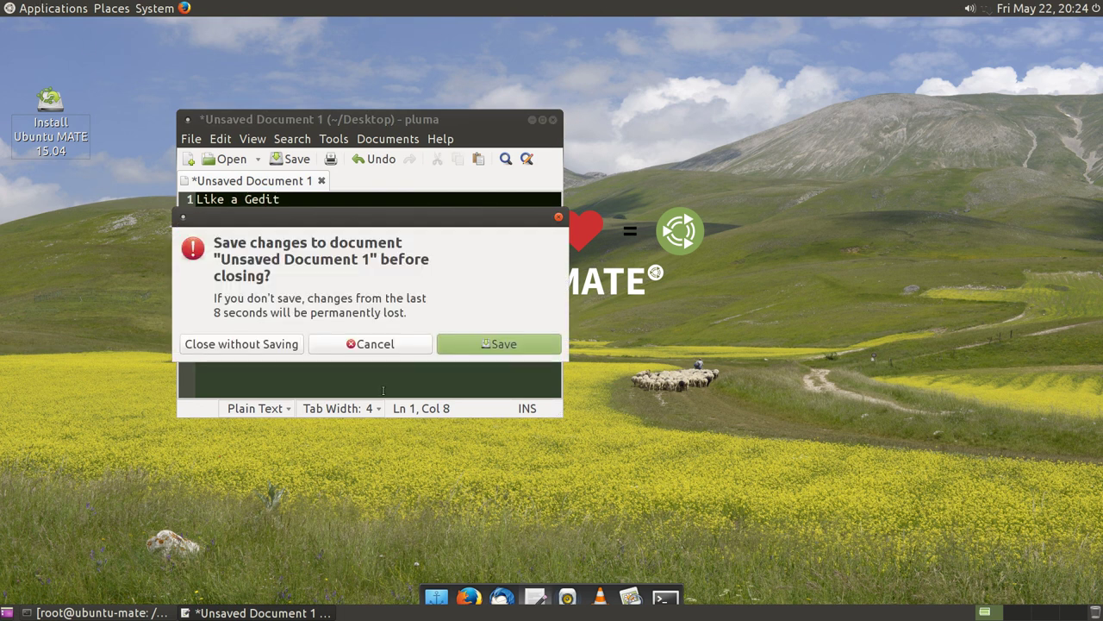
{"action": "left_click", "coordinate": [196, 344]}
Launch Shotwell from the graphics applications and dismiss its welcome message.
{"action": "left_click", "coordinate": [53, 8]}
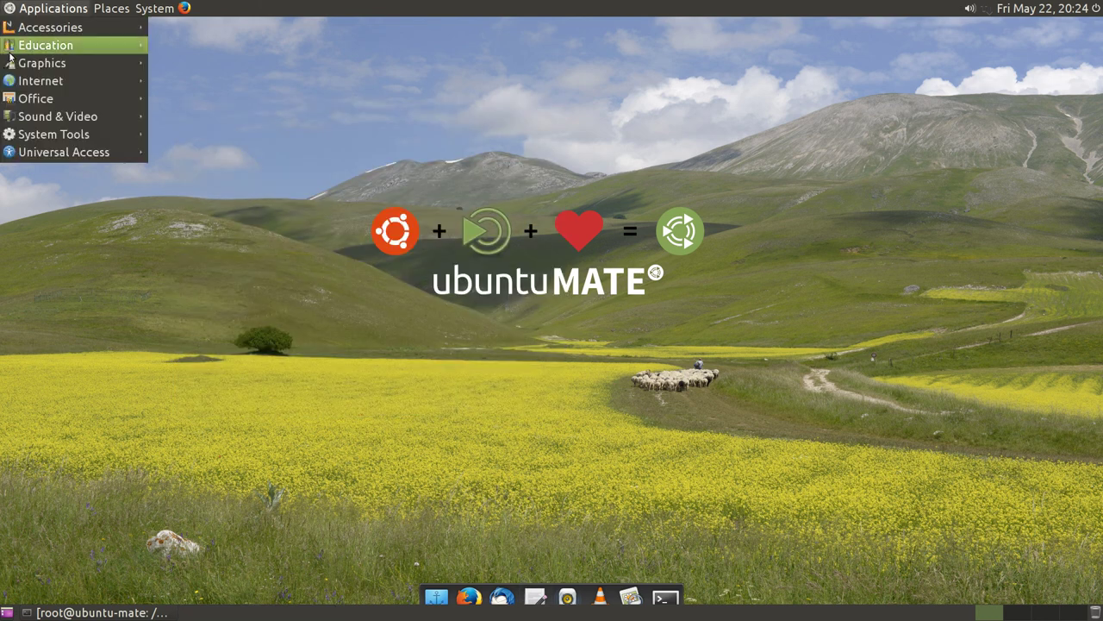
{"action": "mouse_move", "coordinate": [8, 65]}
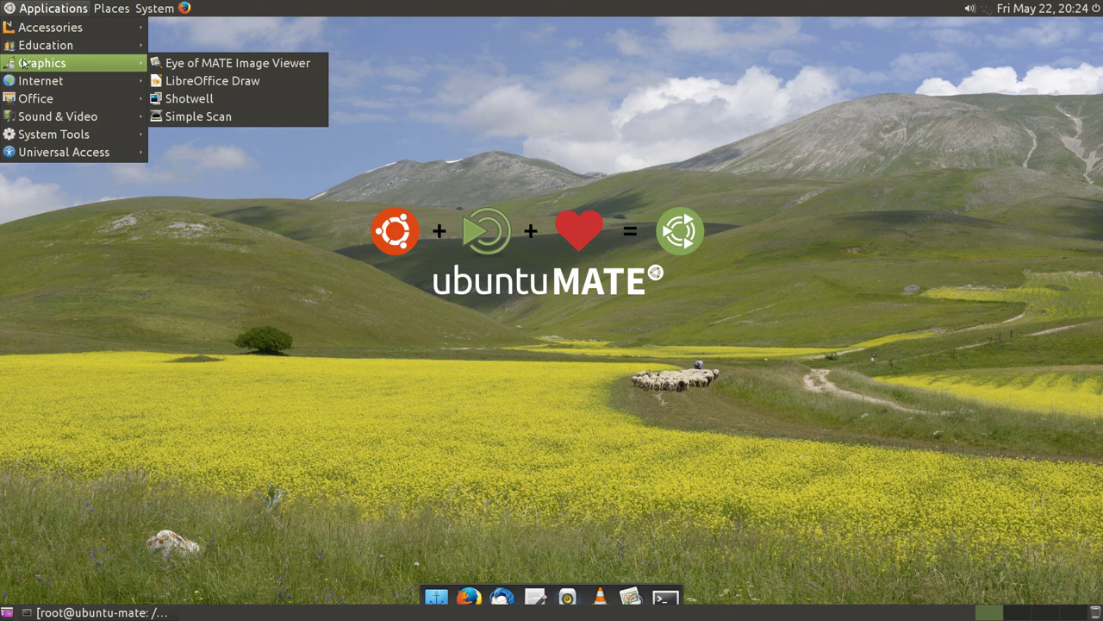
{"action": "left_click", "coordinate": [235, 98]}
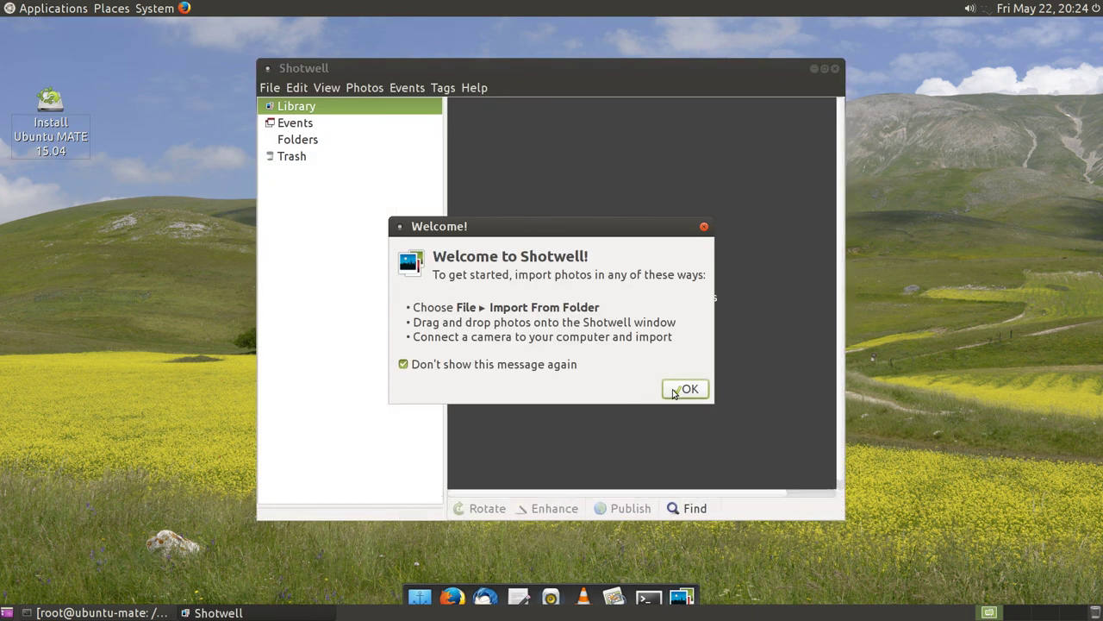
{"action": "left_click", "coordinate": [685, 390]}
Look at the help options of the Shotwell photo manager.
{"action": "left_click", "coordinate": [475, 88]}
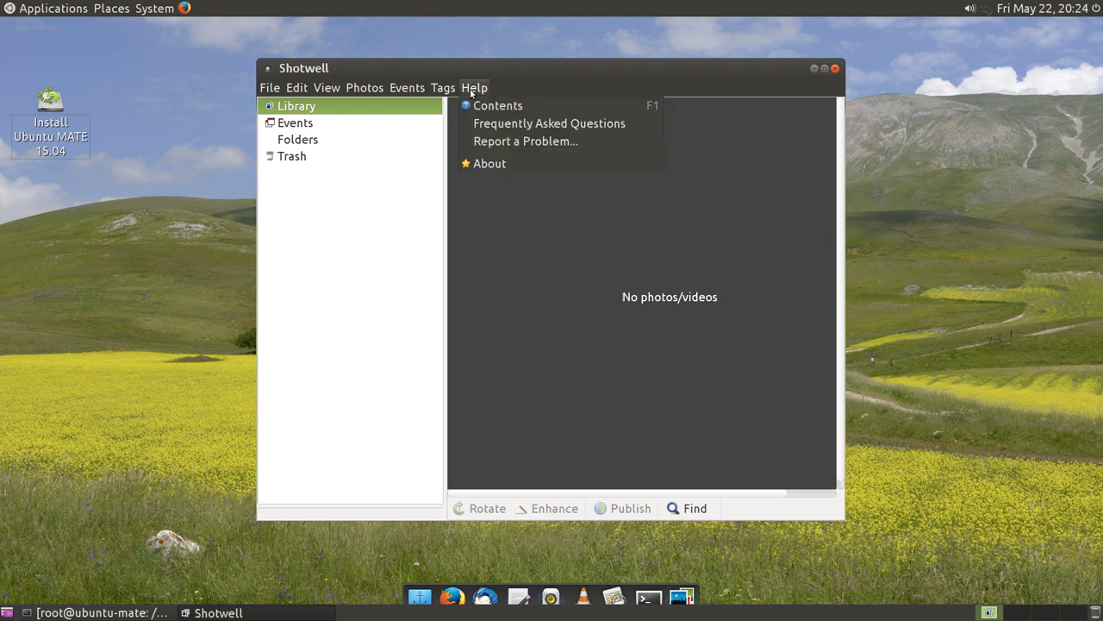
View Shotwell's version information, dismiss it, and close Shotwell.
{"action": "left_click", "coordinate": [479, 163]}
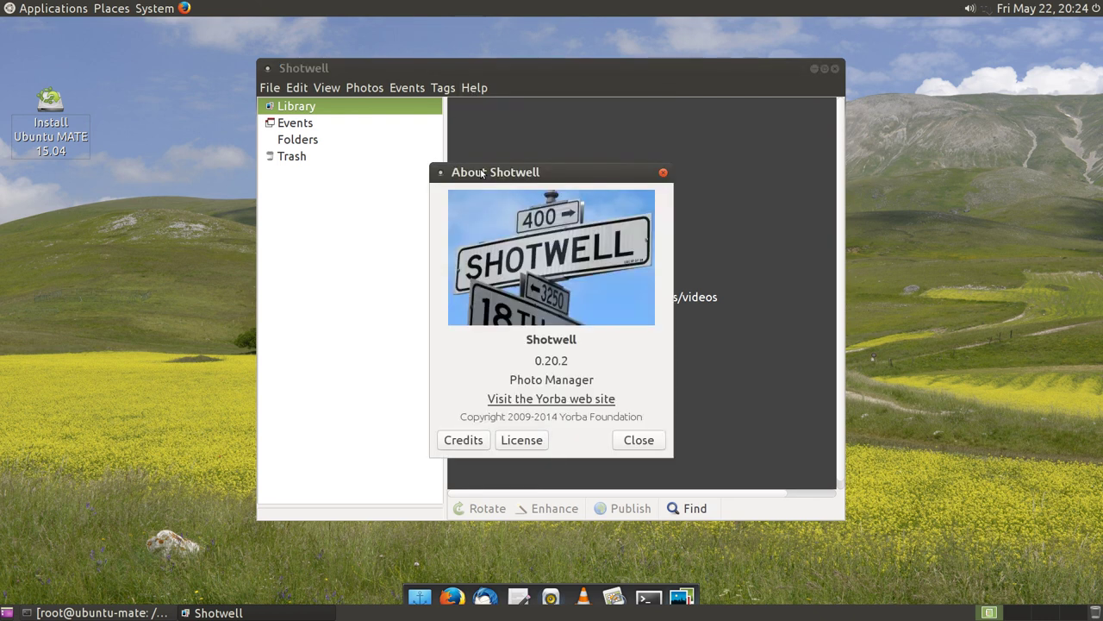
{"action": "left_click", "coordinate": [642, 444]}
{"action": "left_click", "coordinate": [443, 87]}
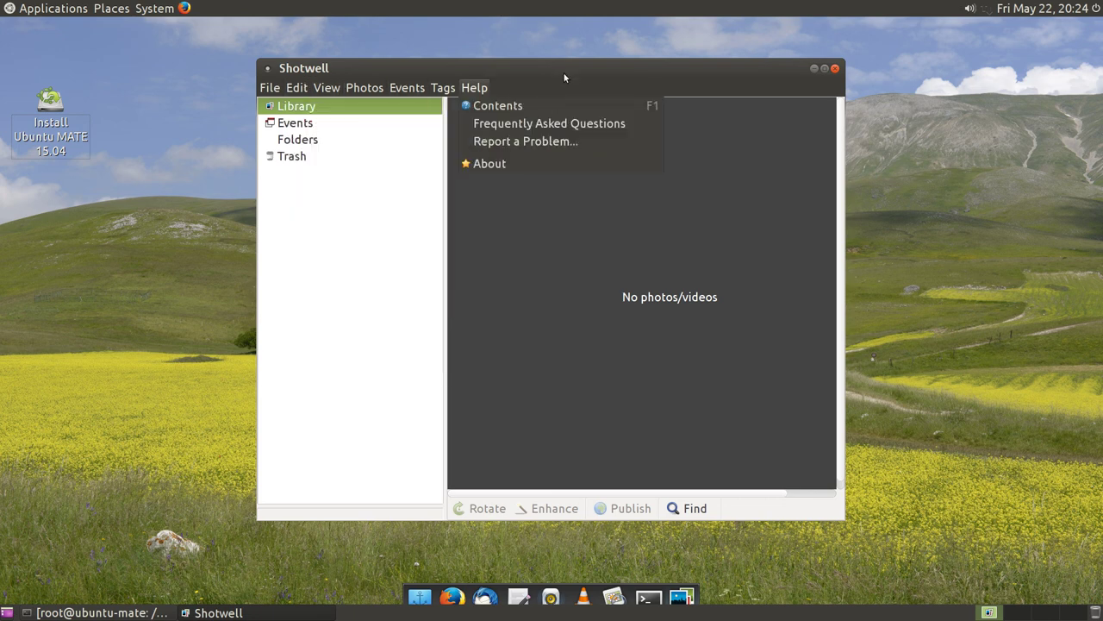
{"action": "left_click", "coordinate": [836, 69]}
{"action": "left_click", "coordinate": [836, 69]}
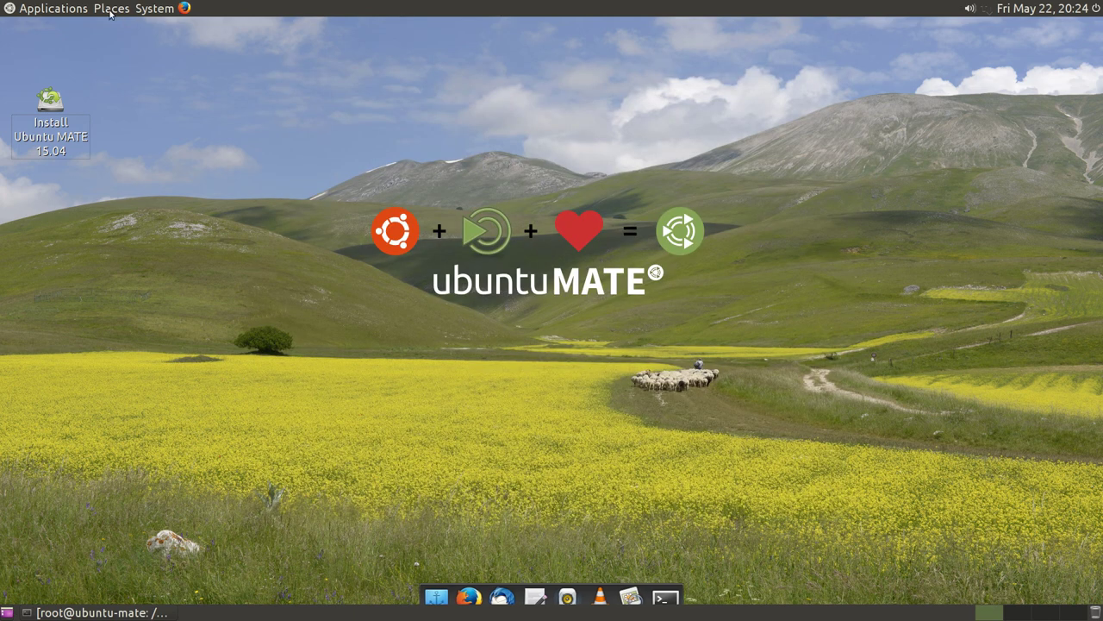
Open Simple Scan from the Graphics applications.
{"action": "left_click", "coordinate": [26, 7]}
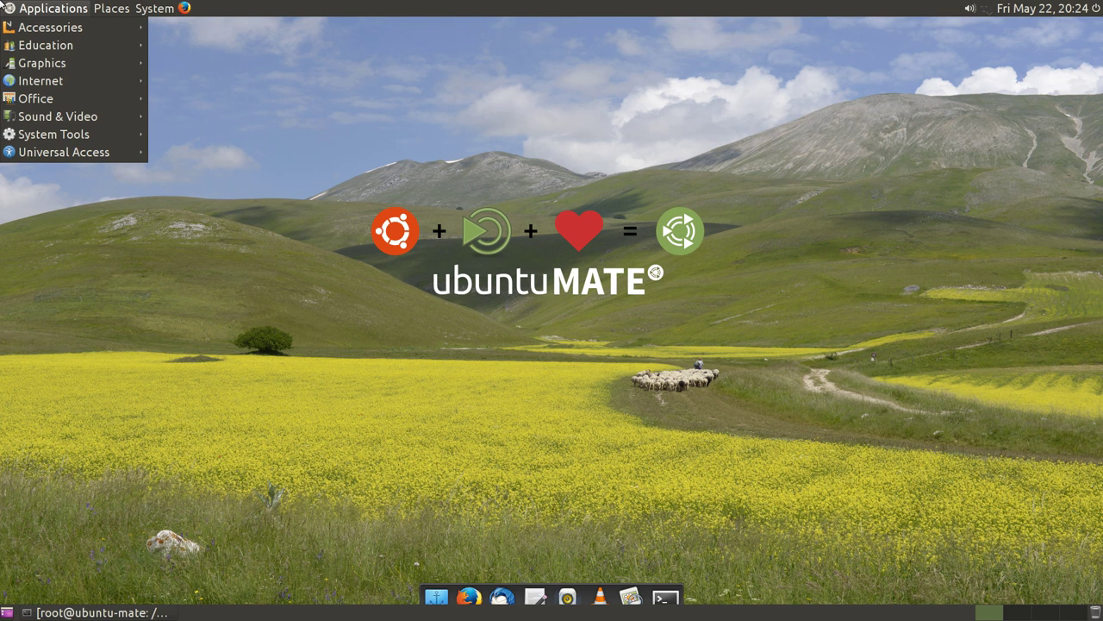
{"action": "mouse_move", "coordinate": [10, 26]}
{"action": "mouse_move", "coordinate": [11, 50]}
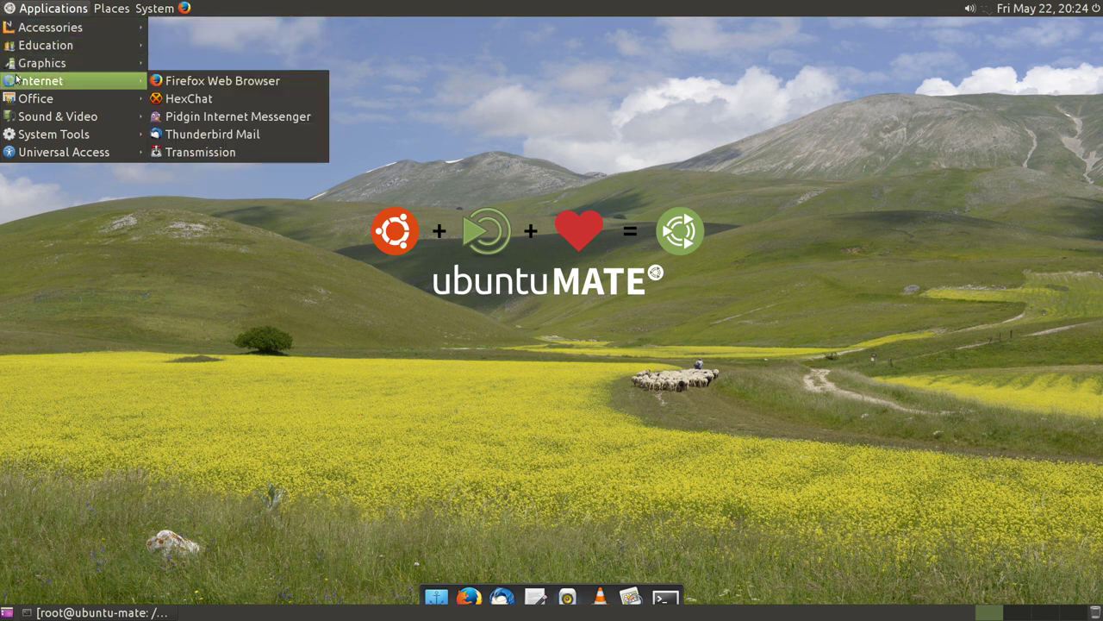
{"action": "mouse_move", "coordinate": [21, 69]}
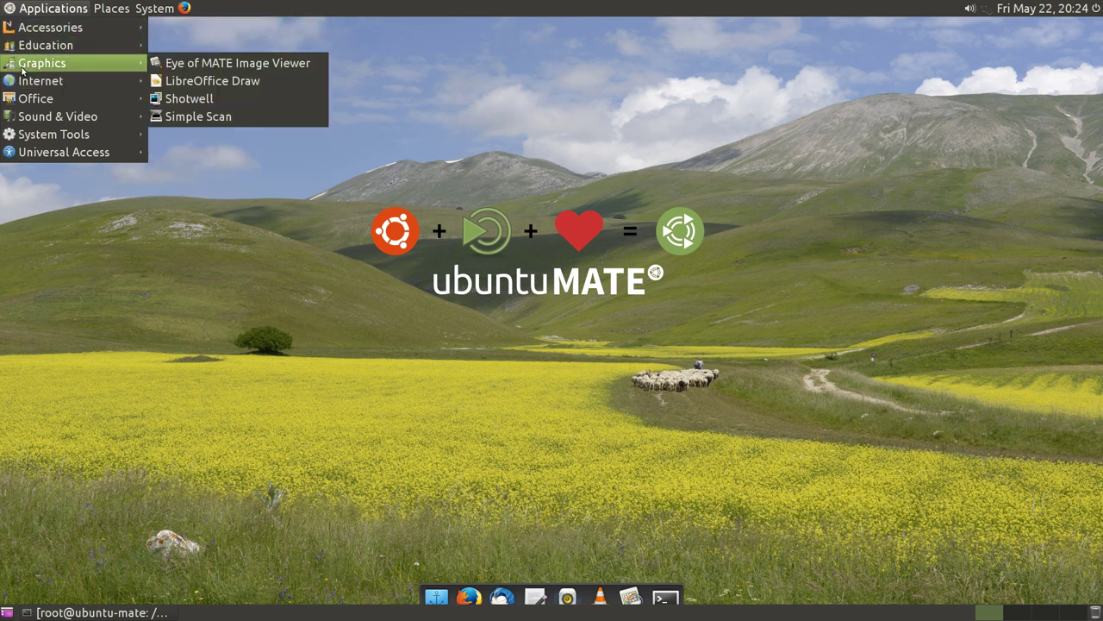
{"action": "left_click", "coordinate": [198, 118]}
Try rotating the blank scan page clockwise and counterclockwise, and turn on cropping.
{"action": "left_click", "coordinate": [234, 94]}
{"action": "left_click", "coordinate": [213, 95]}
{"action": "left_click", "coordinate": [256, 95]}
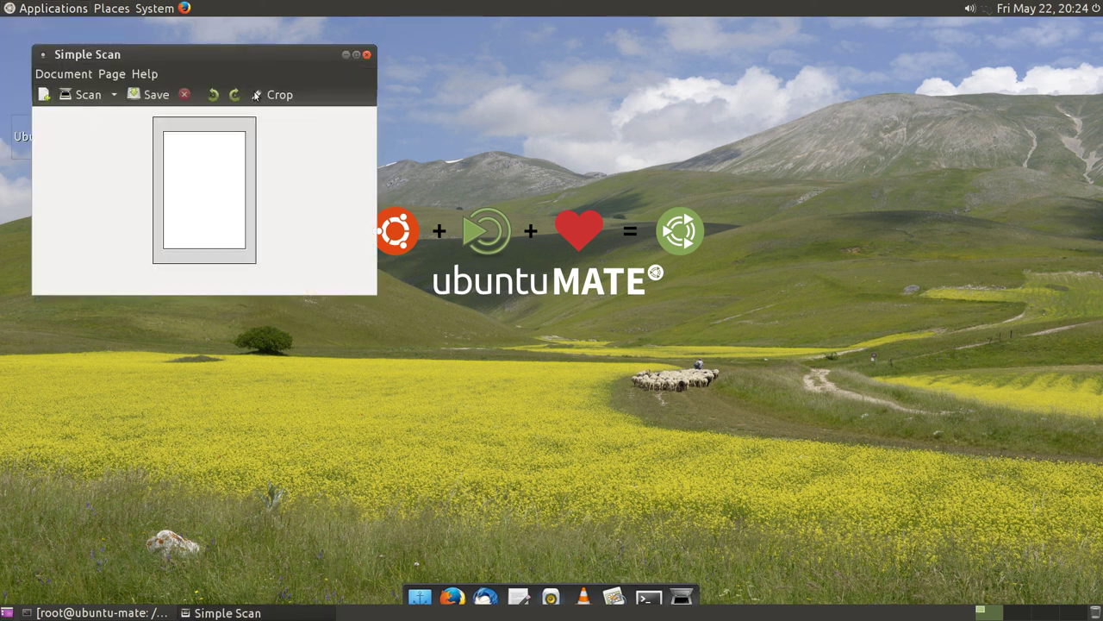
View Simple Scan's version information, dismiss it, and close Simple Scan.
{"action": "left_click", "coordinate": [86, 75]}
{"action": "mouse_move", "coordinate": [145, 75]}
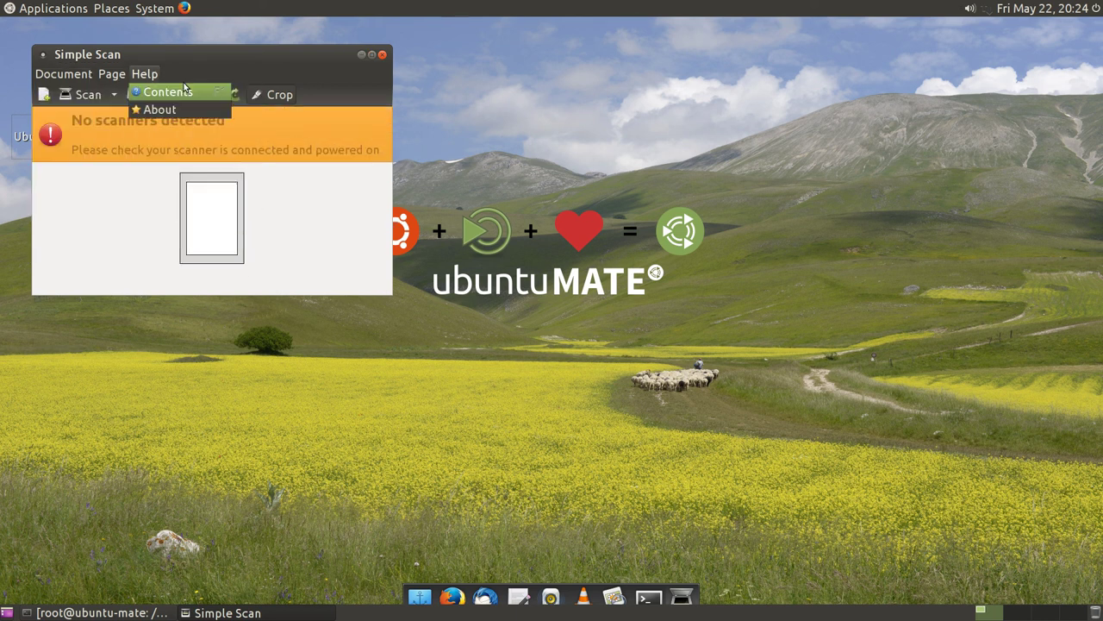
{"action": "left_click", "coordinate": [183, 109]}
{"action": "left_click", "coordinate": [309, 265]}
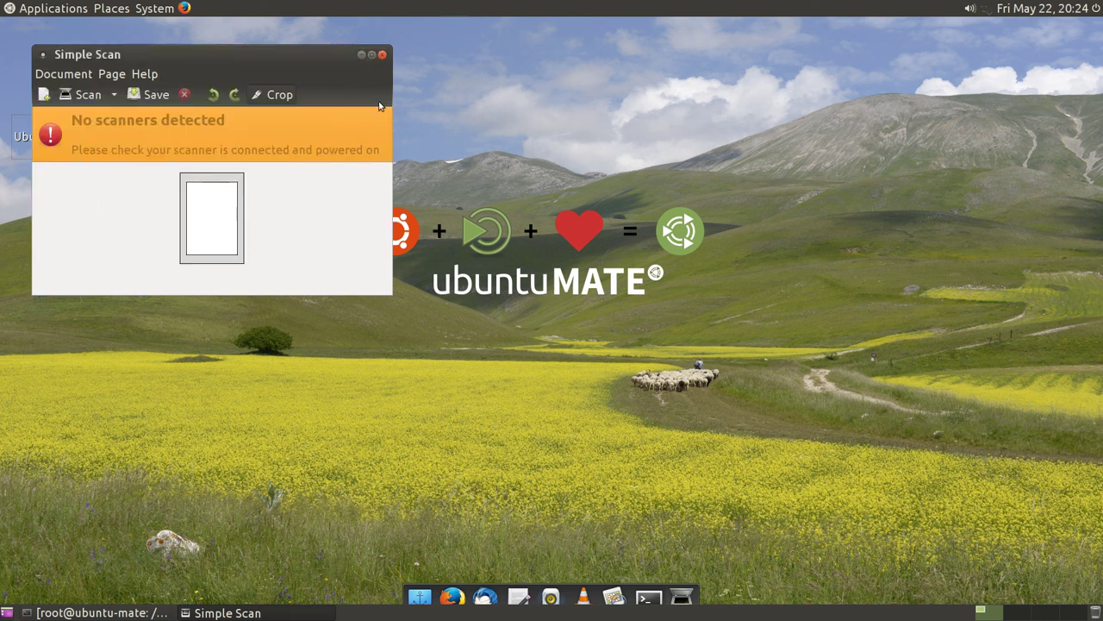
{"action": "left_click", "coordinate": [383, 55]}
{"action": "left_click", "coordinate": [86, 228]}
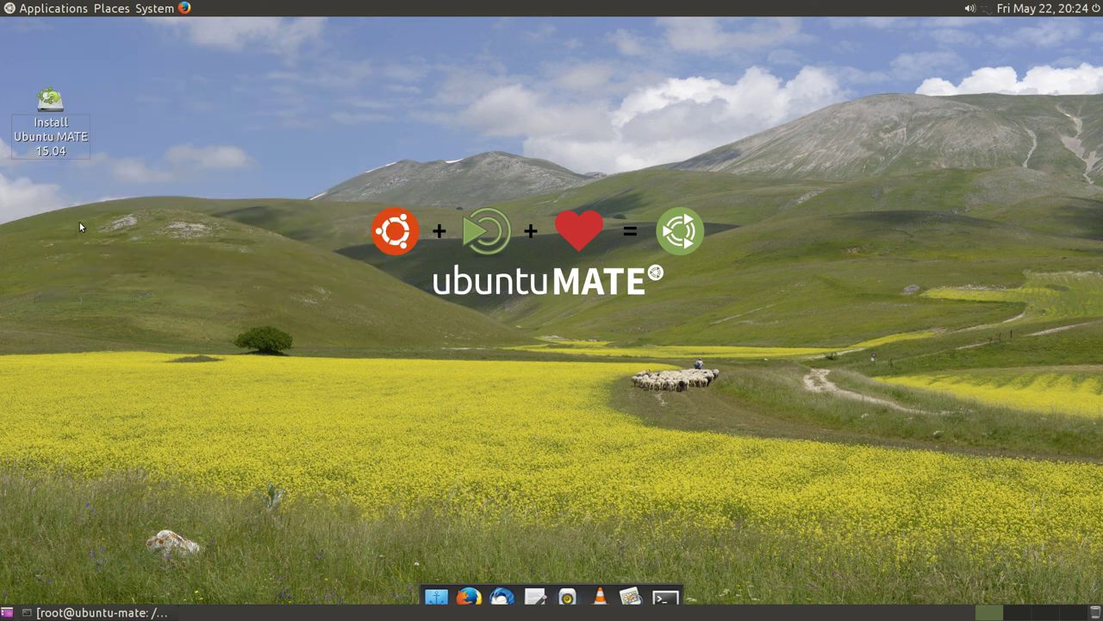
Open HexChat and connect to the Ubuntu Servers (freenode) network.
{"action": "left_click", "coordinate": [7, 8]}
{"action": "mouse_move", "coordinate": [49, 81]}
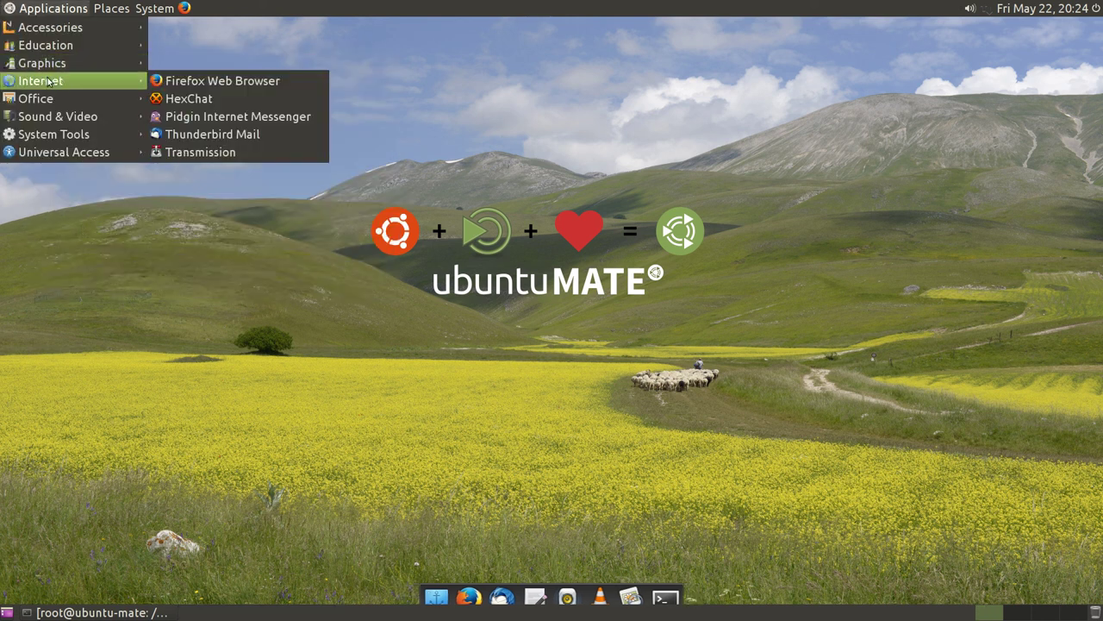
{"action": "left_click", "coordinate": [182, 97]}
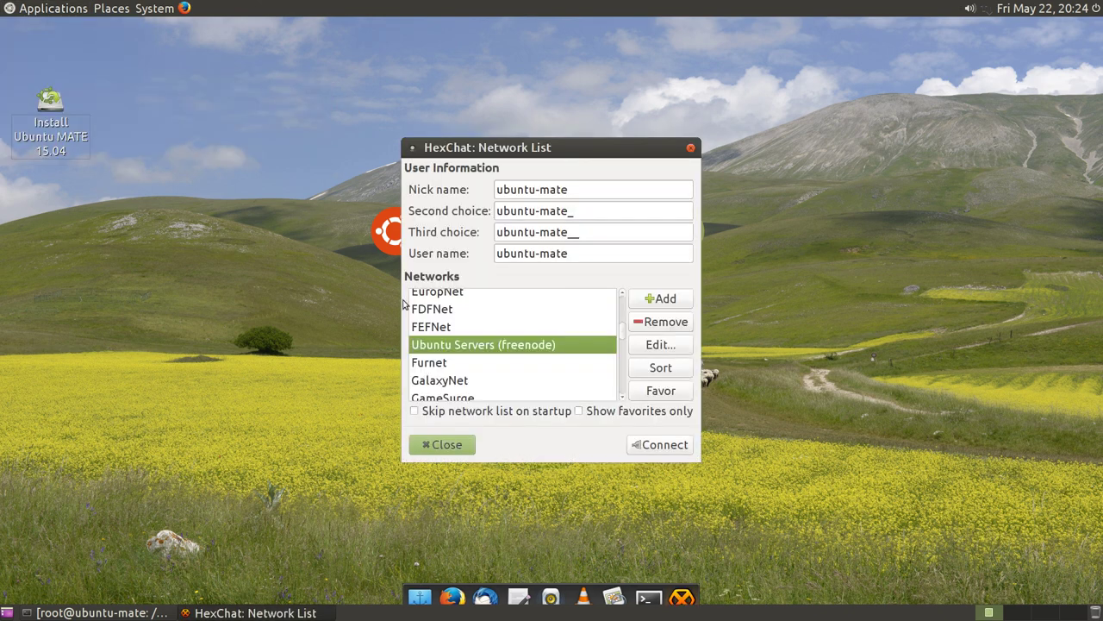
{"action": "left_click", "coordinate": [679, 447]}
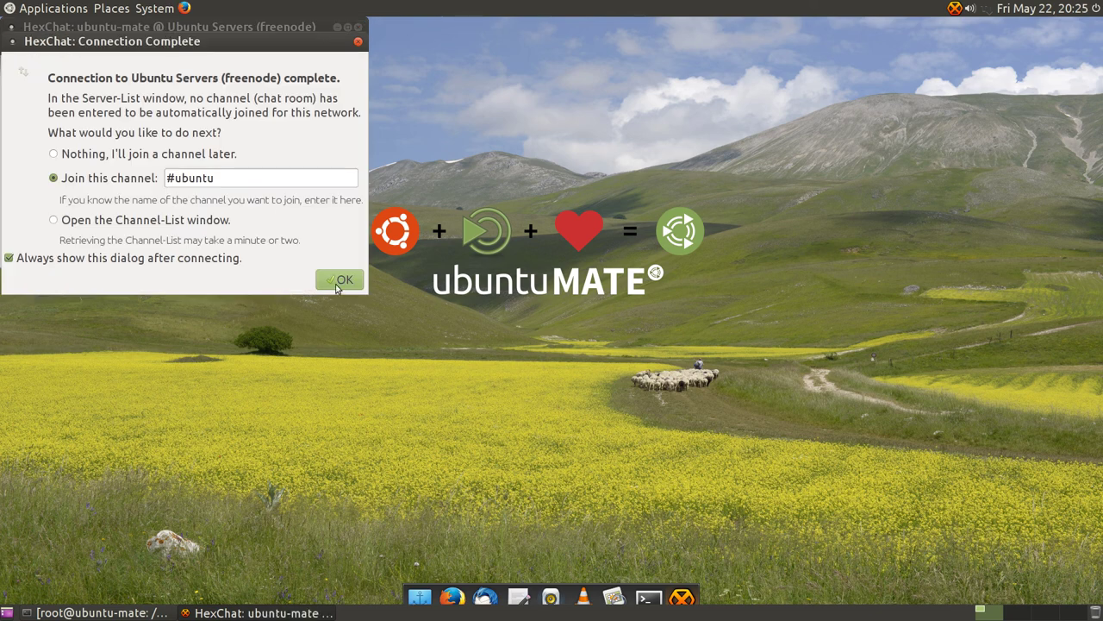
Join the #ubuntu channel, maximize the chat window, and send the message "Hello!" to the channel.
{"action": "left_click", "coordinate": [339, 281]}
{"action": "double_click", "coordinate": [218, 29]}
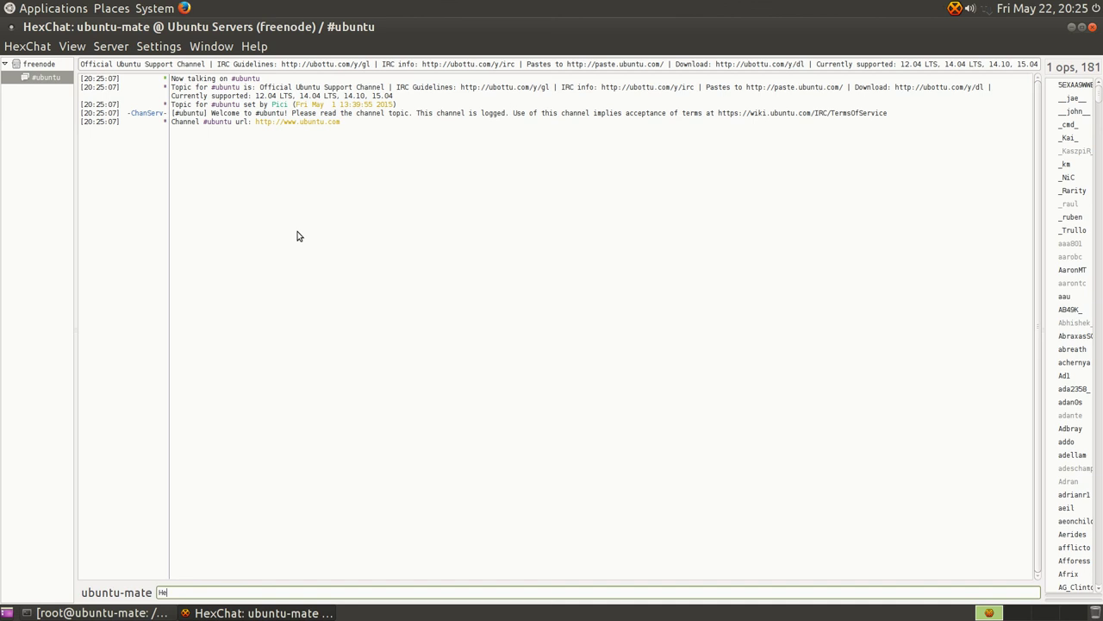
{"action": "type", "text": "!"}
{"action": "key", "text": "Return"}
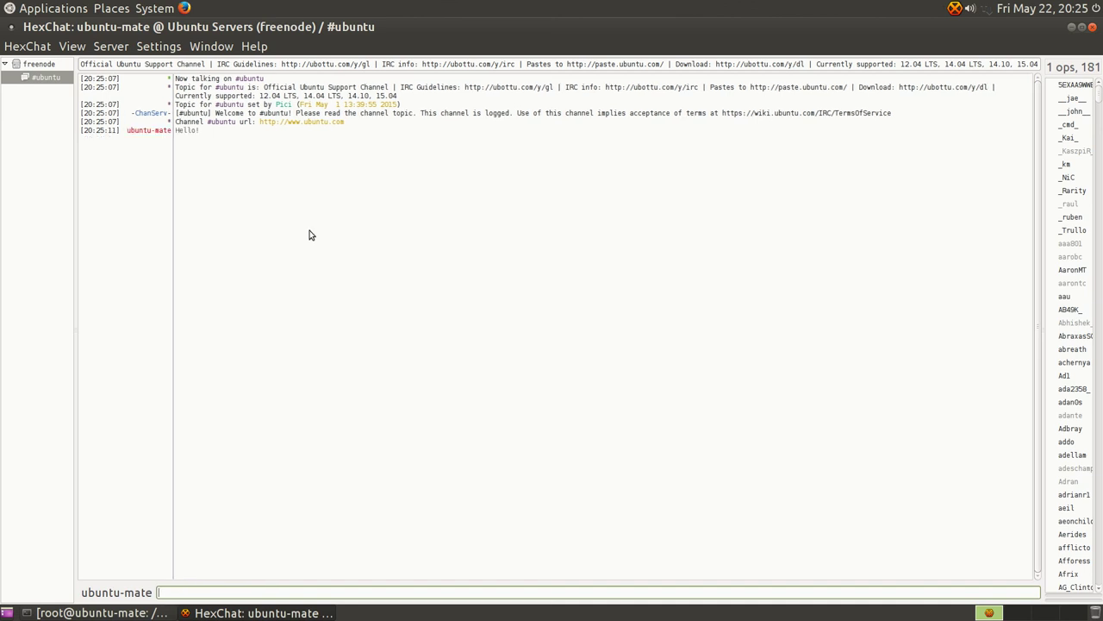
View HexChat's version information and dismiss it.
{"action": "left_click", "coordinate": [266, 51]}
{"action": "left_click", "coordinate": [267, 82]}
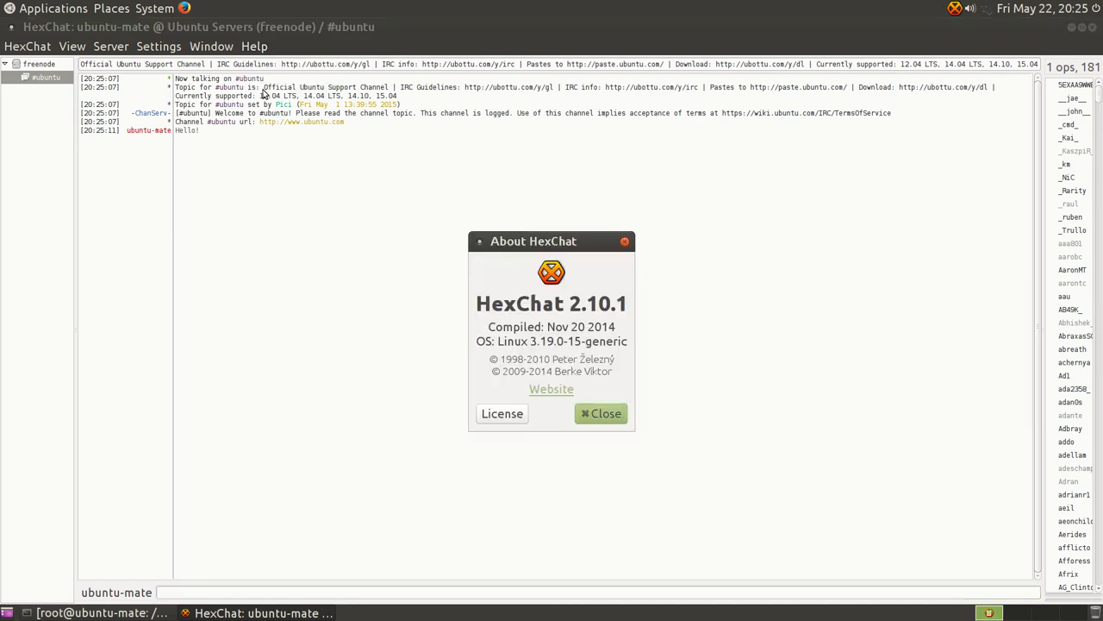
{"action": "left_click", "coordinate": [603, 413]}
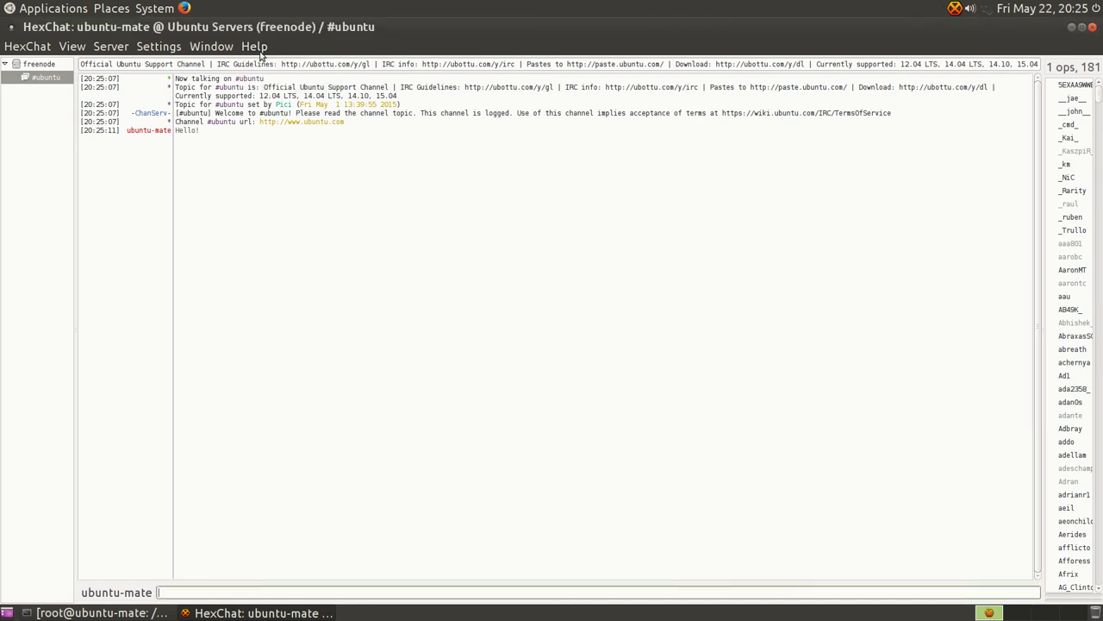
Examine HexChat's preferences across the Interface, Chatting and Network categories, ending with File transfers, and accept the dialog.
{"action": "left_click", "coordinate": [211, 46]}
{"action": "mouse_move", "coordinate": [115, 49]}
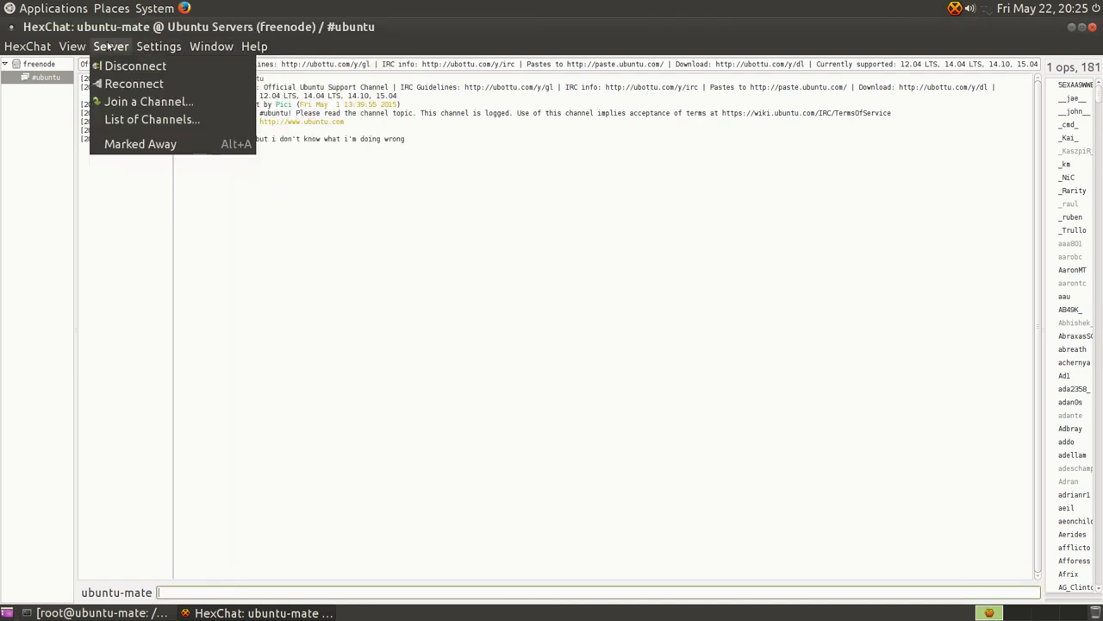
{"action": "mouse_move", "coordinate": [161, 47]}
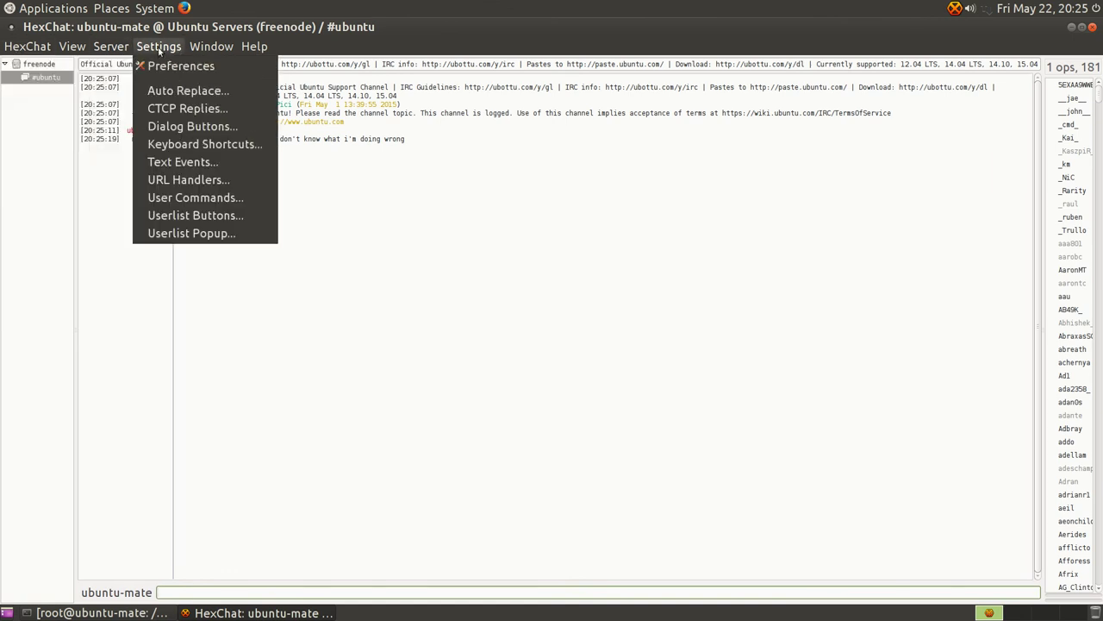
{"action": "left_click", "coordinate": [163, 67]}
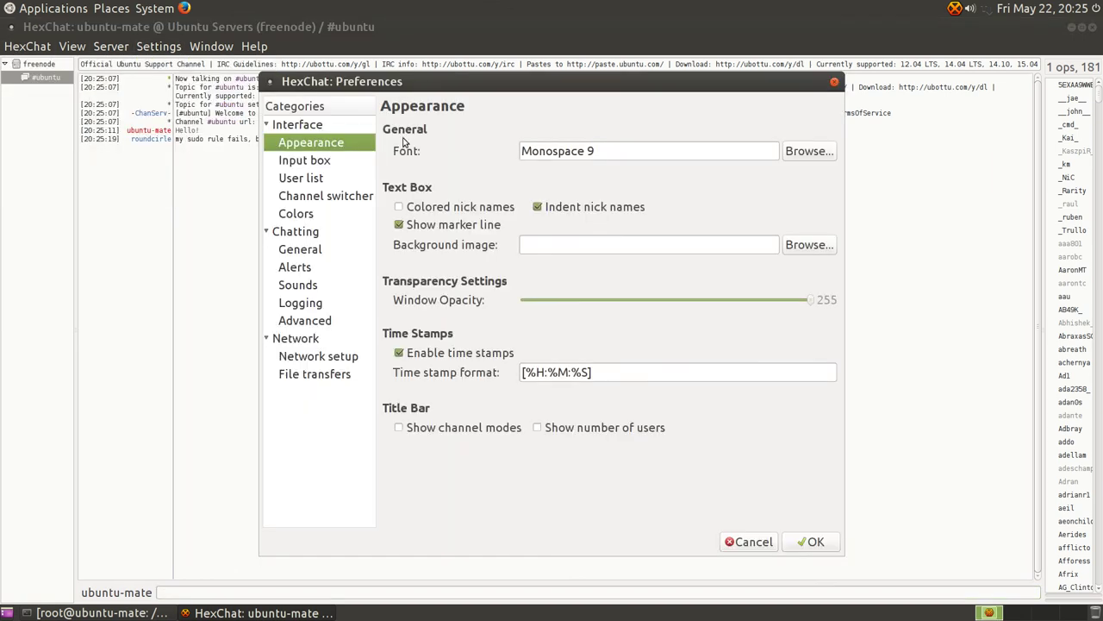
{"action": "left_click", "coordinate": [315, 162]}
{"action": "left_click", "coordinate": [311, 181]}
{"action": "left_click", "coordinate": [306, 213]}
{"action": "left_click", "coordinate": [319, 249]}
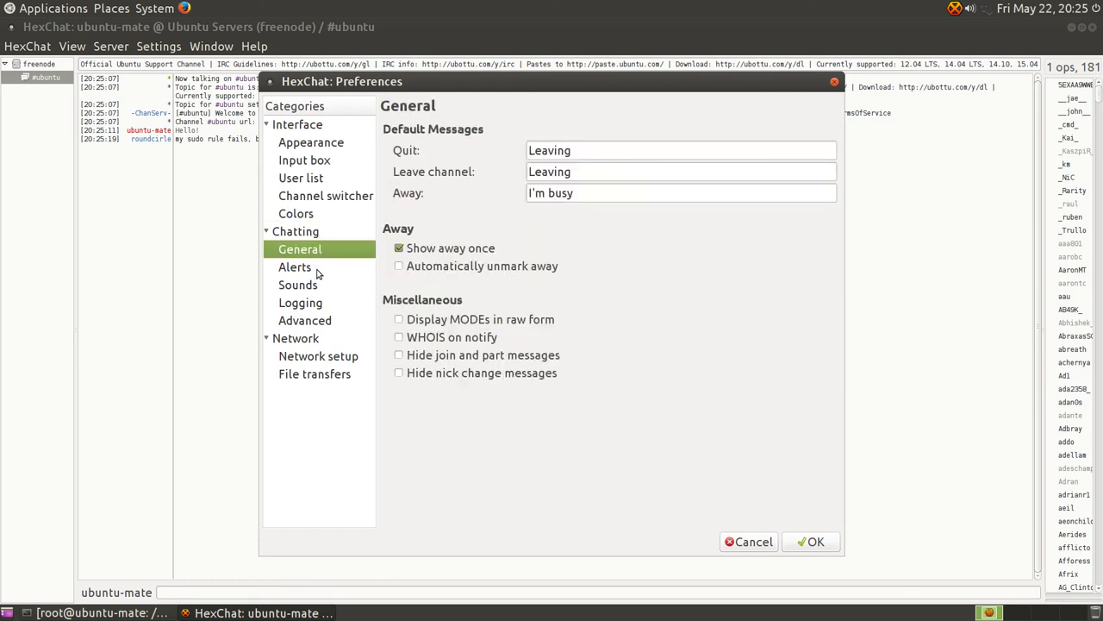
{"action": "left_click", "coordinate": [316, 271]}
{"action": "left_click", "coordinate": [306, 303]}
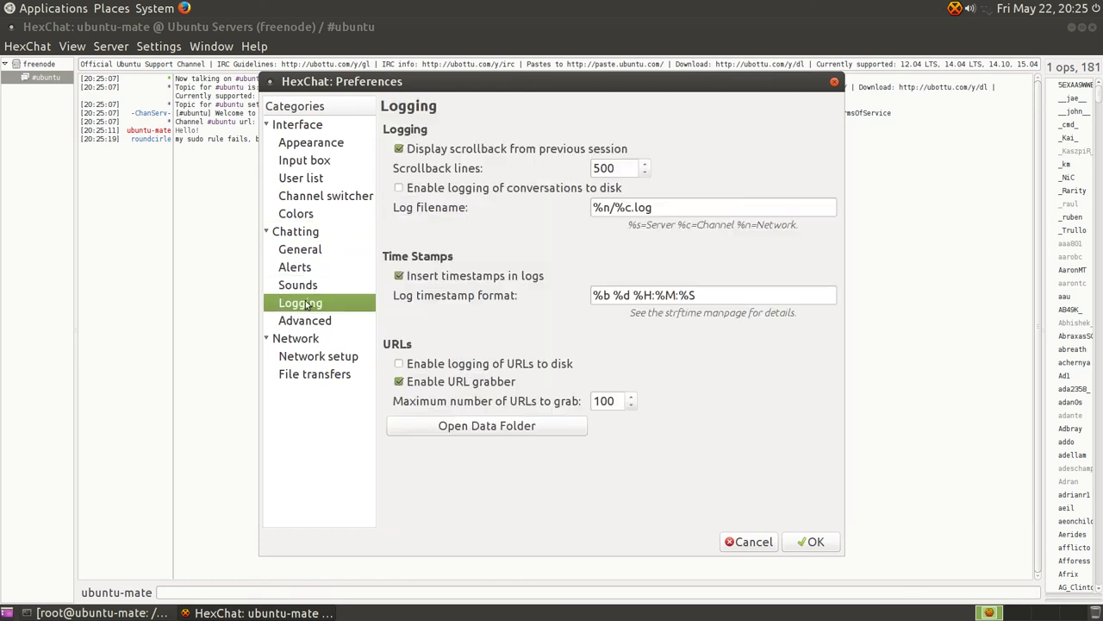
{"action": "left_click", "coordinate": [317, 356]}
{"action": "left_click", "coordinate": [317, 376]}
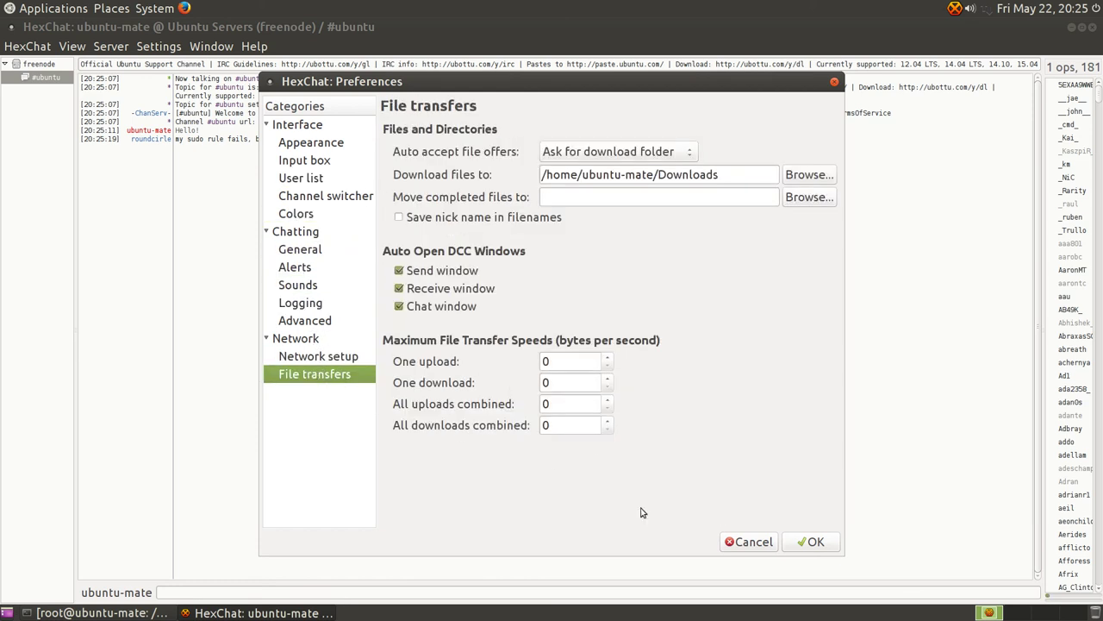
{"action": "left_click", "coordinate": [810, 542]}
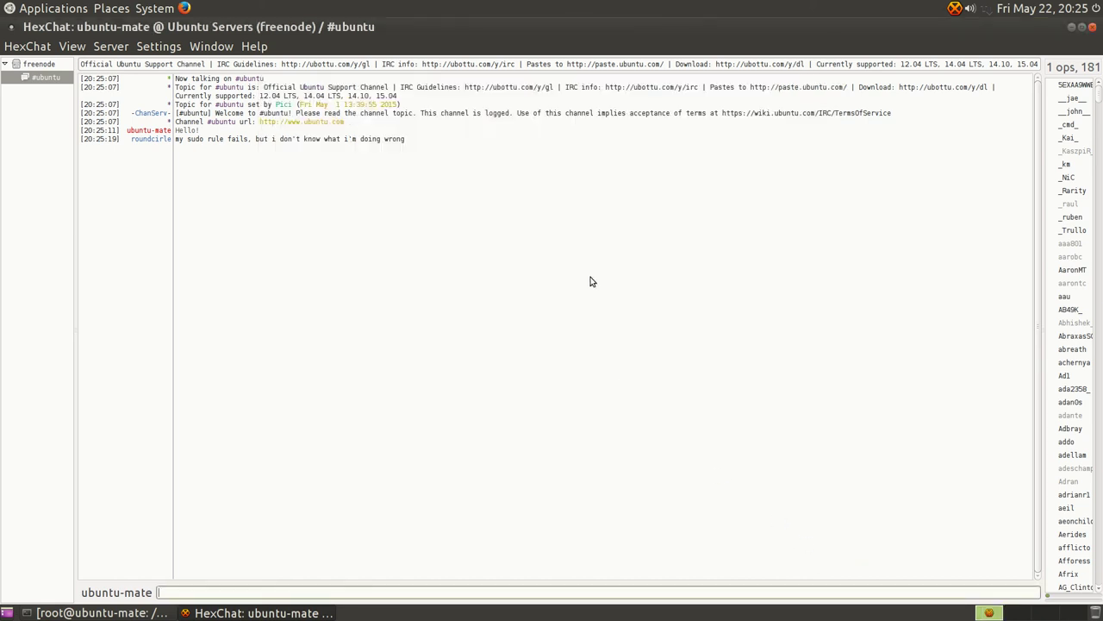
Quit HexChat and open Pidgin Internet Messenger.
{"action": "key", "text": "ctrl+q"}
{"action": "left_click", "coordinate": [669, 392]}
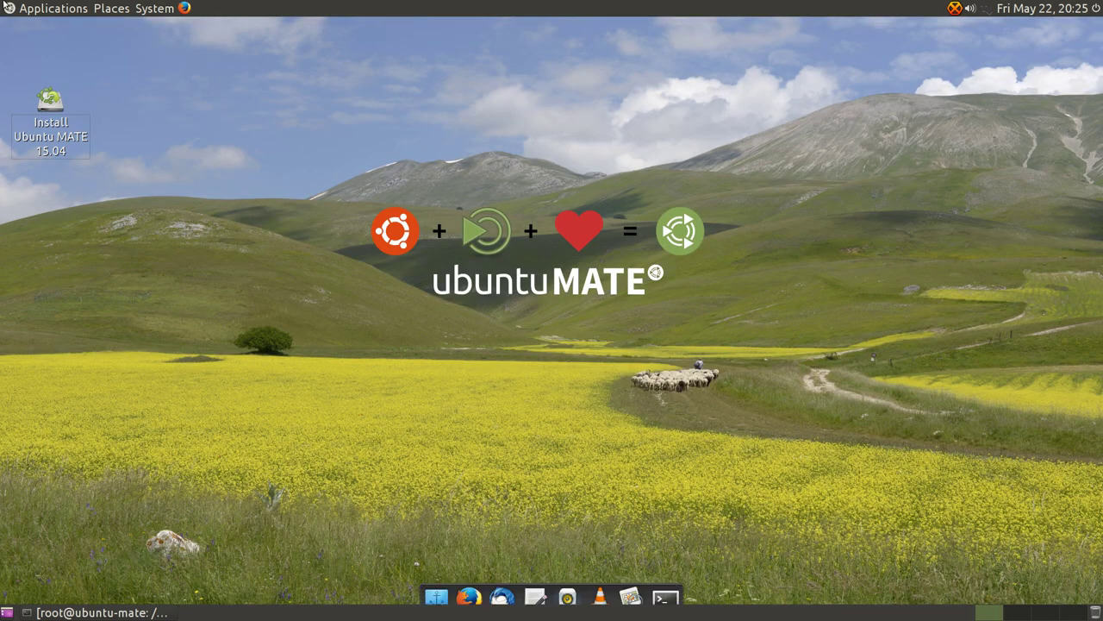
{"action": "left_click", "coordinate": [51, 8]}
{"action": "mouse_move", "coordinate": [54, 82]}
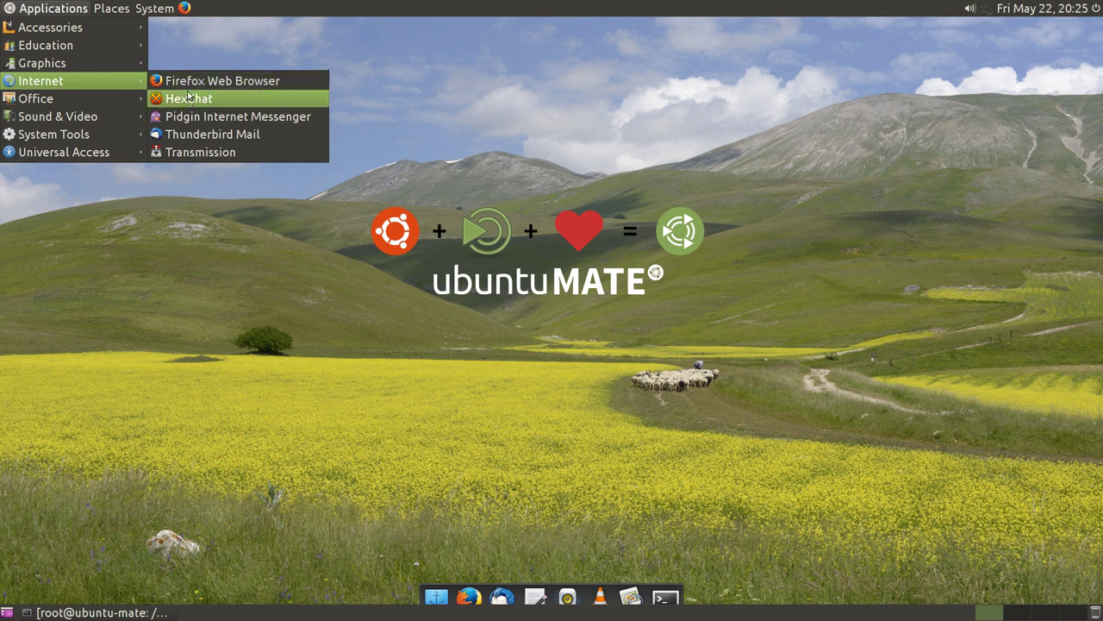
{"action": "left_click", "coordinate": [197, 118]}
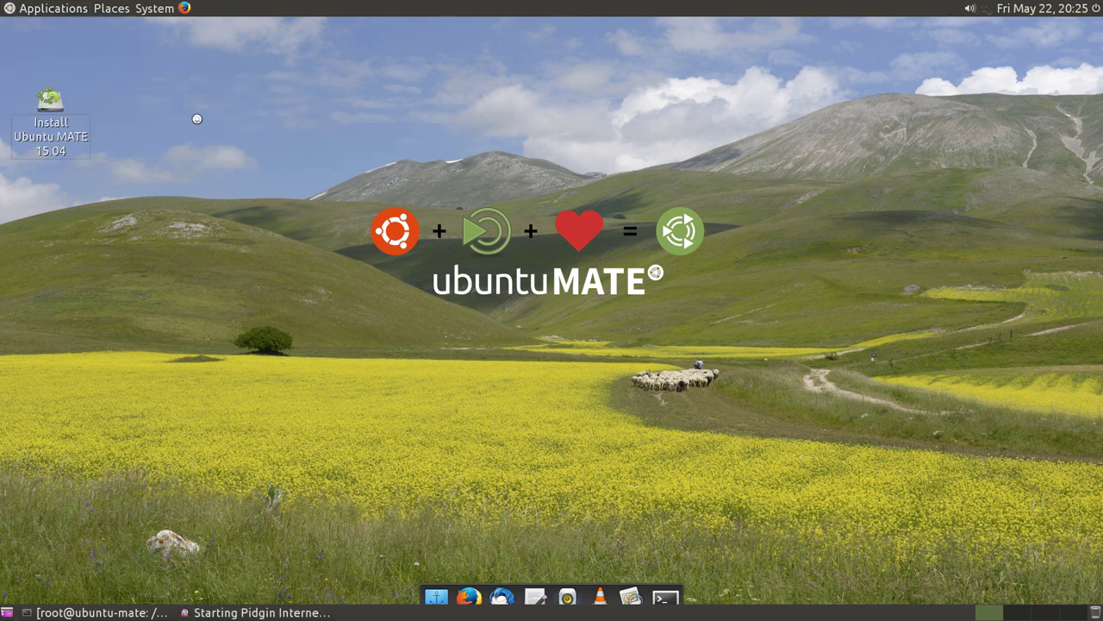
Examine the Advanced, Proxy and Basic settings for adding a Pidgin account, and cancel without adding one.
{"action": "left_click", "coordinate": [470, 388]}
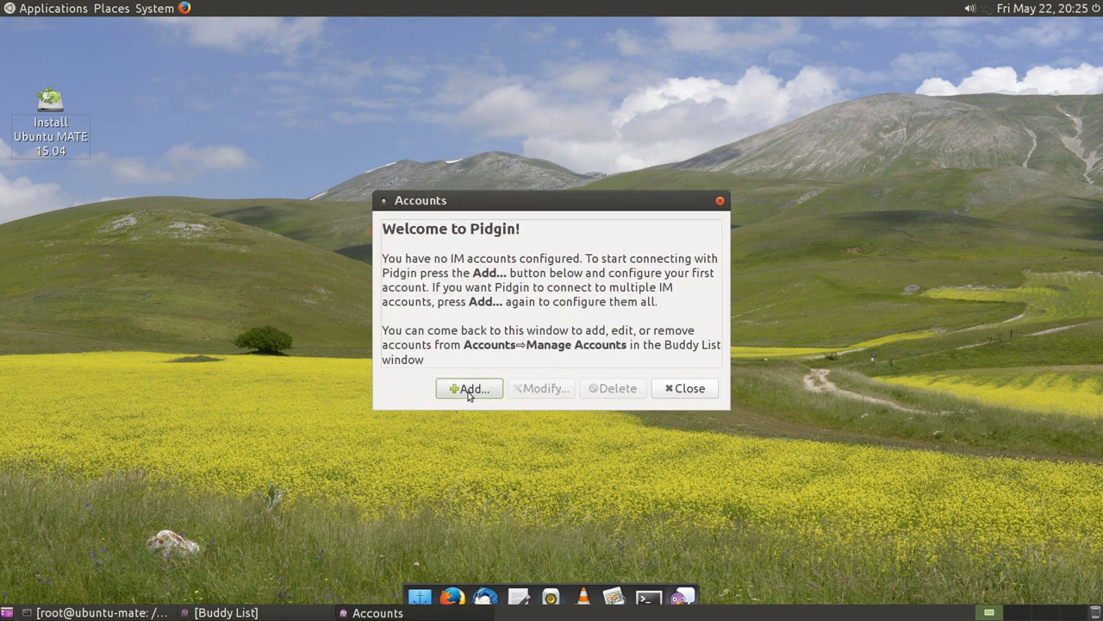
{"action": "left_click", "coordinate": [483, 175]}
{"action": "left_click", "coordinate": [525, 174]}
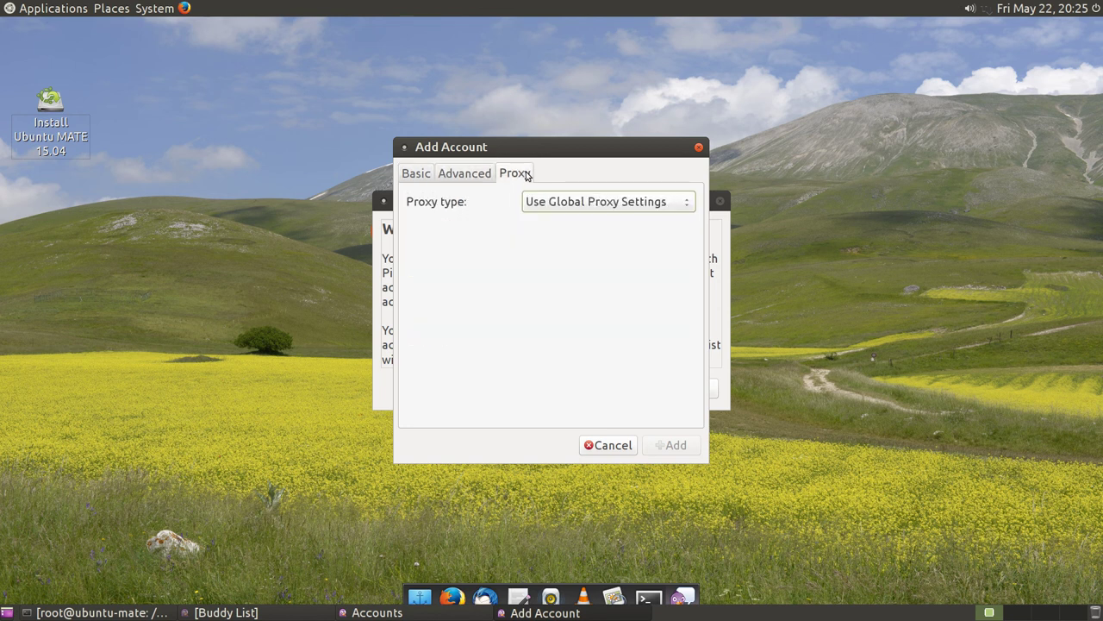
{"action": "left_click", "coordinate": [423, 173]}
{"action": "left_click", "coordinate": [621, 447]}
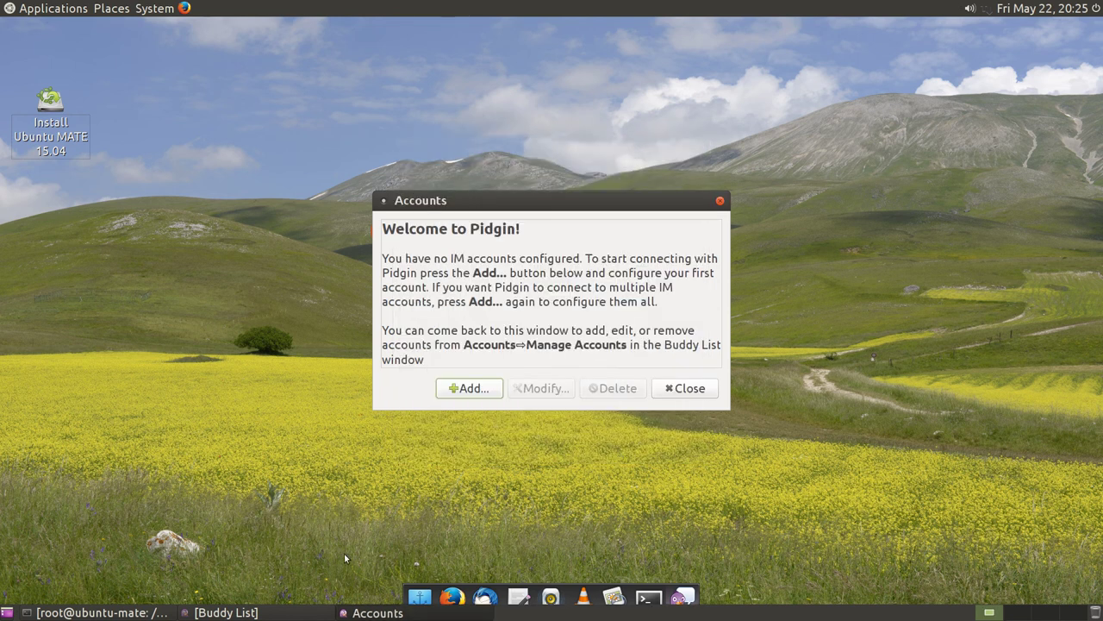
Close Pidgin's Accounts and Buddy List windows.
{"action": "right_click", "coordinate": [380, 612]}
{"action": "left_click", "coordinate": [379, 593]}
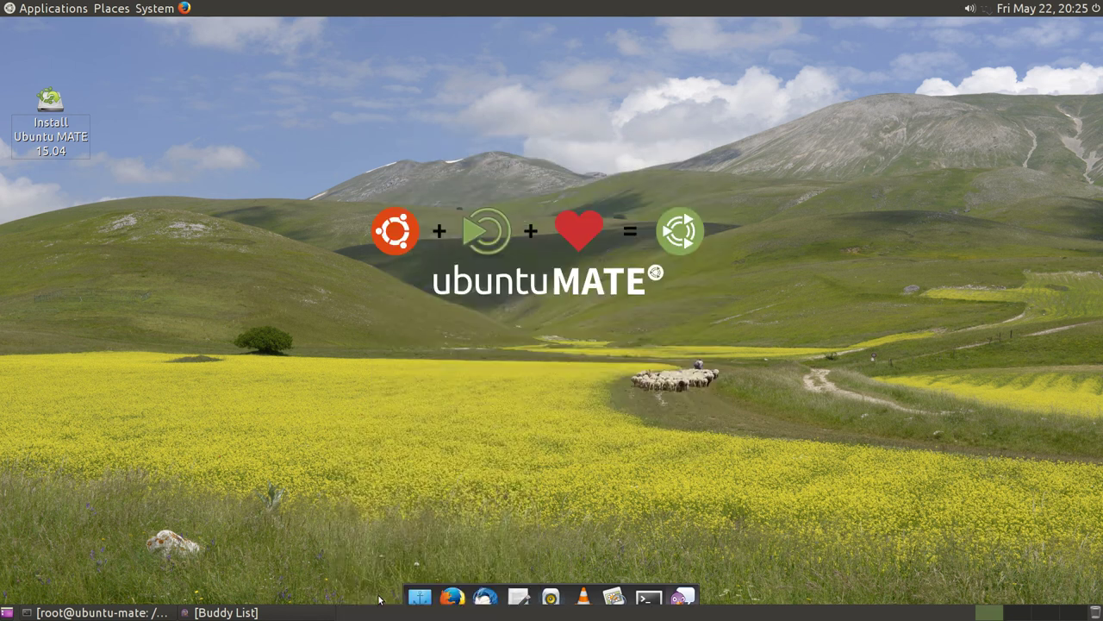
{"action": "right_click", "coordinate": [293, 612]}
{"action": "left_click", "coordinate": [296, 594]}
Open Thunderbird Mail from the Internet applications.
{"action": "left_click", "coordinate": [52, 7]}
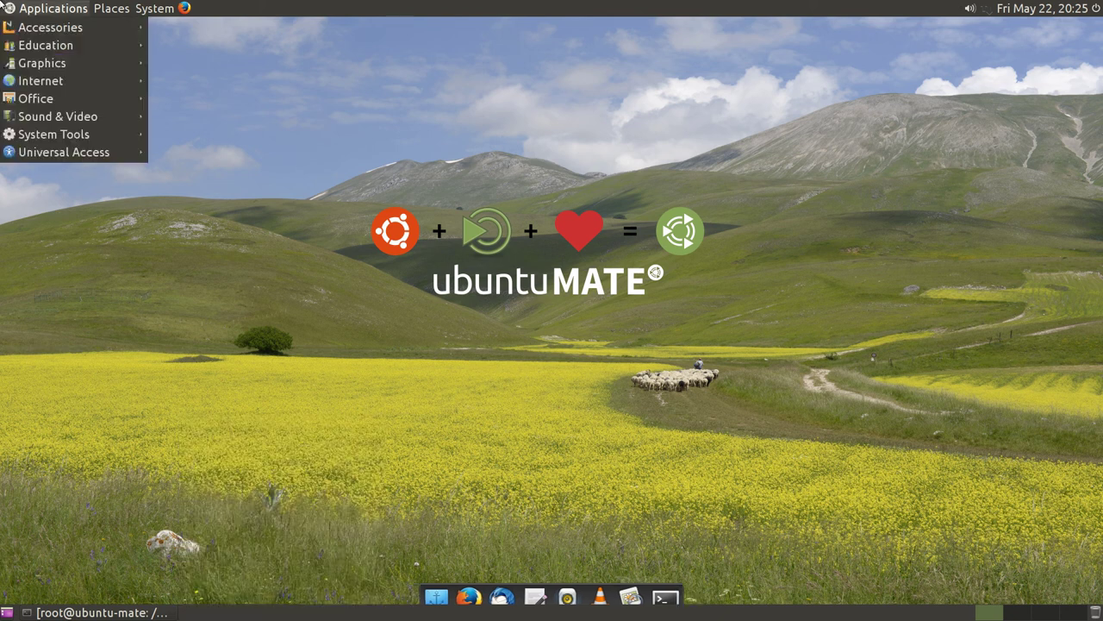
{"action": "mouse_move", "coordinate": [37, 86]}
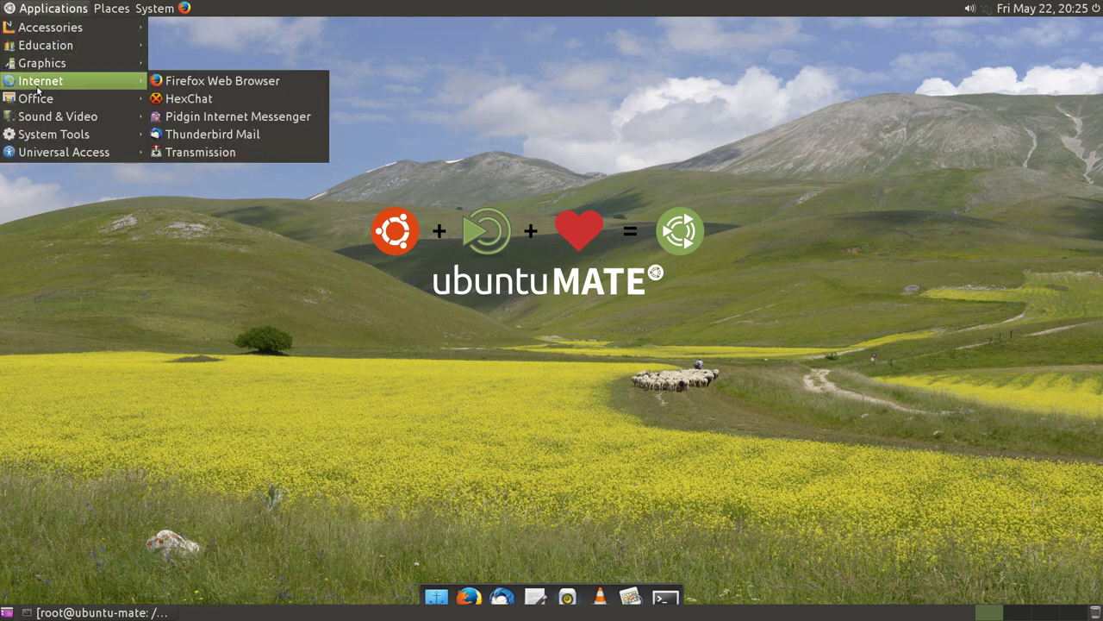
{"action": "left_click", "coordinate": [228, 133]}
Open Transmission from the Internet applications while Thunderbird is starting.
{"action": "key", "text": "alt+F1"}
{"action": "mouse_move", "coordinate": [37, 80]}
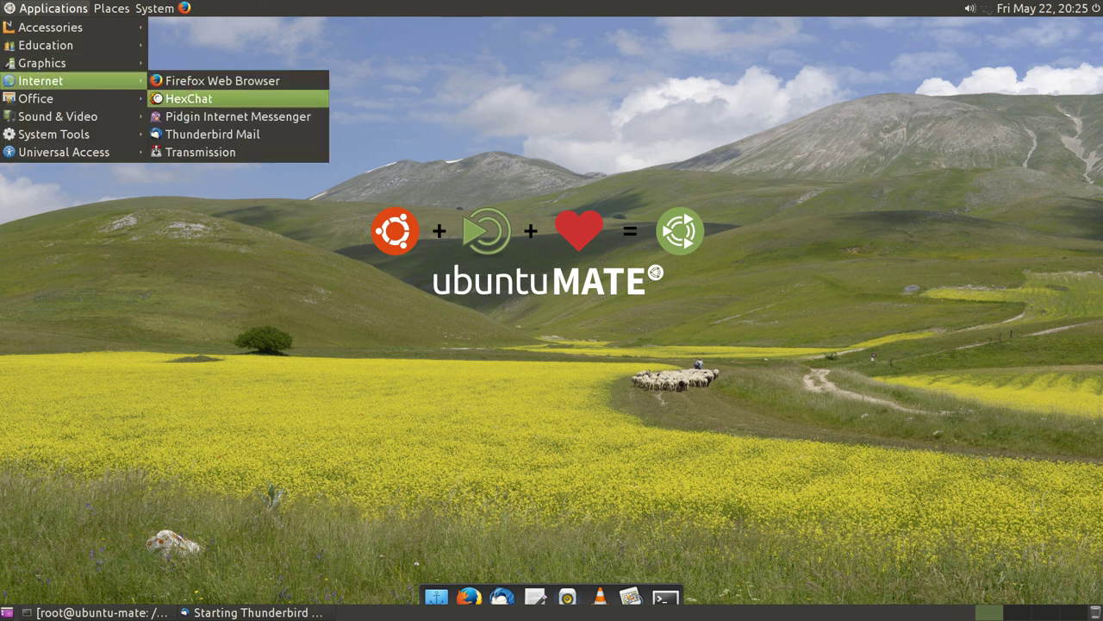
{"action": "left_click", "coordinate": [207, 152]}
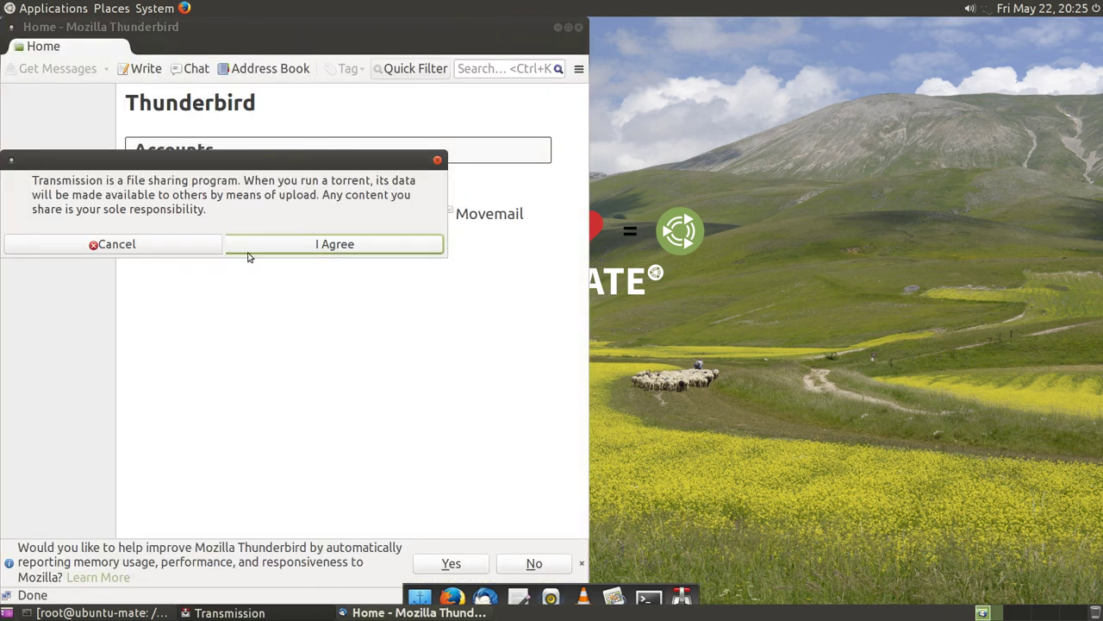
Accept Transmission's file-sharing notice and view its About information, closing the About window again.
{"action": "left_click", "coordinate": [270, 247]}
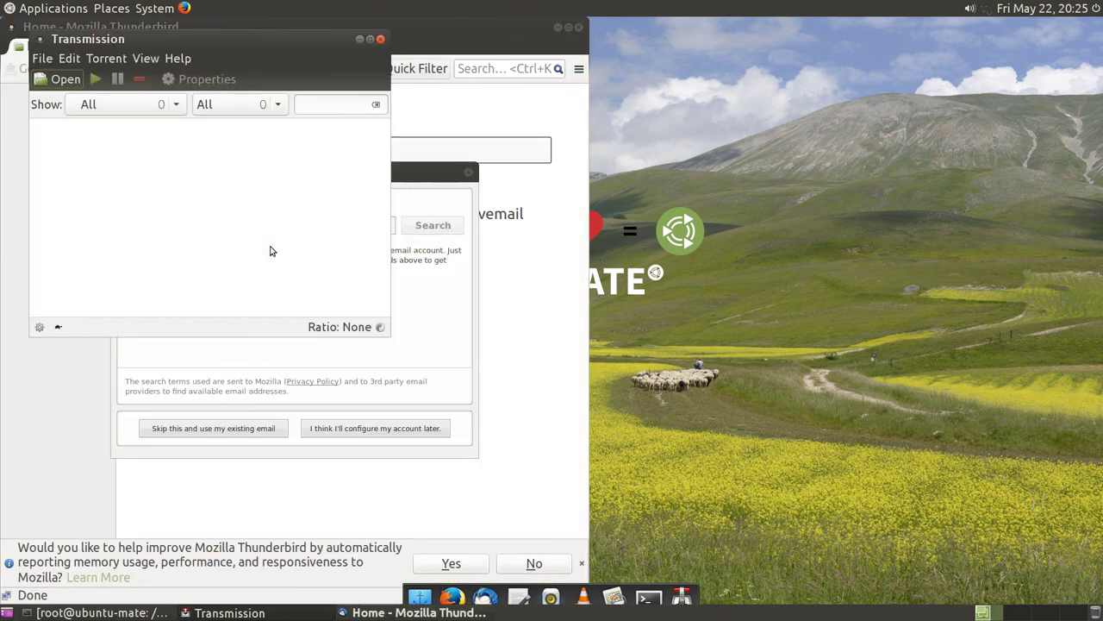
{"action": "left_click", "coordinate": [177, 58]}
{"action": "left_click", "coordinate": [194, 156]}
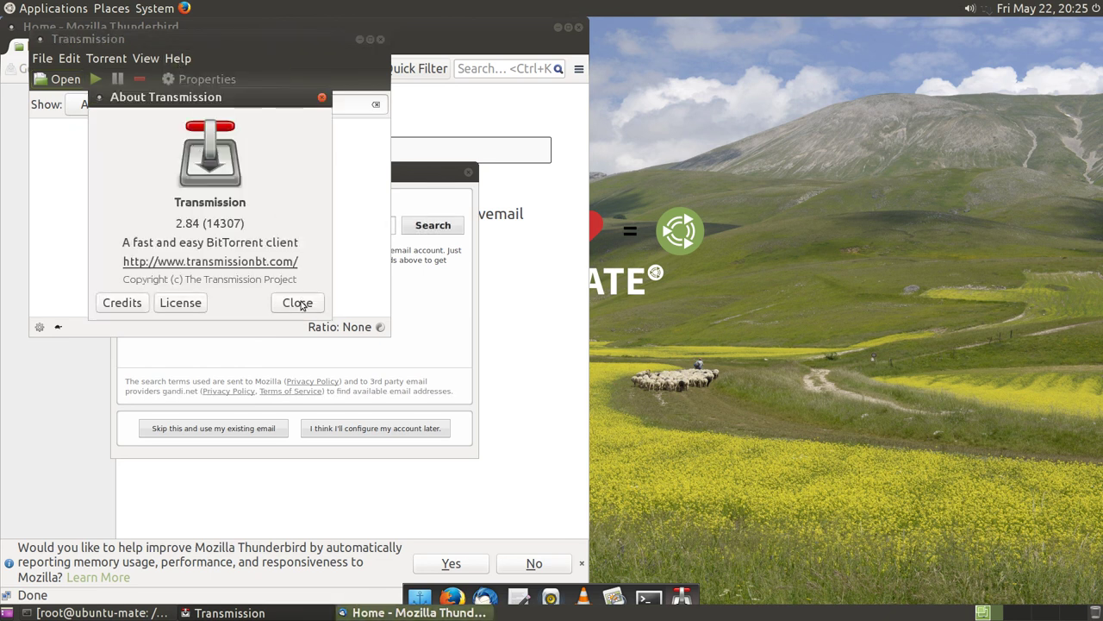
{"action": "left_click", "coordinate": [299, 302]}
Examine Transmission's preferences from Speed through Remote without changing anything, and close the program.
{"action": "left_click", "coordinate": [178, 57]}
{"action": "mouse_move", "coordinate": [145, 57]}
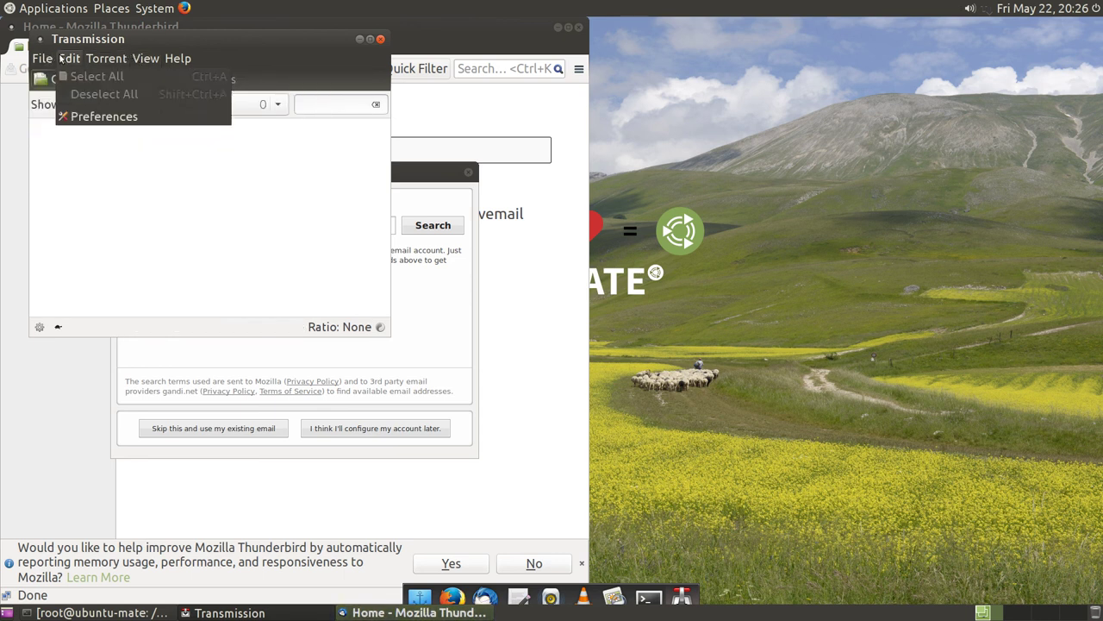
{"action": "mouse_move", "coordinate": [54, 56]}
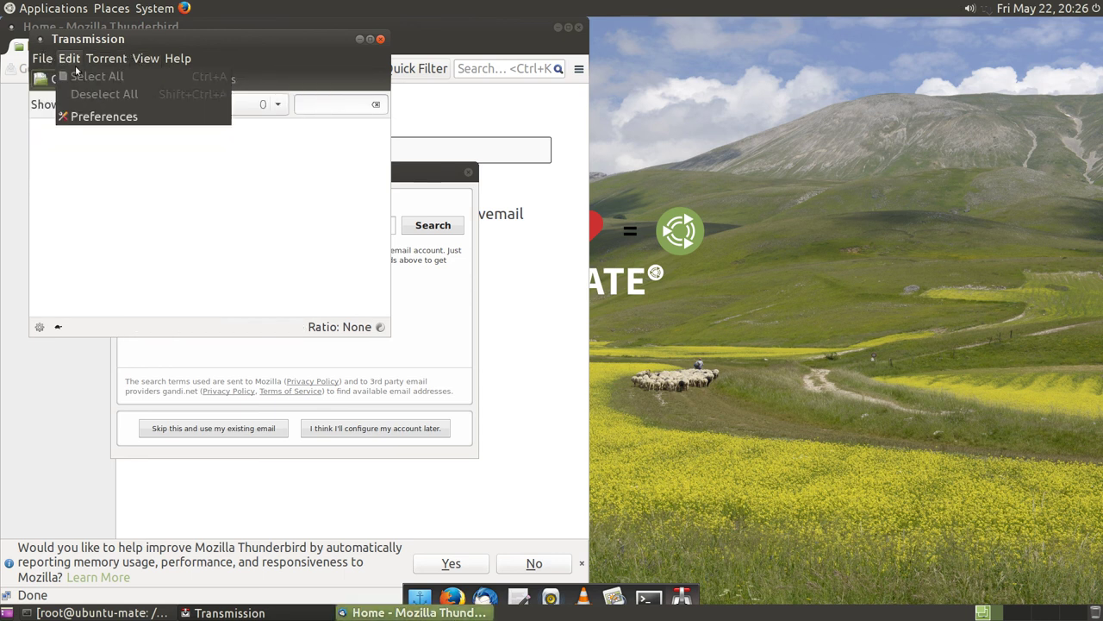
{"action": "left_click", "coordinate": [105, 121]}
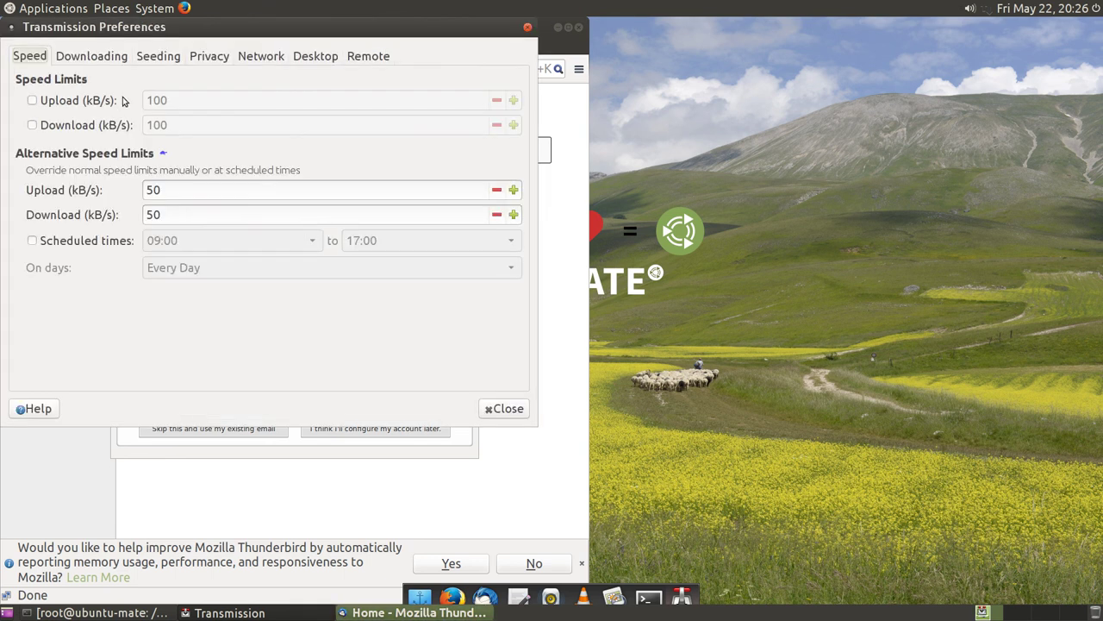
{"action": "left_click", "coordinate": [92, 61]}
{"action": "left_click", "coordinate": [145, 59]}
{"action": "left_click", "coordinate": [229, 58]}
{"action": "left_click", "coordinate": [276, 56]}
{"action": "left_click", "coordinate": [315, 55]}
{"action": "left_click", "coordinate": [368, 55]}
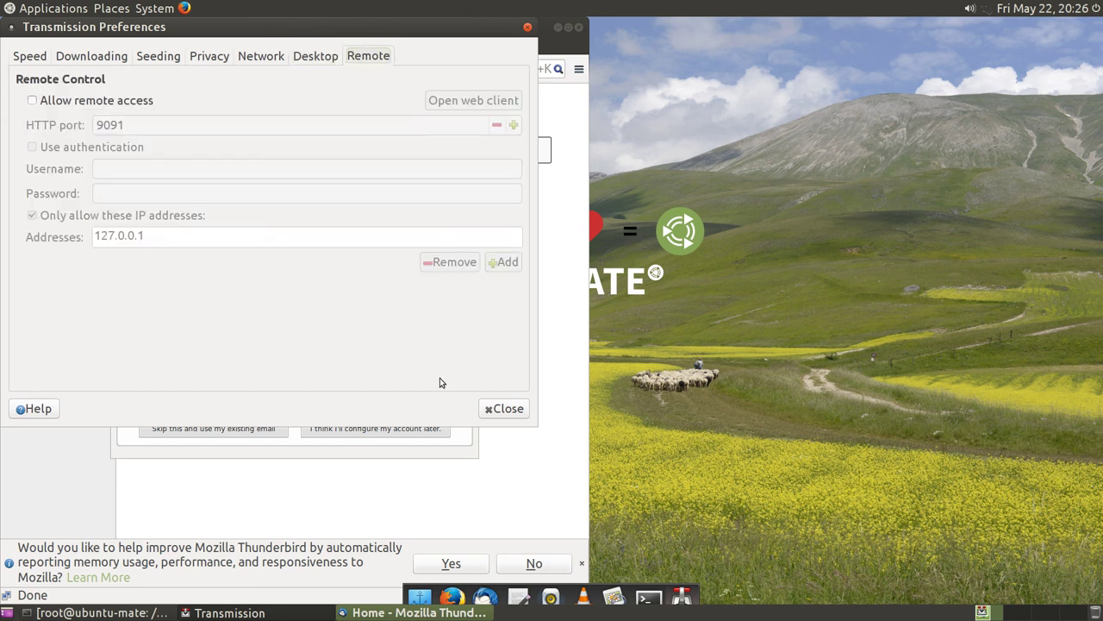
{"action": "left_click", "coordinate": [503, 409]}
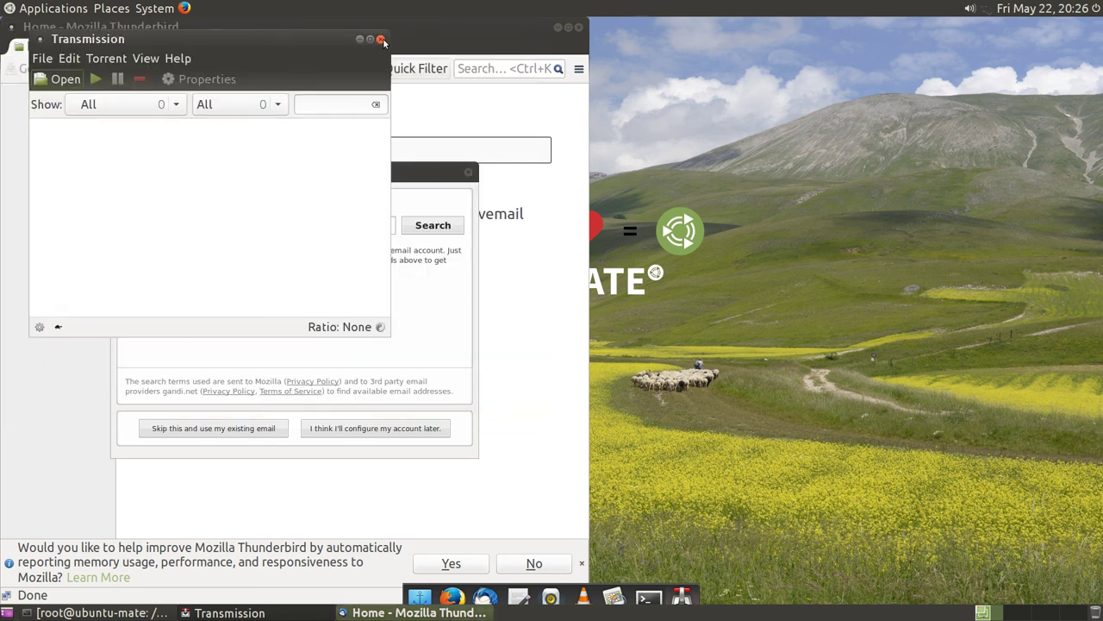
{"action": "left_click", "coordinate": [381, 40]}
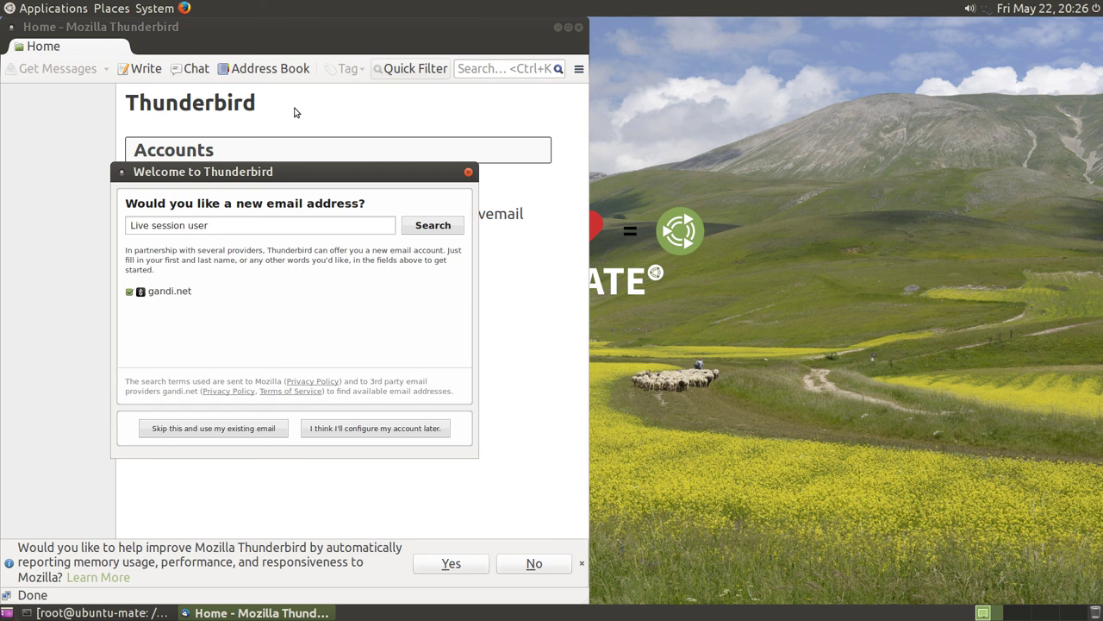
Skip Thunderbird's new email address offer, cancel the mail account setup and close Thunderbird.
{"action": "left_click", "coordinate": [263, 225]}
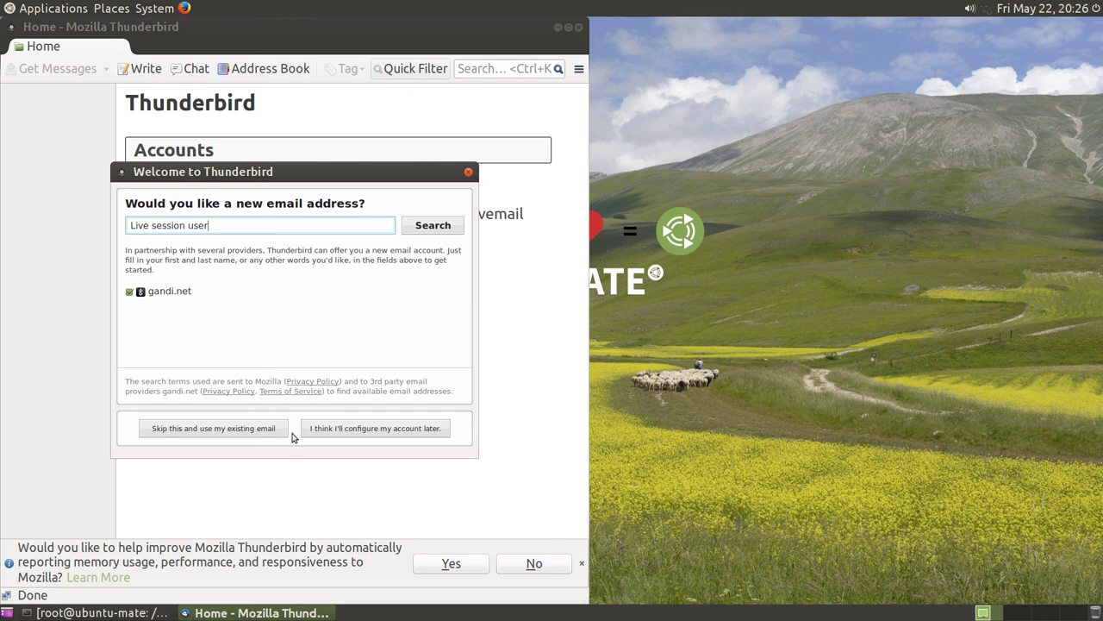
{"action": "left_click", "coordinate": [191, 436]}
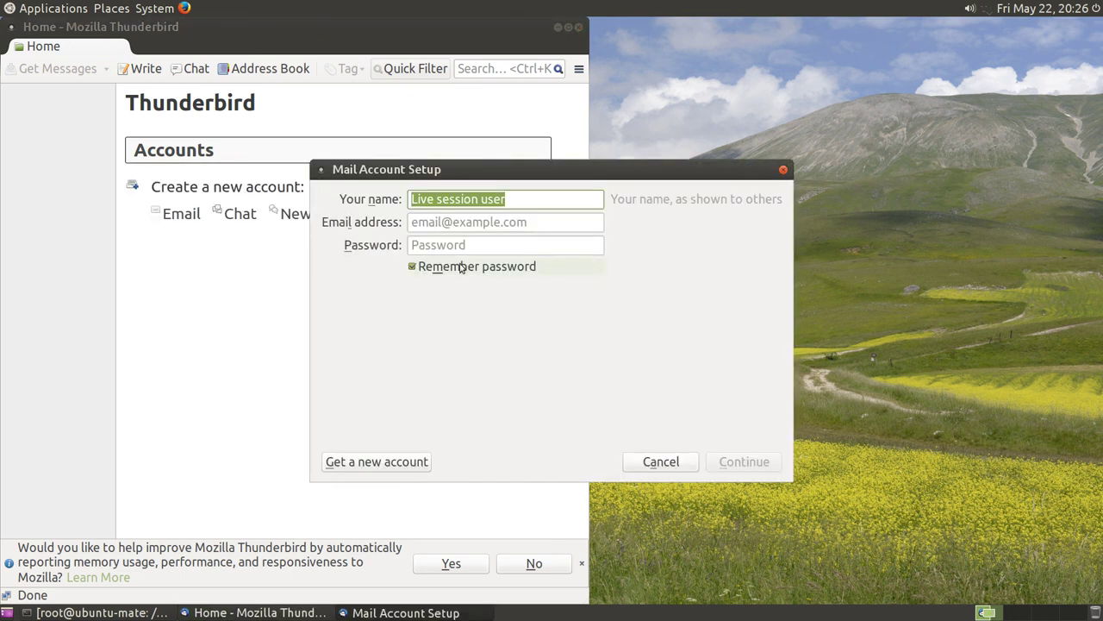
{"action": "left_click", "coordinate": [661, 462]}
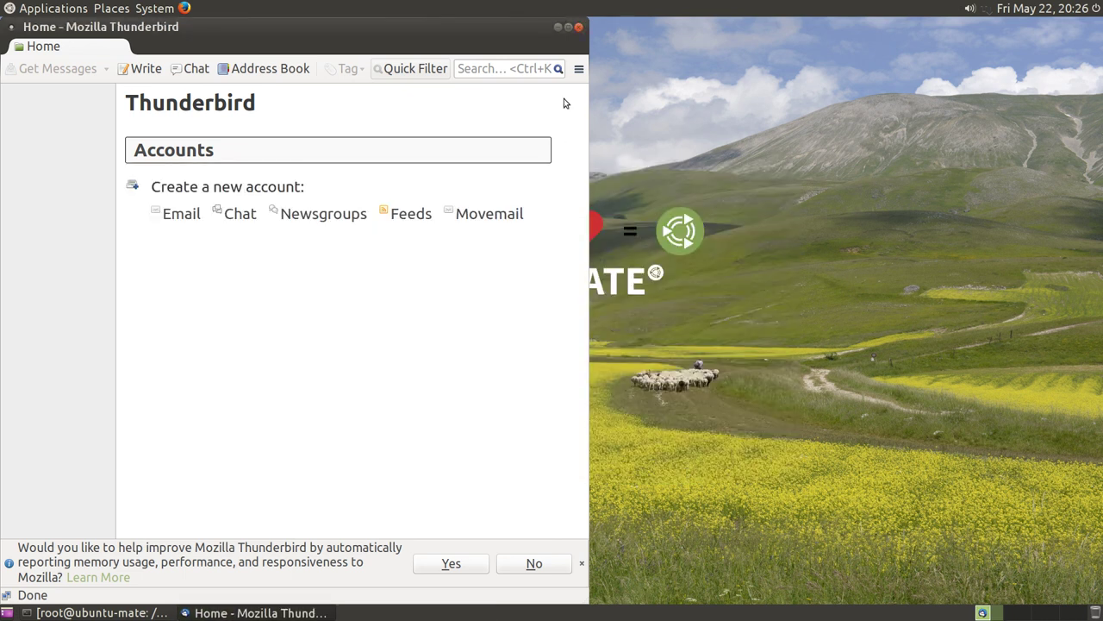
{"action": "left_click", "coordinate": [580, 29]}
Open Dictionary from the Office applications and look up "Mate", reading through its definitions.
{"action": "left_click", "coordinate": [54, 8]}
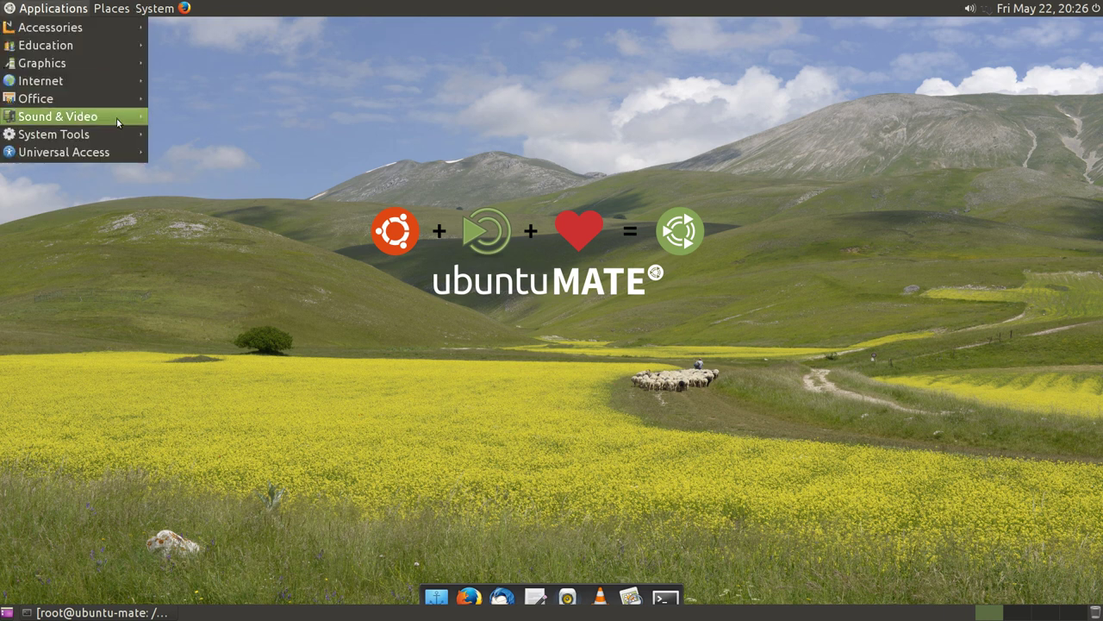
{"action": "mouse_move", "coordinate": [118, 83]}
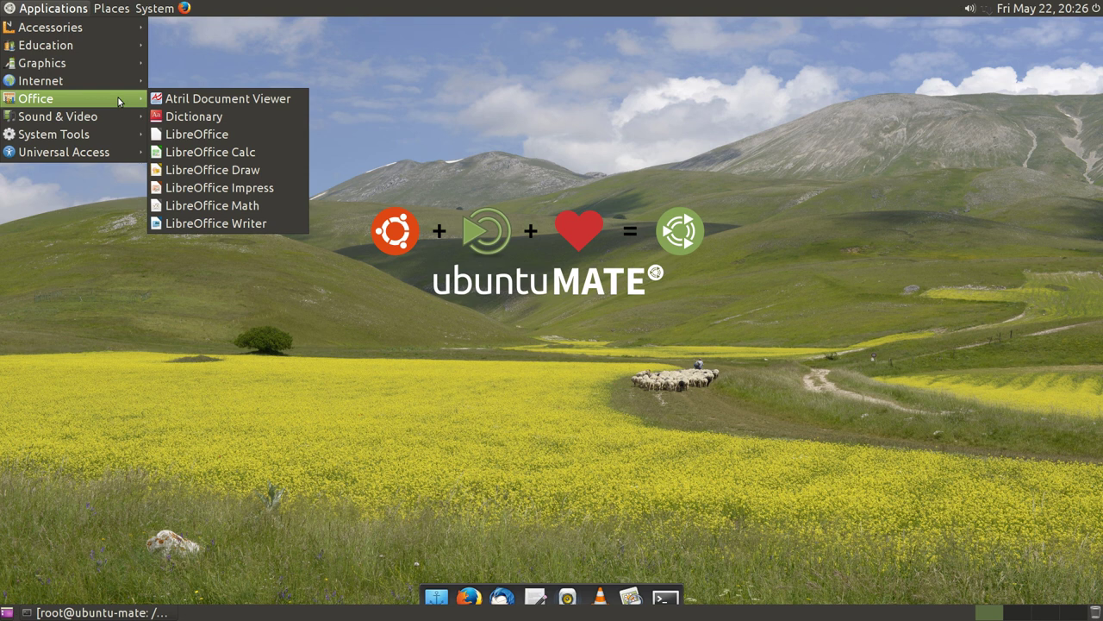
{"action": "left_click", "coordinate": [176, 116]}
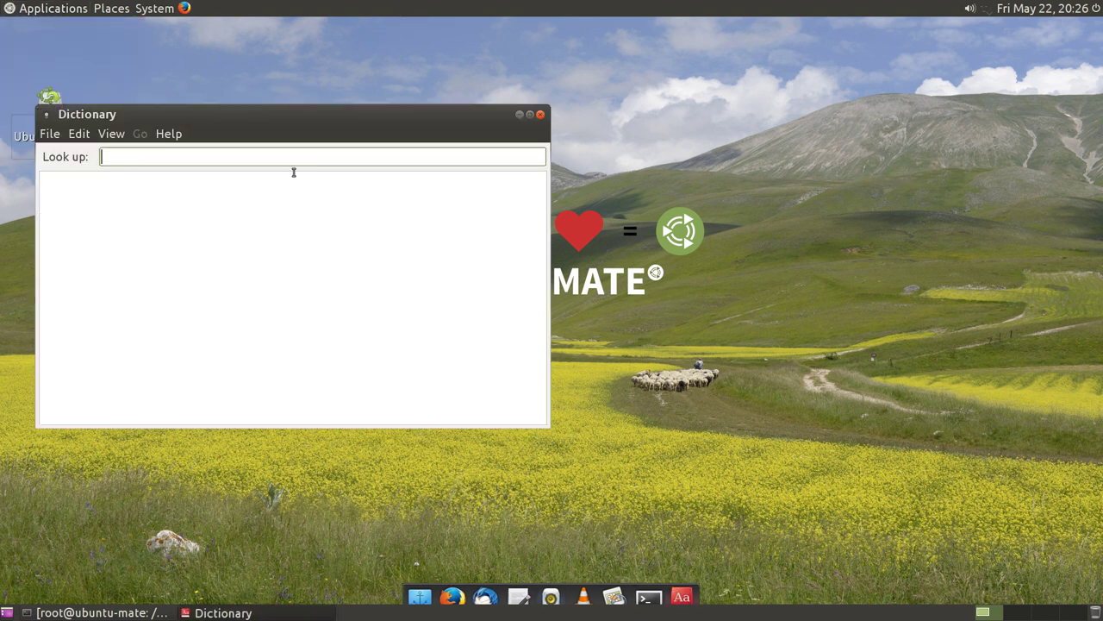
{"action": "type", "text": "Mate"}
{"action": "key", "text": "Return"}
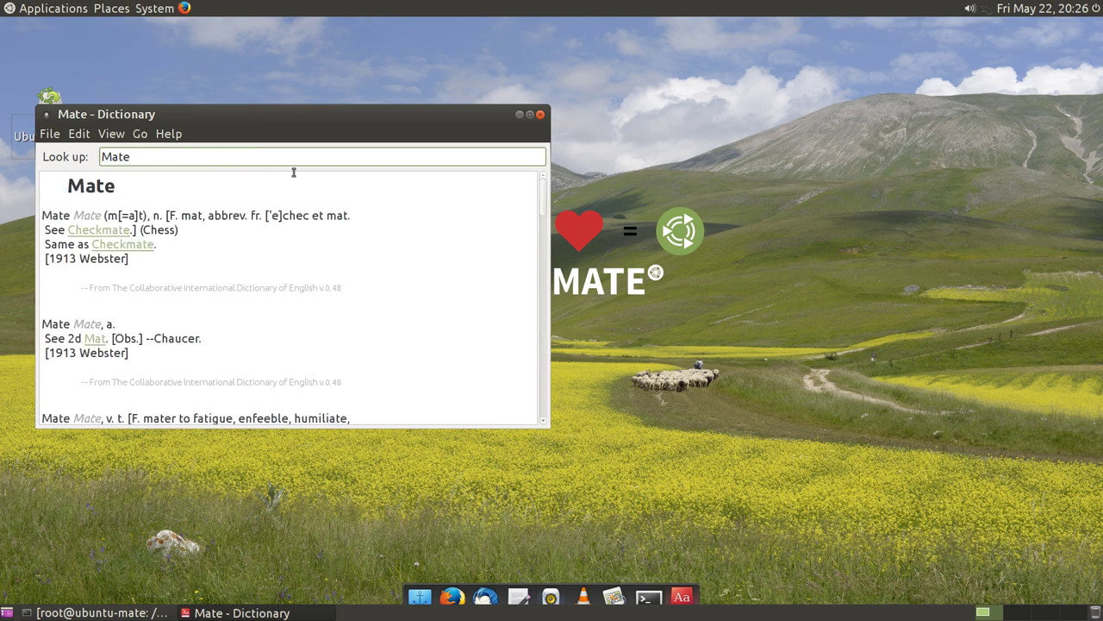
{"action": "scroll", "coordinate": [186, 268], "scroll_direction": "down", "scroll_amount": 8}
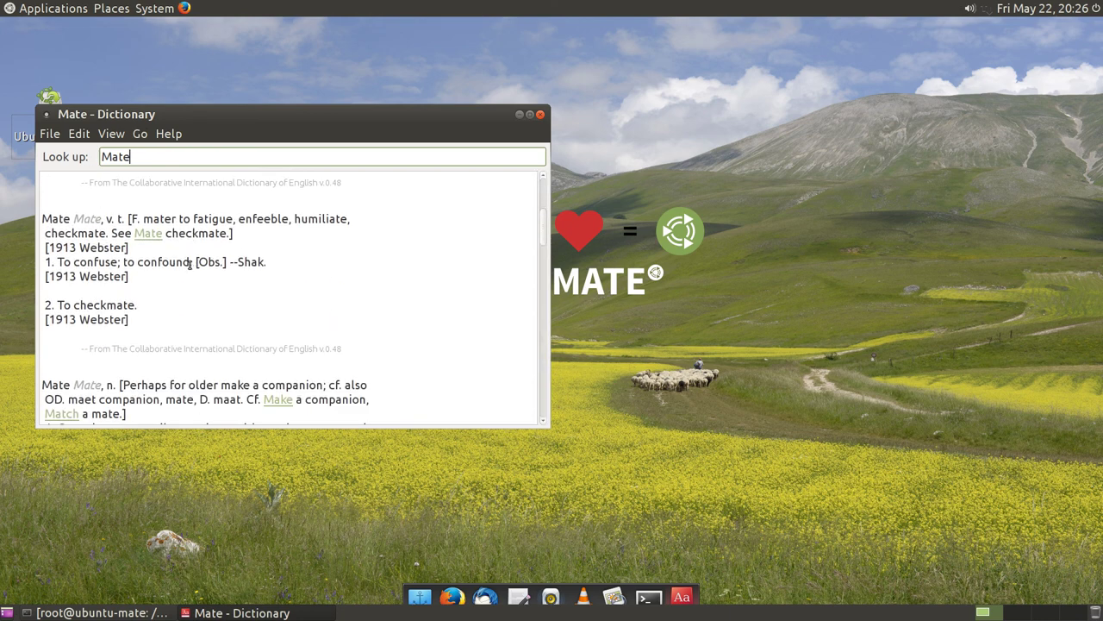
{"action": "scroll", "coordinate": [191, 276], "scroll_direction": "down", "scroll_amount": 20}
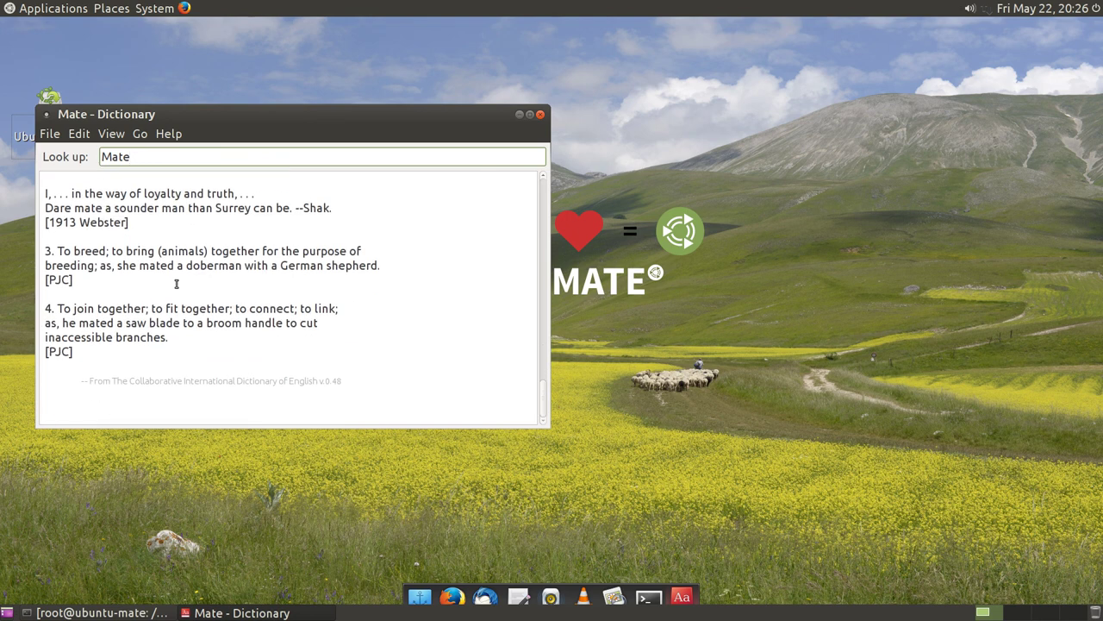
View Dictionary's About information and close the program.
{"action": "left_click", "coordinate": [166, 136]}
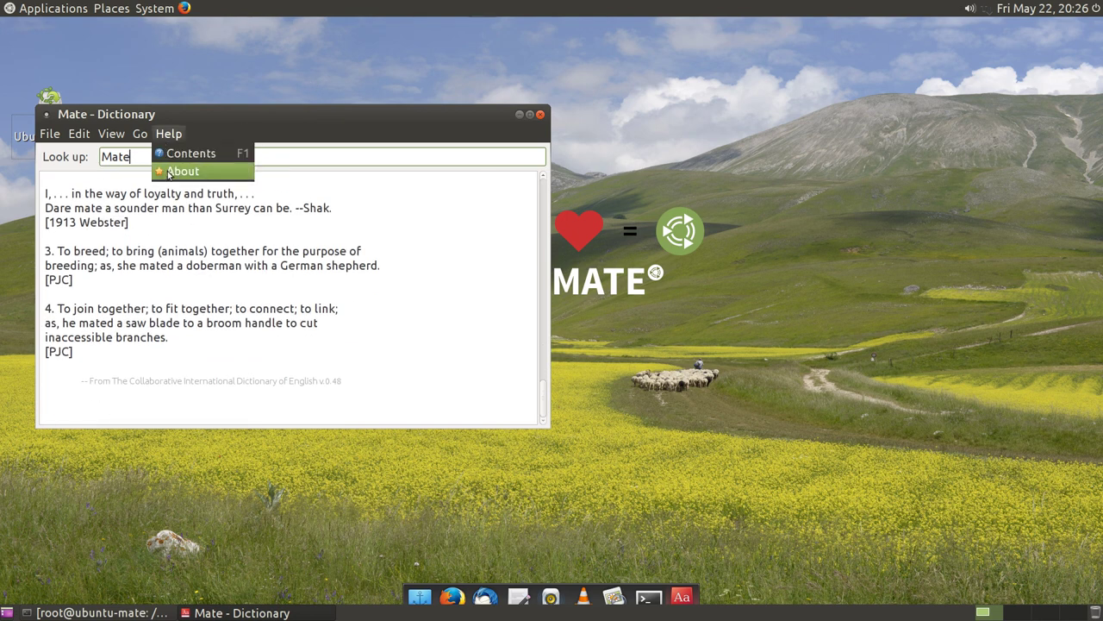
{"action": "left_click", "coordinate": [169, 172]}
{"action": "left_click", "coordinate": [339, 349]}
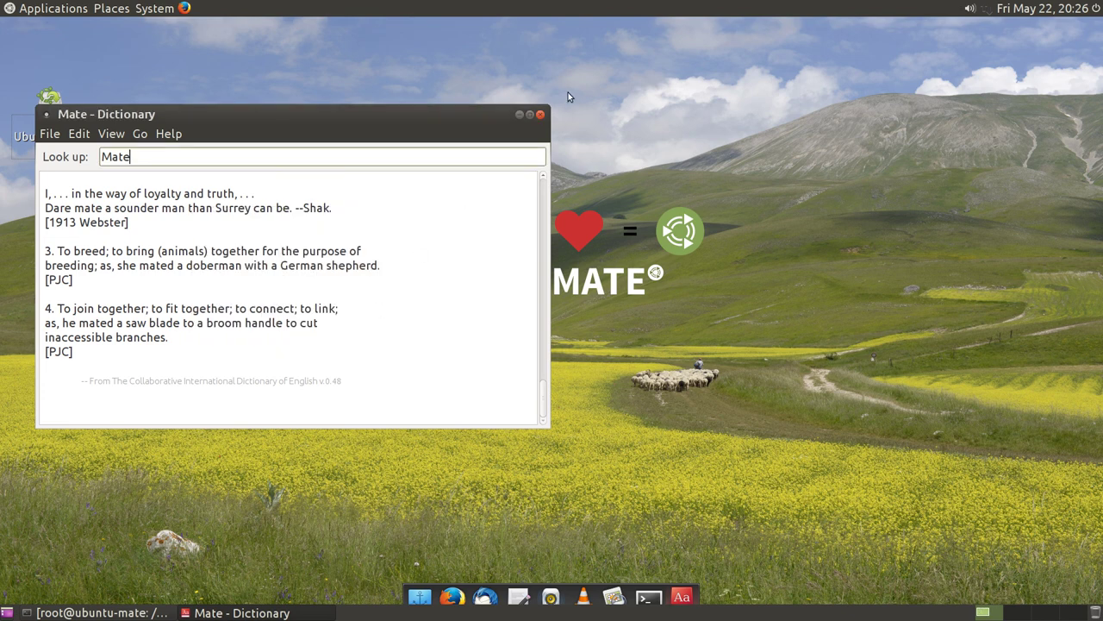
{"action": "left_click", "coordinate": [540, 116]}
Open Atril Document Viewer from the Office applications, view its About information and close it.
{"action": "left_click", "coordinate": [52, 8]}
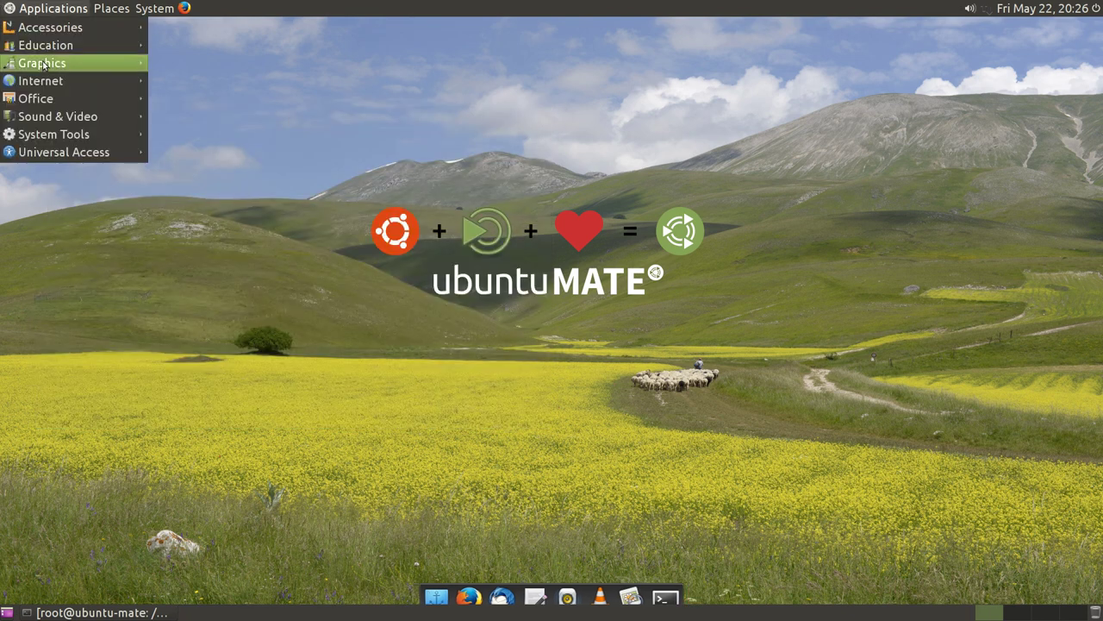
{"action": "mouse_move", "coordinate": [57, 85]}
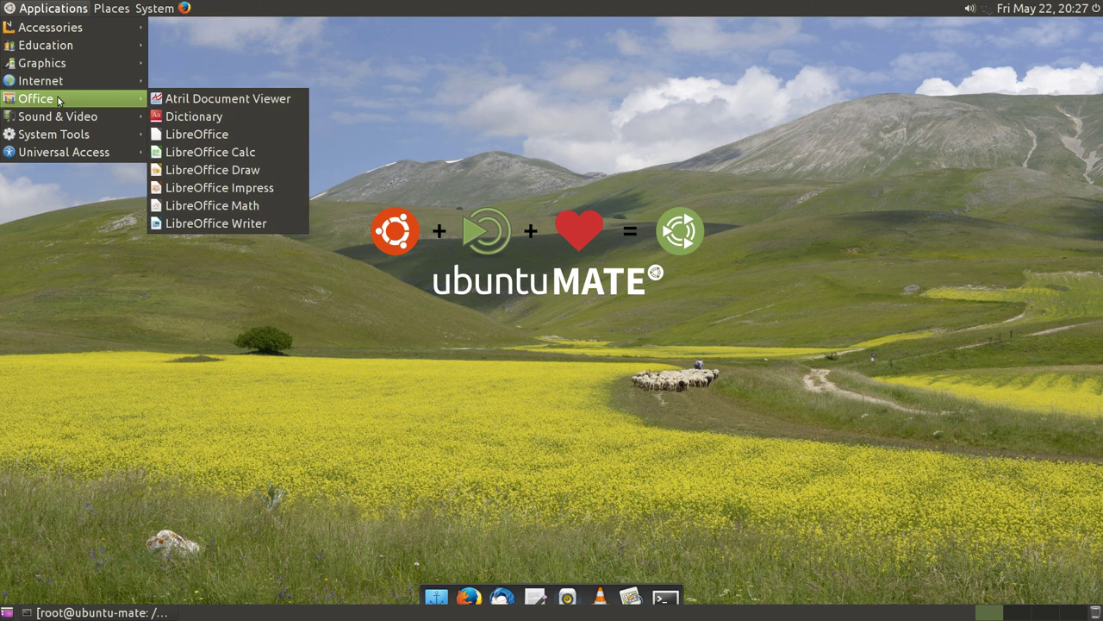
{"action": "left_click", "coordinate": [210, 100]}
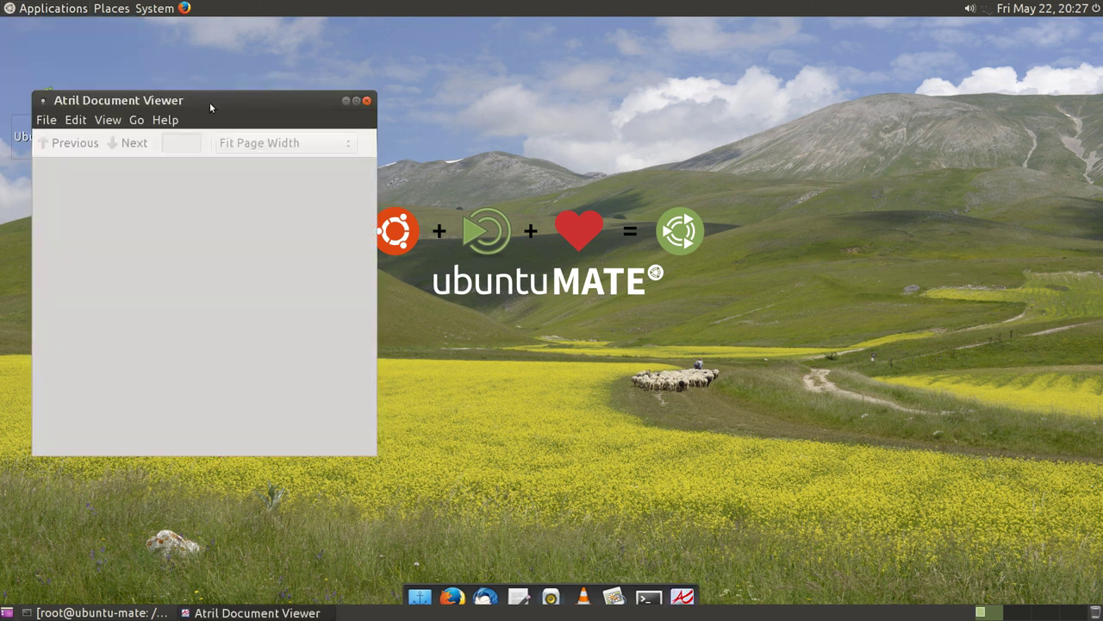
{"action": "left_click", "coordinate": [165, 119]}
{"action": "left_click", "coordinate": [179, 164]}
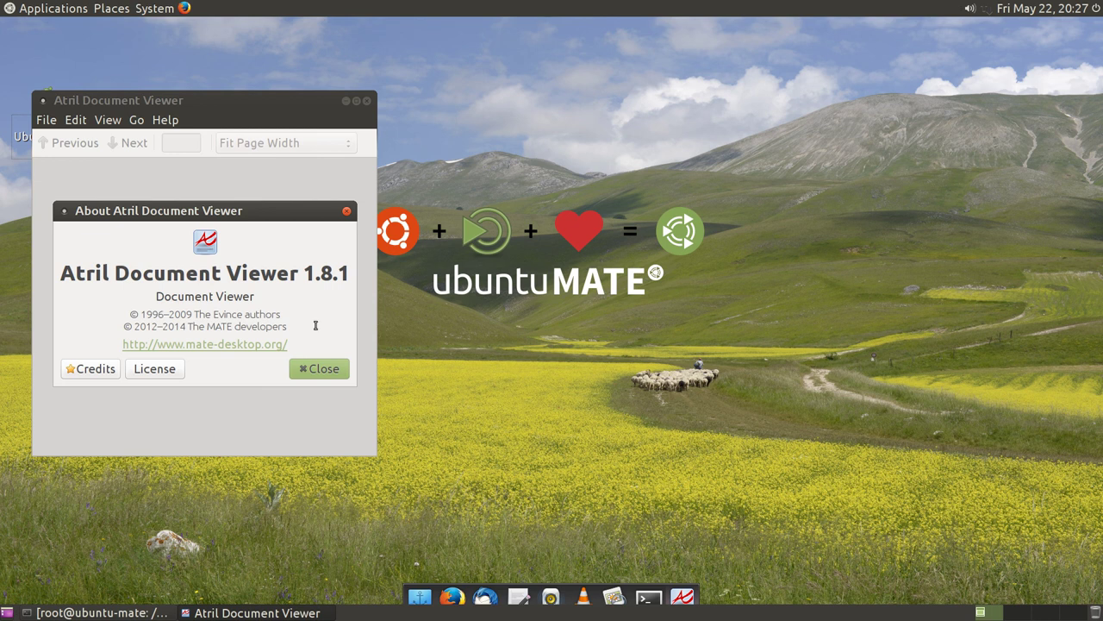
{"action": "left_click", "coordinate": [319, 369]}
{"action": "left_click", "coordinate": [367, 101]}
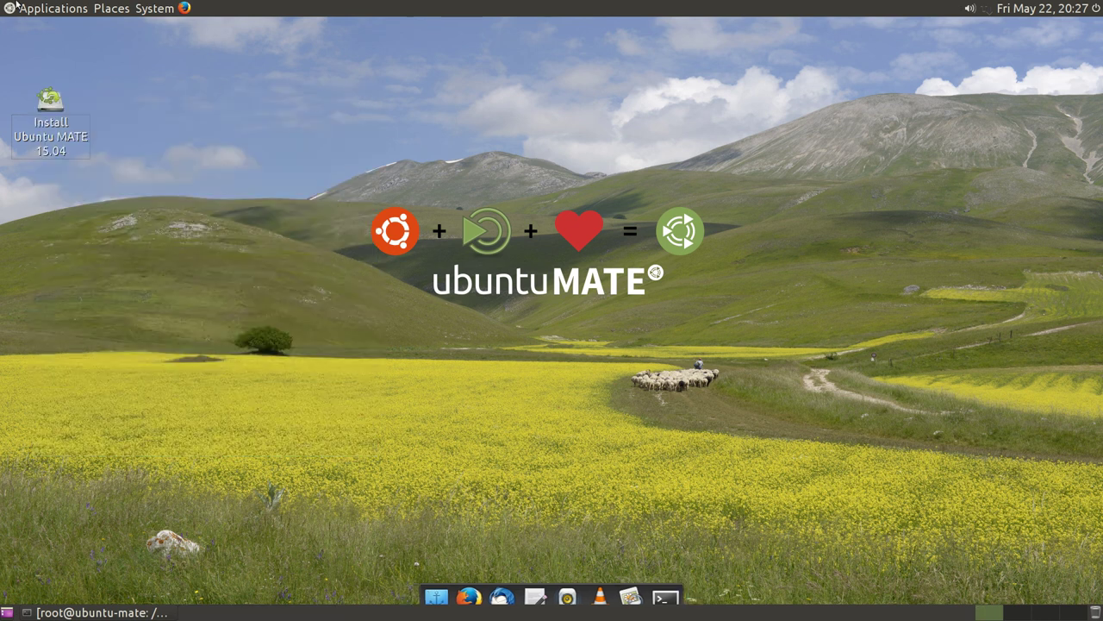
Open Brasero from the Sound & Video applications, look at a new audio project and close it.
{"action": "left_click", "coordinate": [52, 7]}
{"action": "mouse_move", "coordinate": [26, 121]}
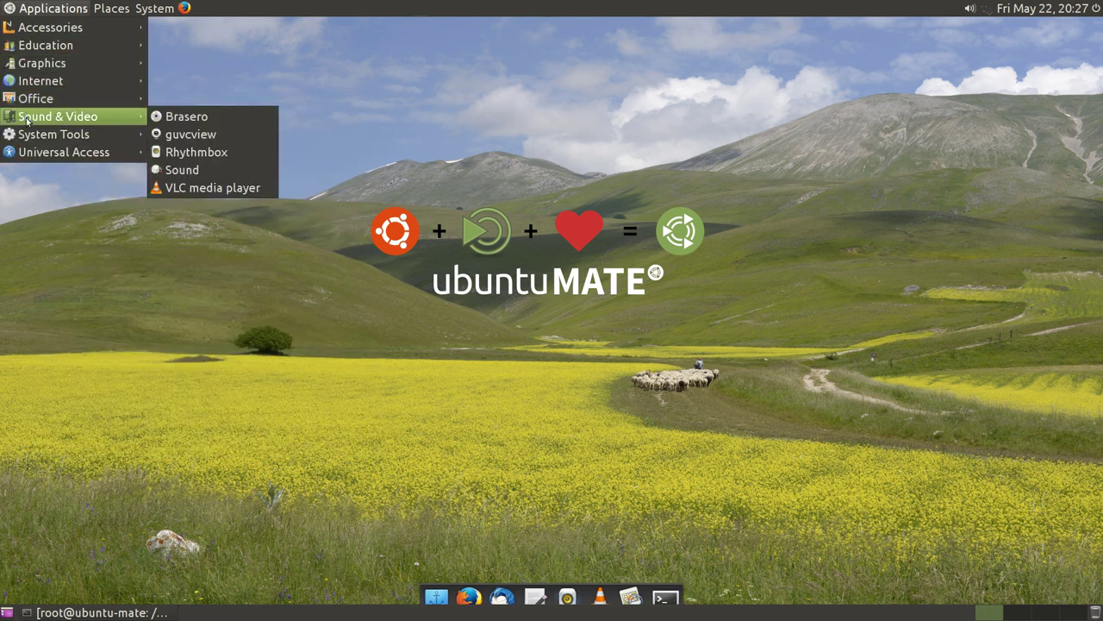
{"action": "left_click", "coordinate": [178, 119]}
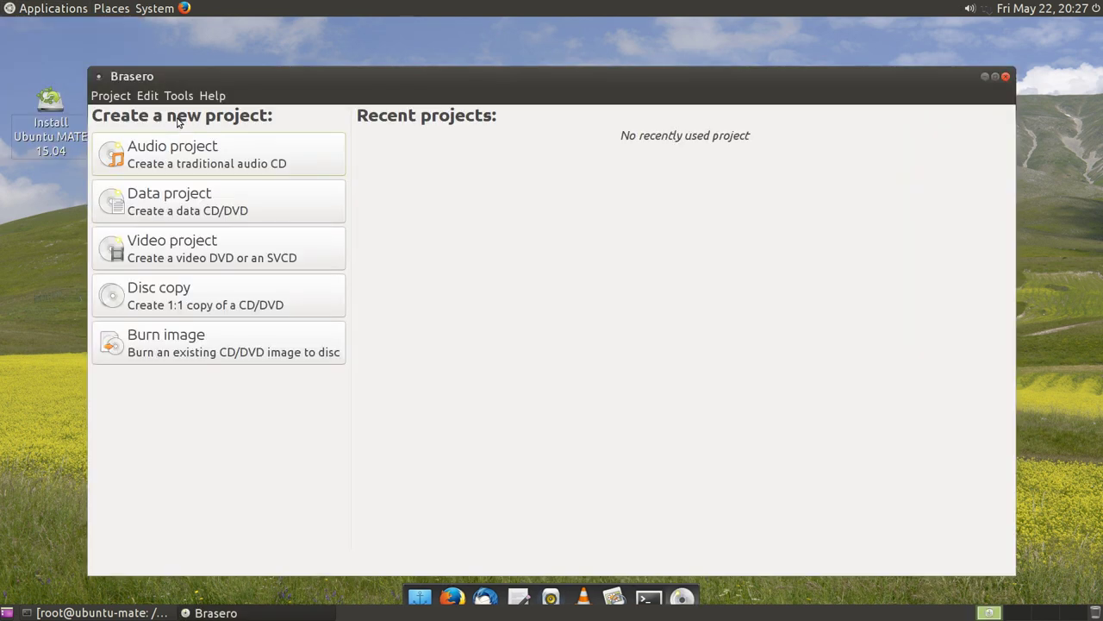
{"action": "left_click", "coordinate": [198, 172]}
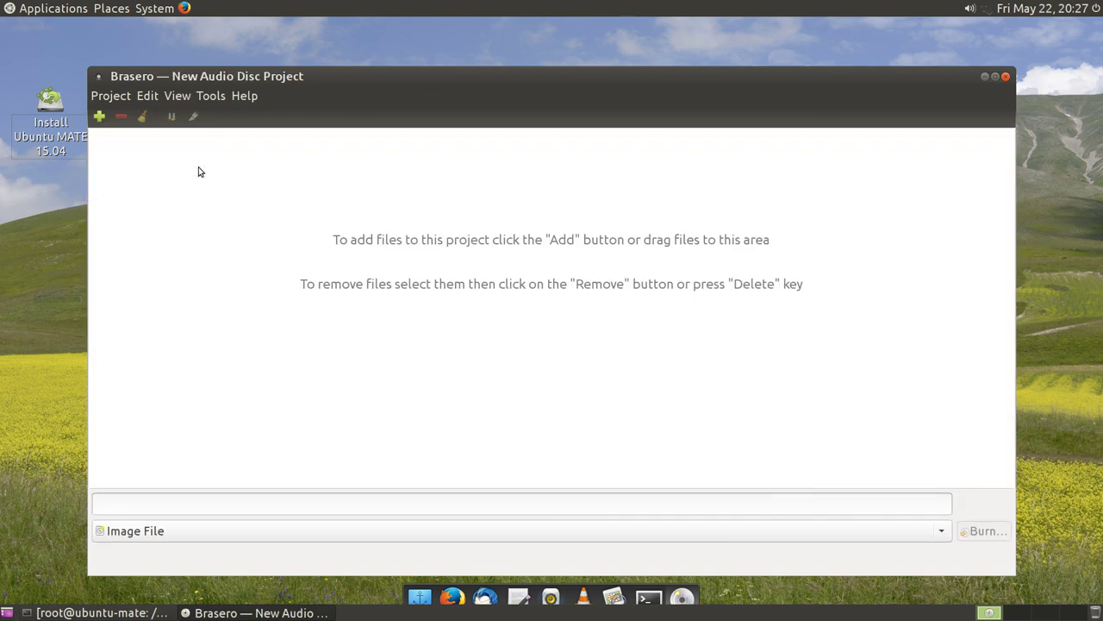
{"action": "left_click", "coordinate": [1005, 76]}
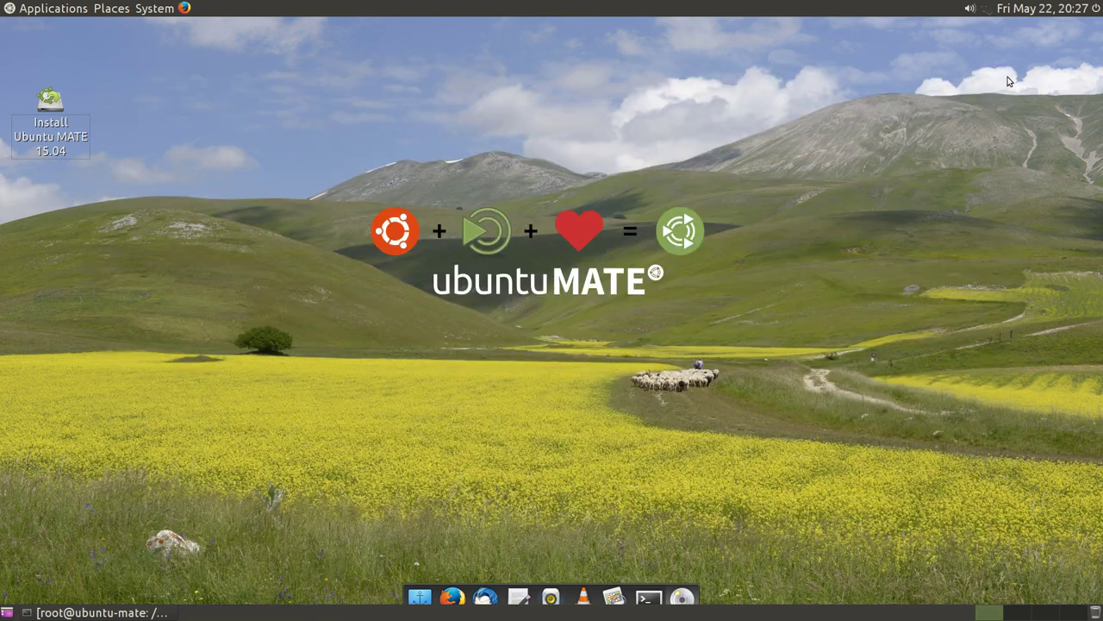
Try to open guvcview from the Sound & Video applications.
{"action": "left_click", "coordinate": [11, 7]}
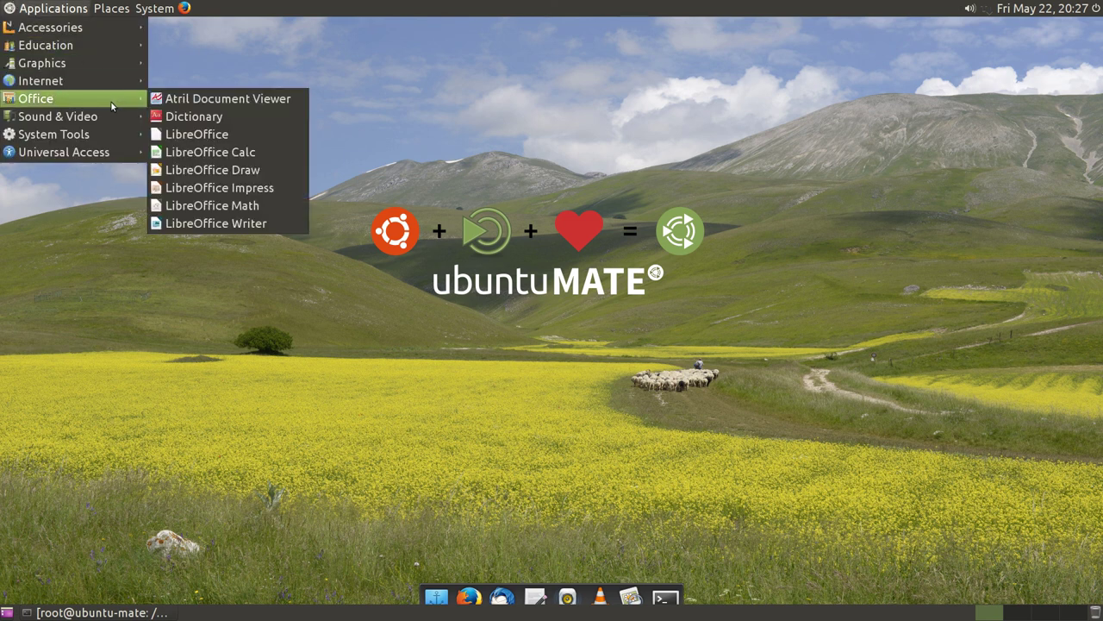
{"action": "mouse_move", "coordinate": [110, 116]}
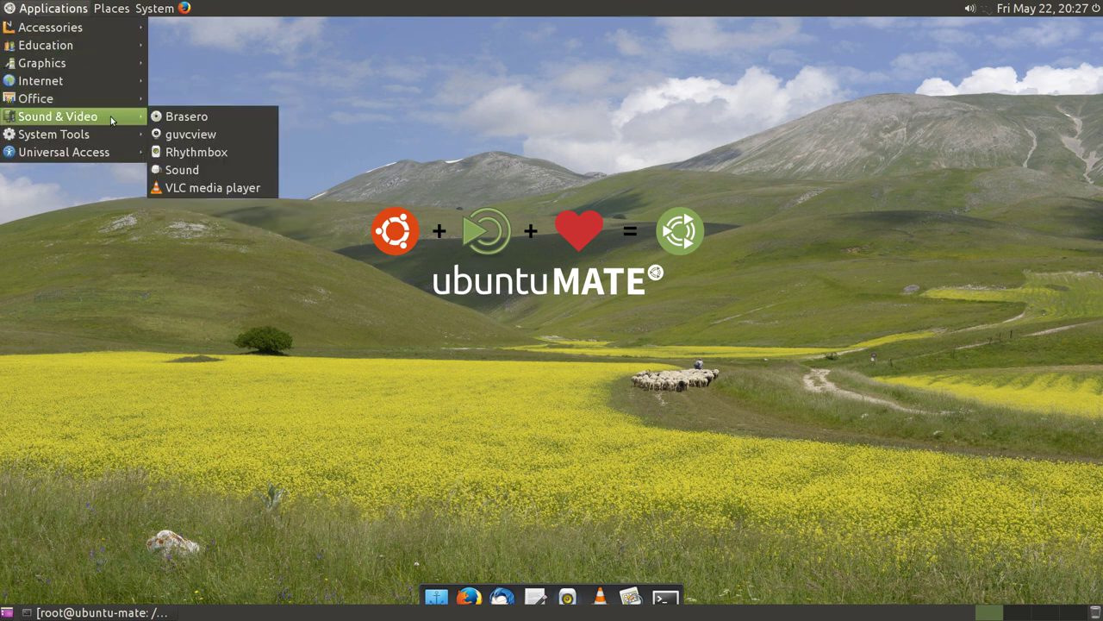
{"action": "left_click", "coordinate": [191, 134]}
{"action": "left_click", "coordinate": [559, 319]}
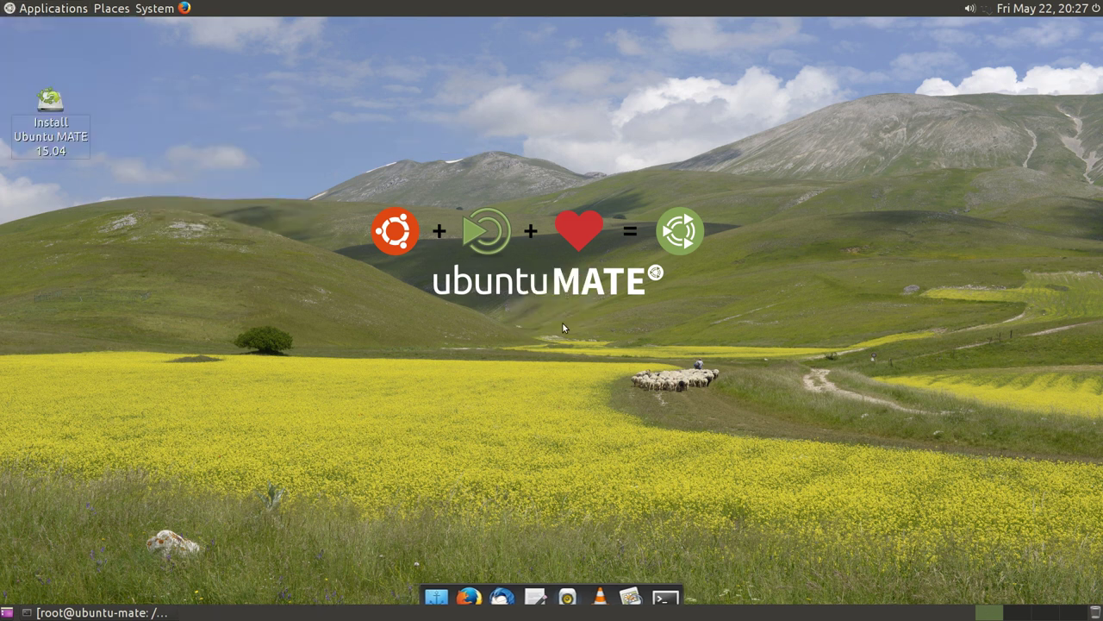
Open the Avahi Zeroconf Browser from the System Tools applications.
{"action": "left_click", "coordinate": [38, 6]}
{"action": "mouse_move", "coordinate": [86, 82]}
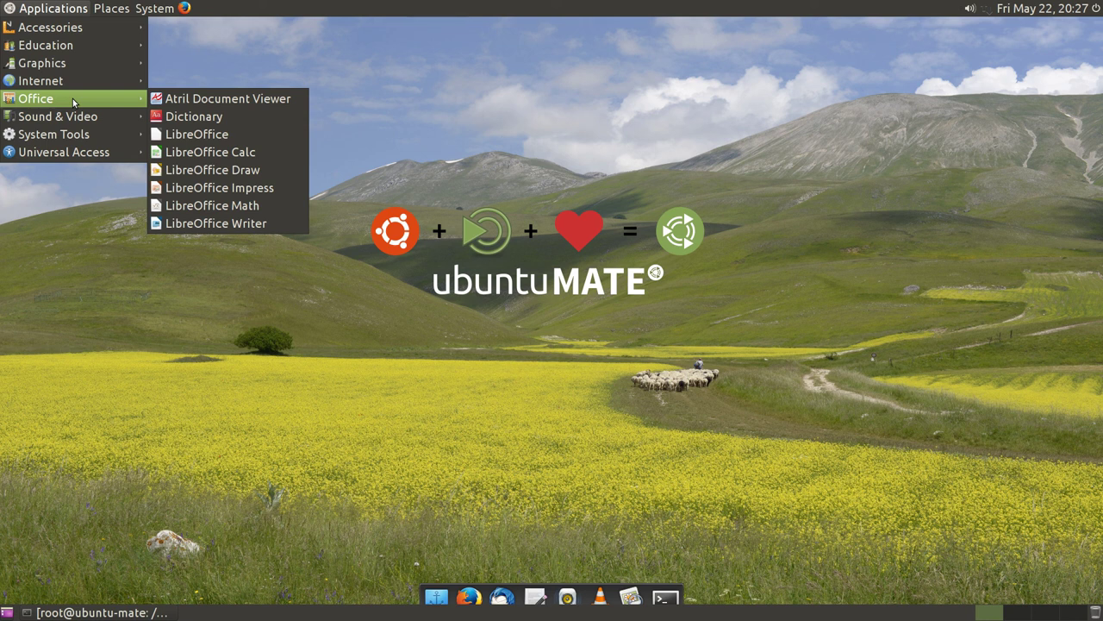
{"action": "mouse_move", "coordinate": [73, 120]}
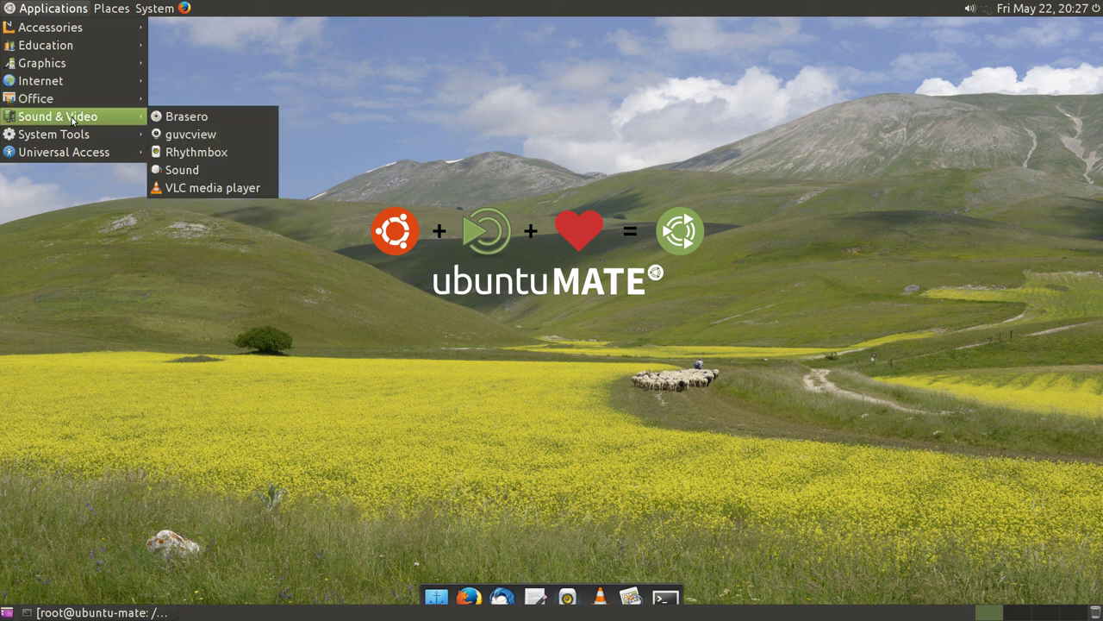
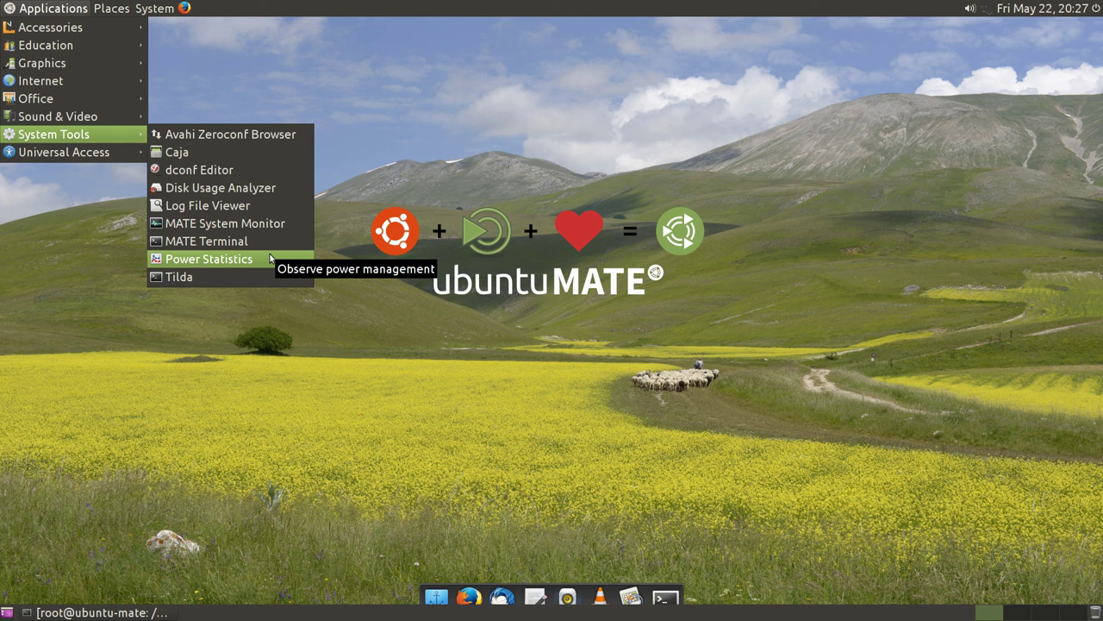
{"action": "left_click", "coordinate": [225, 137]}
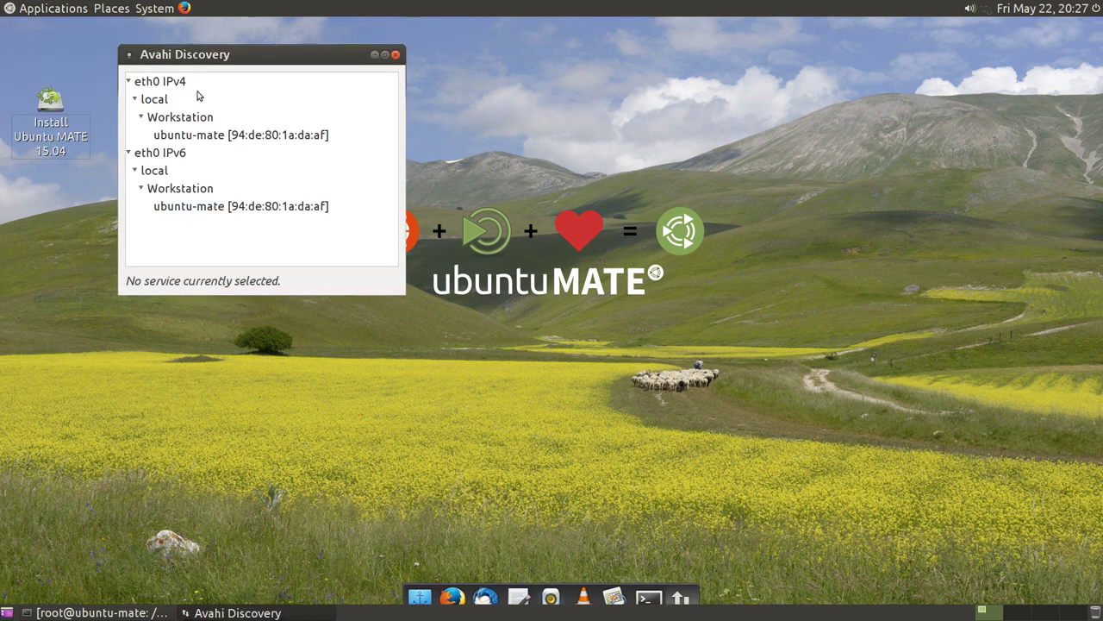
Examine the ubuntu-mate workstation service details under eth0 IPv4 and eth0 IPv6 and close Avahi Discovery.
{"action": "left_click", "coordinate": [146, 121]}
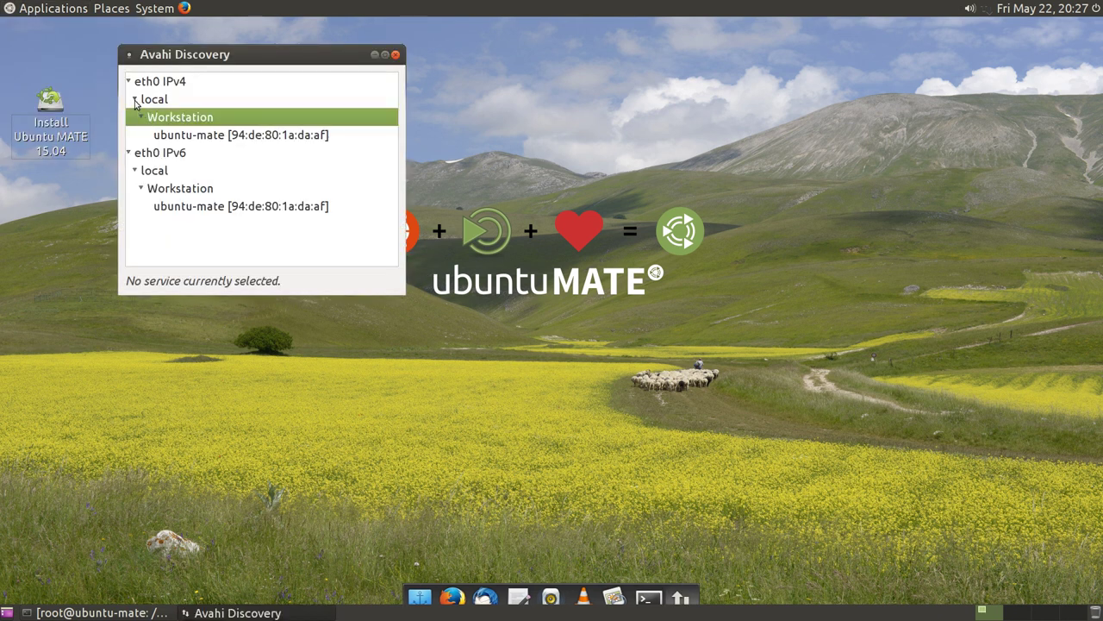
{"action": "left_click", "coordinate": [136, 100]}
{"action": "left_click", "coordinate": [135, 100]}
{"action": "left_click", "coordinate": [140, 118]}
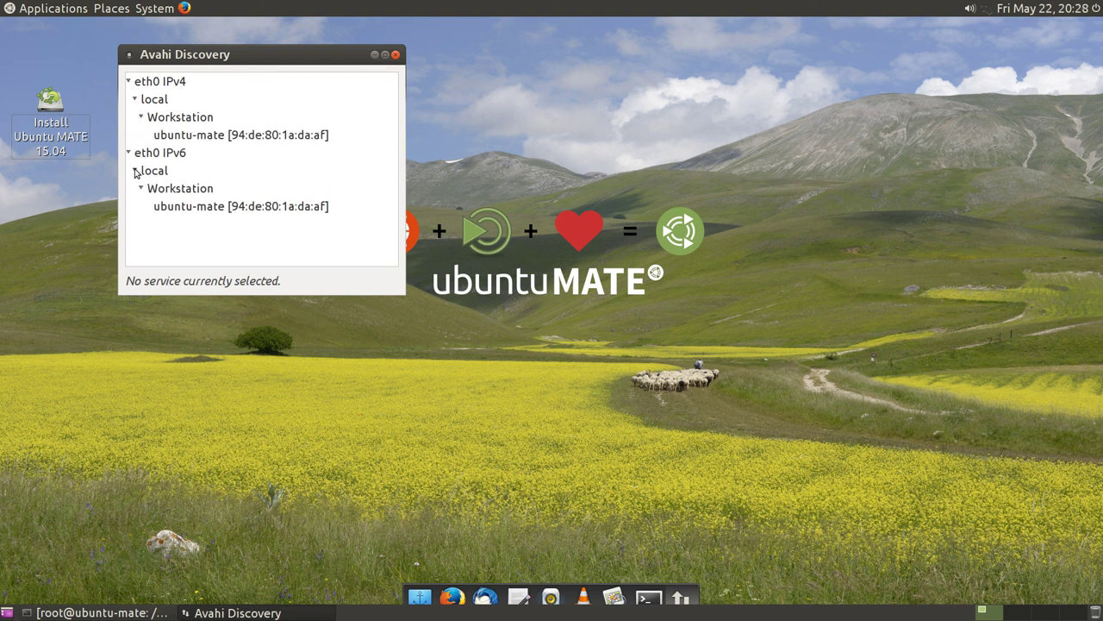
{"action": "left_click", "coordinate": [172, 138]}
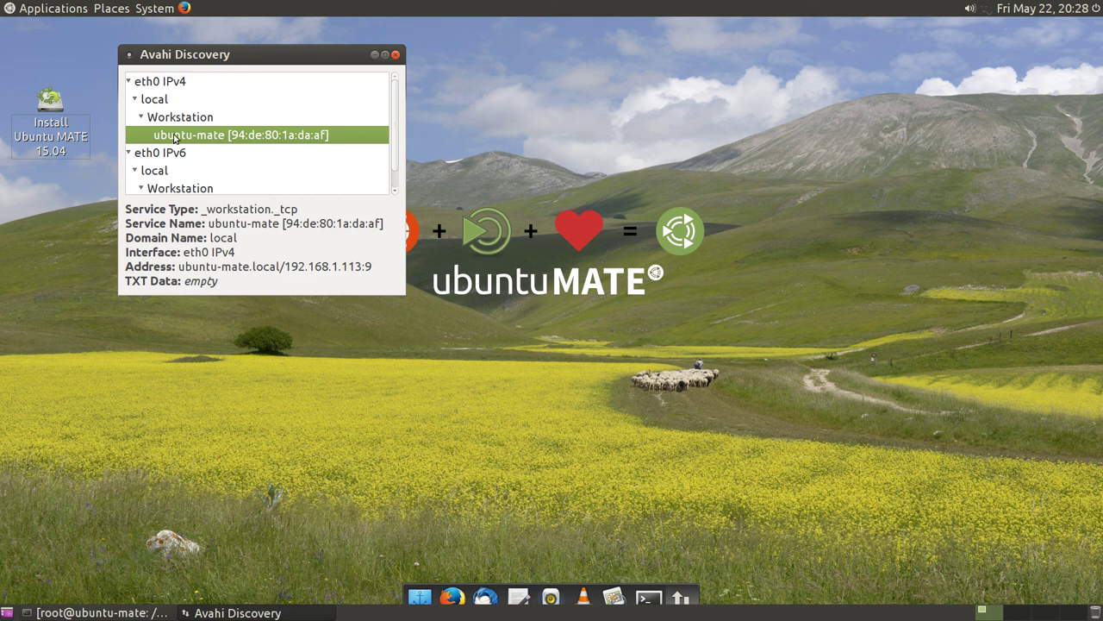
{"action": "scroll", "coordinate": [205, 159], "scroll_direction": "down", "scroll_amount": 1}
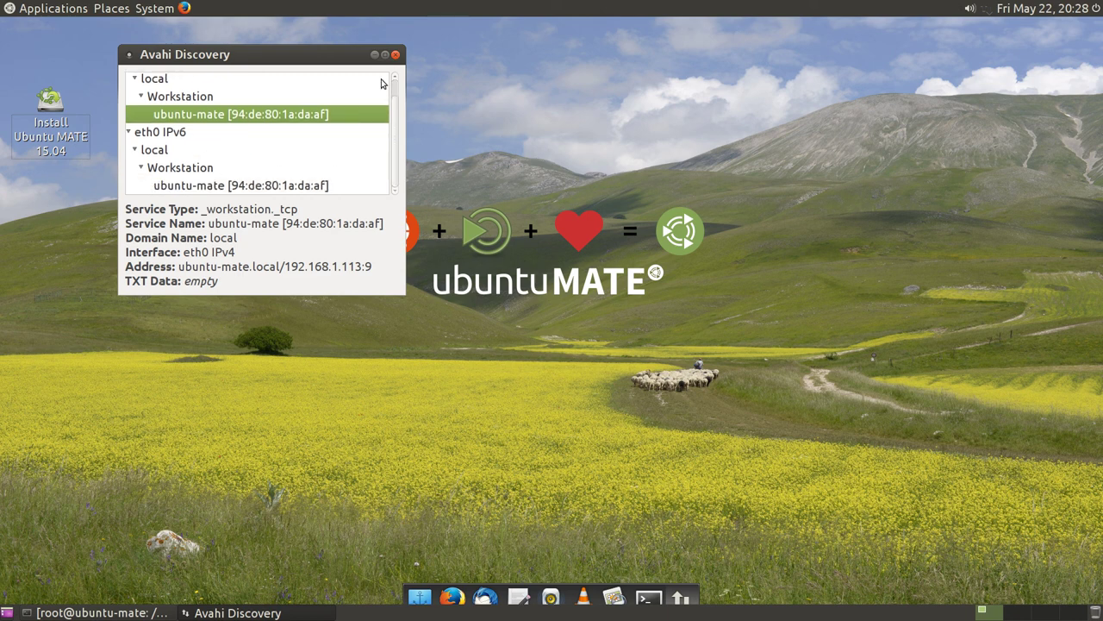
{"action": "left_click", "coordinate": [147, 155]}
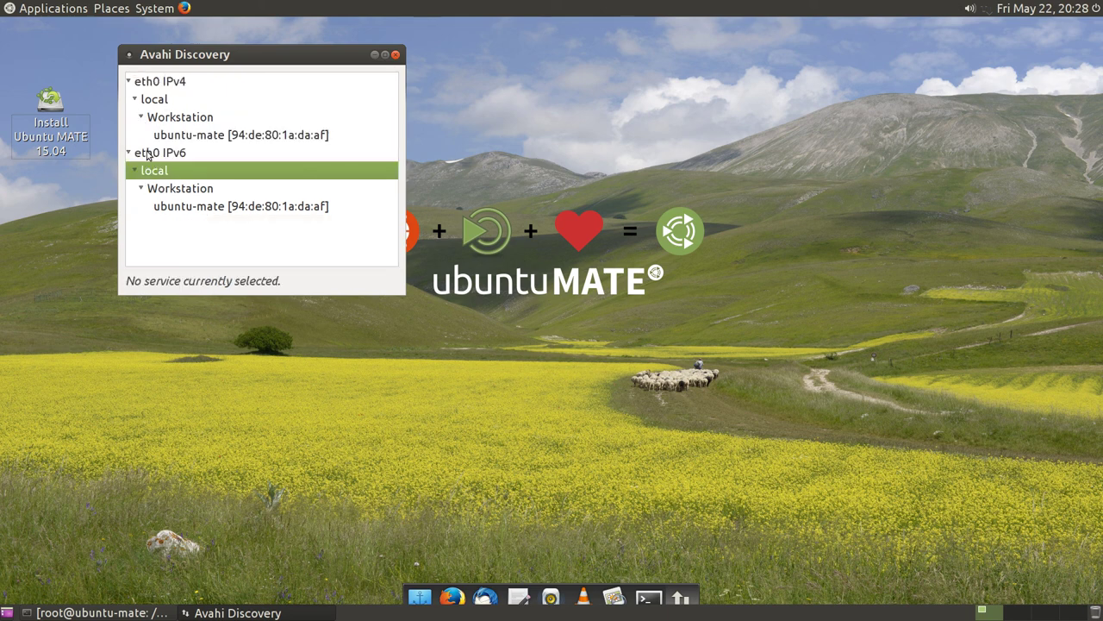
{"action": "left_click", "coordinate": [141, 202]}
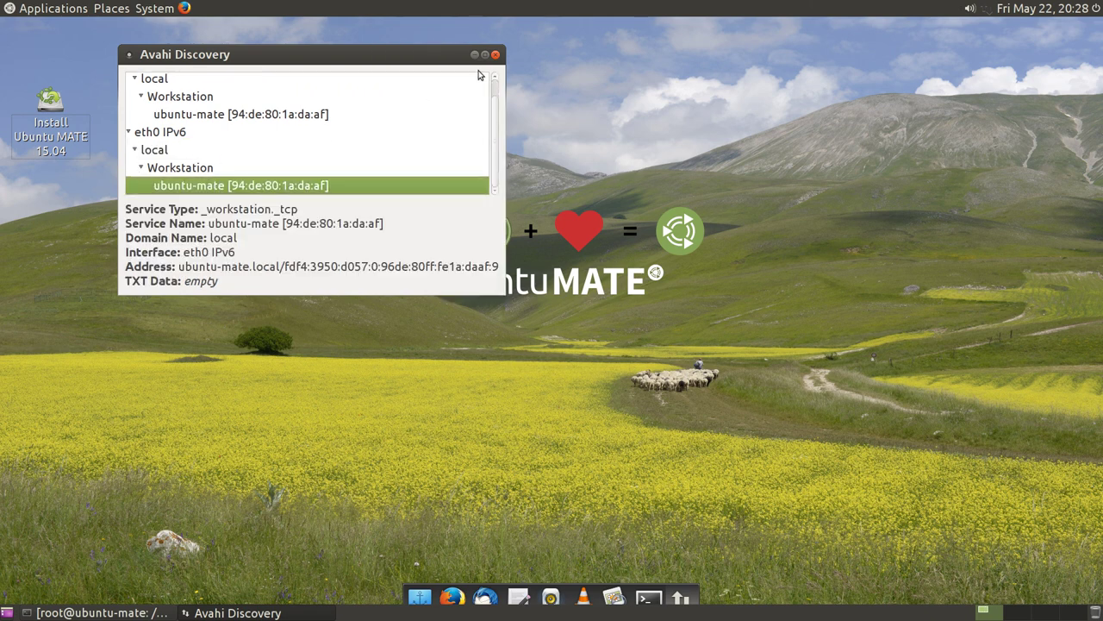
{"action": "left_click", "coordinate": [496, 54]}
Open Rhythmbox from the Sound & Video applications and maximize its window.
{"action": "left_click", "coordinate": [2, 3]}
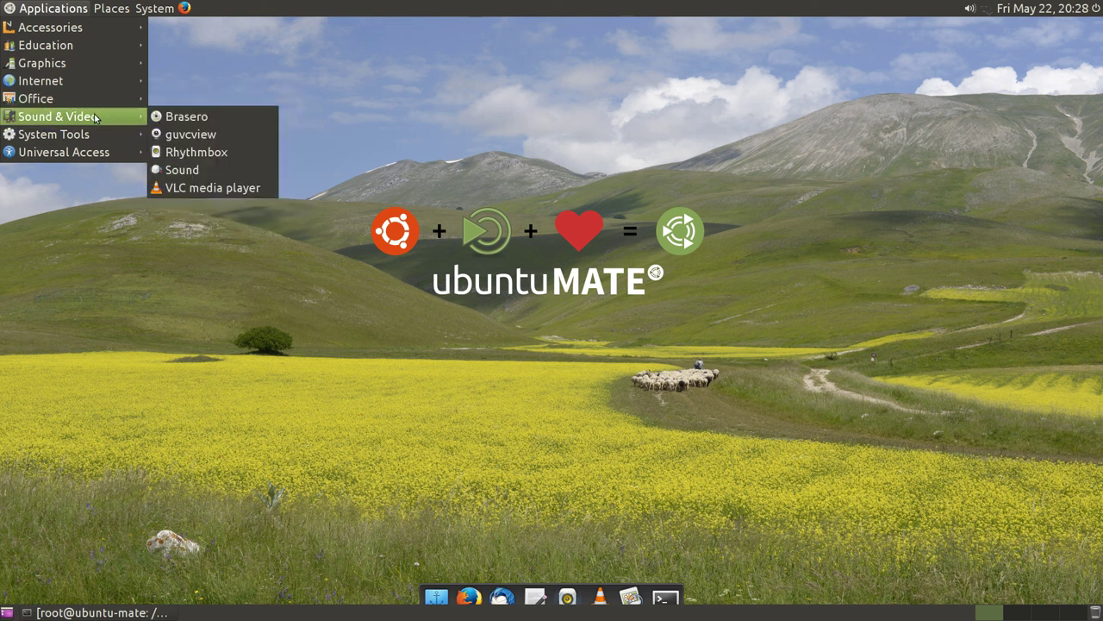
{"action": "left_click", "coordinate": [212, 152]}
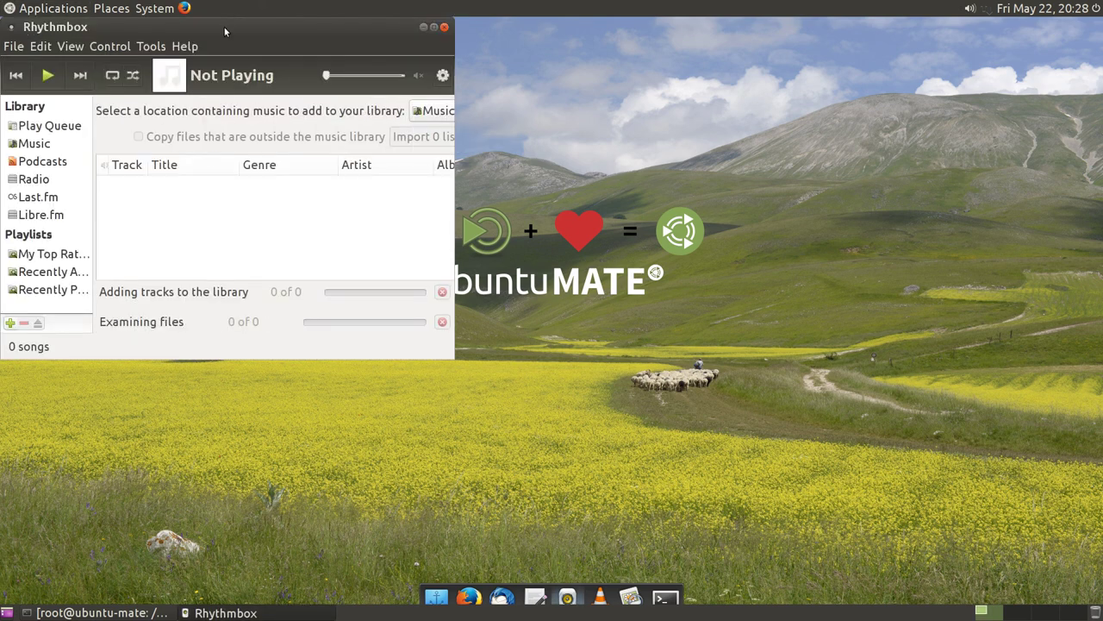
{"action": "double_click", "coordinate": [223, 26]}
Look through the Play Queue, Music and Podcasts sources and play the Radio Paradise (High Quality) station from Radio.
{"action": "left_click", "coordinate": [30, 130]}
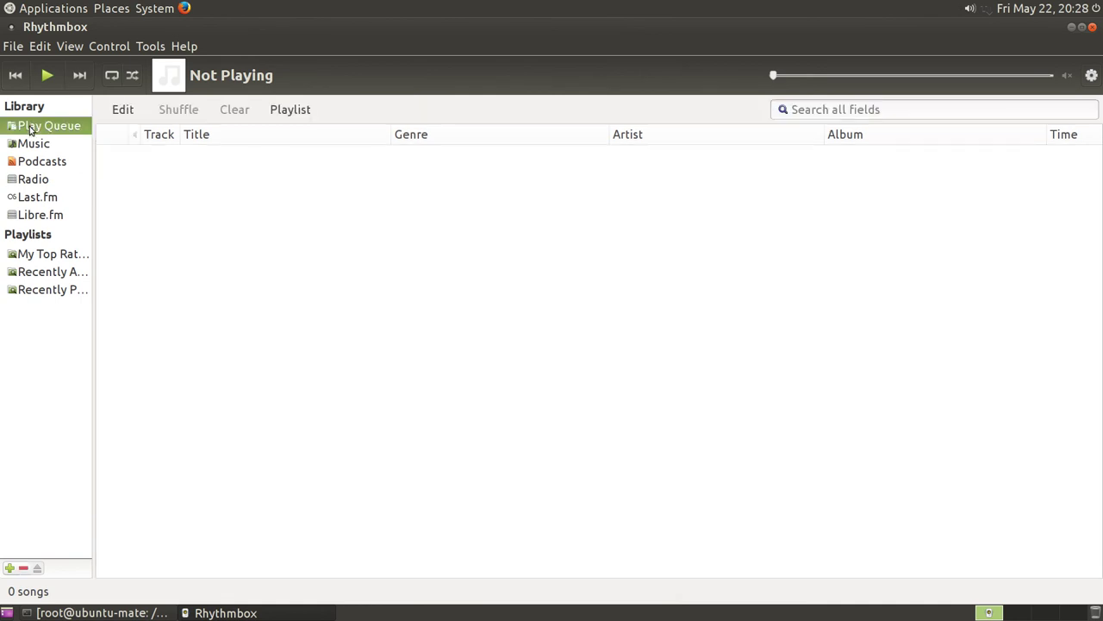
{"action": "left_click", "coordinate": [57, 147]}
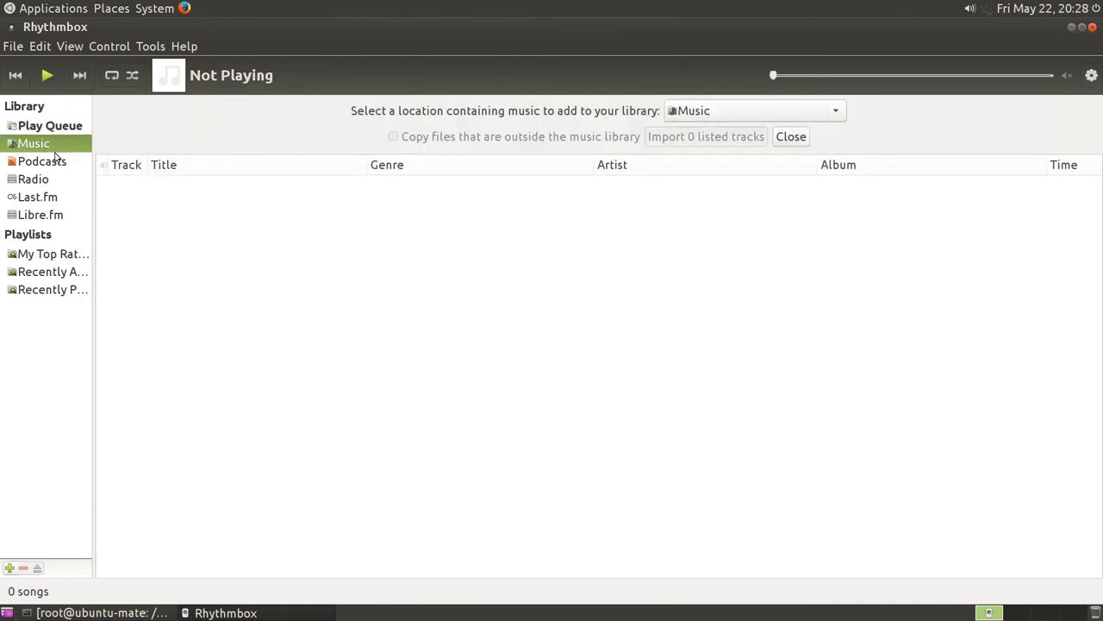
{"action": "left_click", "coordinate": [53, 162]}
{"action": "left_click", "coordinate": [52, 179]}
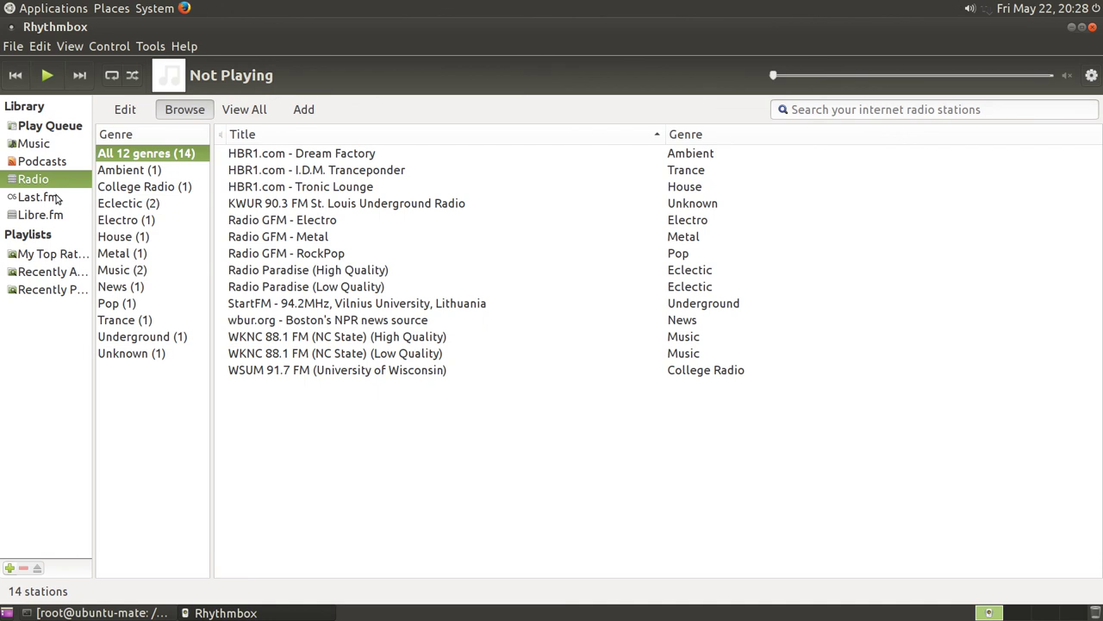
{"action": "left_click", "coordinate": [292, 271]}
{"action": "double_click", "coordinate": [292, 271]}
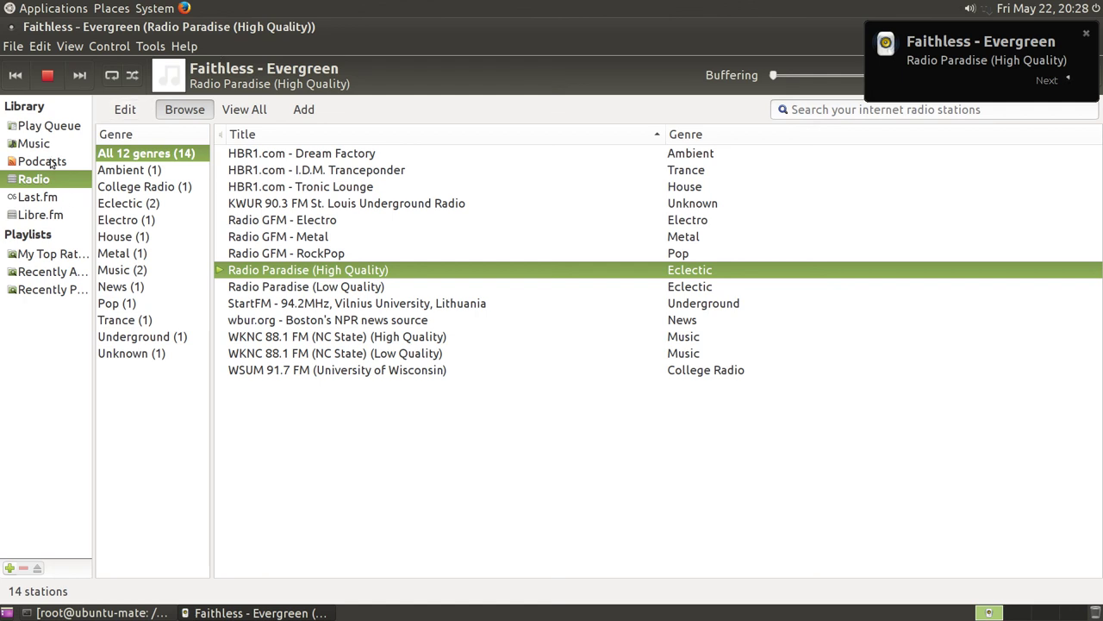
Search the podcasts for "Linux" and reset the list to view all.
{"action": "left_click", "coordinate": [51, 163]}
{"action": "left_click", "coordinate": [822, 110]}
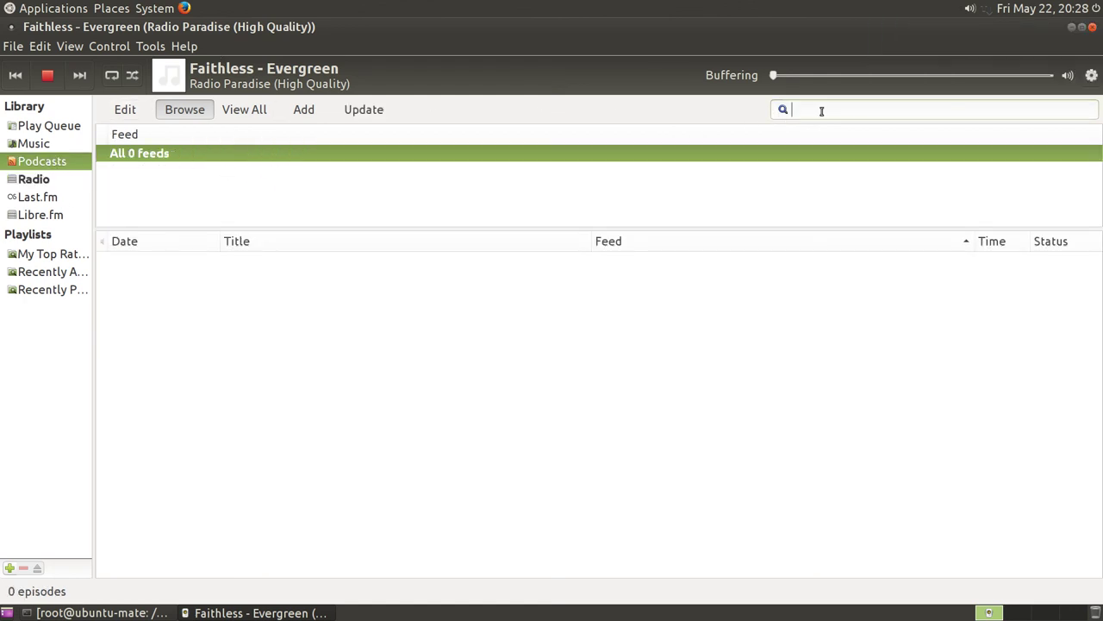
{"action": "type", "text": "Linux"}
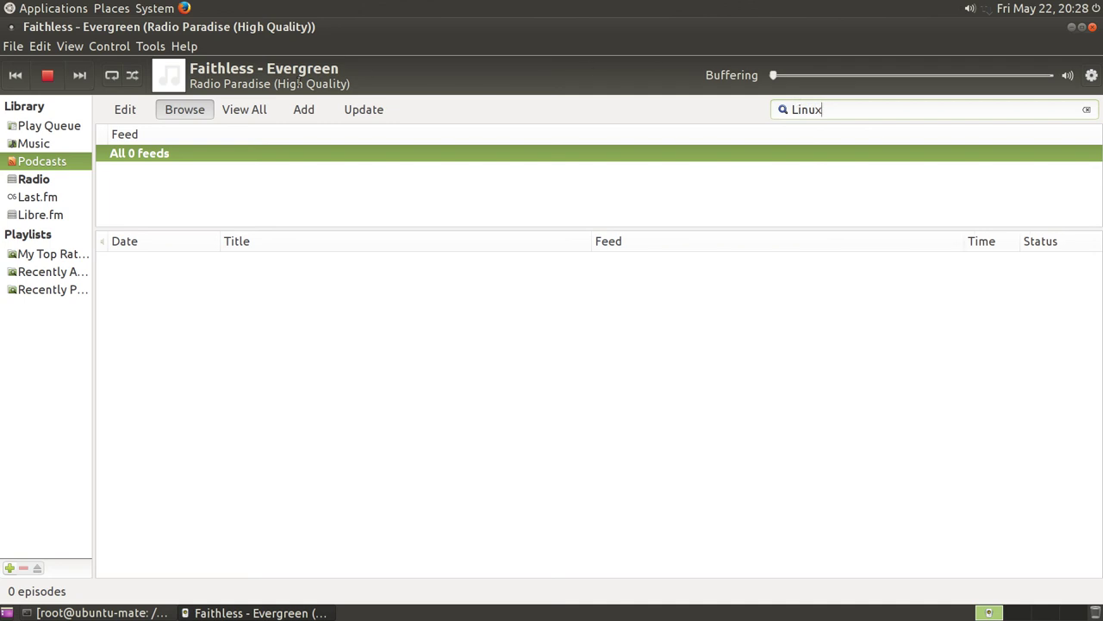
{"action": "left_click", "coordinate": [244, 110]}
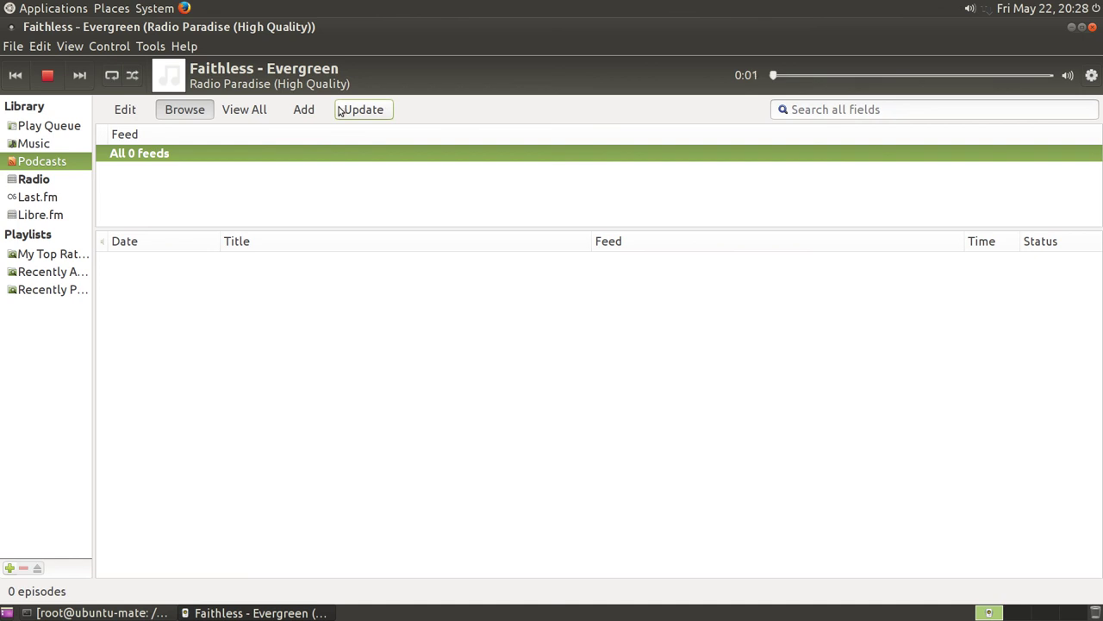
View the Radio, Last.fm and Libre.fm sources in the library.
{"action": "left_click", "coordinate": [35, 181]}
{"action": "left_click", "coordinate": [36, 198]}
{"action": "left_click", "coordinate": [37, 216]}
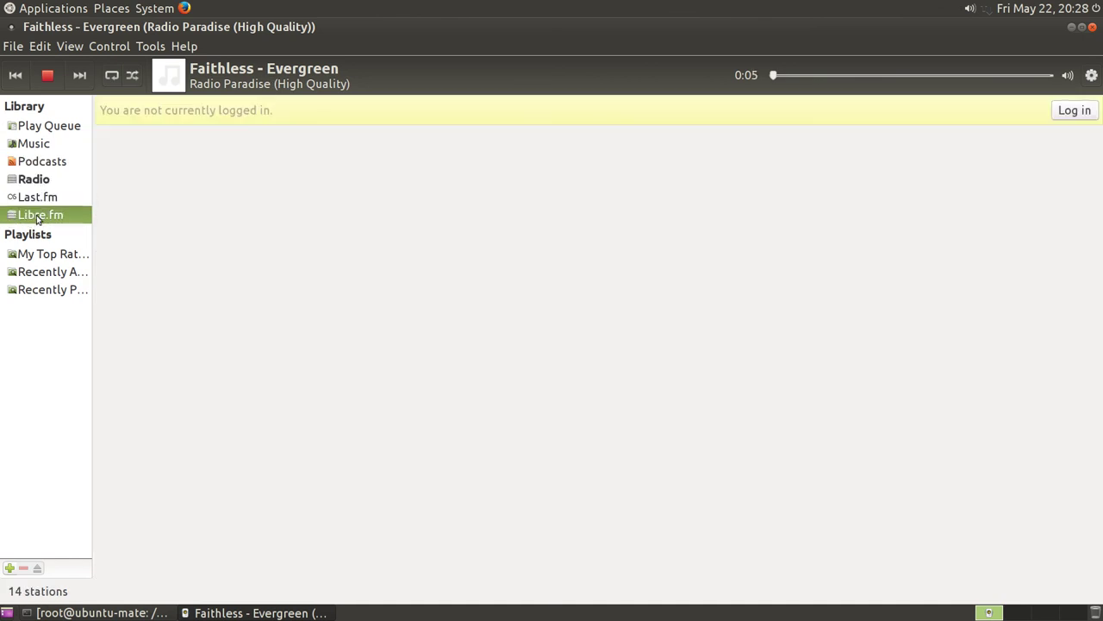
View the basic and detailed properties of the Radio Paradise (High Quality) station in an enlarged dialog and close it.
{"action": "left_click", "coordinate": [31, 179]}
{"action": "right_click", "coordinate": [280, 267]}
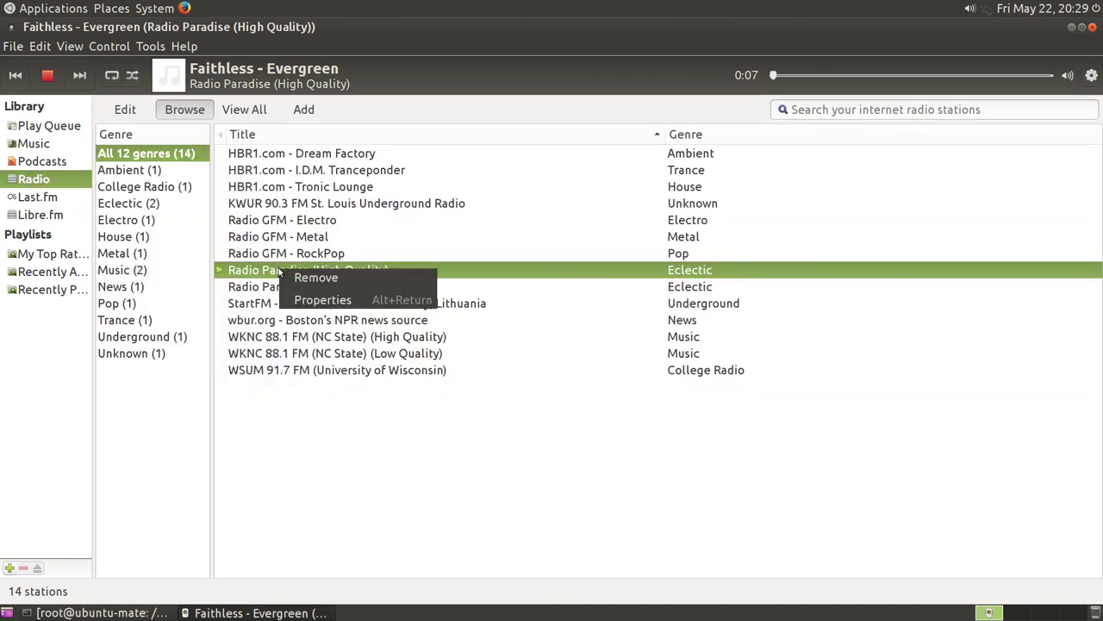
{"action": "left_click", "coordinate": [305, 301]}
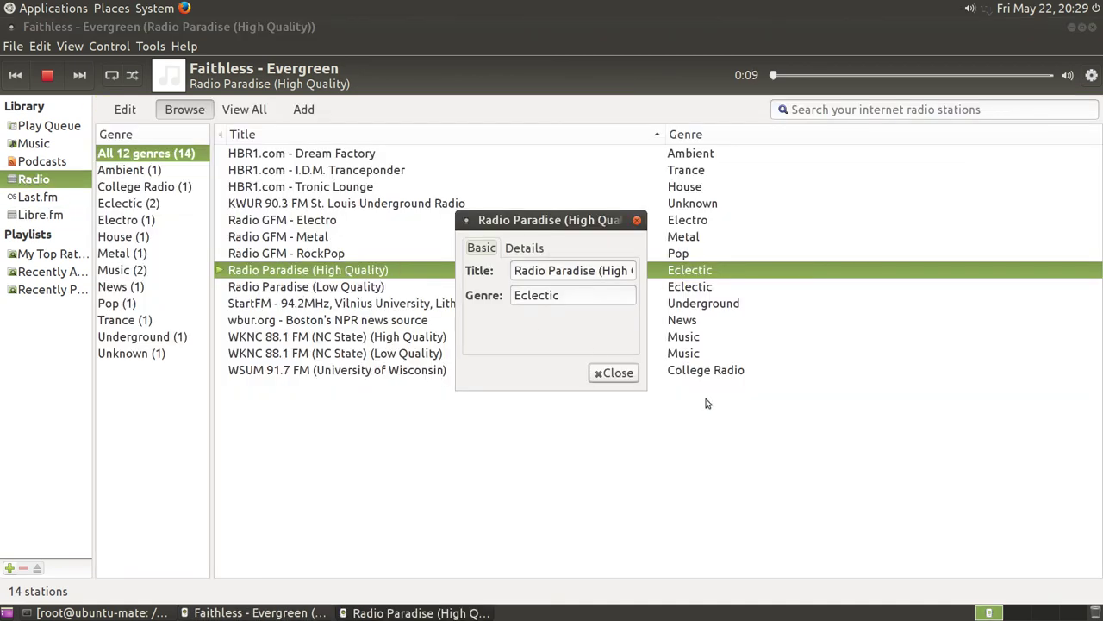
{"action": "left_click", "coordinate": [524, 248]}
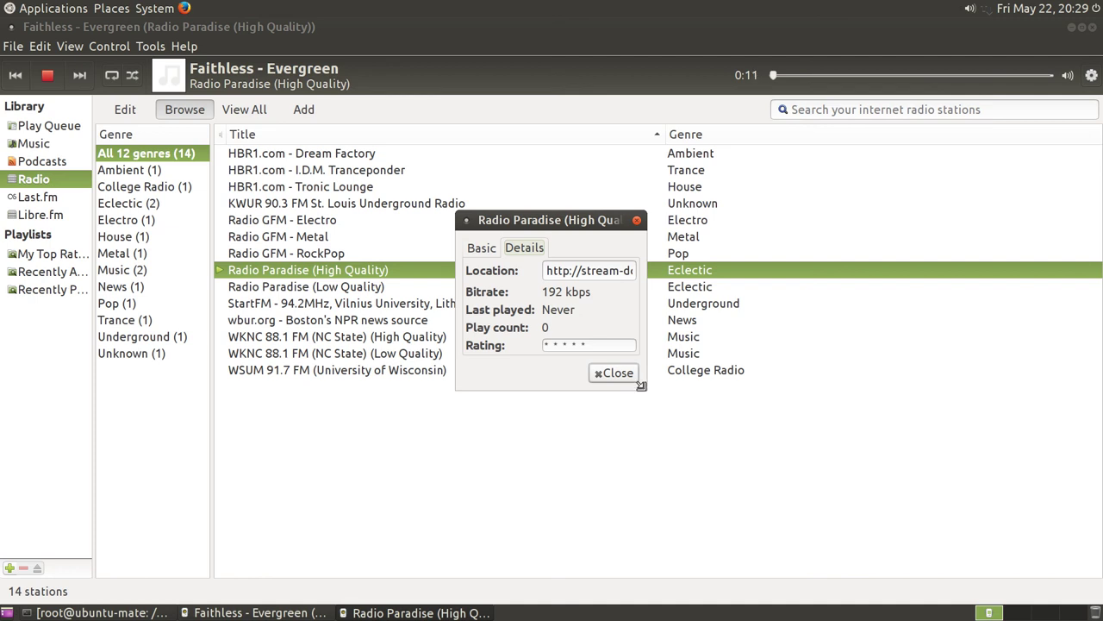
{"action": "left_click_drag", "start_coordinate": [642, 385], "coordinate": [1031, 520]}
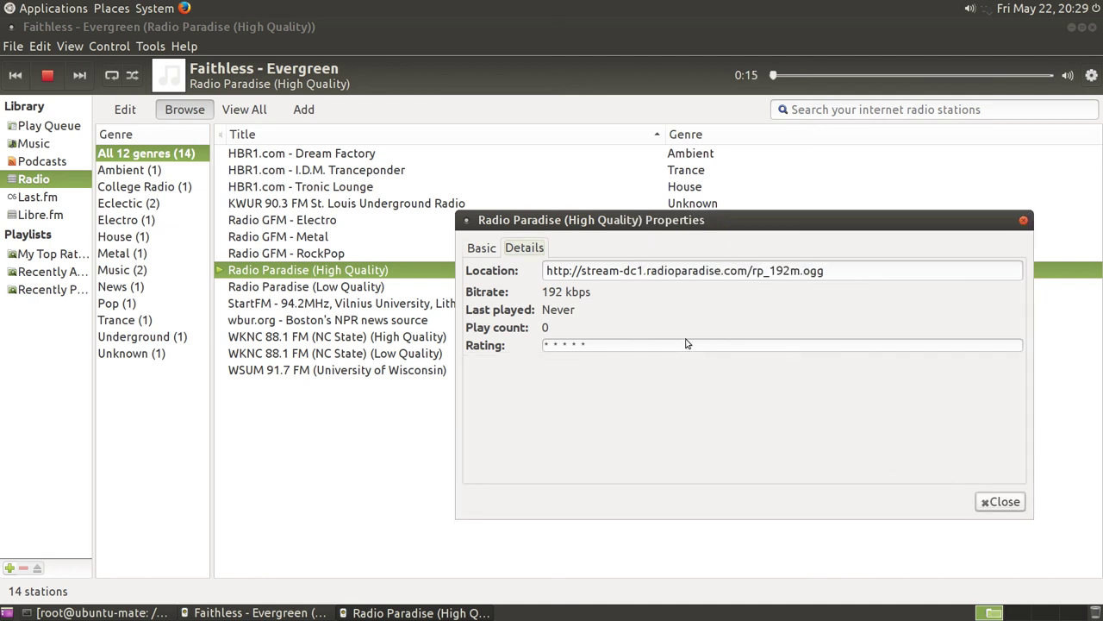
{"action": "left_click", "coordinate": [483, 250]}
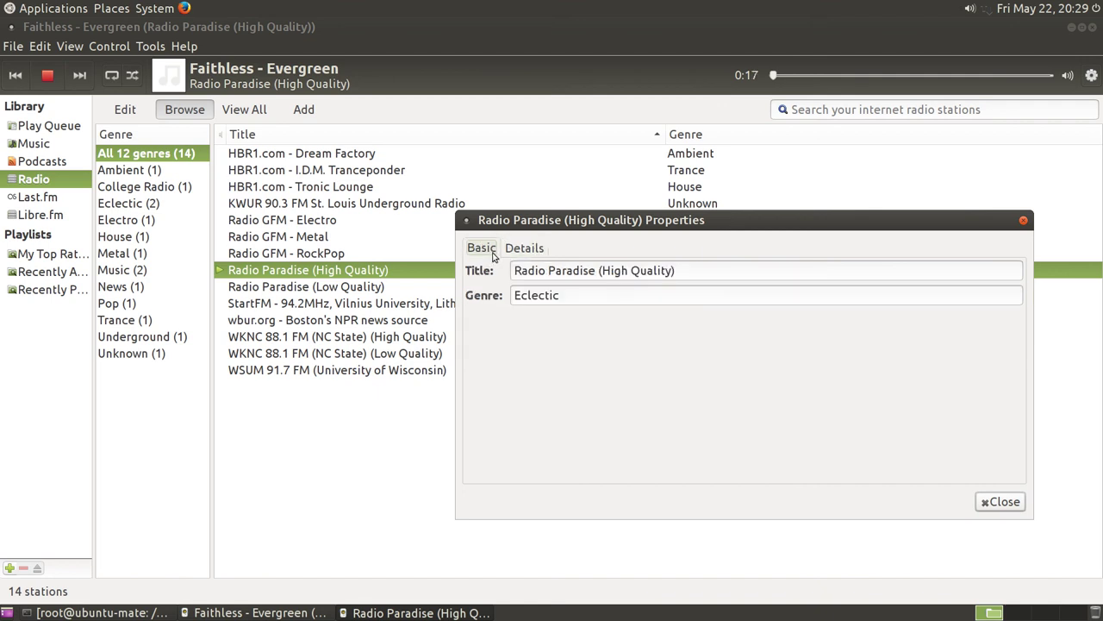
{"action": "left_click", "coordinate": [1000, 502]}
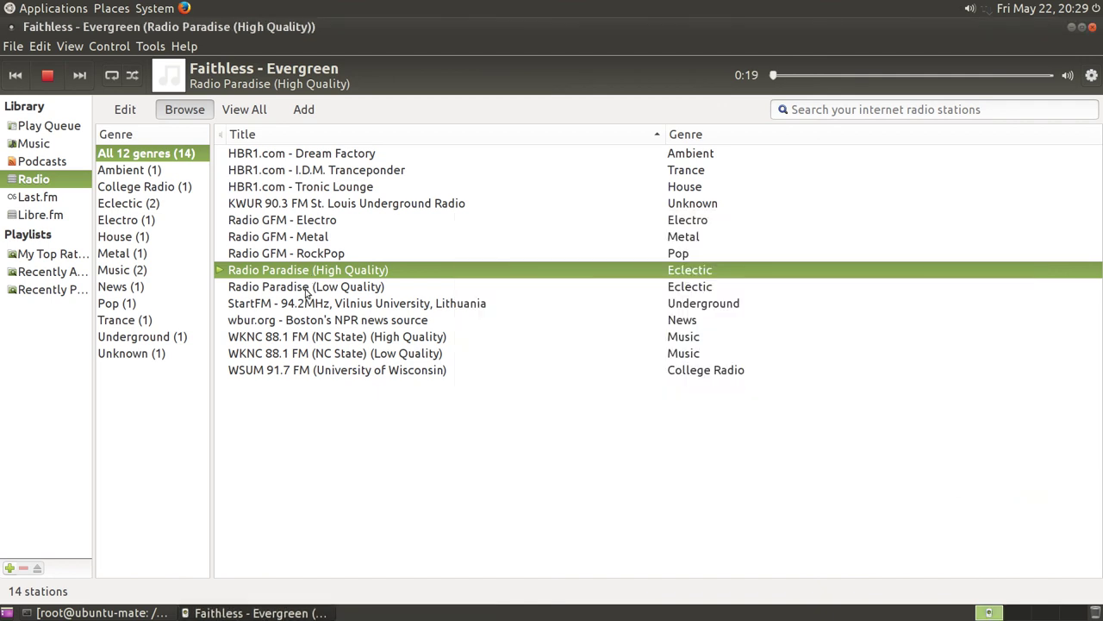
Filter the radio stations by the Eclectic genre and view the Libre.fm source and the top-rated and recently played playlists.
{"action": "left_click", "coordinate": [138, 206]}
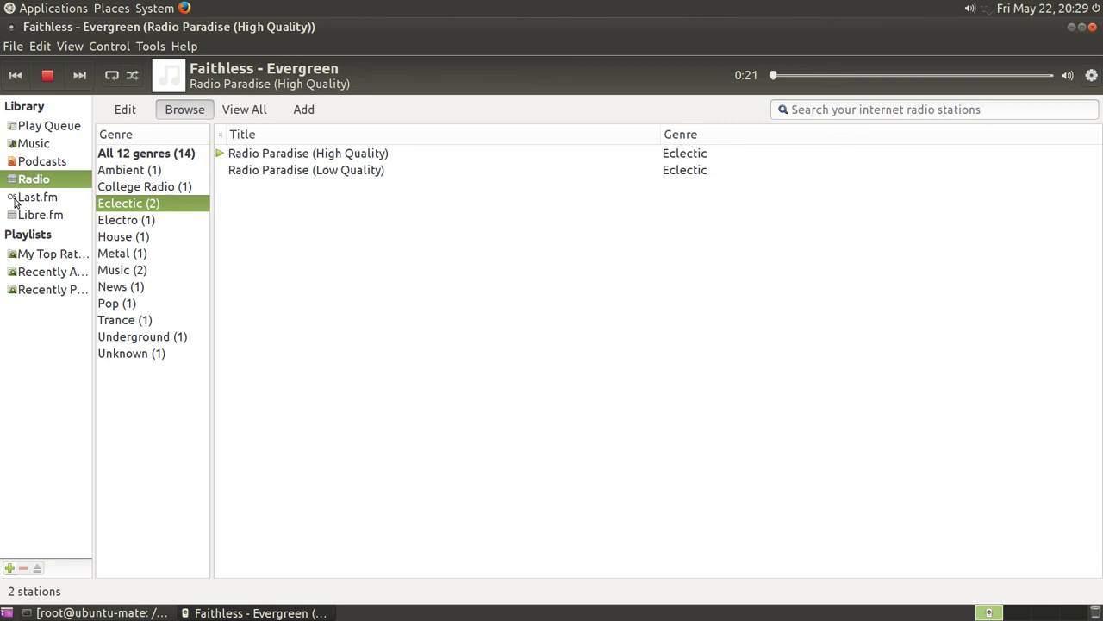
{"action": "left_click", "coordinate": [19, 215]}
{"action": "left_click", "coordinate": [34, 259]}
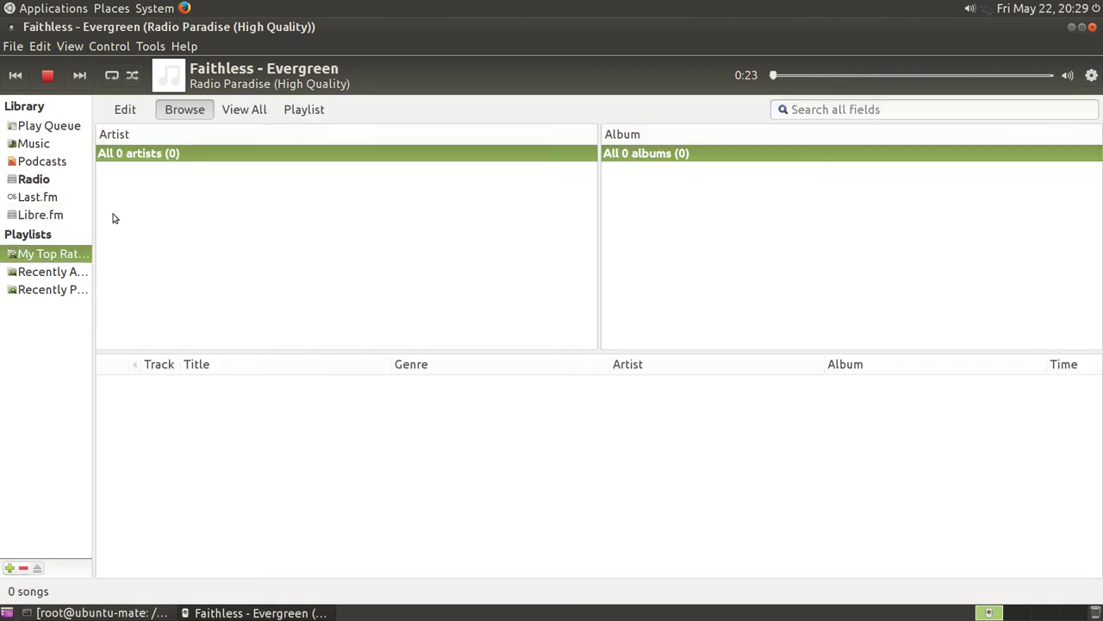
{"action": "left_click", "coordinate": [39, 289]}
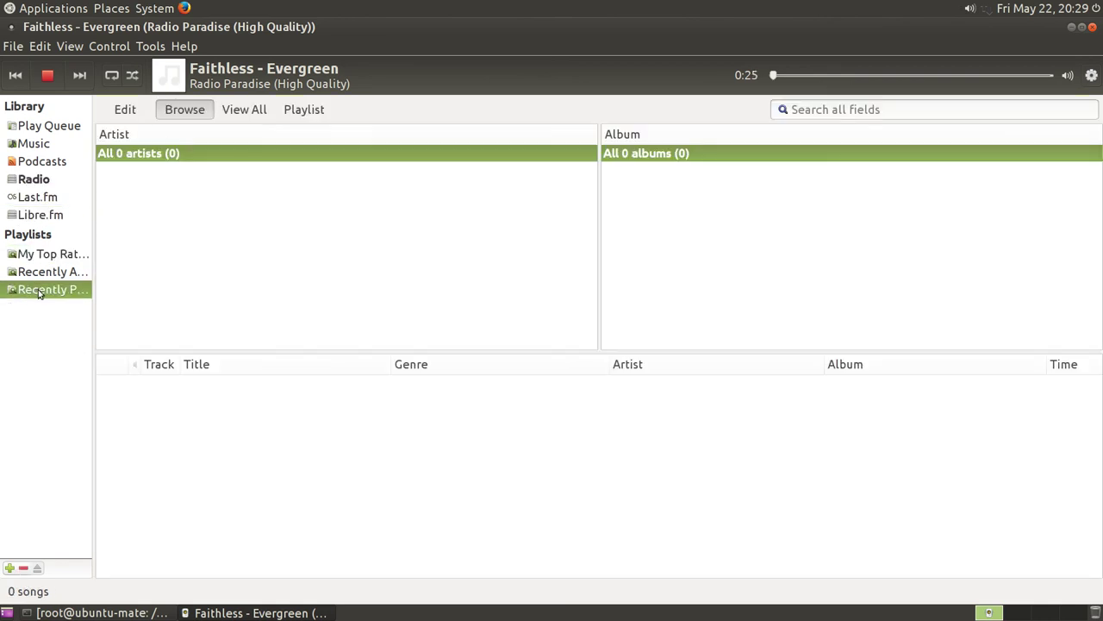
View the About information of Rhythmbox and close it.
{"action": "left_click", "coordinate": [183, 46]}
{"action": "left_click", "coordinate": [197, 81]}
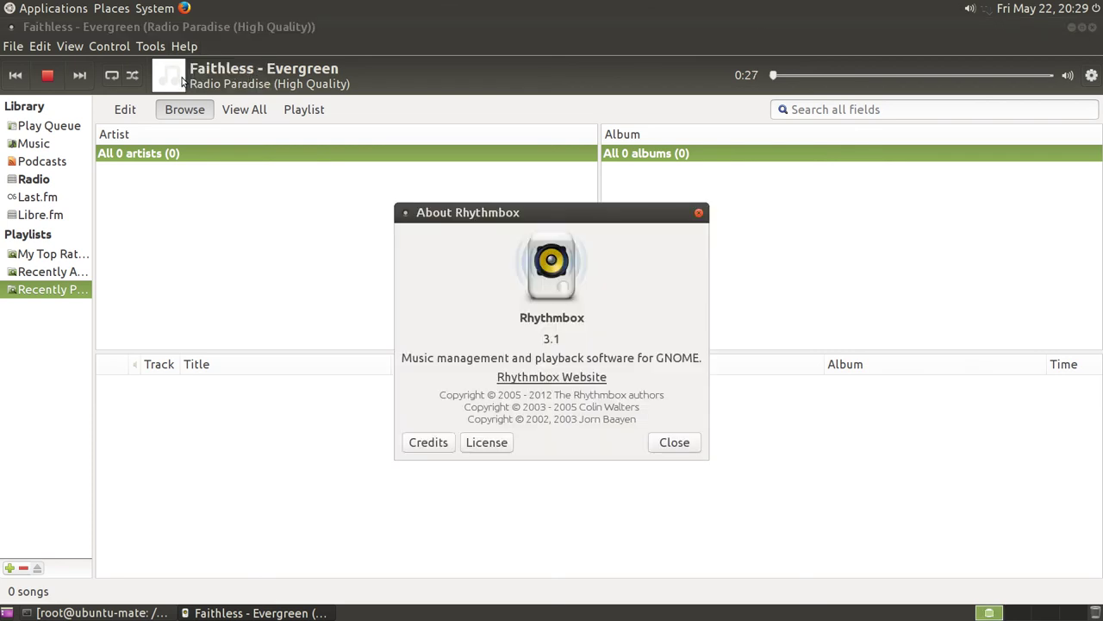
{"action": "left_click", "coordinate": [675, 442]}
Look through the list of available Rhythmbox plugins and close the plugin configuration.
{"action": "left_click", "coordinate": [149, 45]}
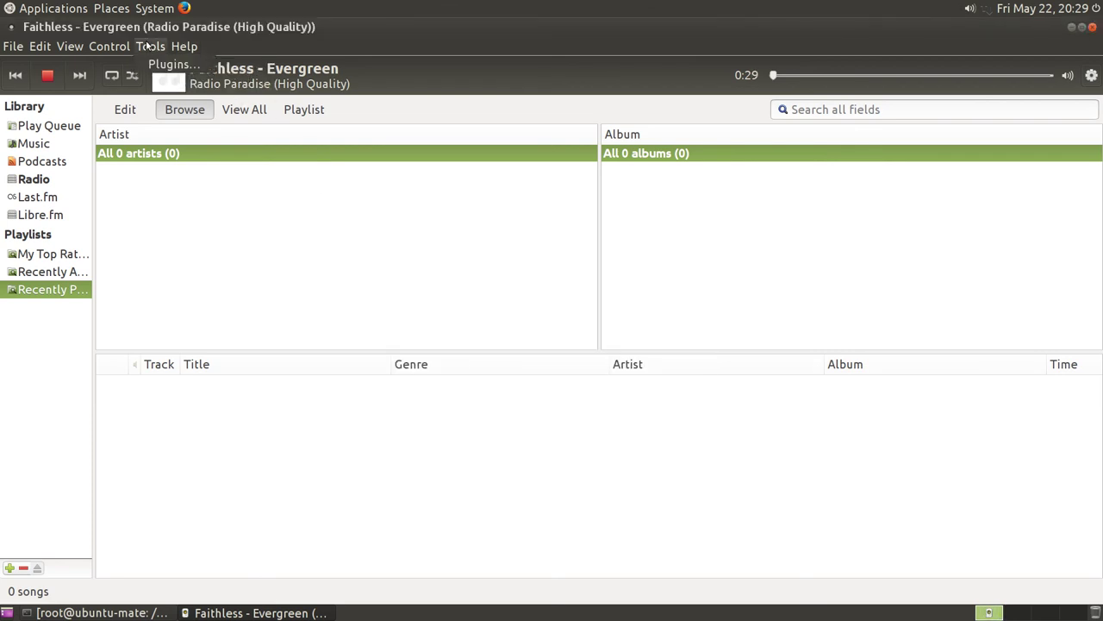
{"action": "left_click", "coordinate": [152, 62]}
{"action": "scroll", "coordinate": [422, 274], "scroll_direction": "down", "scroll_amount": 6}
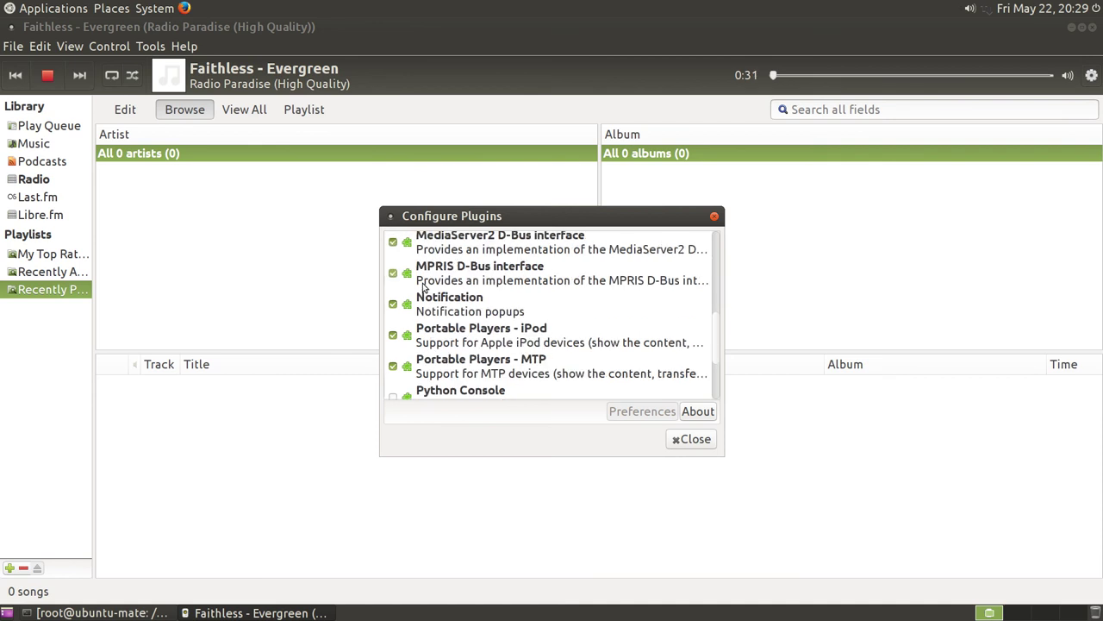
{"action": "left_click", "coordinate": [692, 440]}
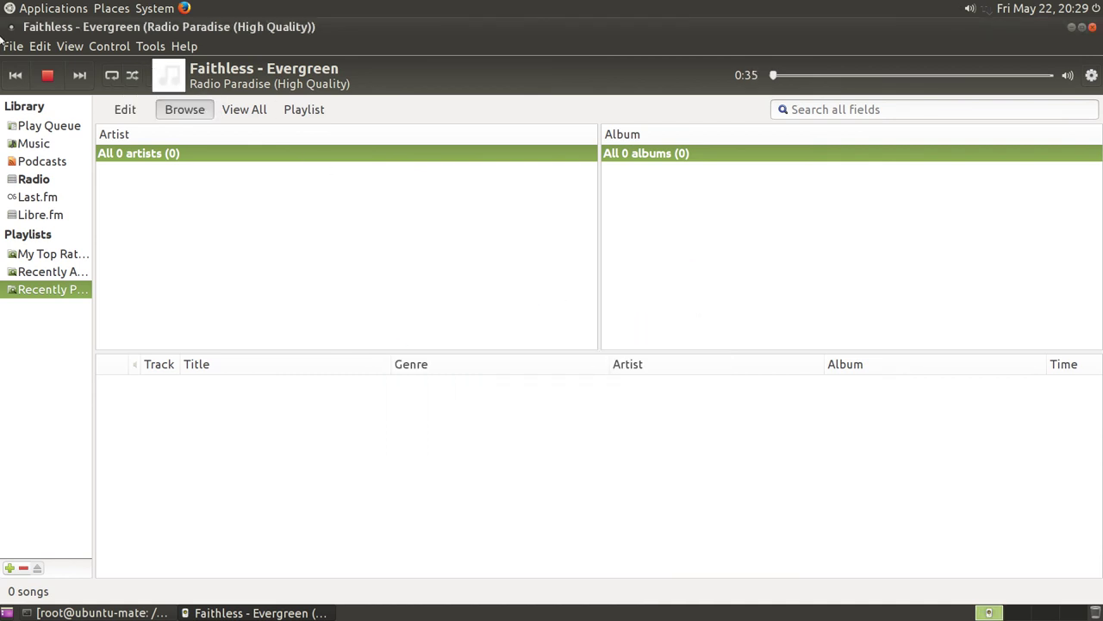
{"action": "left_click", "coordinate": [37, 48]}
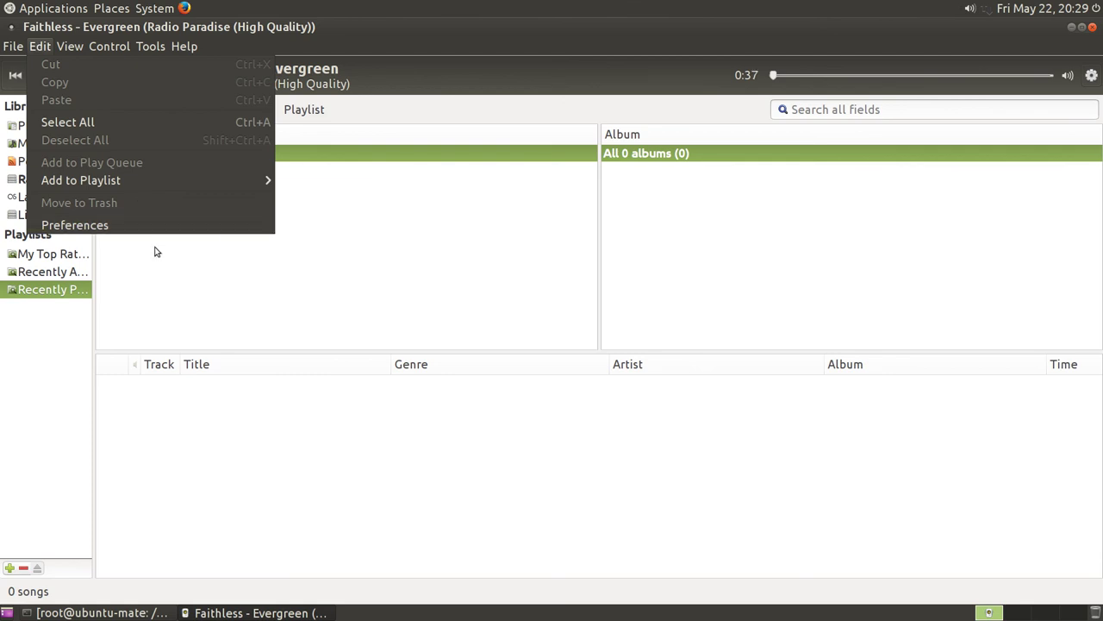
{"action": "left_click", "coordinate": [14, 99]}
{"action": "left_click", "coordinate": [14, 48]}
{"action": "mouse_move", "coordinate": [128, 47]}
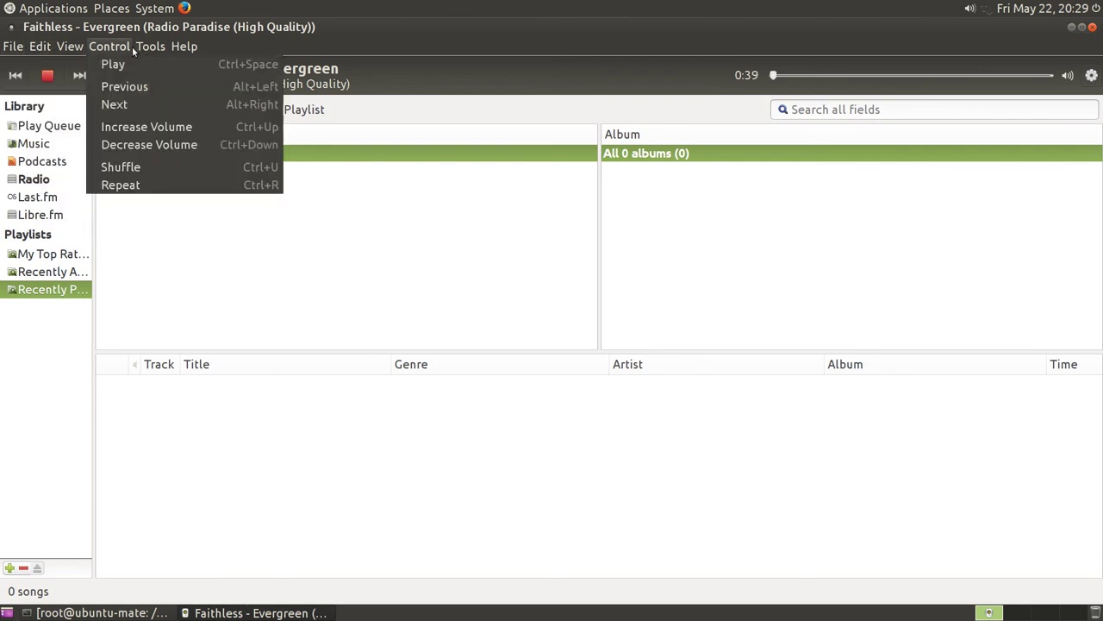
{"action": "left_click", "coordinate": [179, 240]}
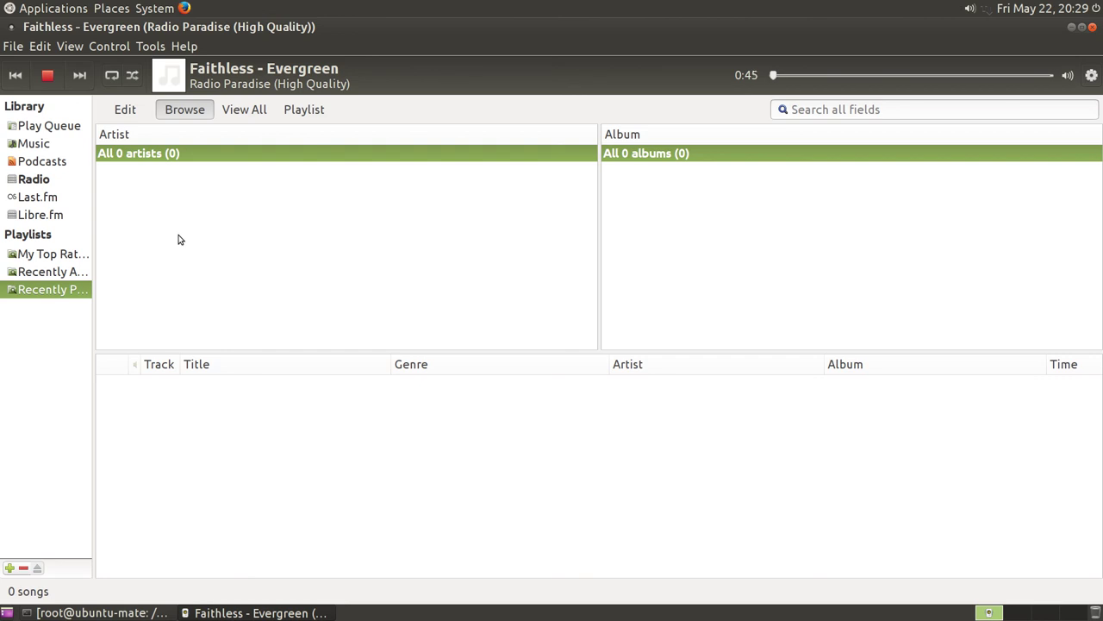
{"action": "left_click", "coordinate": [12, 47]}
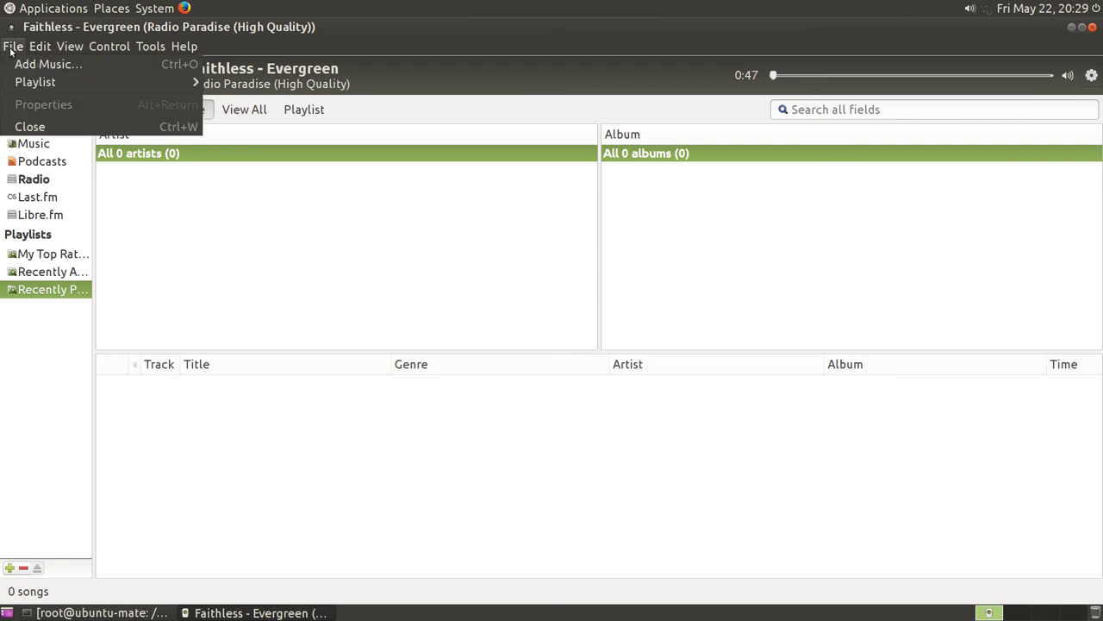
{"action": "left_click", "coordinate": [209, 249]}
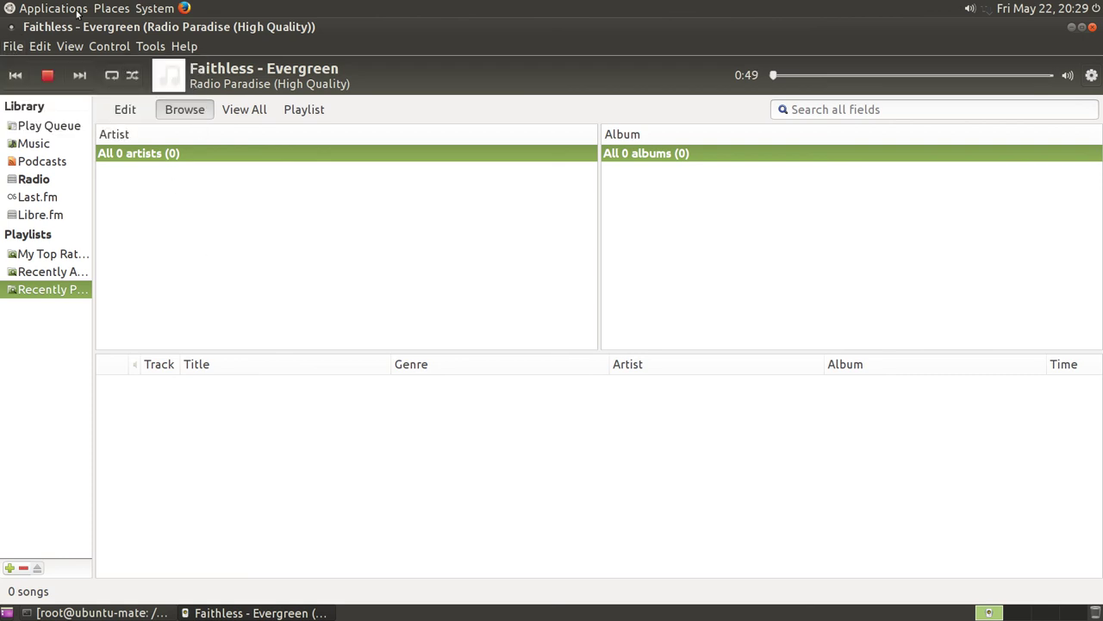
{"action": "left_click", "coordinate": [53, 9]}
{"action": "mouse_move", "coordinate": [111, 8]}
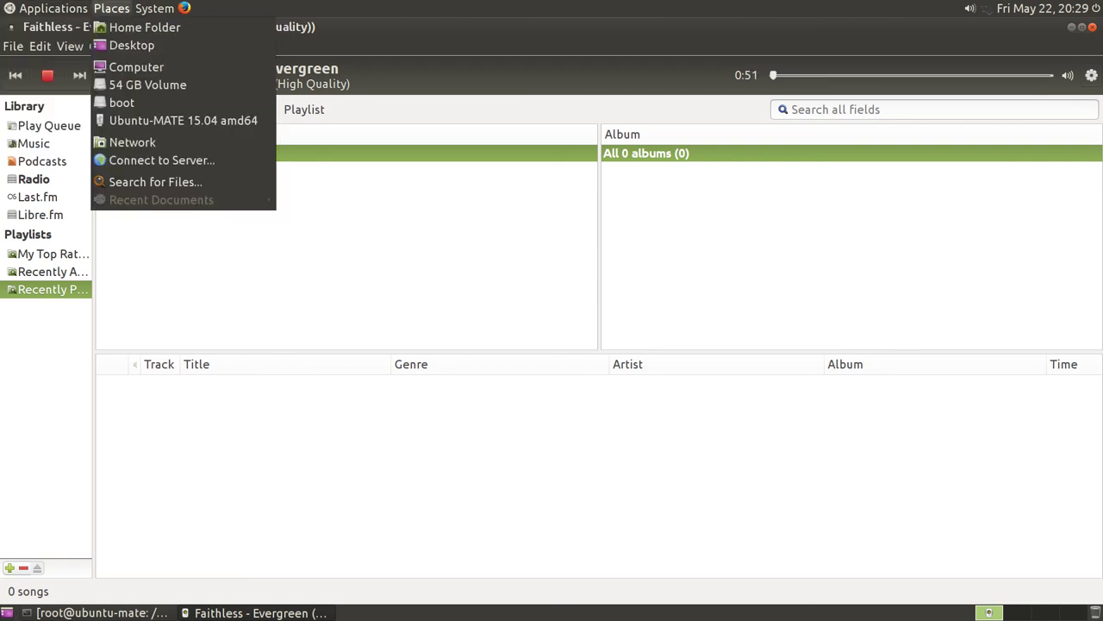
Minimize Rhythmbox, launch VLC media player and accept its privacy policy with metadata network access allowed.
{"action": "left_click", "coordinate": [259, 612]}
{"action": "left_click", "coordinate": [258, 612]}
{"action": "left_click", "coordinate": [34, 8]}
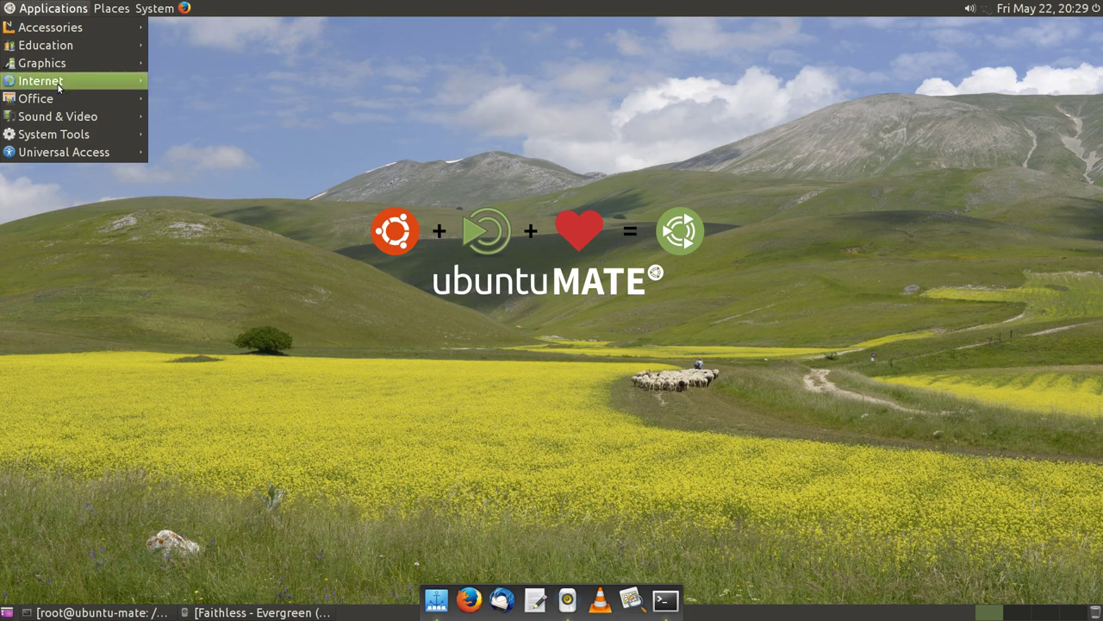
{"action": "mouse_move", "coordinate": [86, 116]}
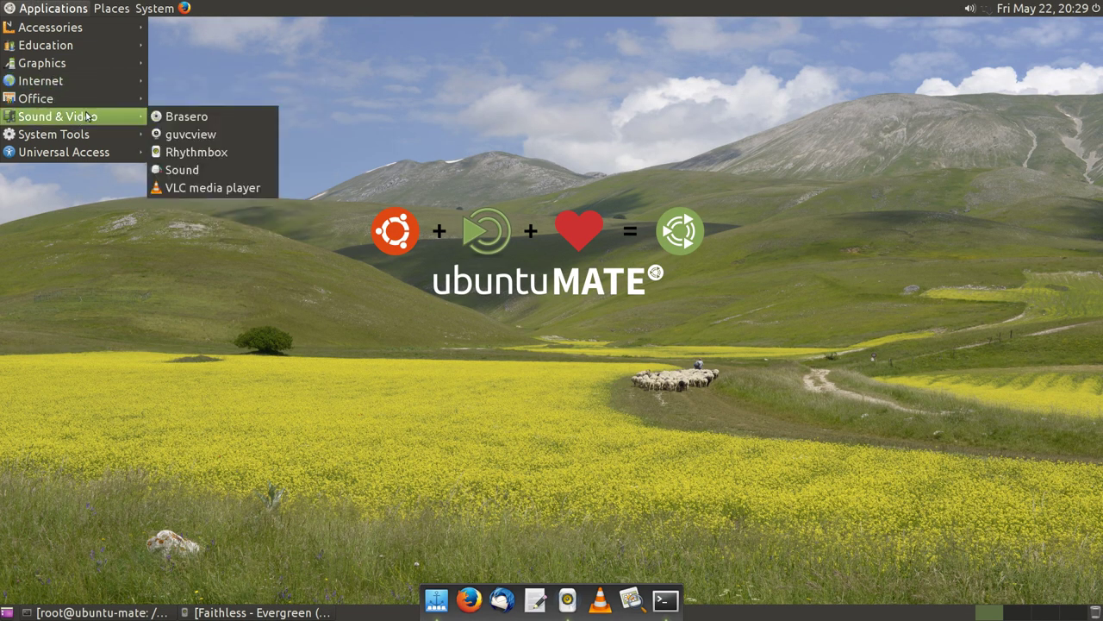
{"action": "left_click", "coordinate": [205, 185]}
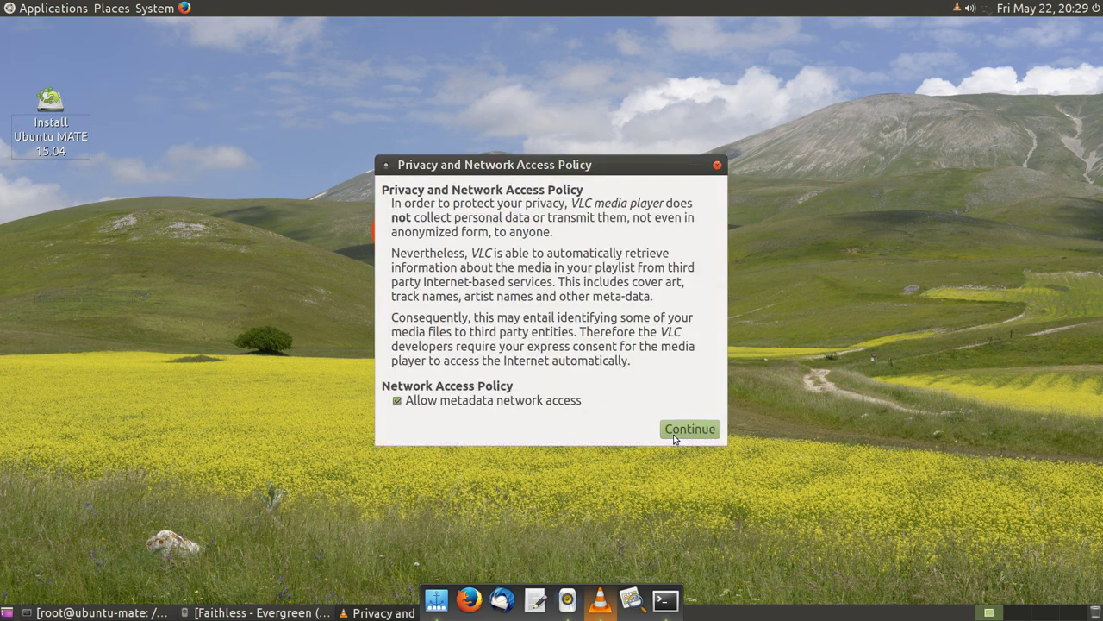
{"action": "left_click", "coordinate": [674, 431]}
Look through the network, disc, capture device and file options for opening media, and cancel without opening anything.
{"action": "left_click", "coordinate": [402, 199]}
{"action": "mouse_move", "coordinate": [659, 208]}
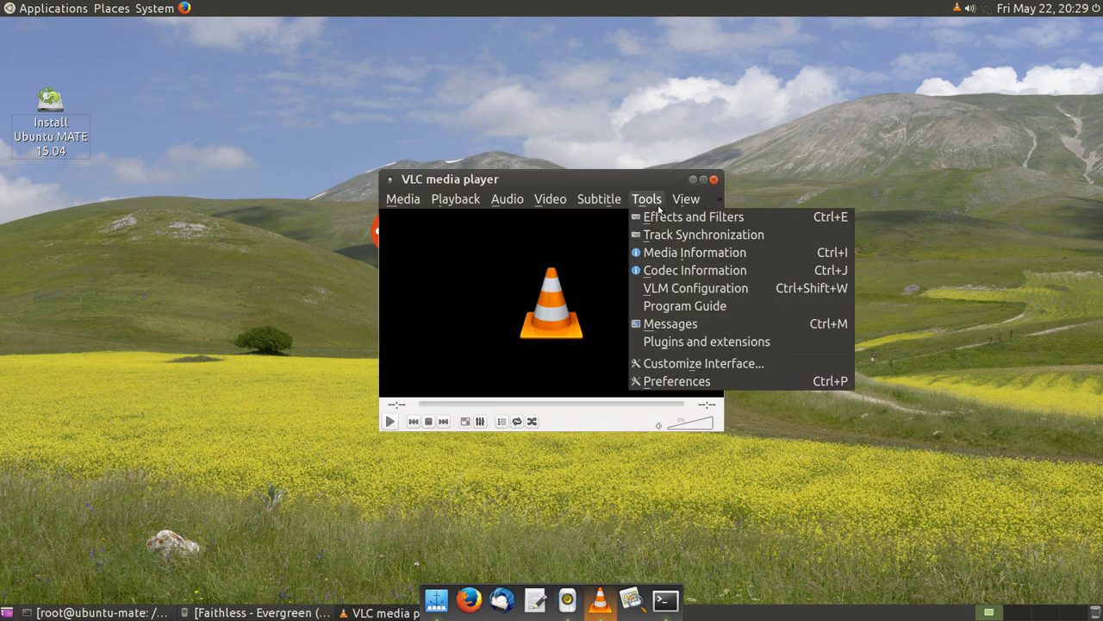
{"action": "mouse_move", "coordinate": [398, 195]}
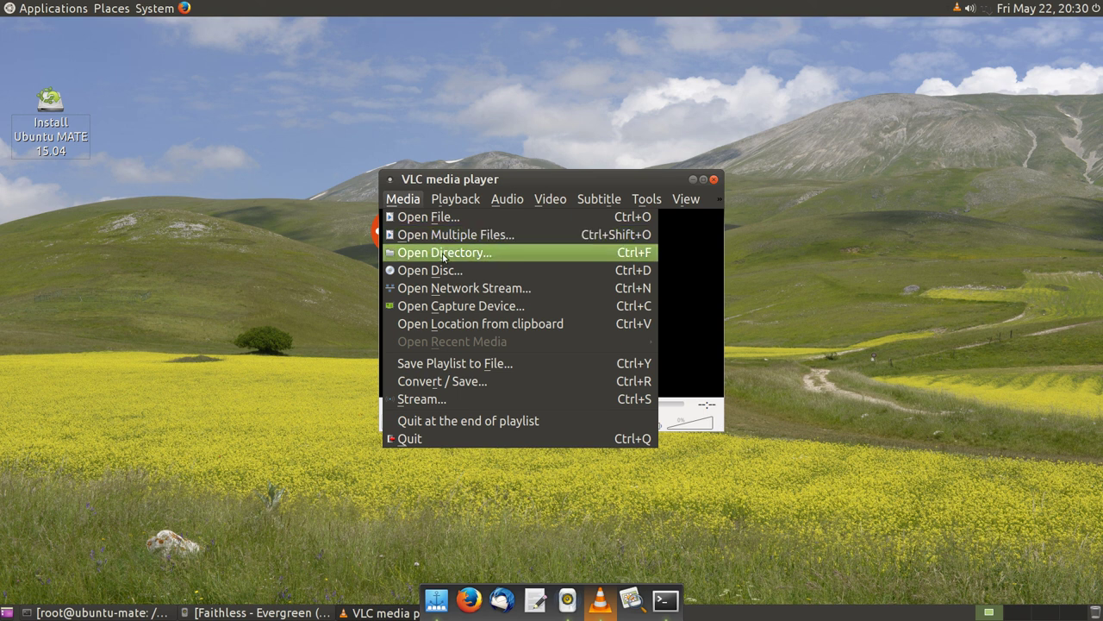
{"action": "left_click", "coordinate": [450, 288]}
{"action": "left_click", "coordinate": [437, 220]}
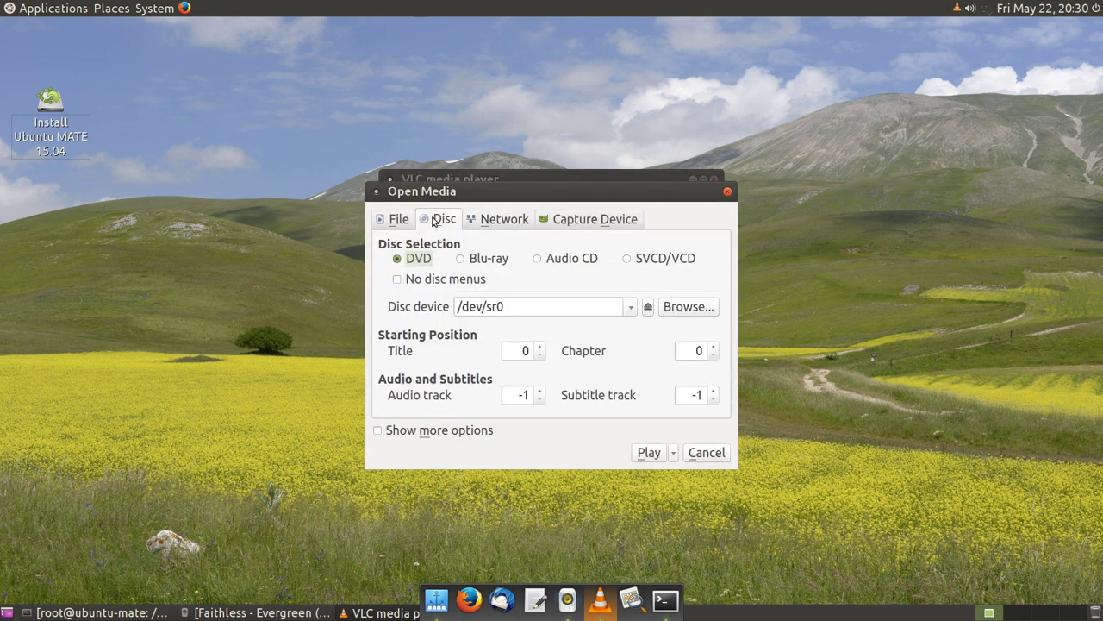
{"action": "left_click", "coordinate": [547, 221]}
{"action": "left_click", "coordinate": [483, 220]}
{"action": "left_click", "coordinate": [440, 221]}
{"action": "left_click", "coordinate": [394, 221]}
{"action": "left_click", "coordinate": [709, 452]}
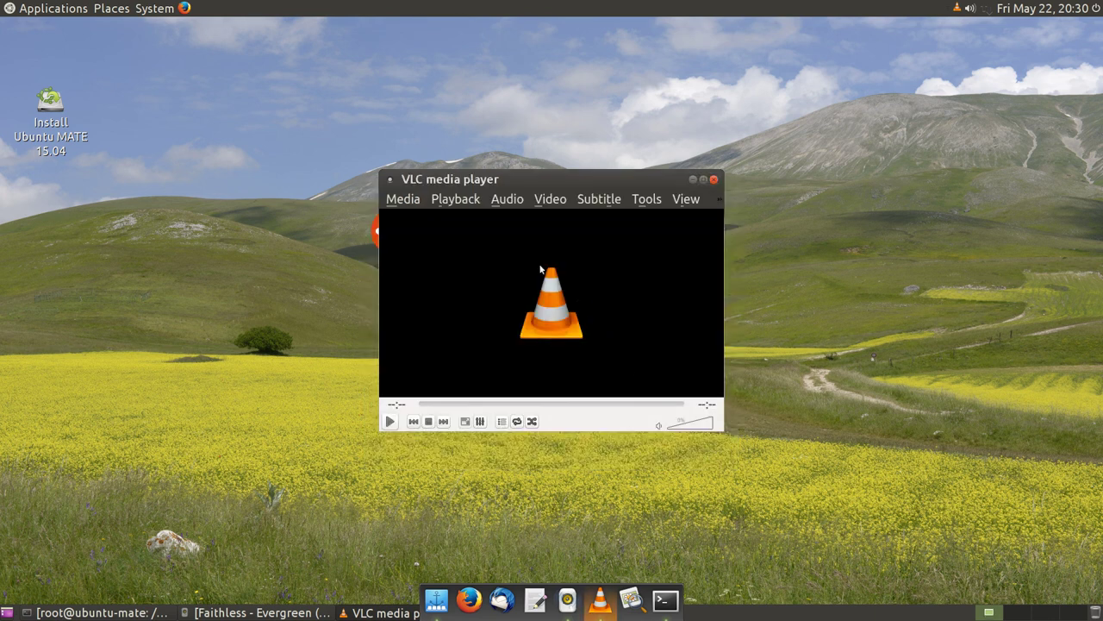
Look through the playback, audio, video, subtitle and tools commands of VLC.
{"action": "left_click", "coordinate": [456, 199]}
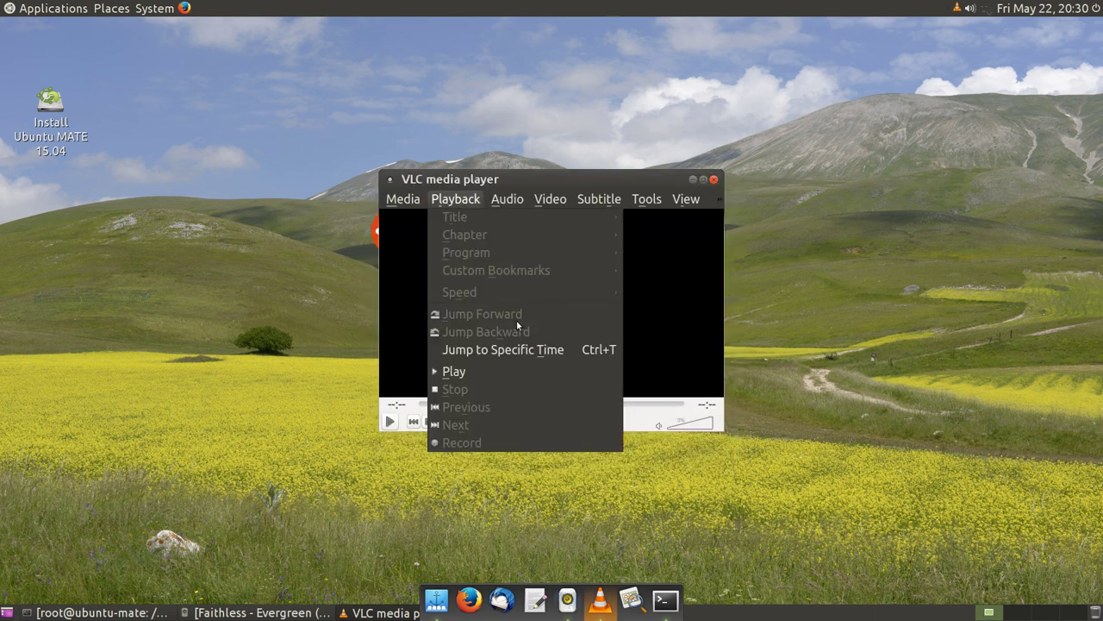
{"action": "mouse_move", "coordinate": [507, 199]}
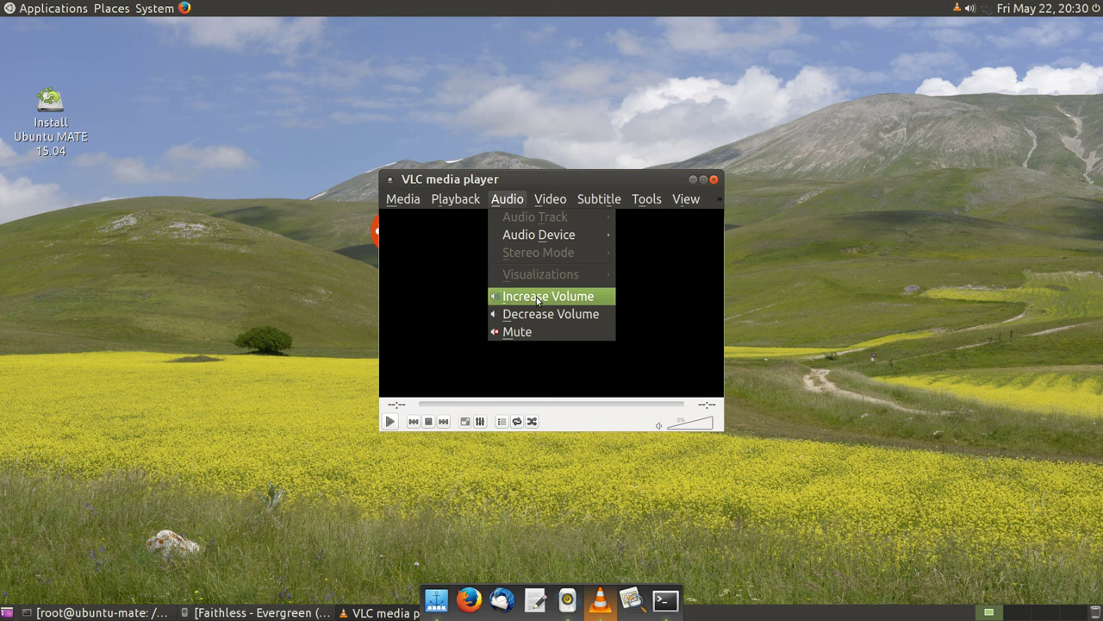
{"action": "mouse_move", "coordinate": [552, 197]}
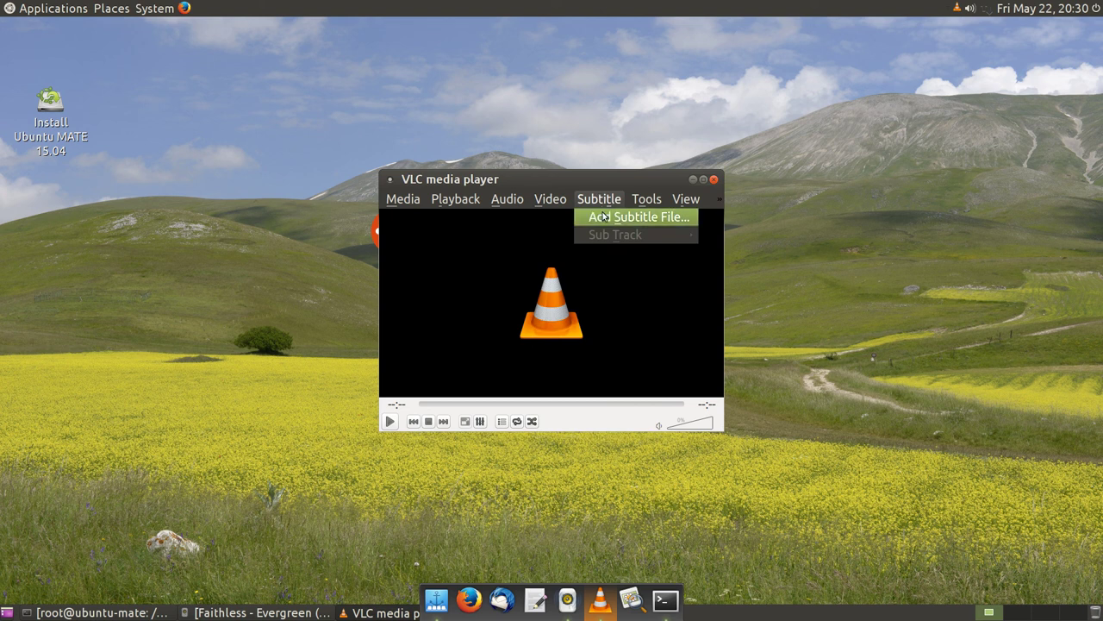
{"action": "left_click", "coordinate": [602, 217]}
{"action": "left_click", "coordinate": [600, 198]}
{"action": "mouse_move", "coordinate": [642, 200]}
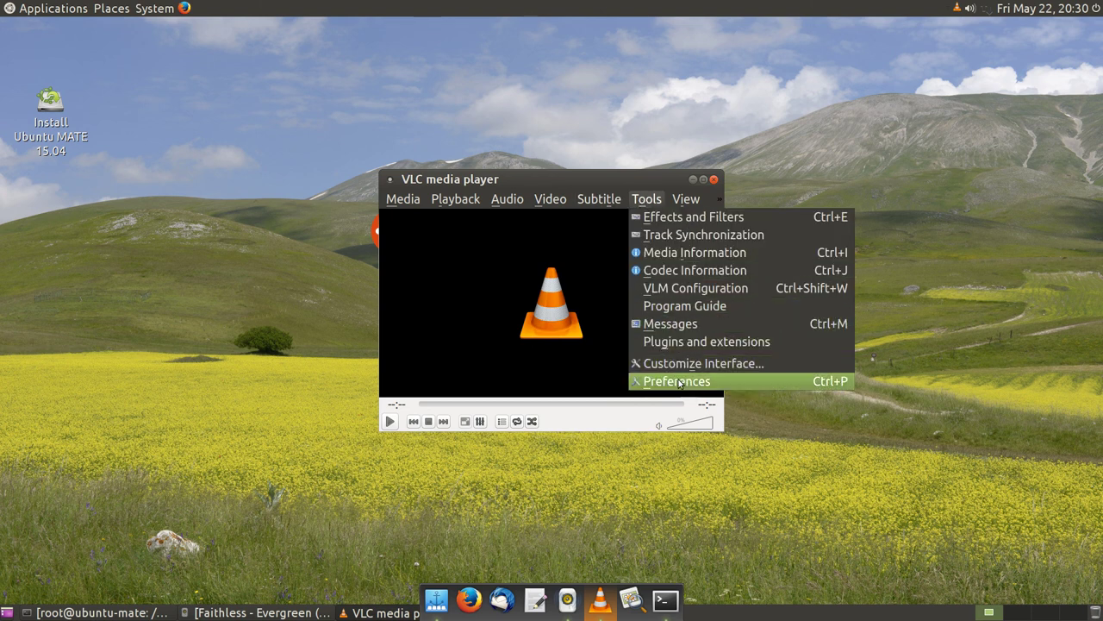
{"action": "mouse_move", "coordinate": [681, 198]}
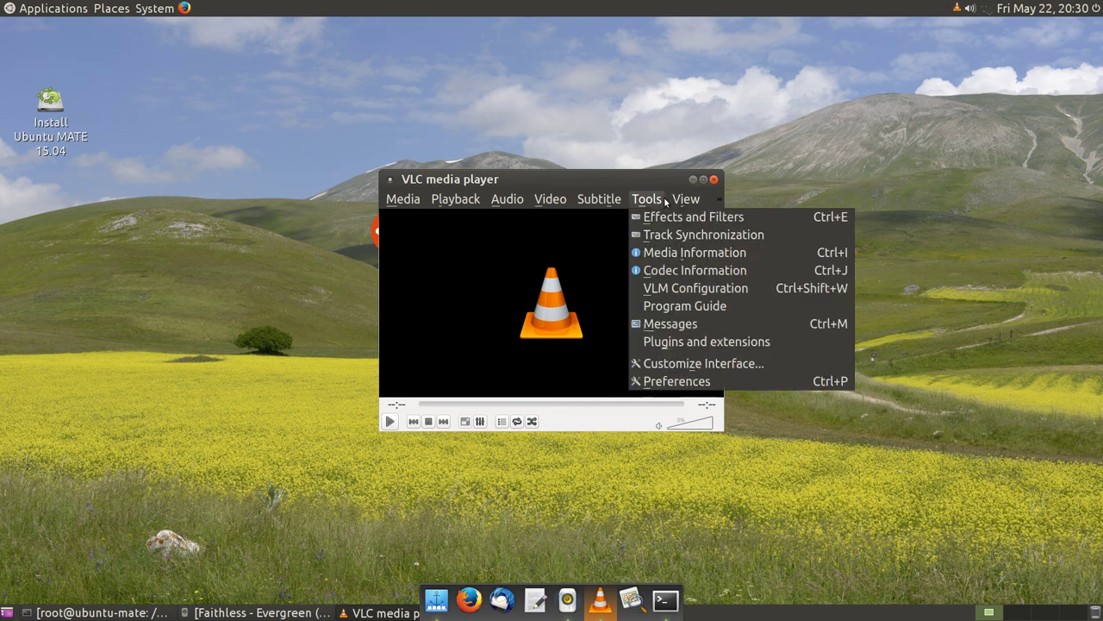
Examine the VLC preferences for interface, audio, subtitles, input and codecs, and hotkeys, and cancel without saving.
{"action": "left_click", "coordinate": [671, 382]}
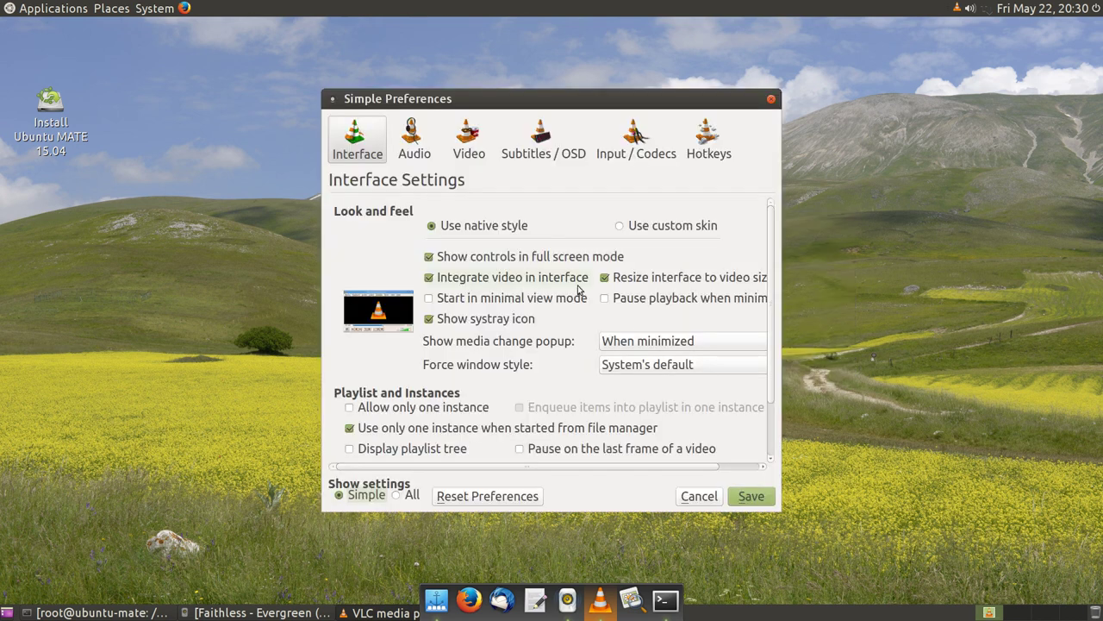
{"action": "left_click", "coordinate": [414, 138]}
{"action": "left_click", "coordinate": [543, 138]}
{"action": "left_click", "coordinate": [636, 138]}
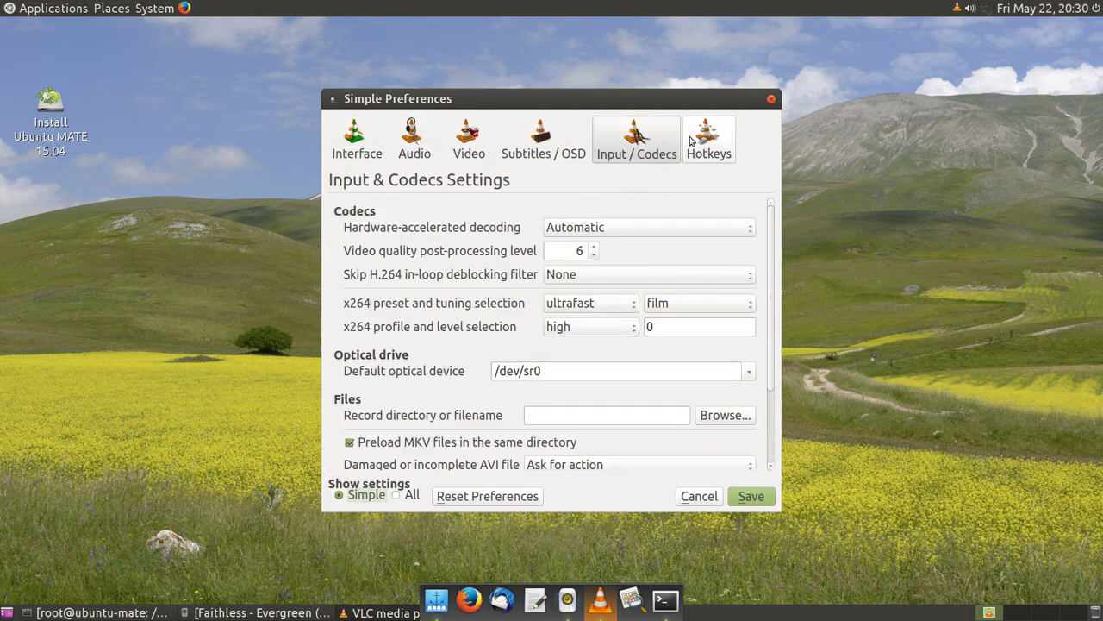
{"action": "scroll", "coordinate": [576, 263], "scroll_direction": "down", "scroll_amount": 3}
{"action": "left_click", "coordinate": [709, 146]}
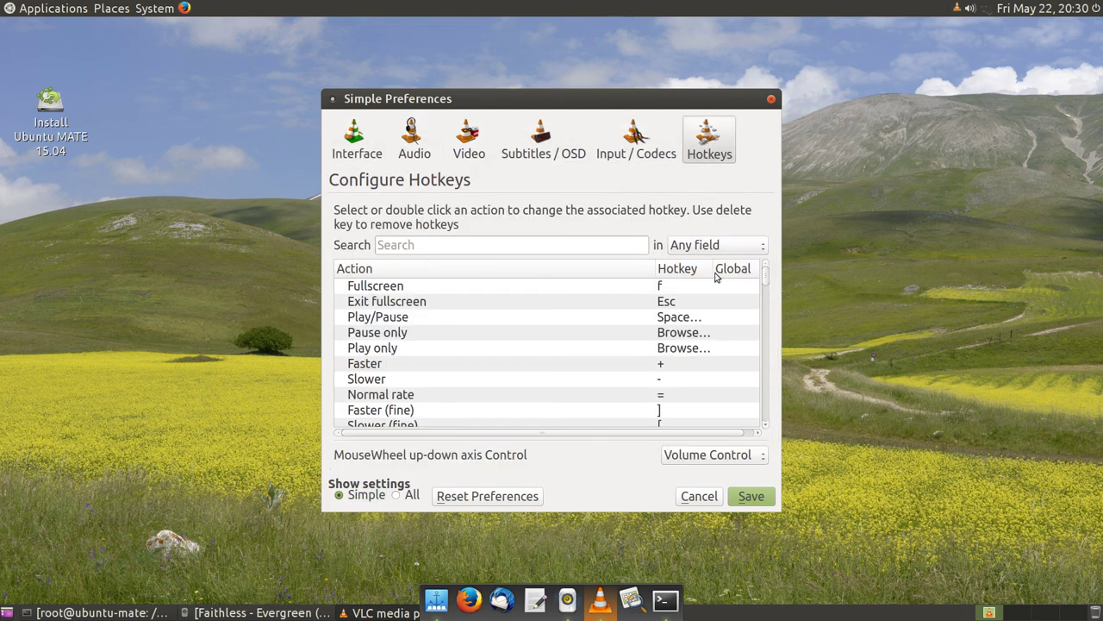
{"action": "left_click", "coordinate": [707, 500]}
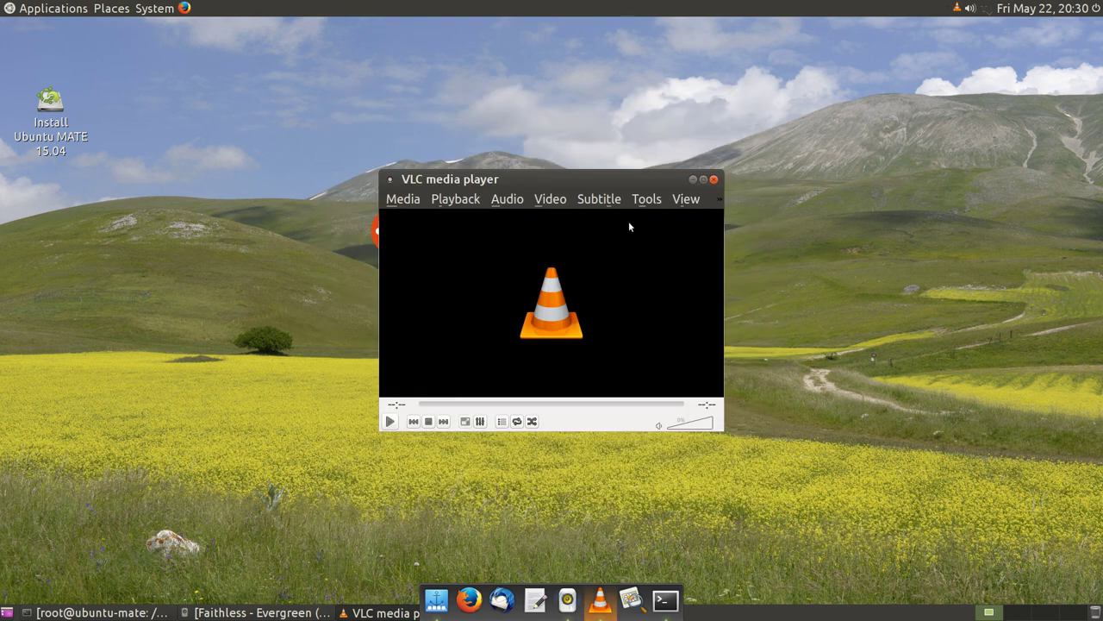
Review the view, video and media commands of VLC and close the player.
{"action": "left_click", "coordinate": [676, 206]}
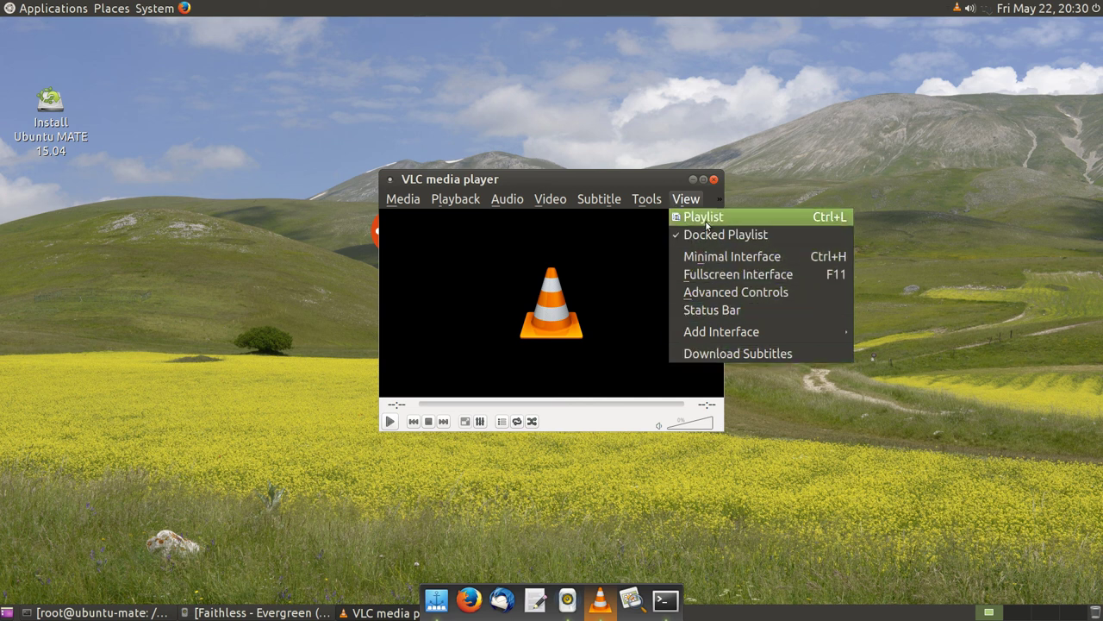
{"action": "mouse_move", "coordinate": [536, 195]}
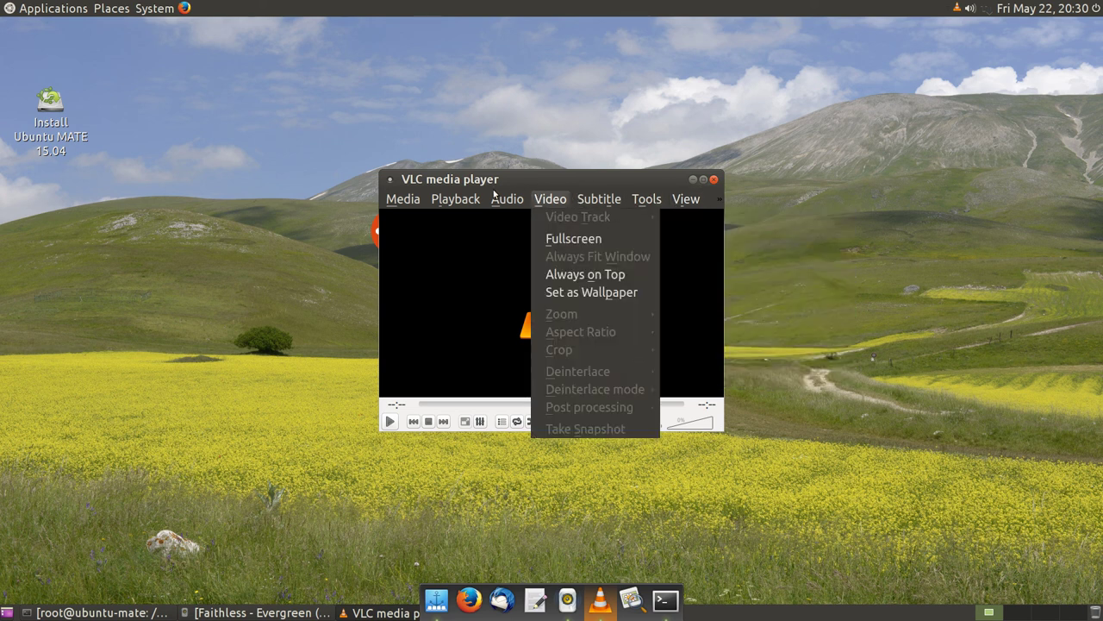
{"action": "mouse_move", "coordinate": [382, 191]}
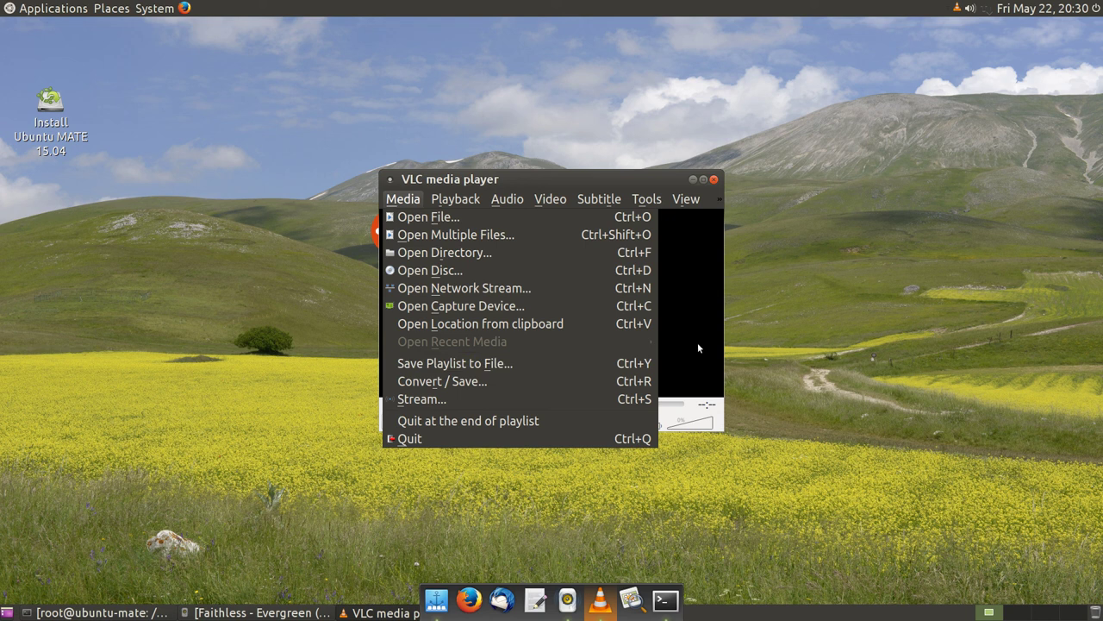
{"action": "left_click", "coordinate": [698, 347]}
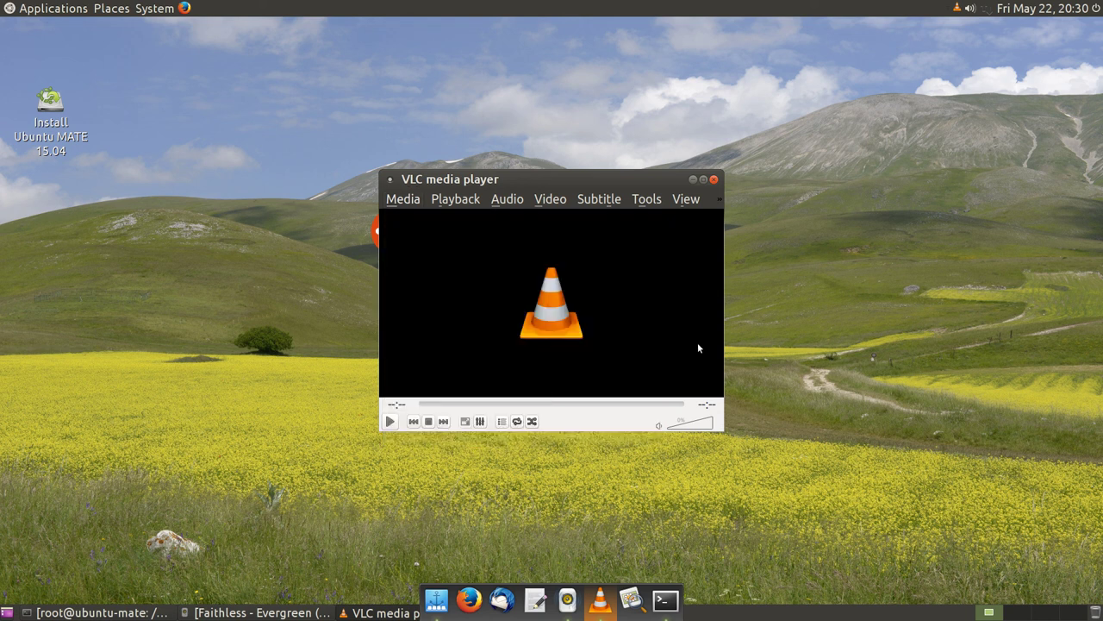
{"action": "left_click", "coordinate": [713, 182]}
Open the Caja file manager from the system tools, view the home folder and close it.
{"action": "left_click", "coordinate": [53, 8]}
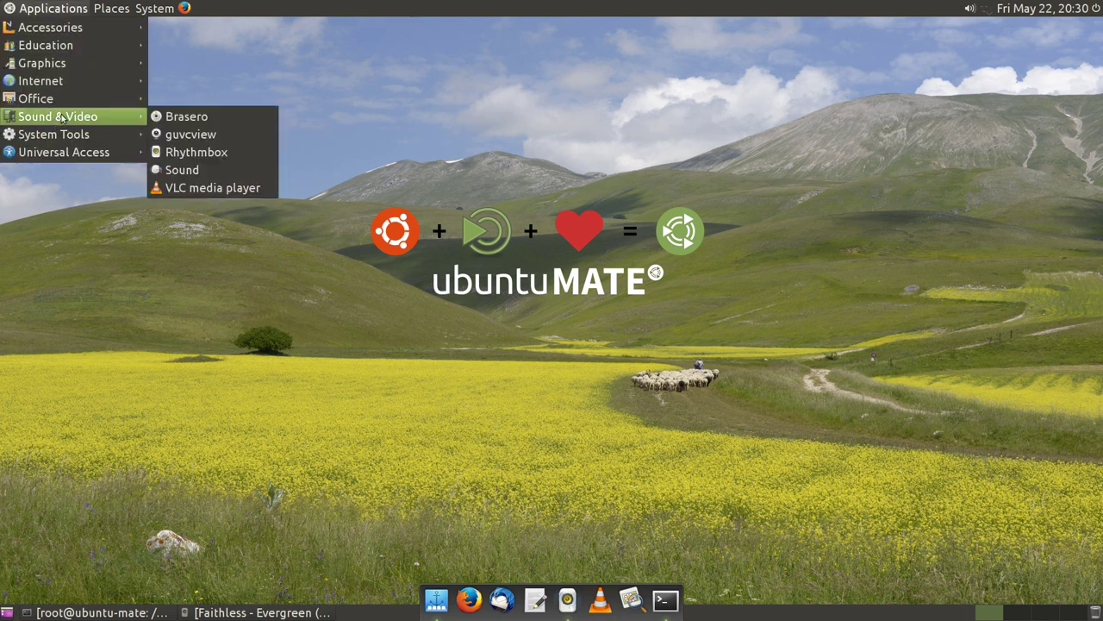
{"action": "mouse_move", "coordinate": [76, 107]}
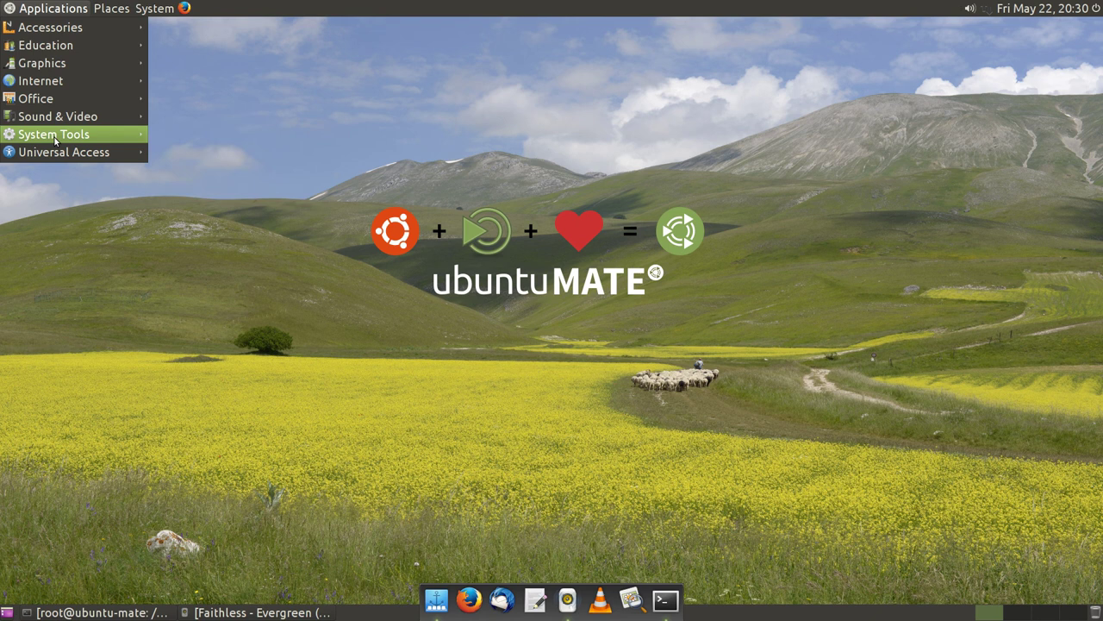
{"action": "mouse_move", "coordinate": [74, 136]}
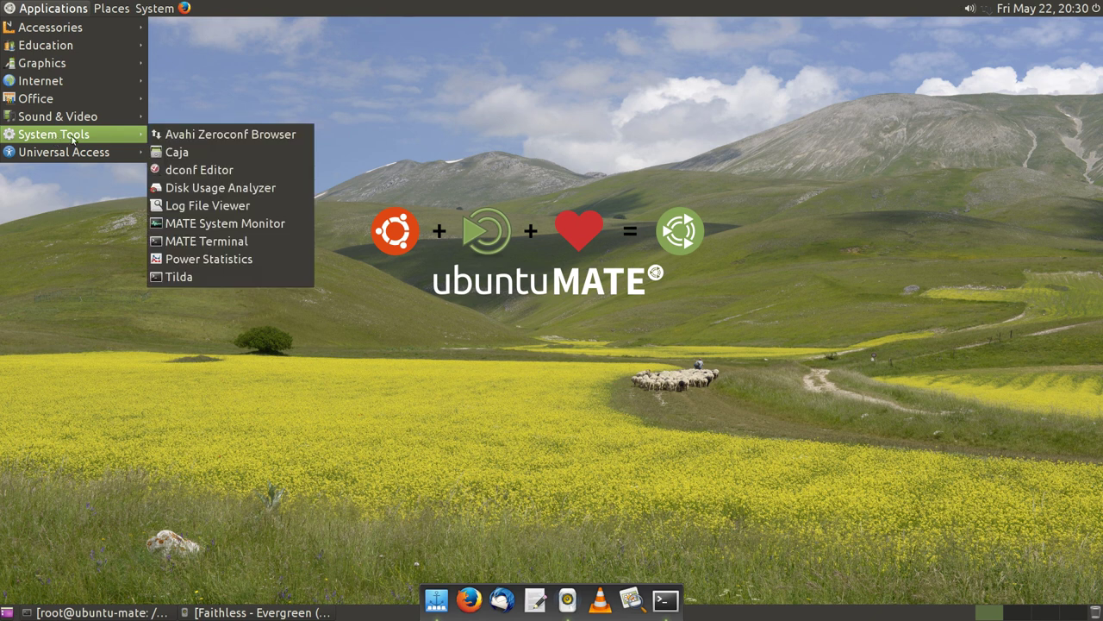
{"action": "left_click", "coordinate": [271, 156]}
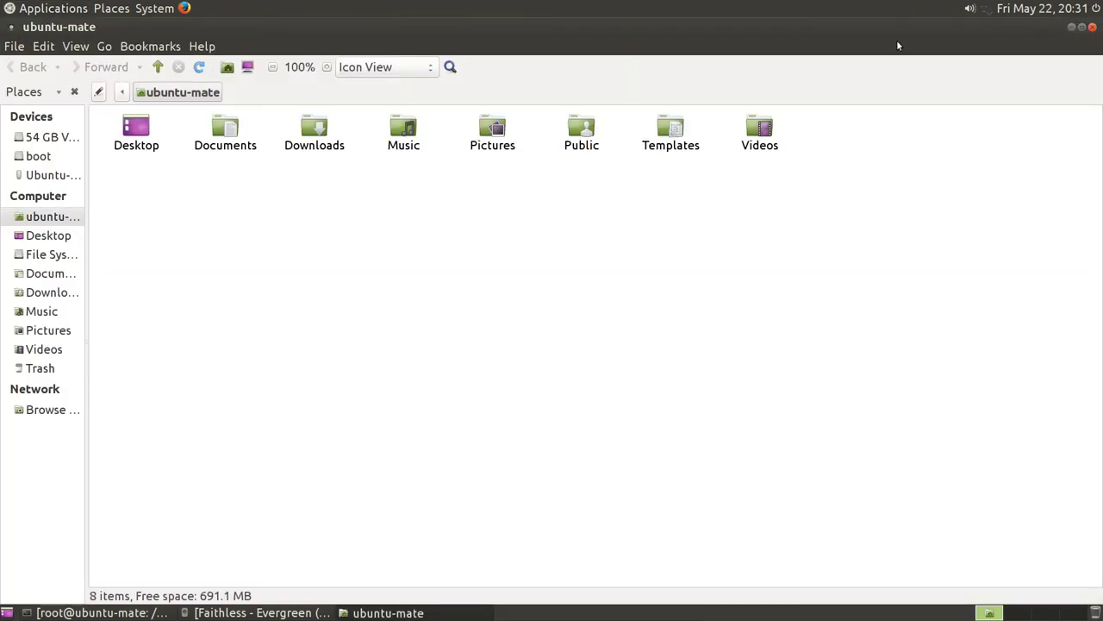
{"action": "left_click", "coordinate": [1092, 27]}
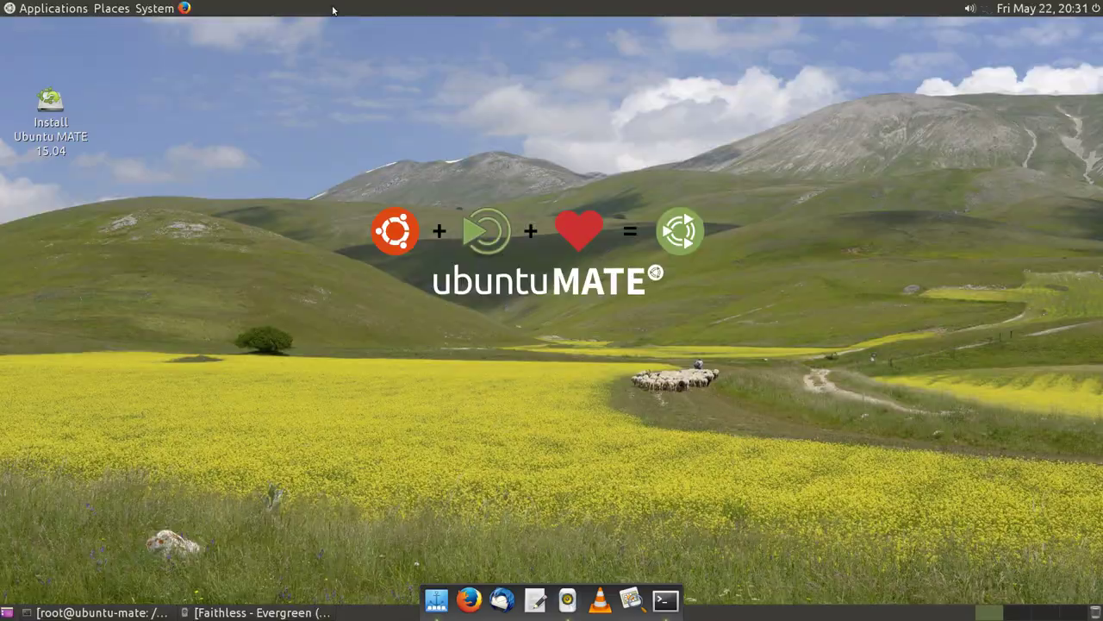
Glance over the Sound & Video and Universal Access applications and launch Log File Viewer.
{"action": "left_click", "coordinate": [56, 8]}
{"action": "mouse_move", "coordinate": [90, 136]}
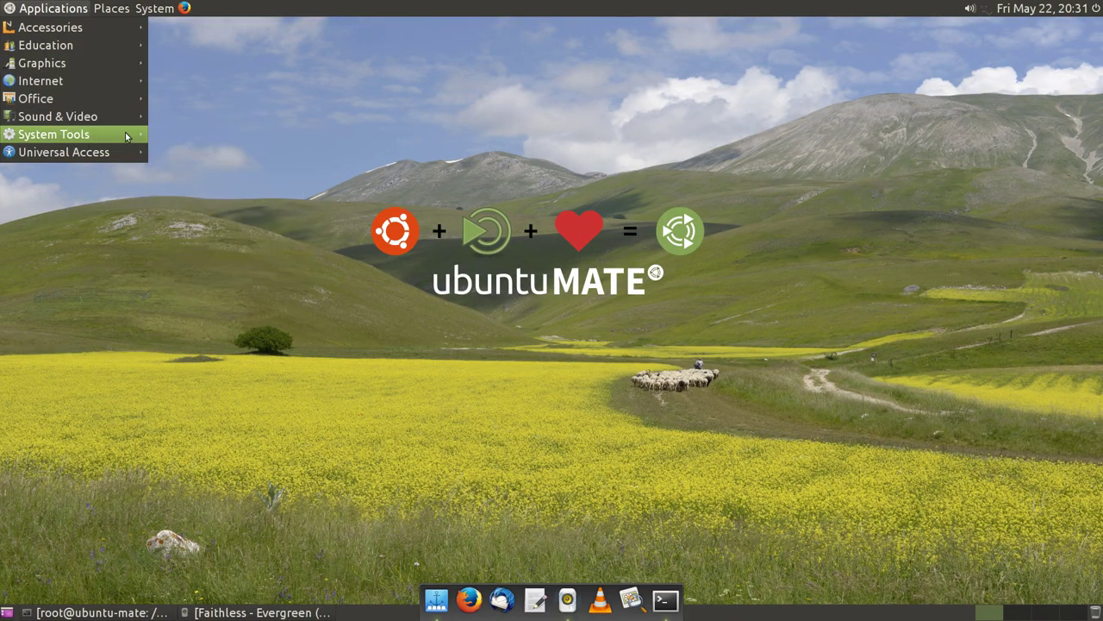
{"action": "mouse_move", "coordinate": [119, 120]}
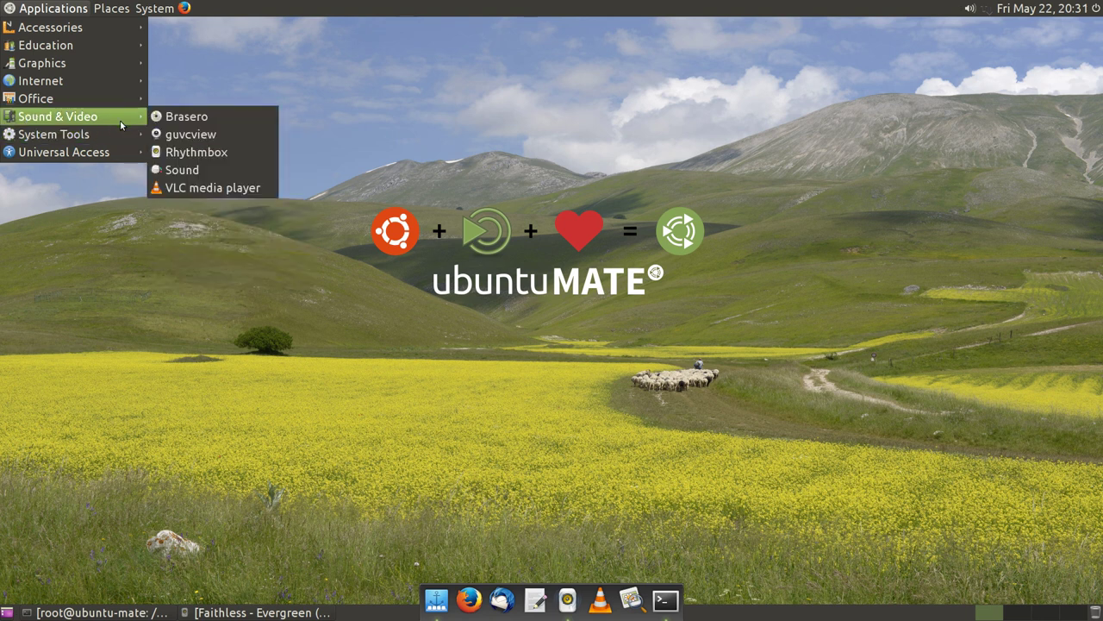
{"action": "mouse_move", "coordinate": [124, 153]}
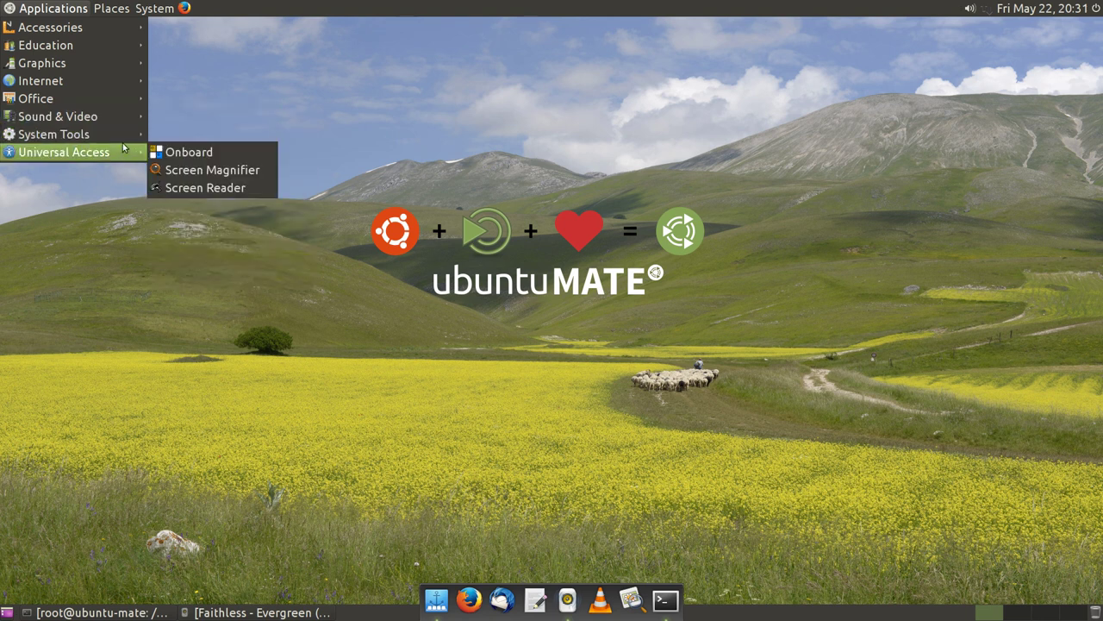
{"action": "left_click", "coordinate": [207, 203]}
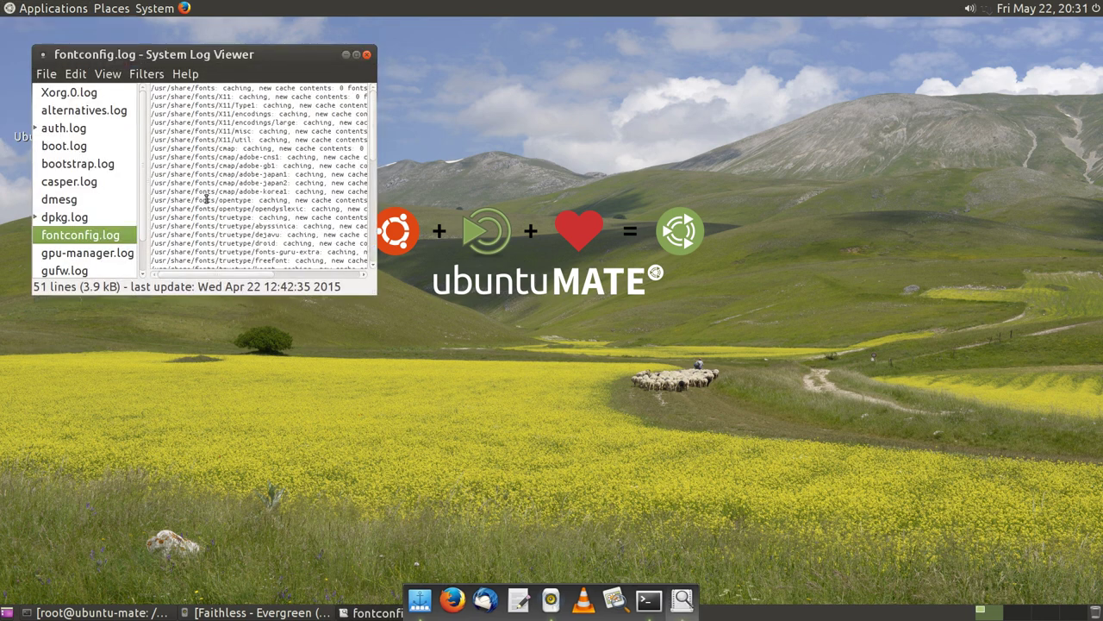
Maximize the log viewer and browse system logs including boot.log, fontconfig.log, kern.log, syslog, dpkg.log and Xorg.0.log.
{"action": "left_click", "coordinate": [80, 199]}
{"action": "left_click", "coordinate": [82, 148]}
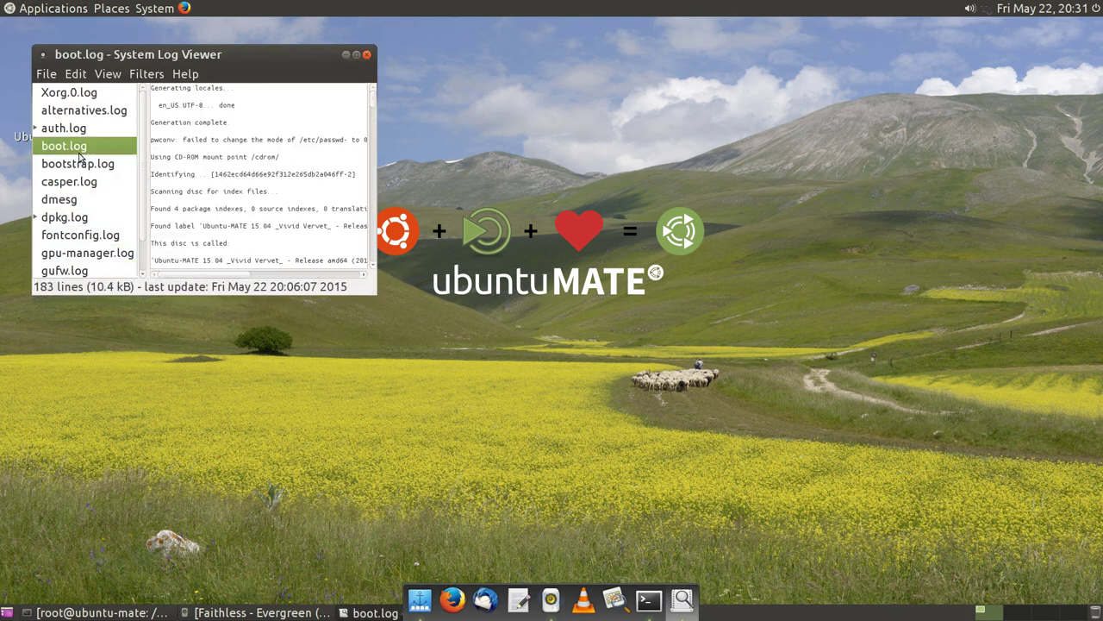
{"action": "double_click", "coordinate": [169, 57]}
{"action": "left_click", "coordinate": [57, 205]}
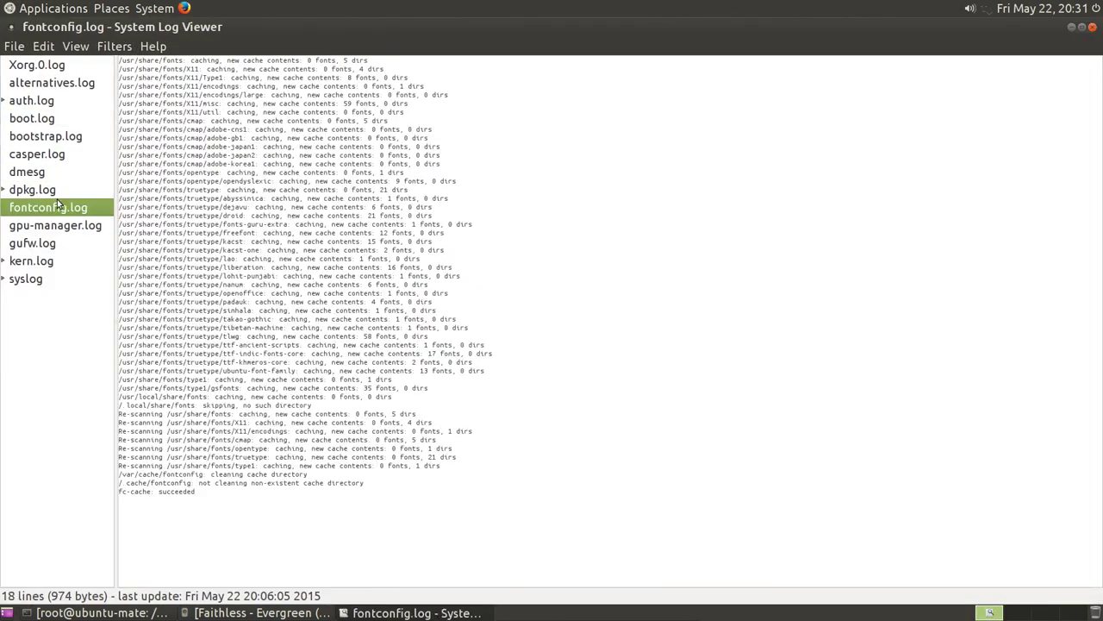
{"action": "left_click", "coordinate": [33, 263]}
{"action": "left_click", "coordinate": [30, 279]}
{"action": "left_click", "coordinate": [31, 243]}
{"action": "left_click", "coordinate": [31, 190]}
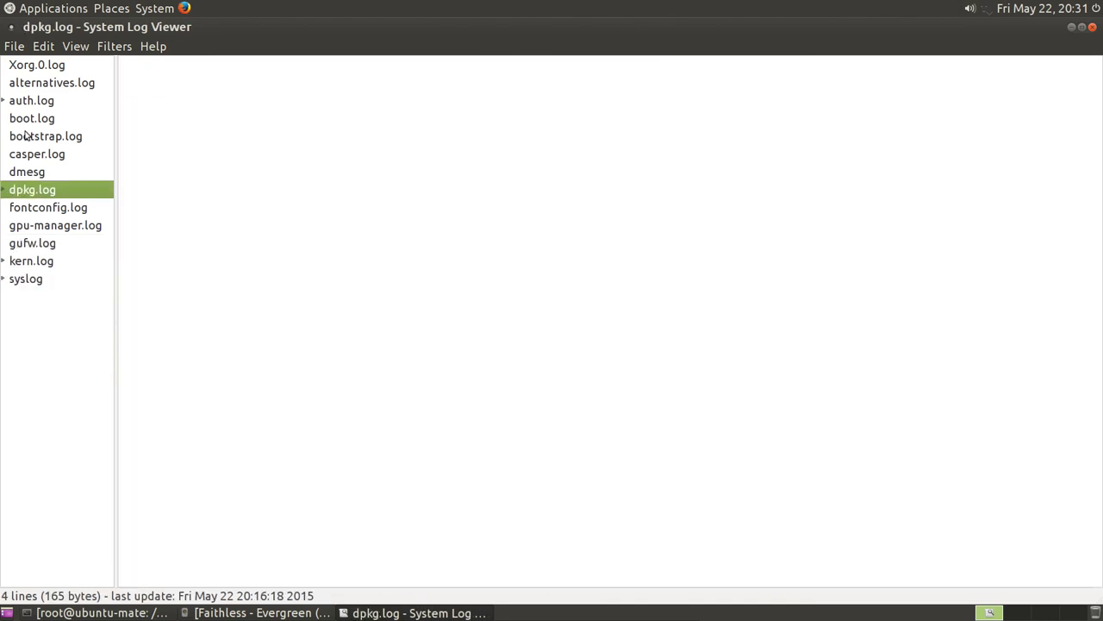
{"action": "left_click", "coordinate": [32, 66]}
View the About information of Log Viewer, dismiss it and close the program.
{"action": "left_click", "coordinate": [44, 45]}
{"action": "mouse_move", "coordinate": [153, 45]}
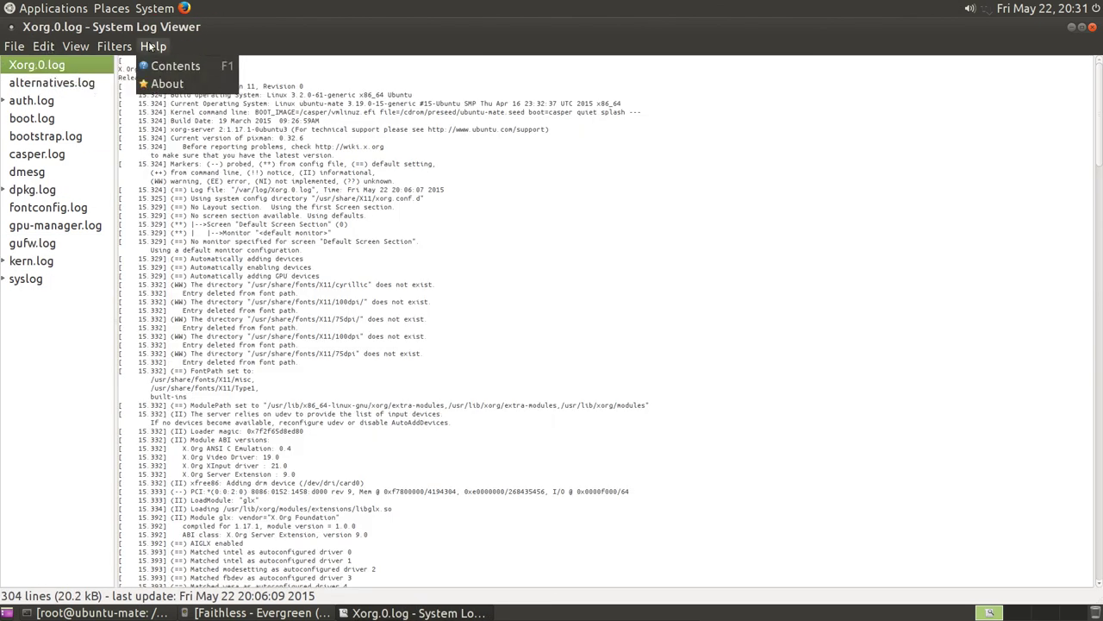
{"action": "left_click", "coordinate": [165, 82]}
{"action": "left_click", "coordinate": [645, 393]}
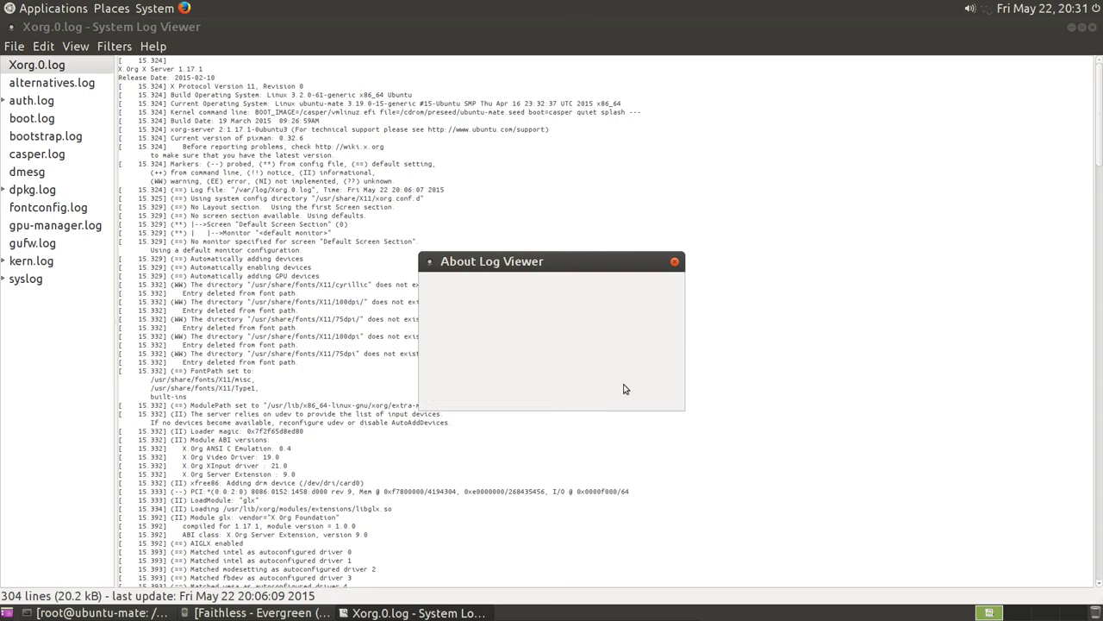
{"action": "left_click", "coordinate": [1093, 27]}
Open MATE System Monitor, view its System, Processes, Resources and File Systems information, and close it.
{"action": "left_click", "coordinate": [24, 7]}
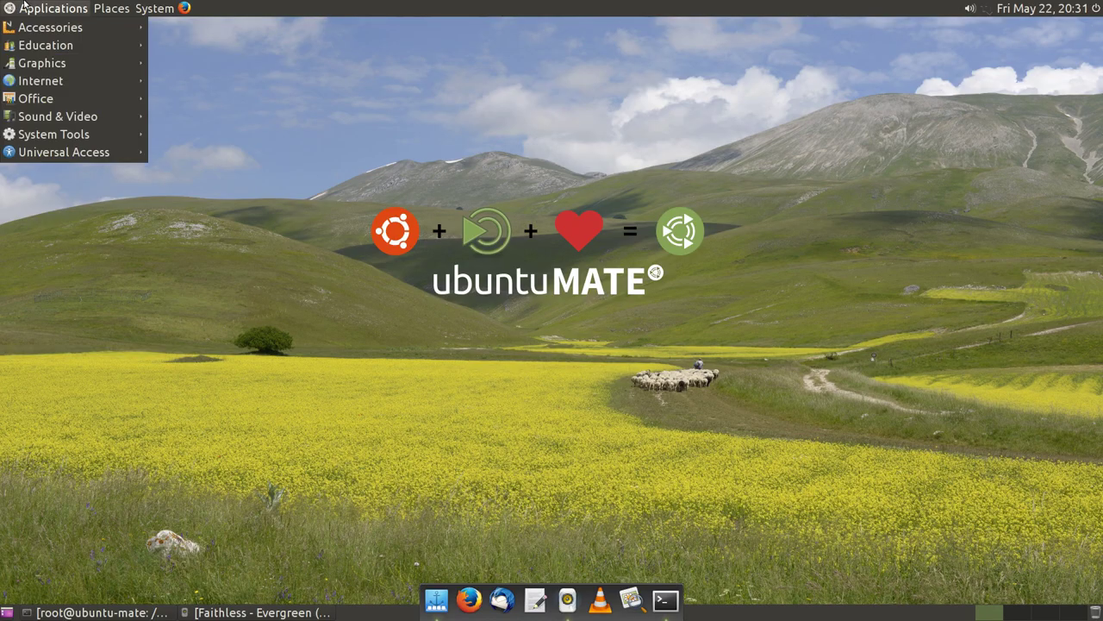
{"action": "mouse_move", "coordinate": [84, 136]}
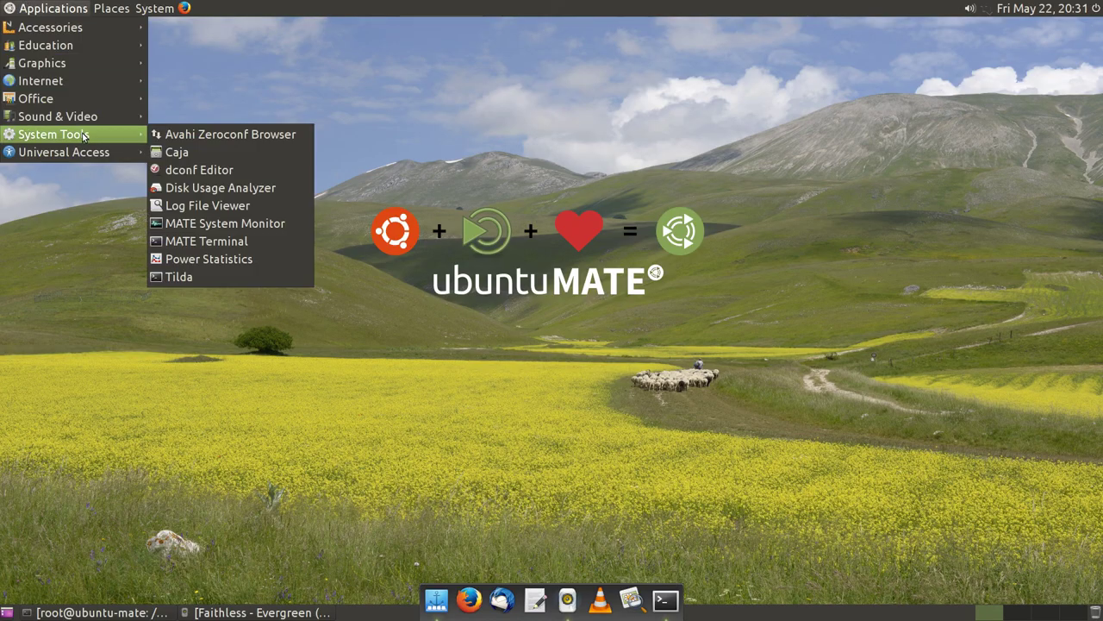
{"action": "left_click", "coordinate": [212, 222]}
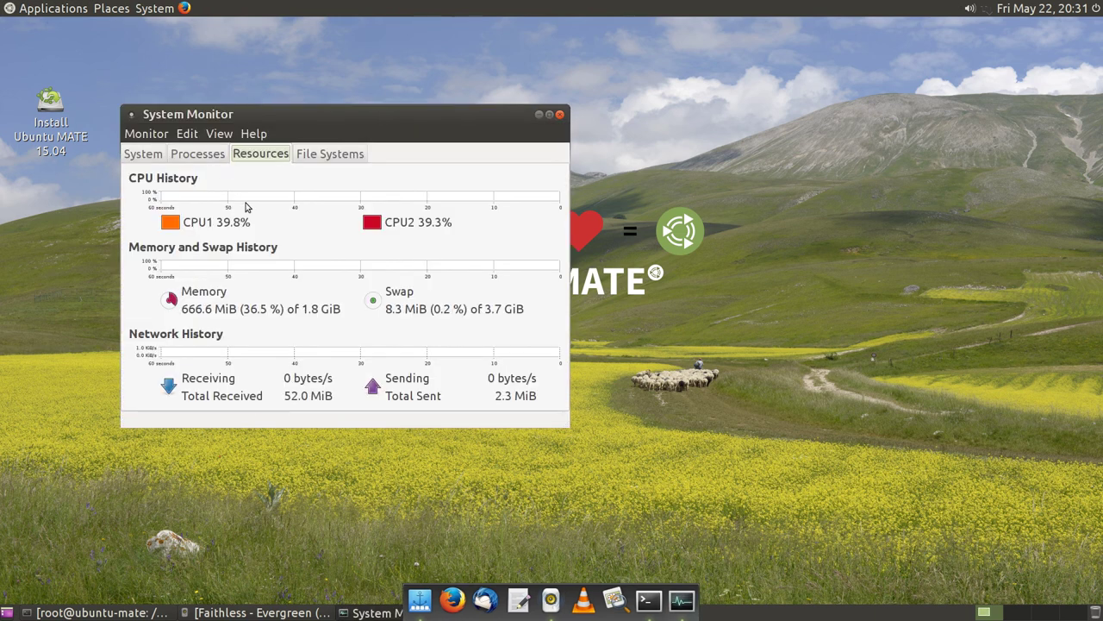
{"action": "left_click", "coordinate": [144, 154]}
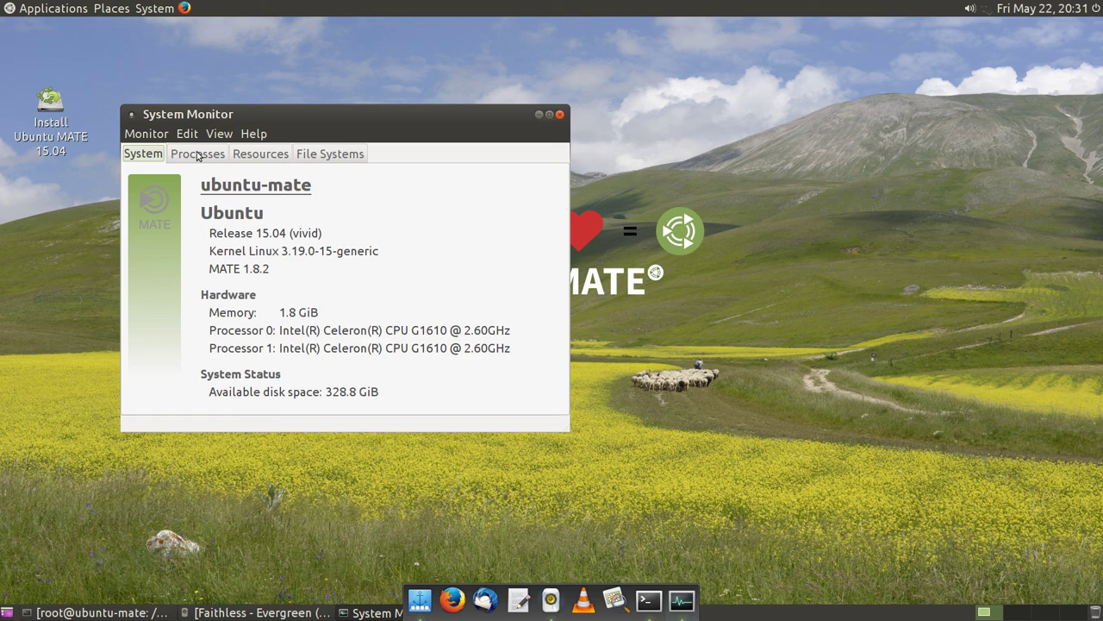
{"action": "left_click", "coordinate": [197, 155]}
{"action": "left_click", "coordinate": [253, 159]}
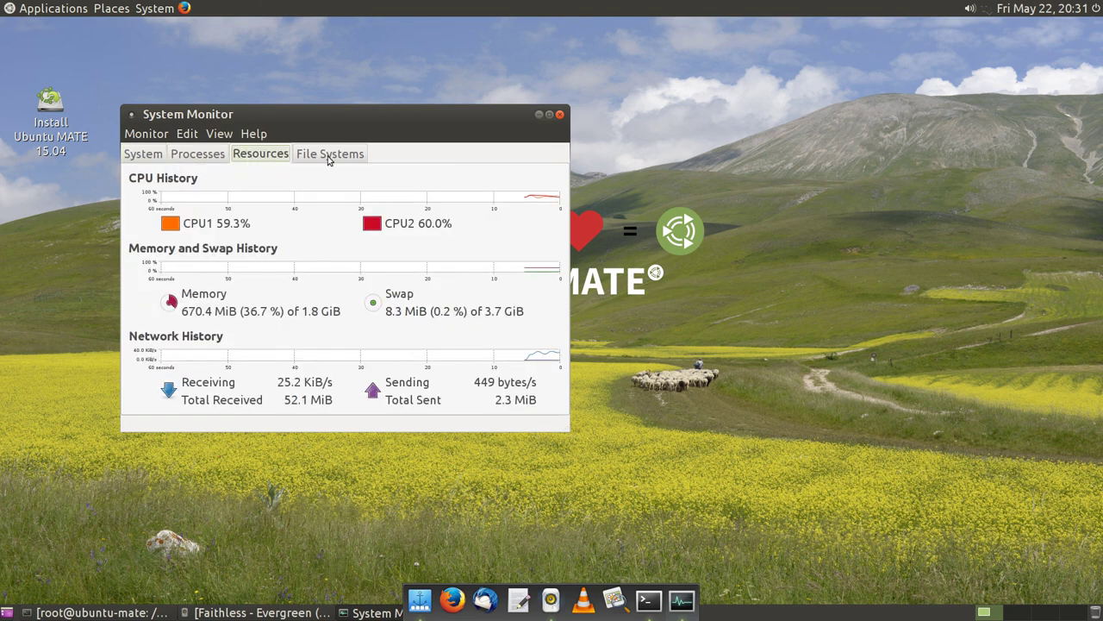
{"action": "left_click", "coordinate": [329, 159]}
{"action": "left_click", "coordinate": [158, 162]}
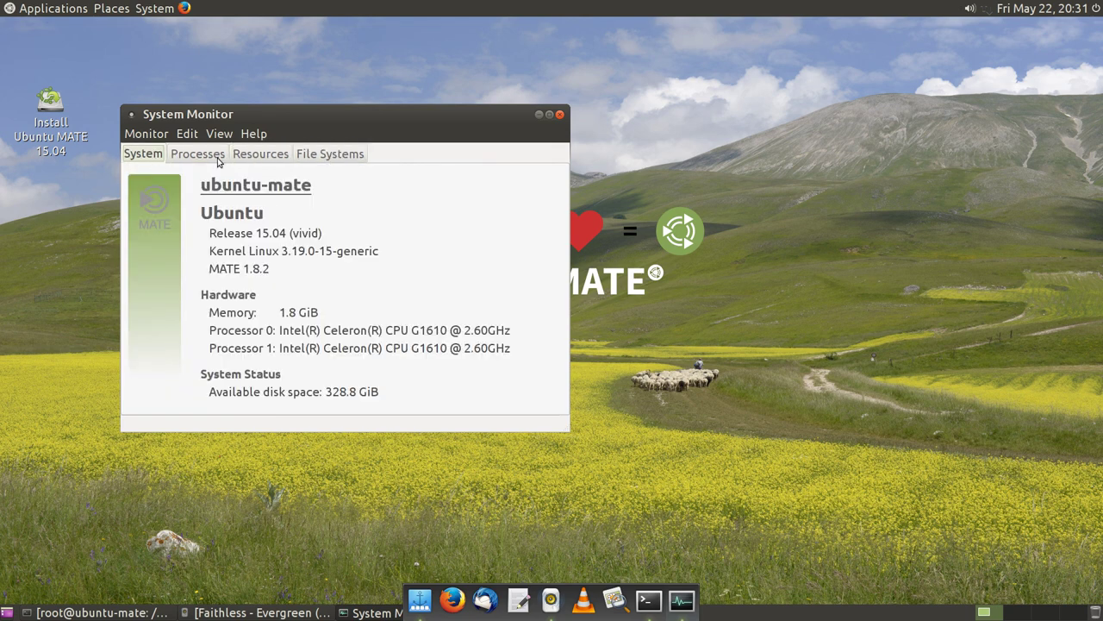
{"action": "left_click", "coordinate": [559, 115]}
Open Power Statistics from the system tools, view the processor details and close it.
{"action": "left_click", "coordinate": [14, 7]}
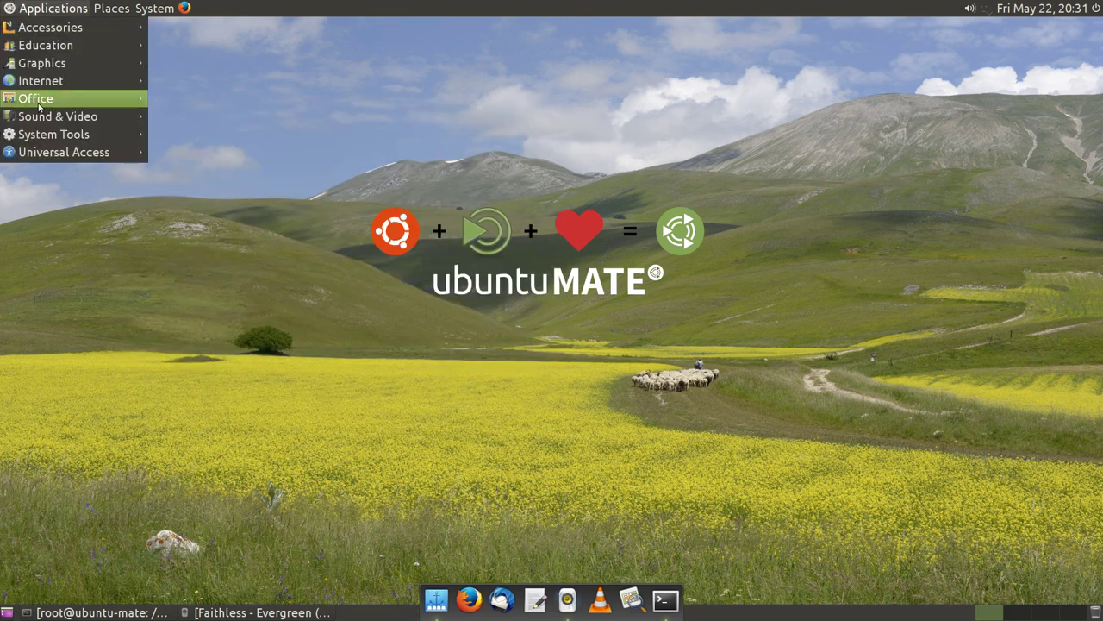
{"action": "mouse_move", "coordinate": [57, 119]}
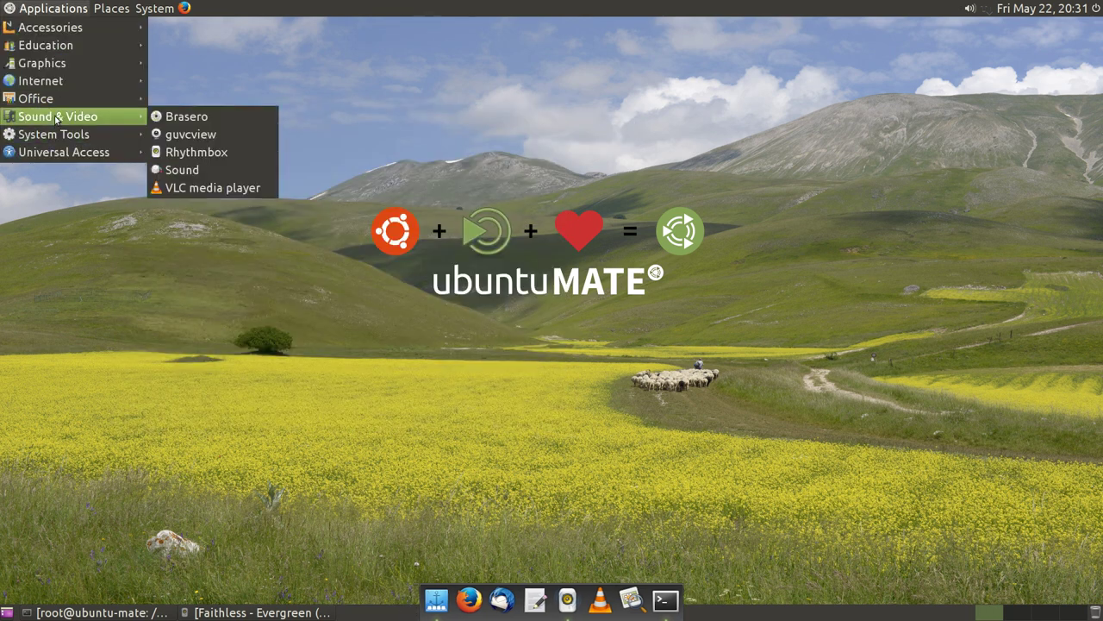
{"action": "mouse_move", "coordinate": [66, 138]}
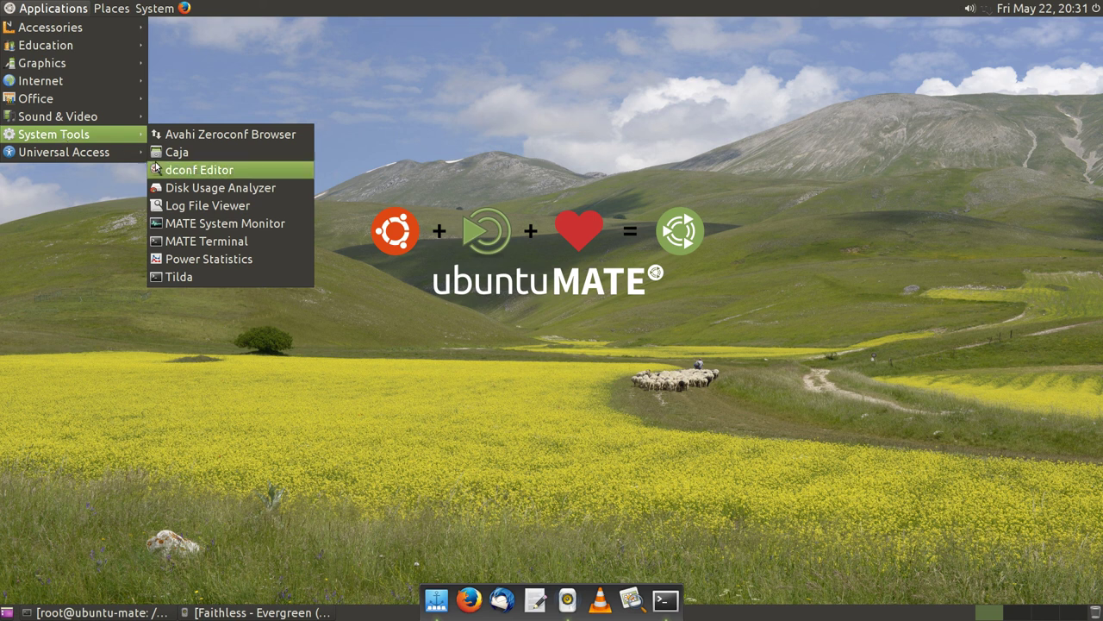
{"action": "left_click", "coordinate": [192, 259]}
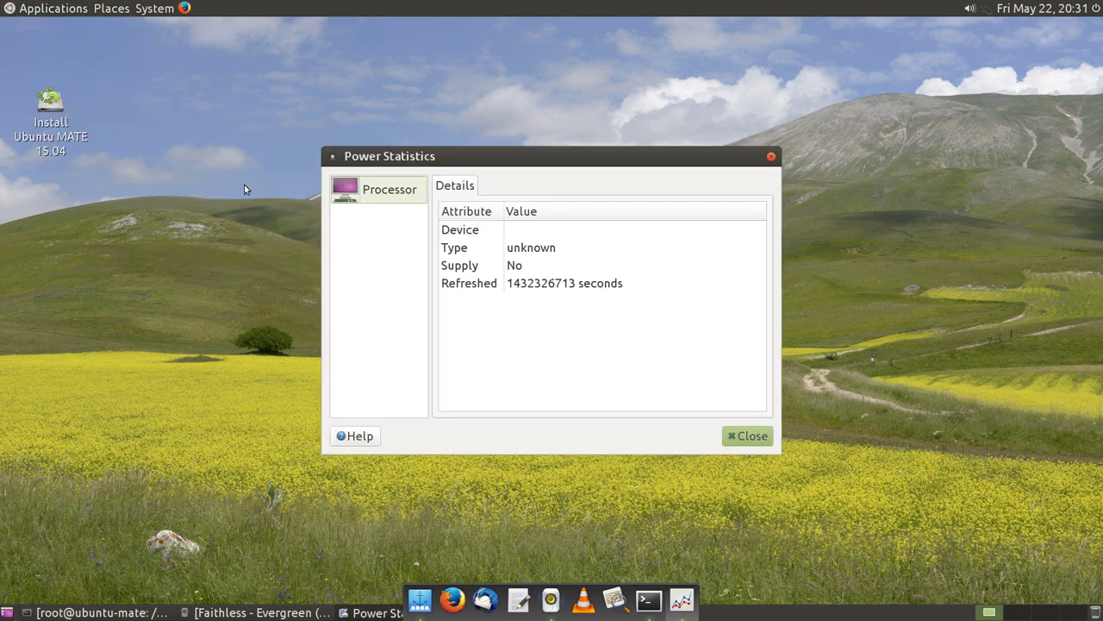
{"action": "left_click", "coordinate": [714, 435]}
Launch the Tilda terminal from the system tools.
{"action": "left_click", "coordinate": [13, 8]}
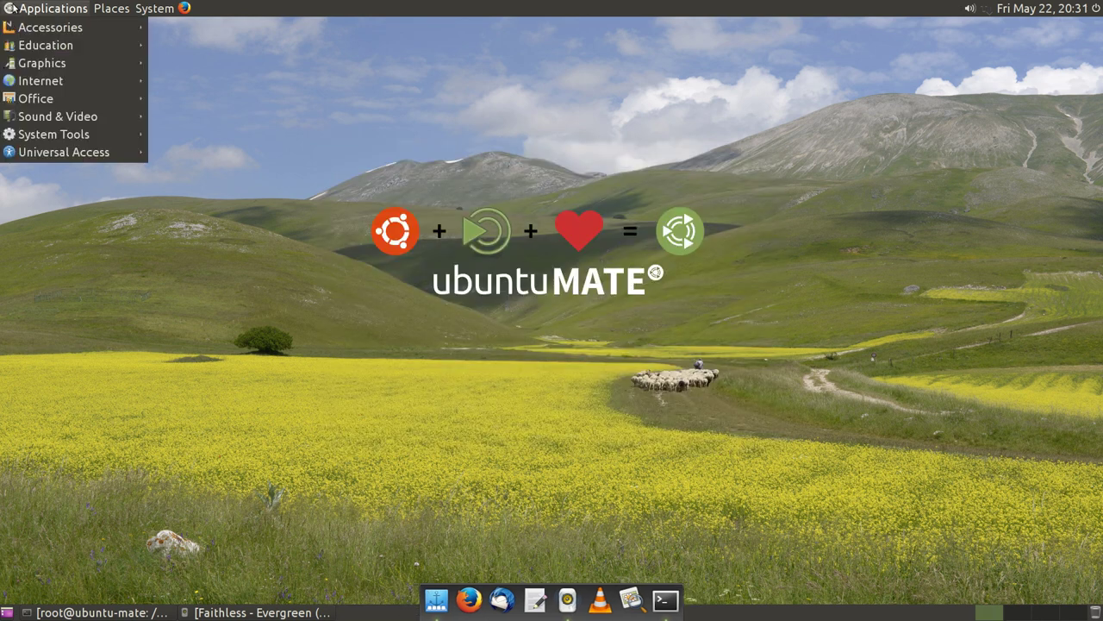
{"action": "mouse_move", "coordinate": [39, 150]}
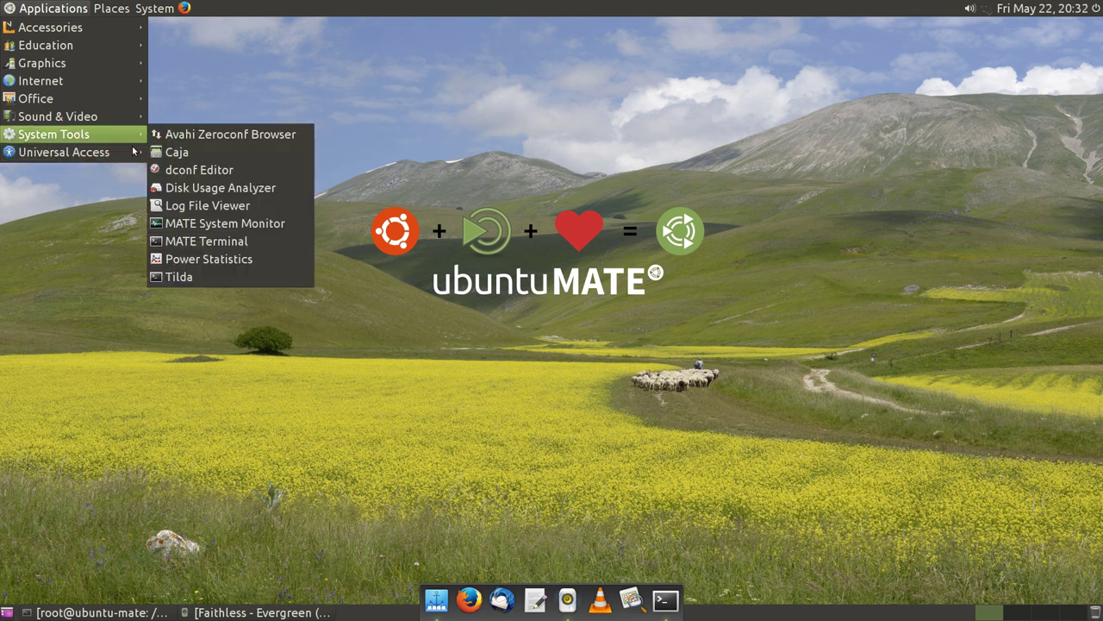
{"action": "left_click", "coordinate": [225, 274]}
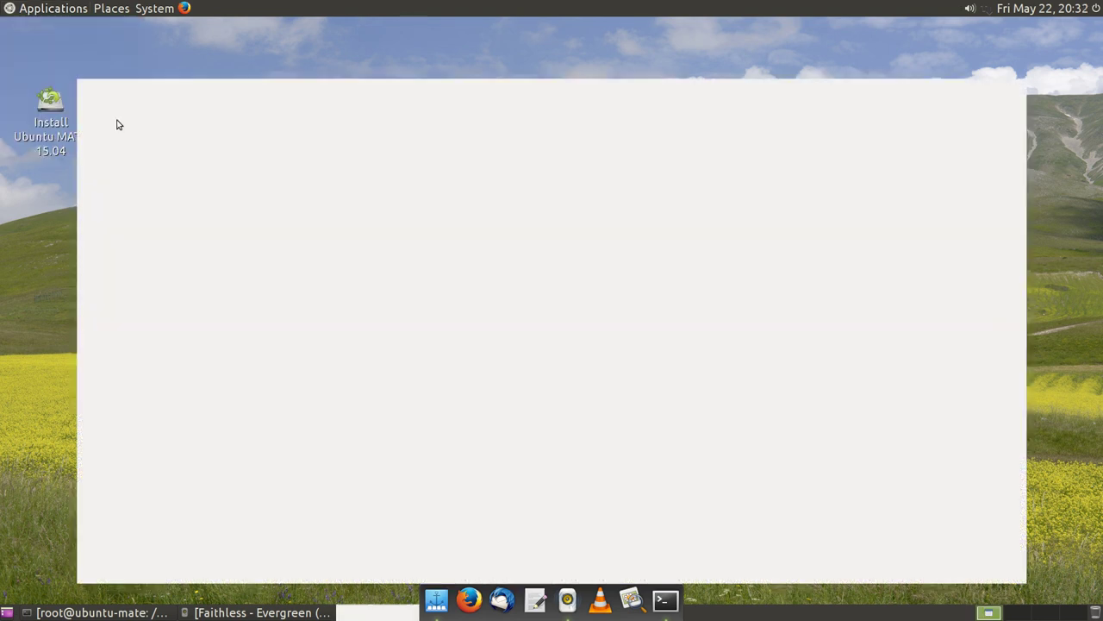
{"action": "left_click", "coordinate": [424, 304]}
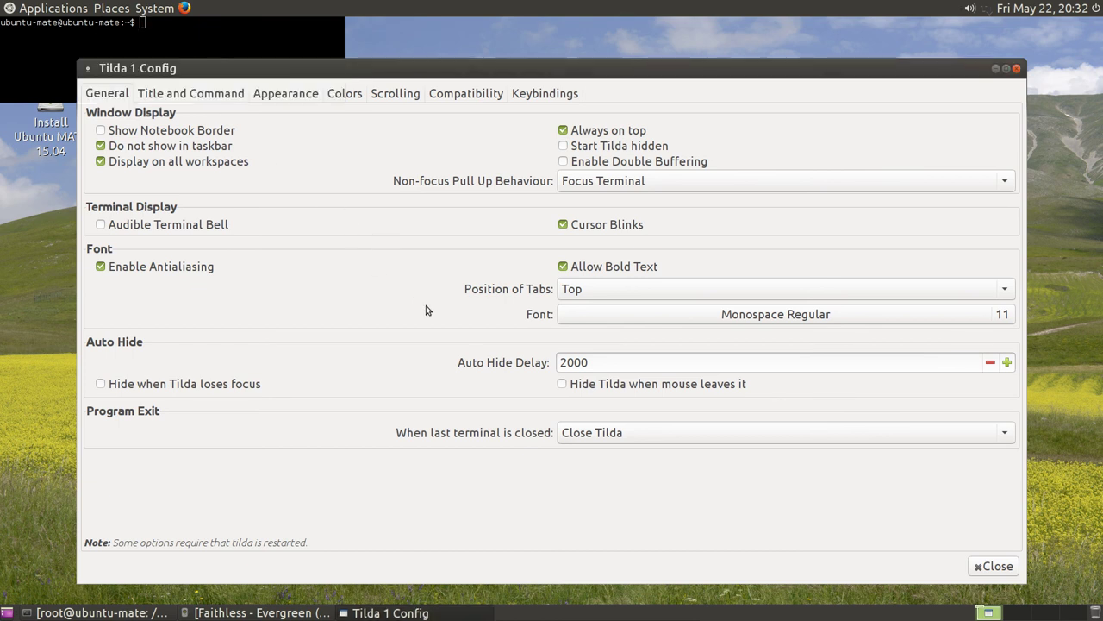
Review Tilda's configuration pages from Title and Command through Keybindings, then close the configuration and hide the terminal.
{"action": "left_click", "coordinate": [164, 98]}
{"action": "left_click", "coordinate": [276, 94]}
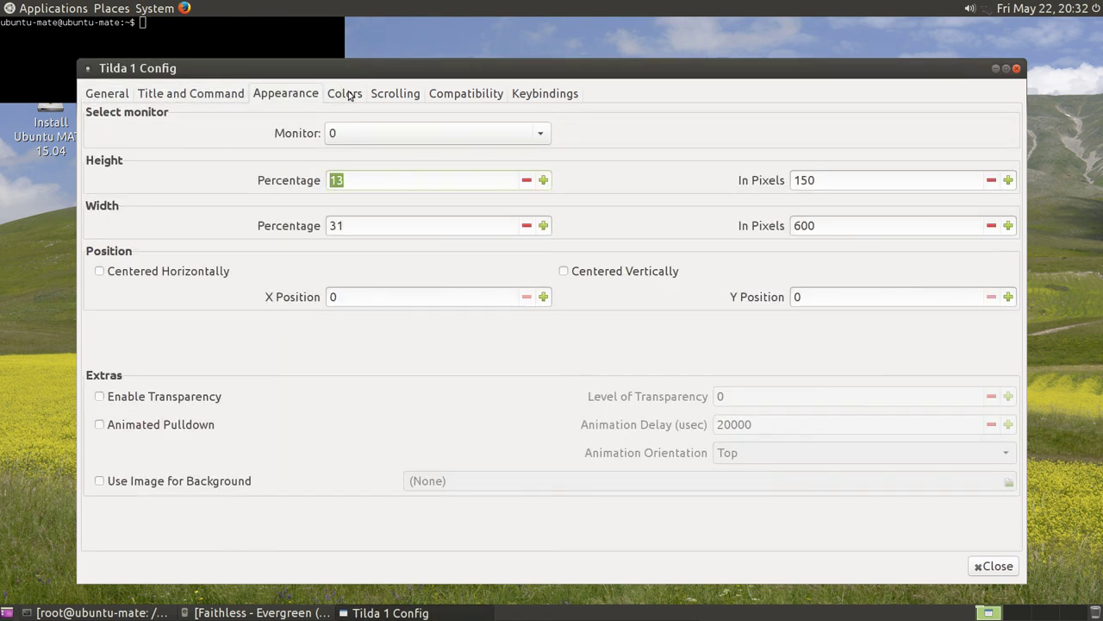
{"action": "left_click", "coordinate": [348, 94]}
{"action": "left_click", "coordinate": [399, 96]}
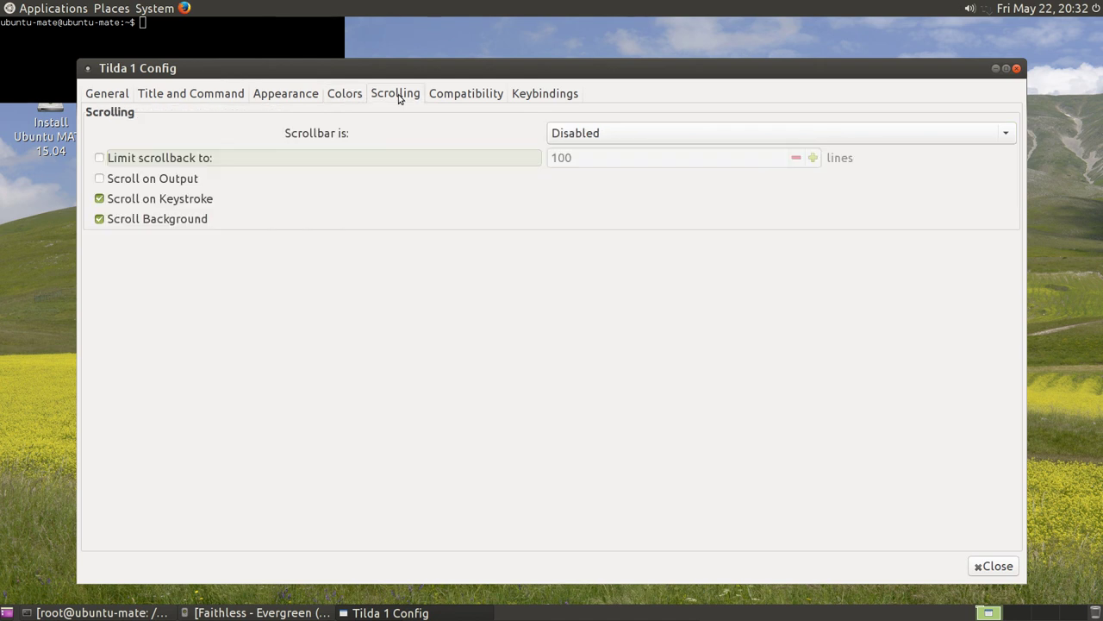
{"action": "left_click", "coordinate": [459, 95]}
{"action": "left_click", "coordinate": [558, 95]}
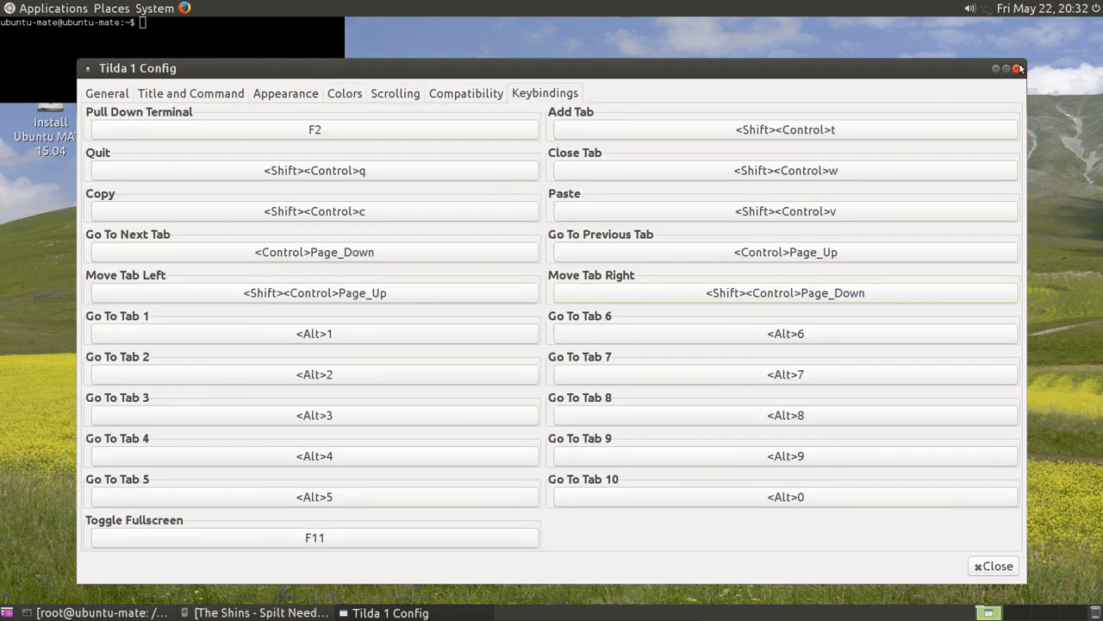
{"action": "left_click_drag", "start_coordinate": [776, 68], "coordinate": [769, 156]}
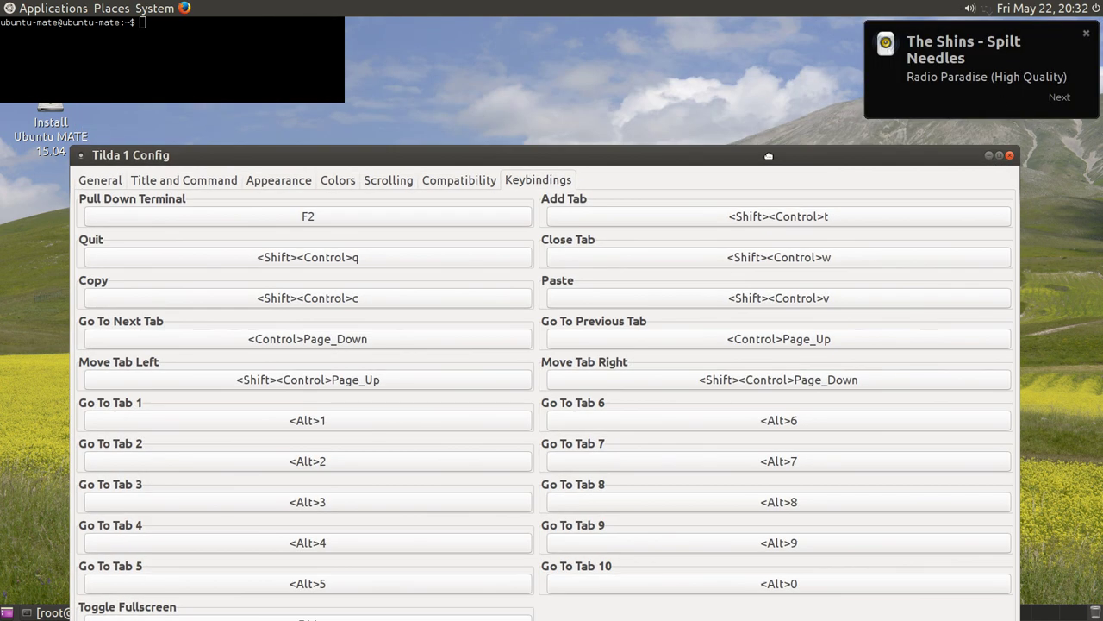
{"action": "left_click", "coordinate": [1009, 156]}
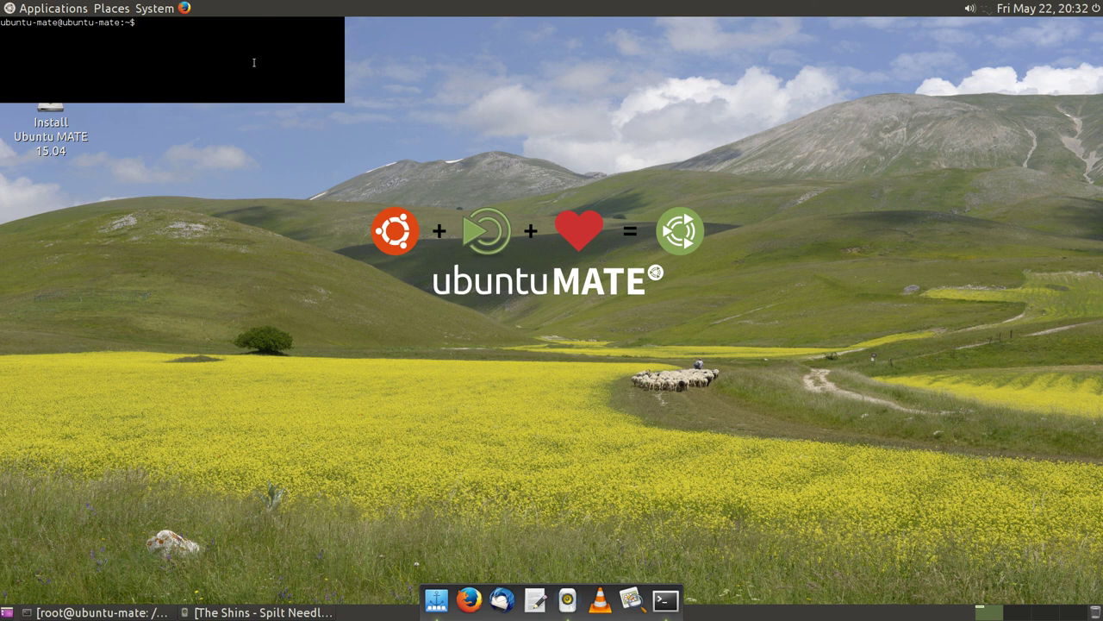
{"action": "key", "text": "F1"}
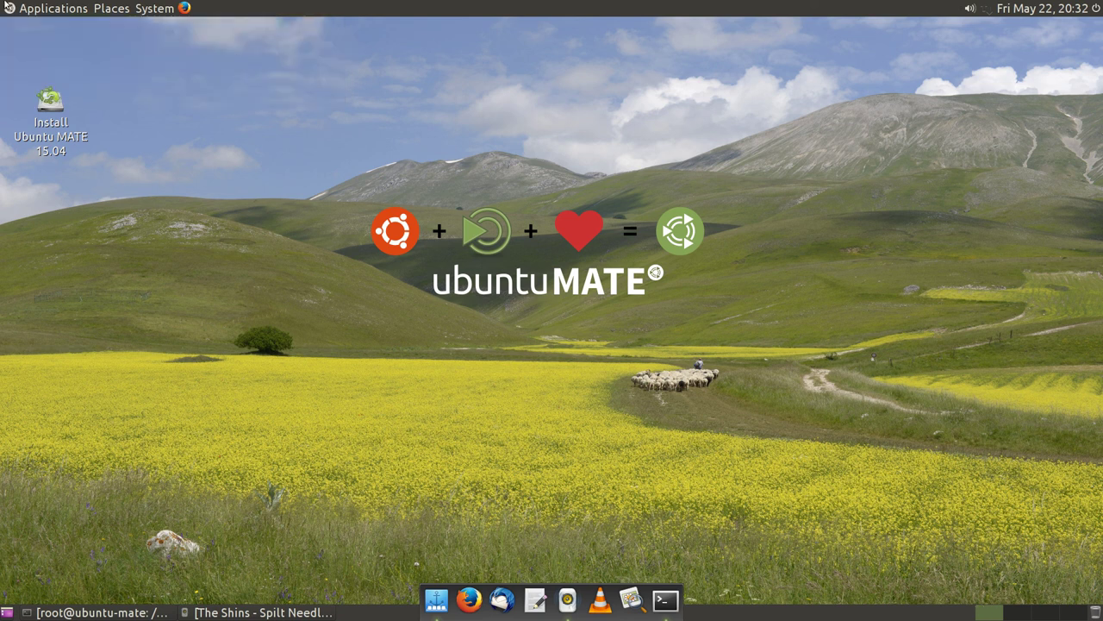
Launch the Onboard on-screen keyboard and open its preferences, moving that window clear of the keyboard.
{"action": "left_click", "coordinate": [52, 9]}
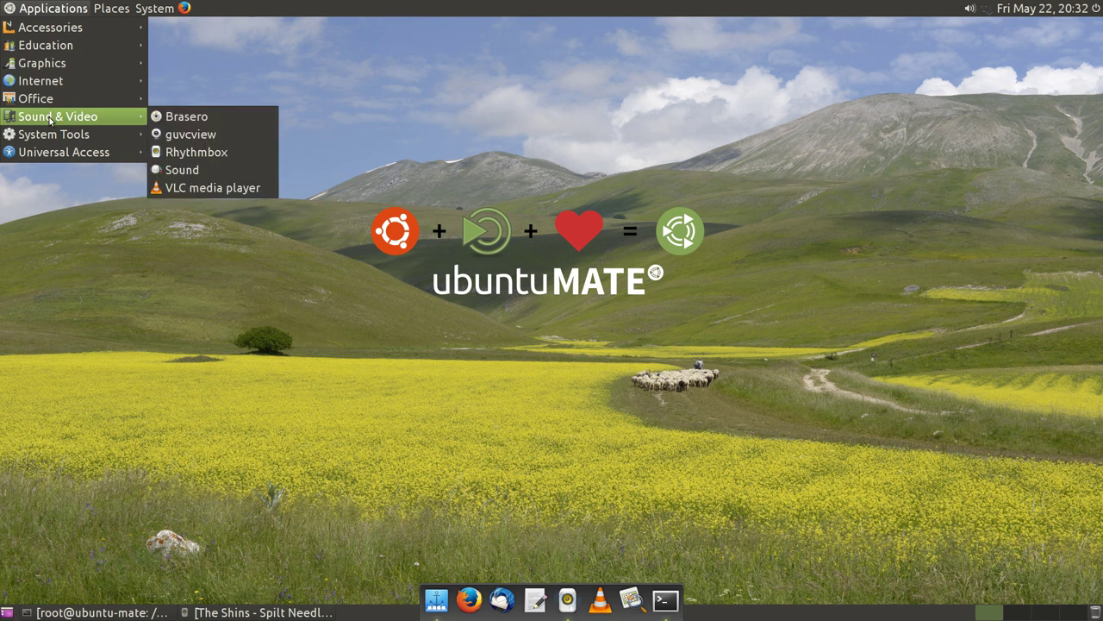
{"action": "mouse_move", "coordinate": [62, 155]}
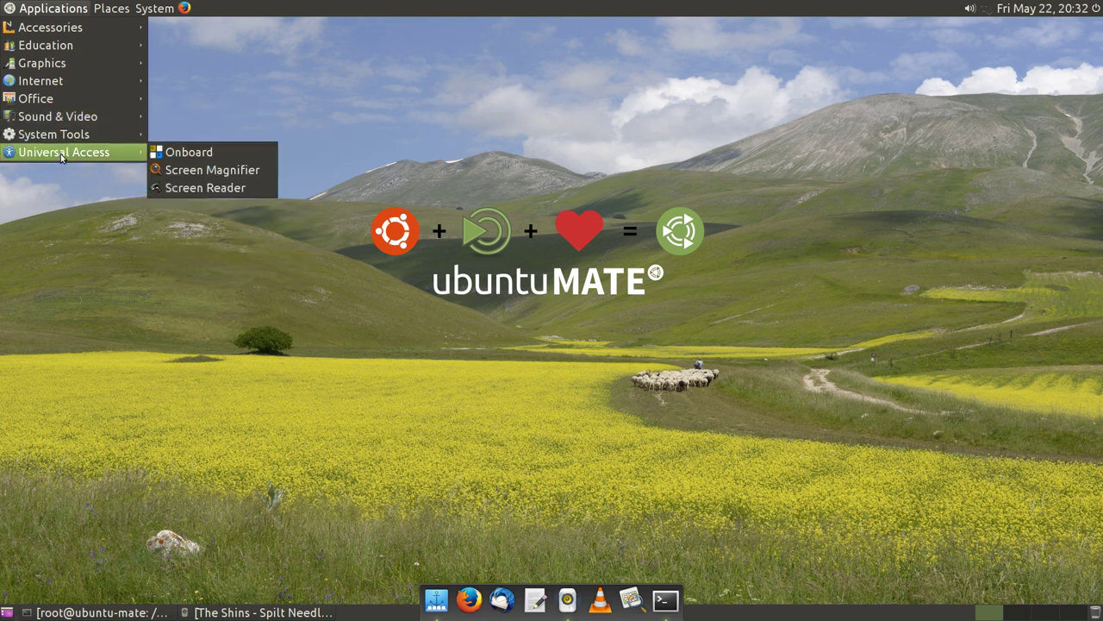
{"action": "mouse_move", "coordinate": [68, 136]}
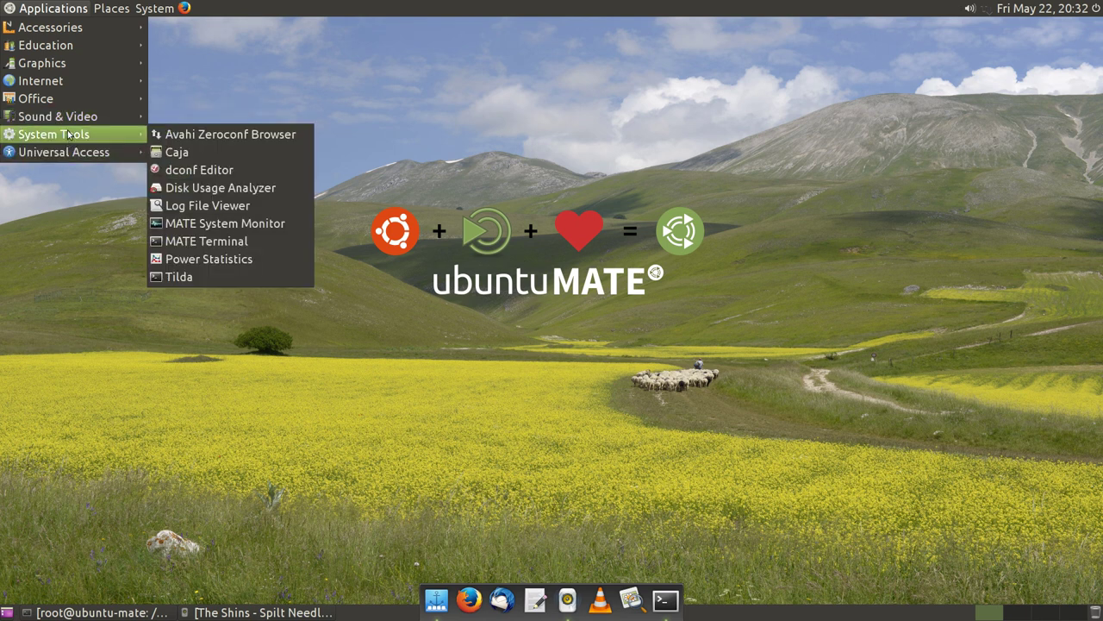
{"action": "left_click", "coordinate": [192, 154]}
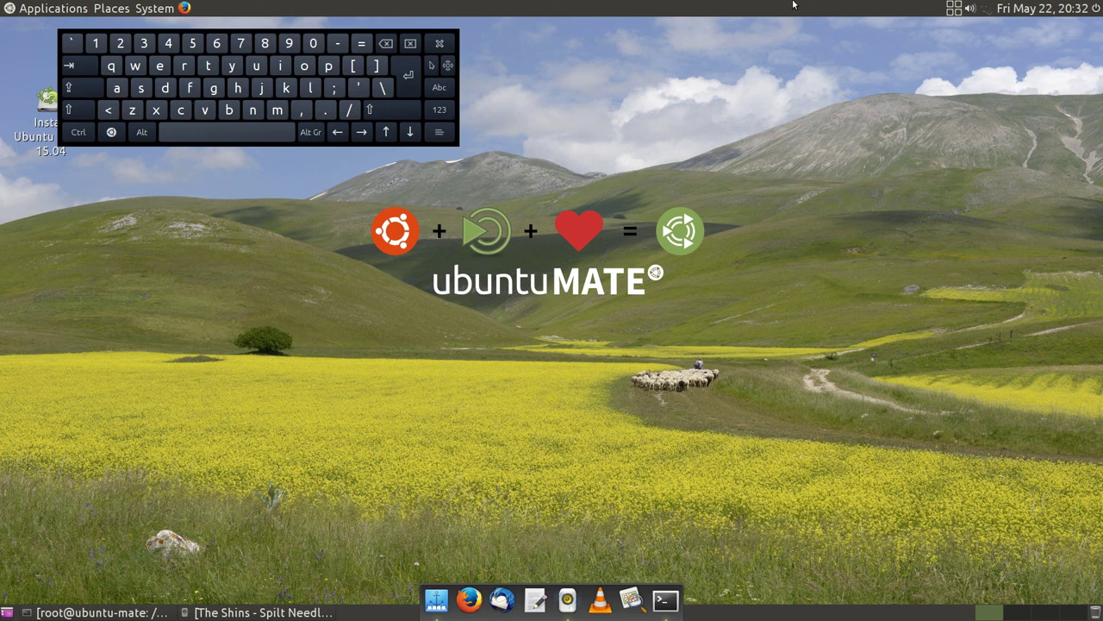
{"action": "right_click", "coordinate": [960, 5]}
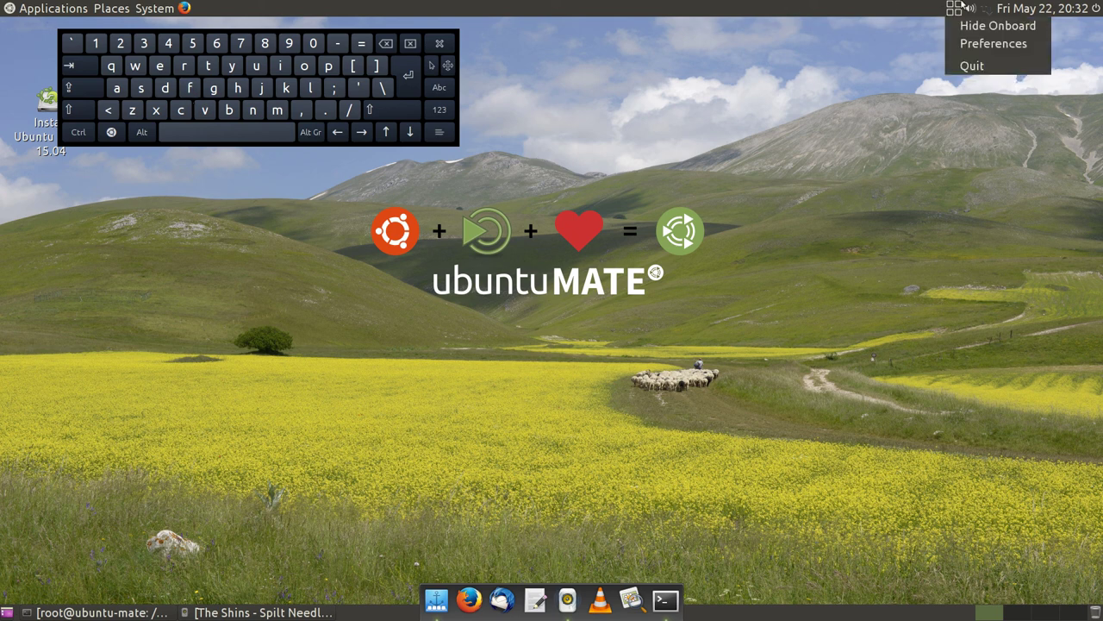
{"action": "left_click", "coordinate": [970, 47]}
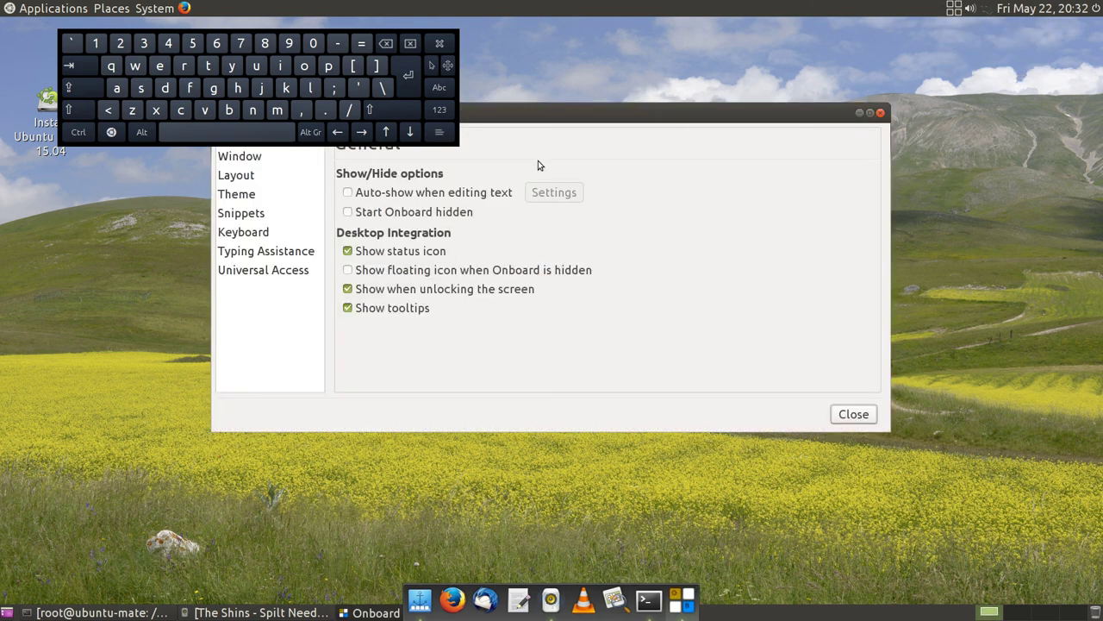
{"action": "left_click_drag", "start_coordinate": [534, 126], "coordinate": [675, 216]}
Examine the Onboard preferences for window, layout, theme, snippets, keyboard, typing assistance and universal access, then close them.
{"action": "left_click", "coordinate": [403, 246]}
{"action": "left_click", "coordinate": [398, 264]}
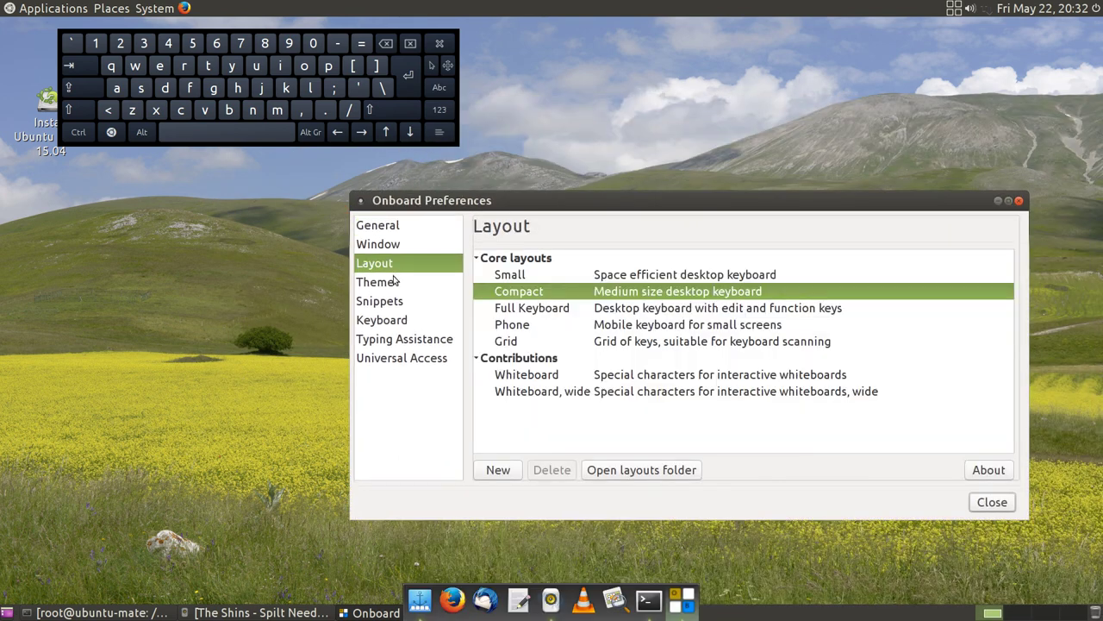
{"action": "left_click", "coordinate": [402, 301]}
{"action": "left_click", "coordinate": [404, 265]}
{"action": "left_click", "coordinate": [402, 246]}
{"action": "left_click", "coordinate": [401, 228]}
{"action": "left_click", "coordinate": [399, 321]}
{"action": "left_click", "coordinate": [414, 343]}
{"action": "left_click", "coordinate": [411, 357]}
{"action": "left_click", "coordinate": [402, 340]}
{"action": "left_click", "coordinate": [395, 319]}
{"action": "left_click", "coordinate": [388, 299]}
{"action": "left_click", "coordinate": [387, 283]}
{"action": "left_click", "coordinate": [385, 264]}
{"action": "left_click", "coordinate": [386, 247]}
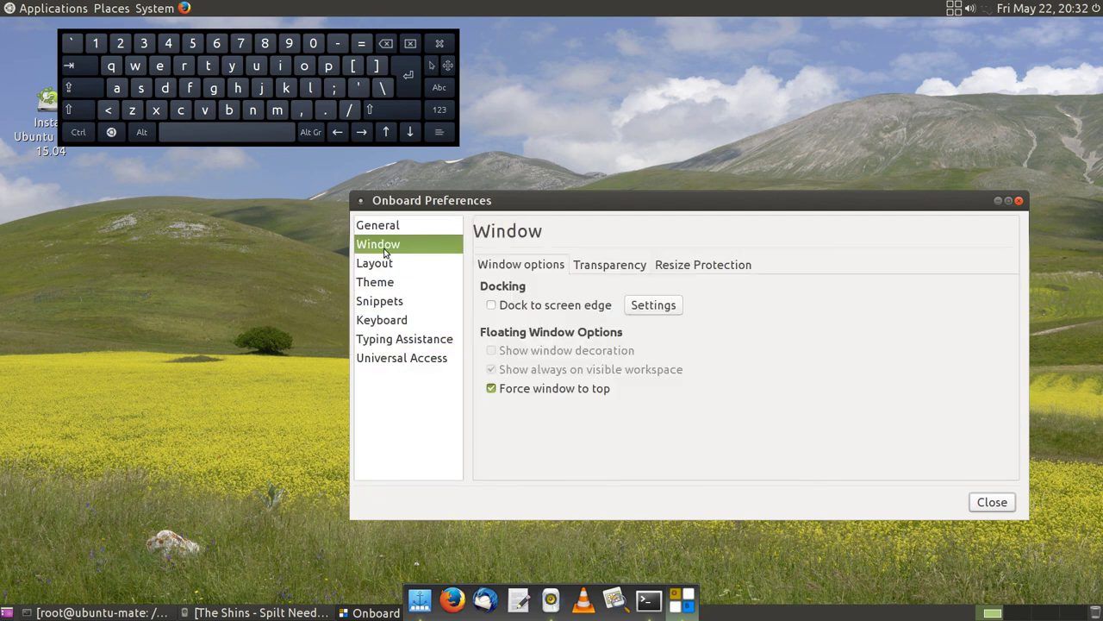
{"action": "left_click", "coordinate": [384, 224]}
{"action": "left_click", "coordinate": [992, 502]}
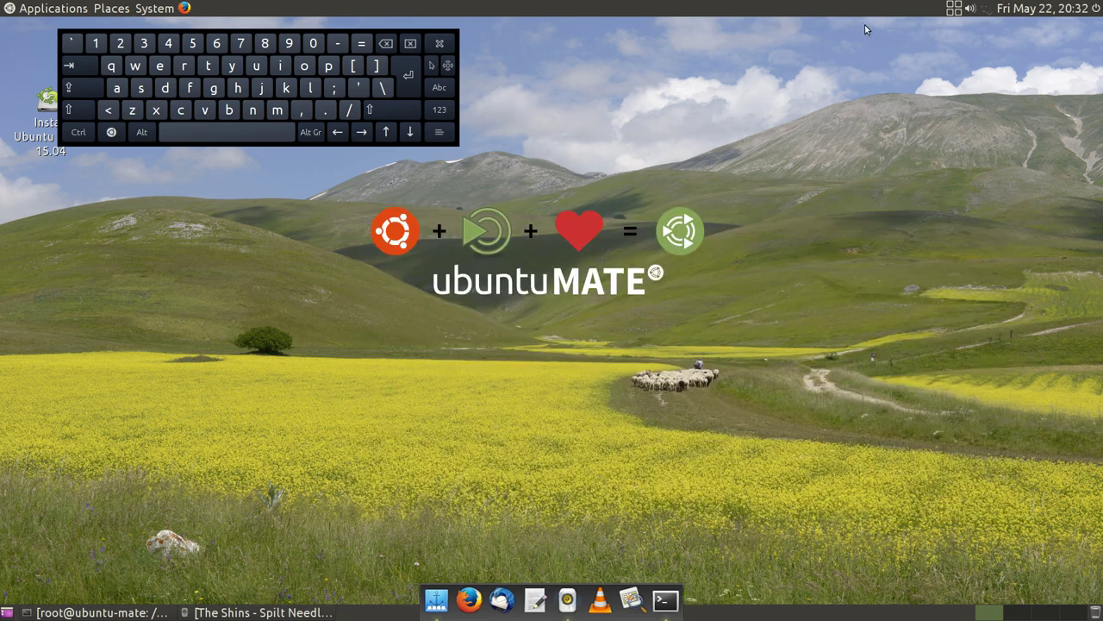
Quit the Onboard on-screen keyboard.
{"action": "left_click", "coordinate": [969, 8]}
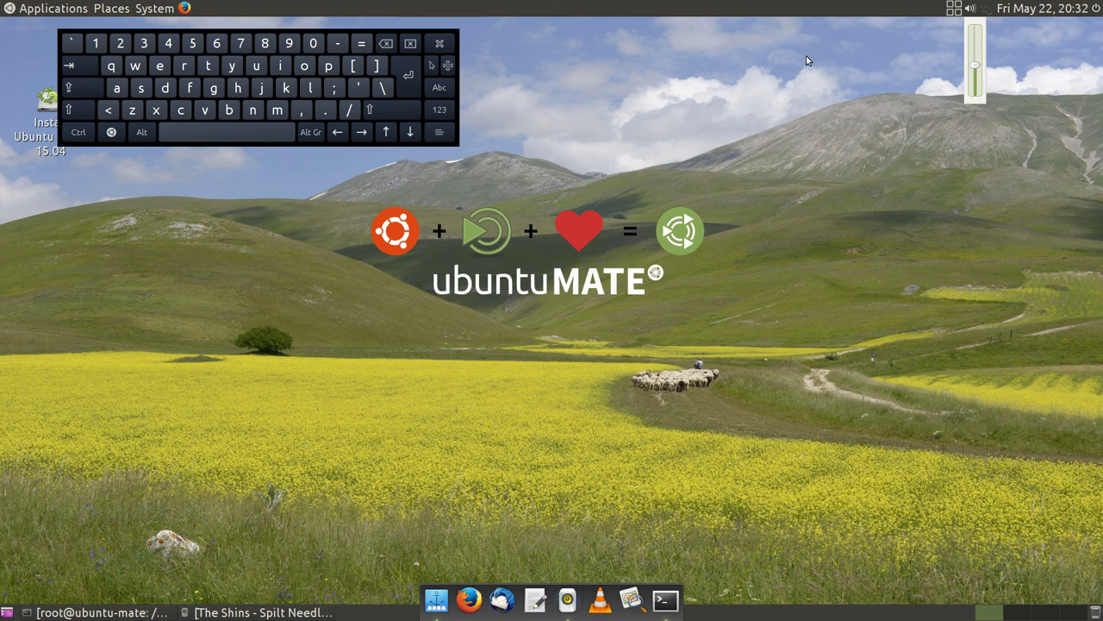
{"action": "left_click", "coordinate": [535, 115]}
{"action": "left_click", "coordinate": [955, 8]}
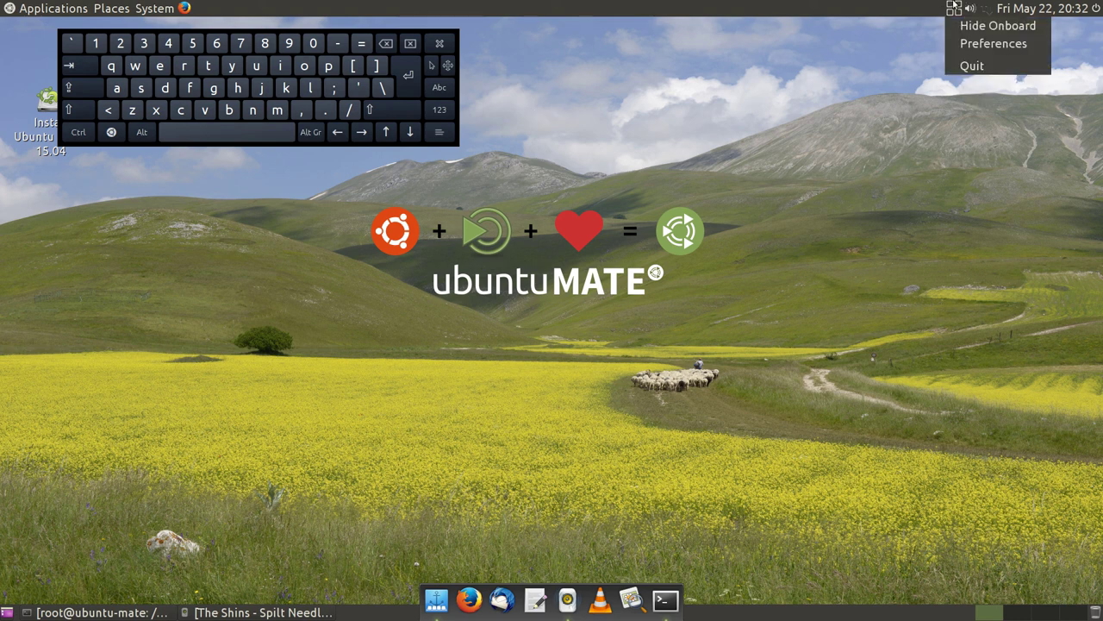
{"action": "left_click", "coordinate": [955, 66]}
Launch the Screen Magnifier from the Universal Access applications and move its xzoom window toward the middle of the desktop.
{"action": "left_click", "coordinate": [35, 7]}
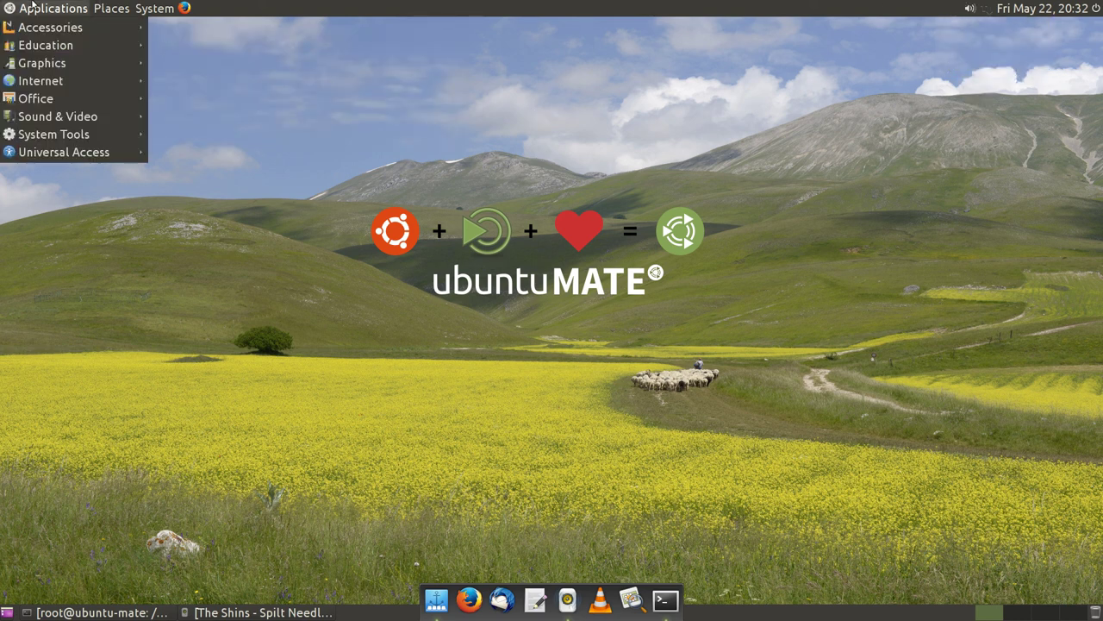
{"action": "mouse_move", "coordinate": [66, 157]}
{"action": "left_click", "coordinate": [167, 172]}
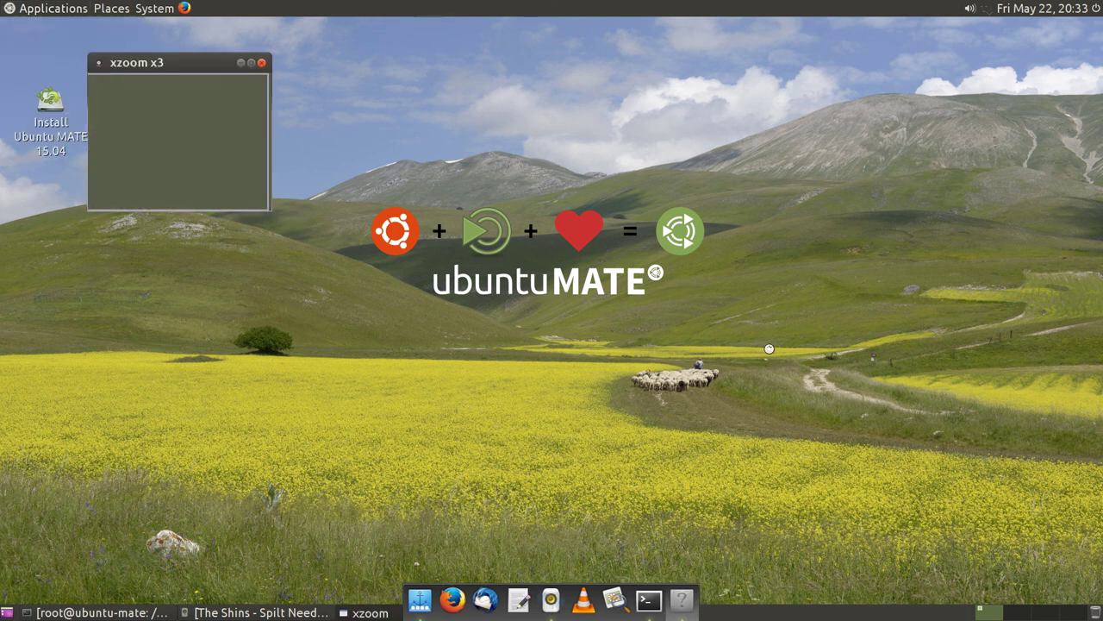
{"action": "left_click", "coordinate": [181, 145]}
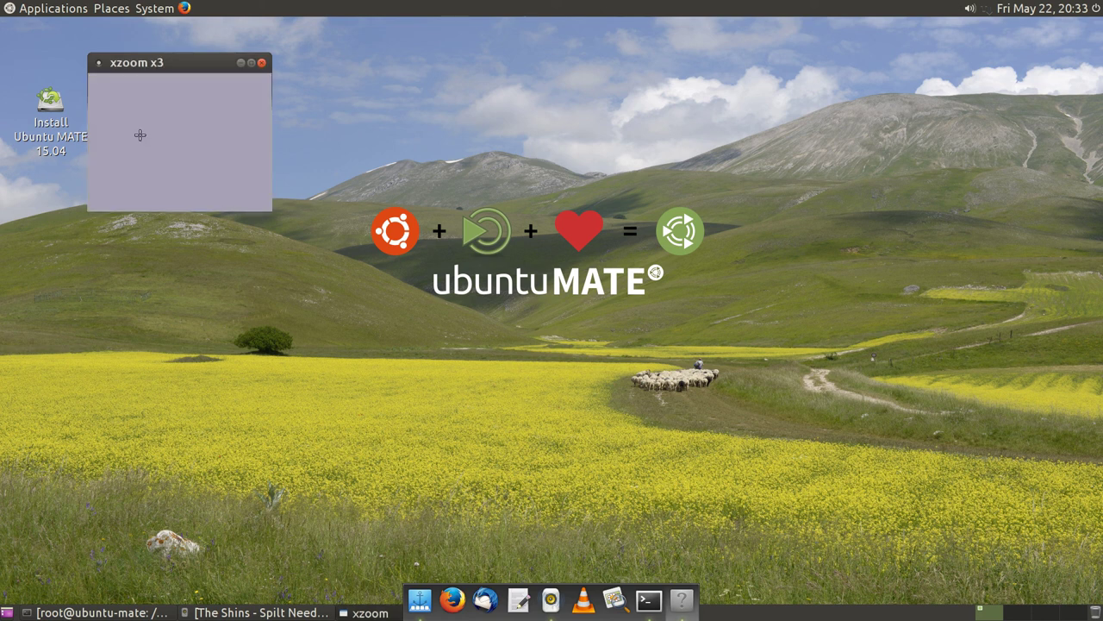
{"action": "left_click_drag", "start_coordinate": [194, 65], "coordinate": [674, 152]}
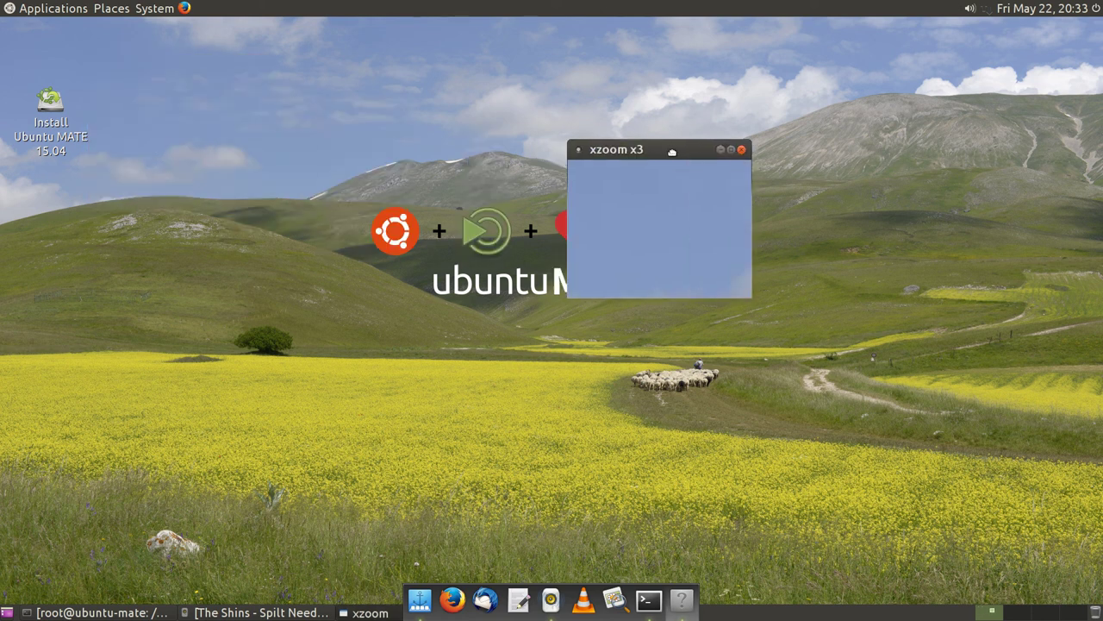
Try the xzoom magnifier on different parts of the desktop, then close its window.
{"action": "left_click", "coordinate": [302, 306]}
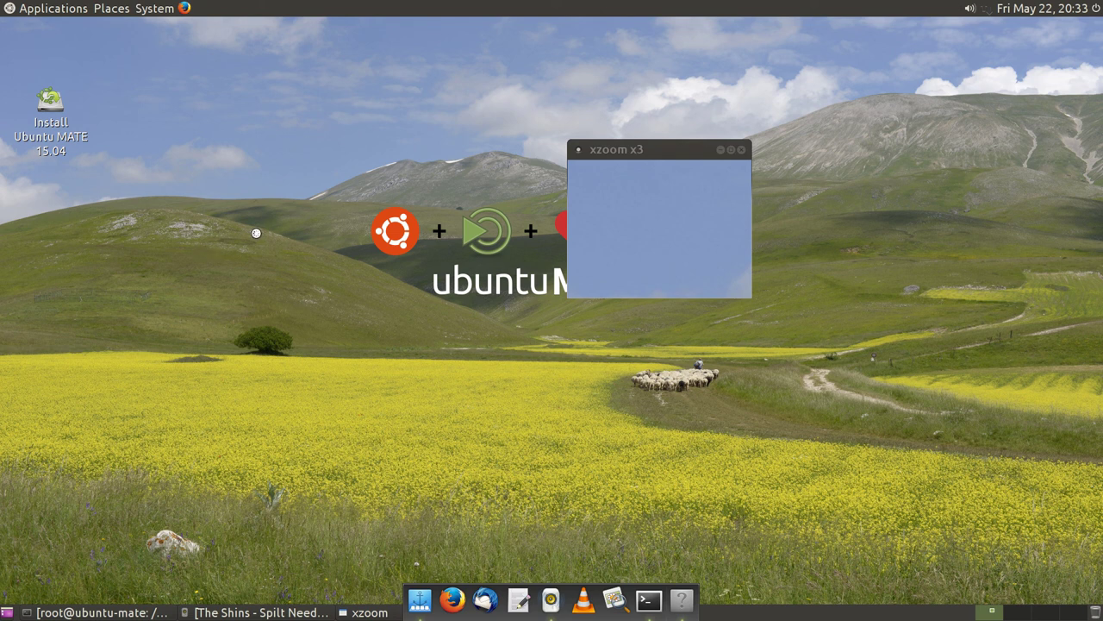
{"action": "left_click_drag", "start_coordinate": [673, 261], "coordinate": [641, 218]}
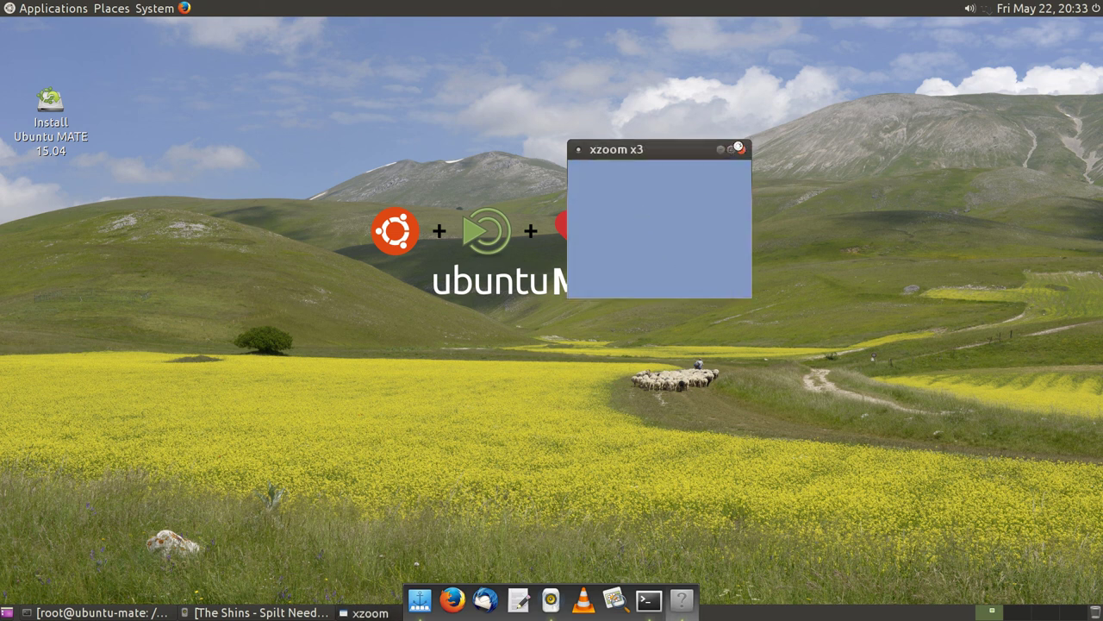
{"action": "left_click", "coordinate": [738, 147]}
Launch the Screen Reader from the Universal Access applications, then briefly open and close the Eye of MATE Image Viewer.
{"action": "left_click", "coordinate": [41, 8]}
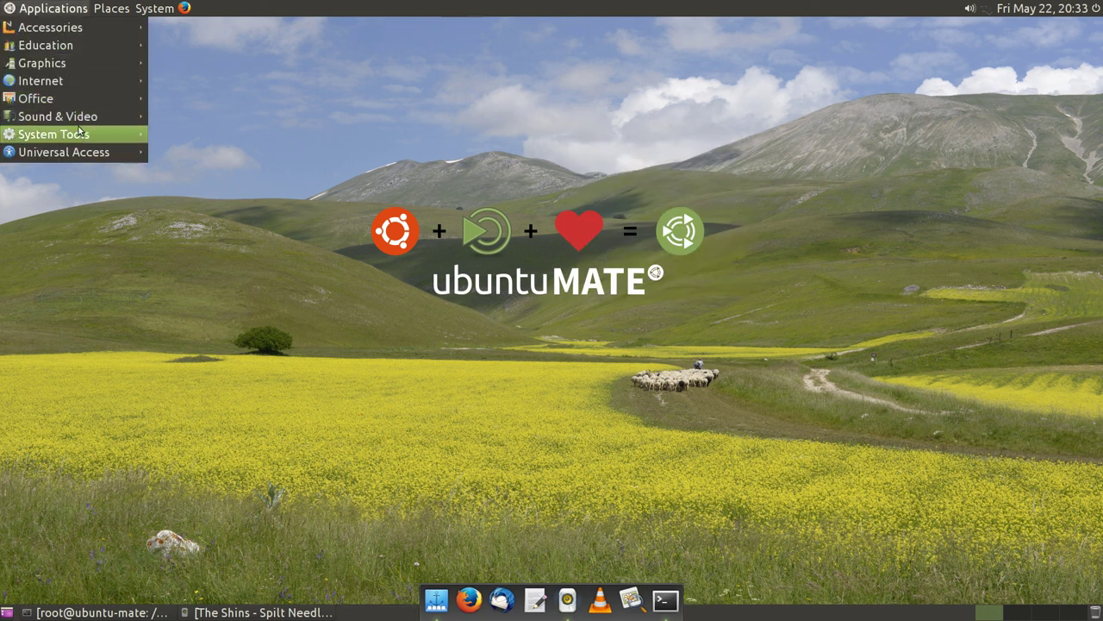
{"action": "mouse_move", "coordinate": [75, 155]}
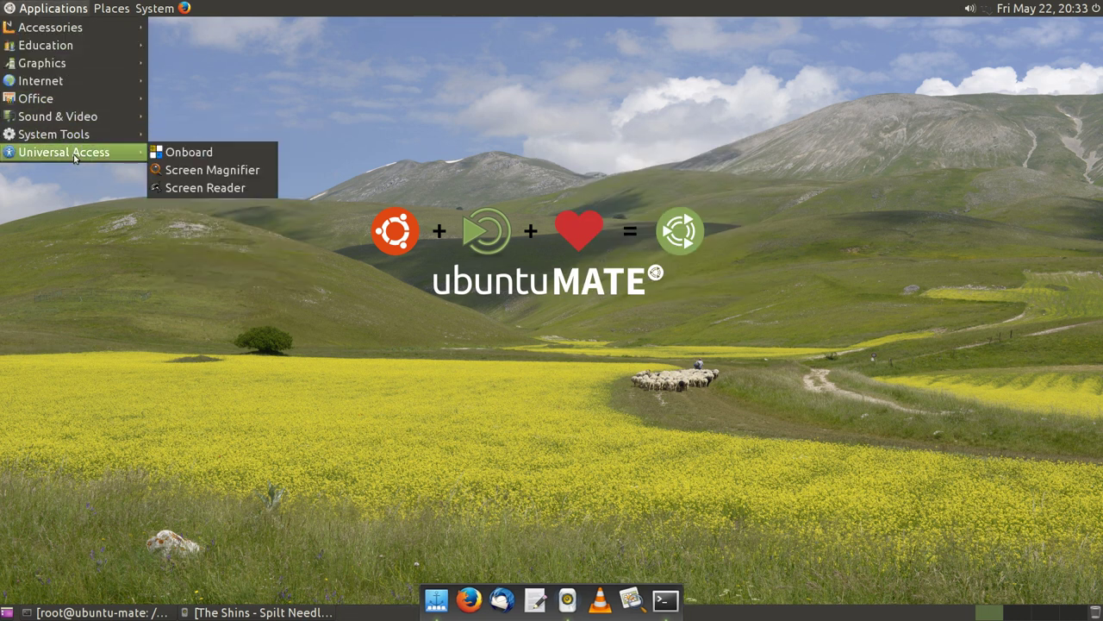
{"action": "left_click", "coordinate": [218, 191]}
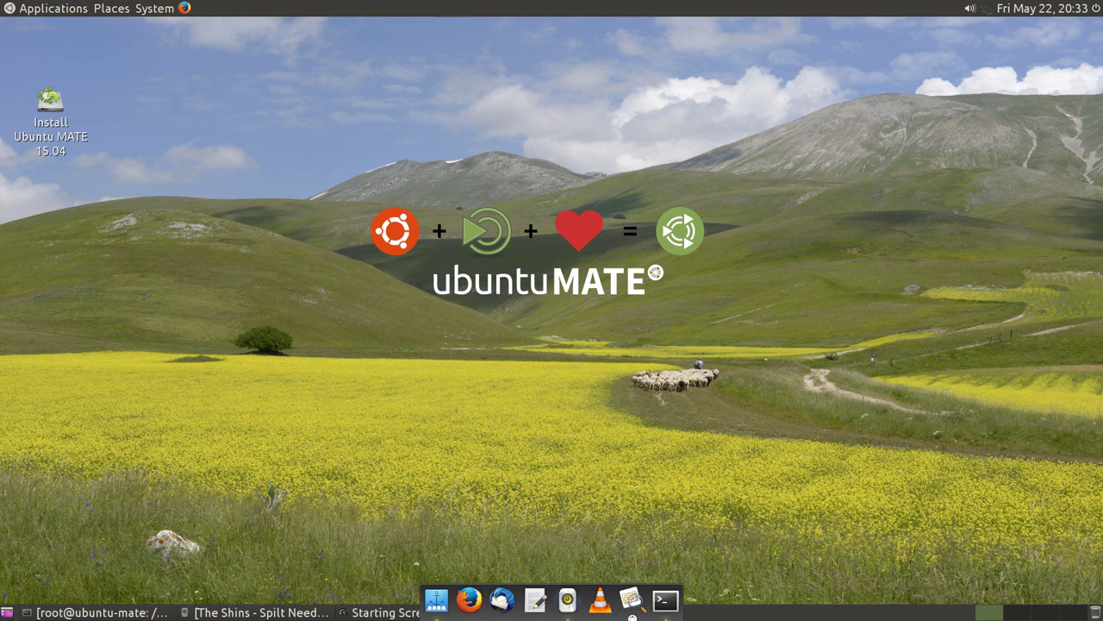
{"action": "left_click", "coordinate": [631, 599]}
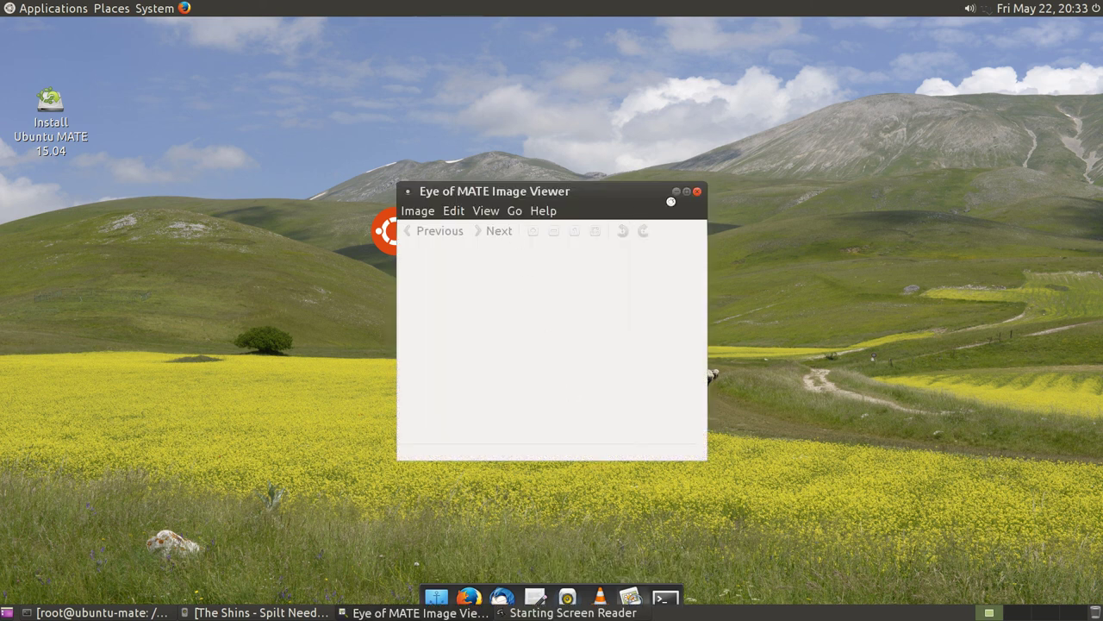
{"action": "left_click", "coordinate": [699, 193]}
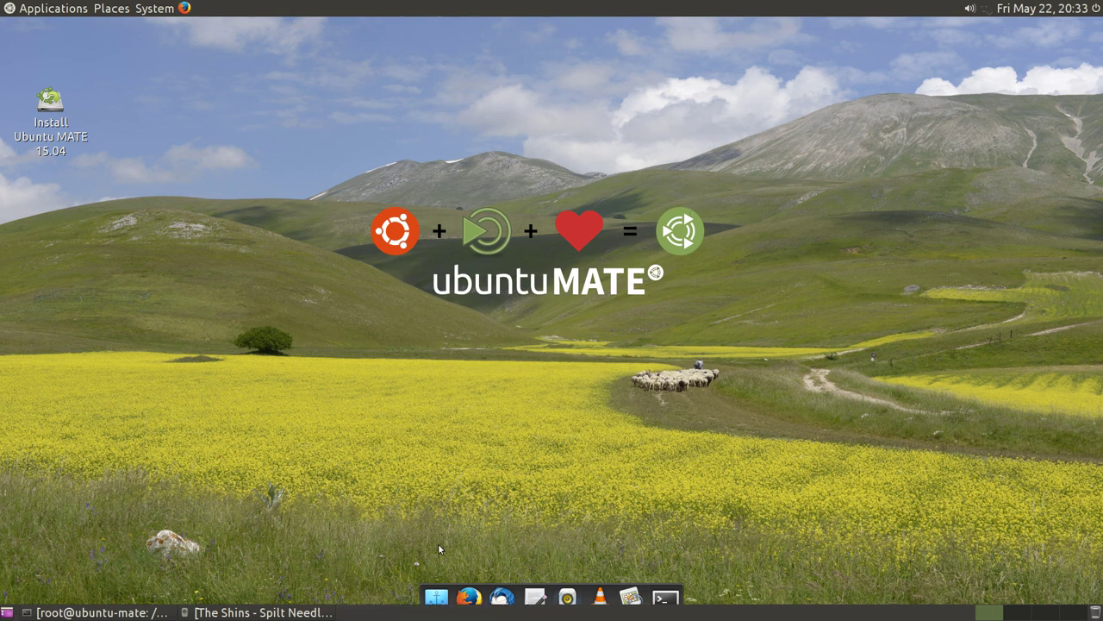
Open the Desktop folder in the file manager and launch the Eye of MATE Image Viewer over it.
{"action": "left_click", "coordinate": [2, 3]}
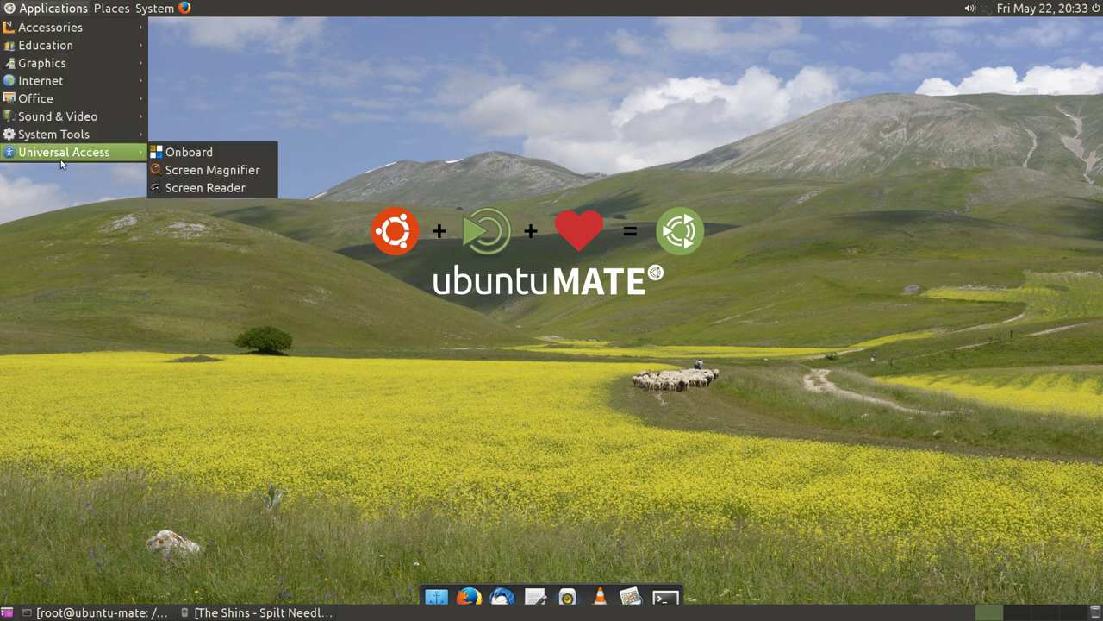
{"action": "mouse_move", "coordinate": [135, 5]}
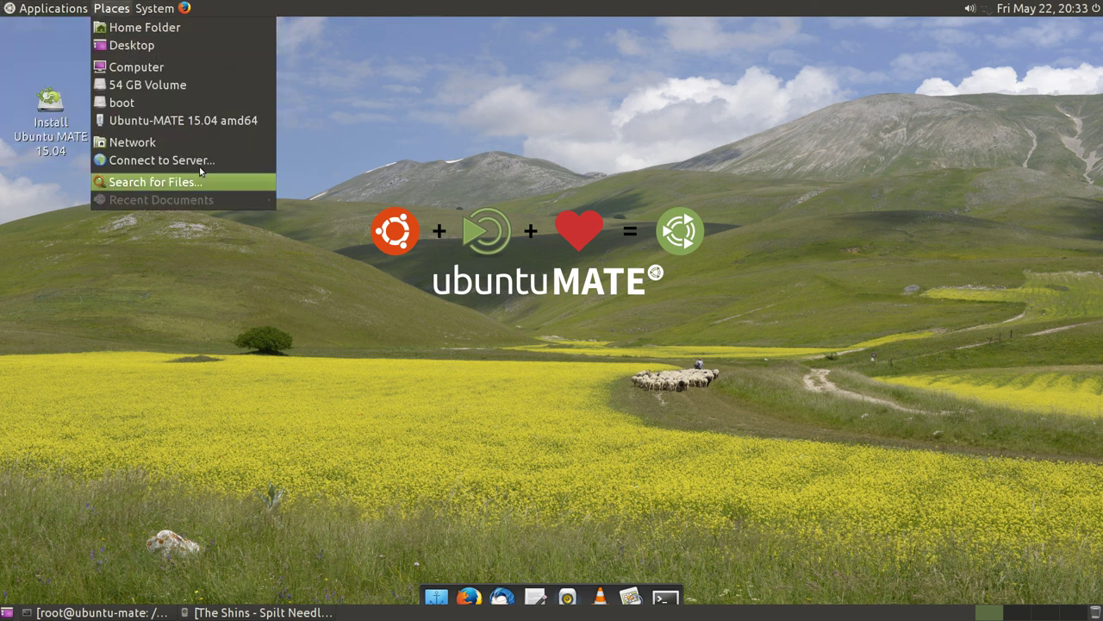
{"action": "left_click", "coordinate": [155, 46]}
{"action": "left_click", "coordinate": [52, 8]}
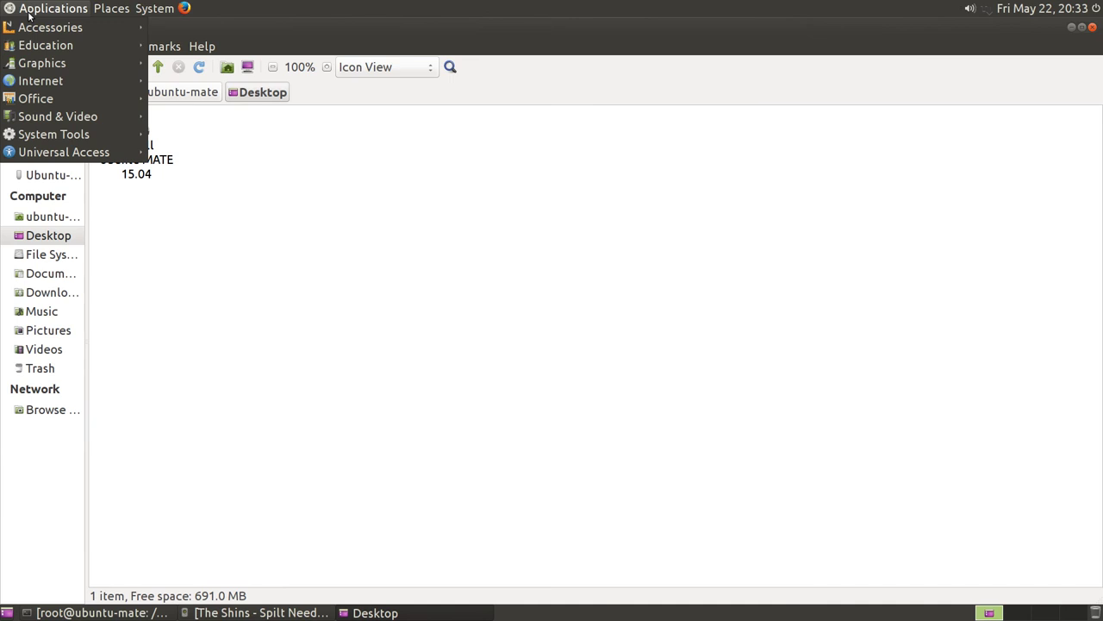
{"action": "mouse_move", "coordinate": [77, 63]}
{"action": "left_click", "coordinate": [199, 65]}
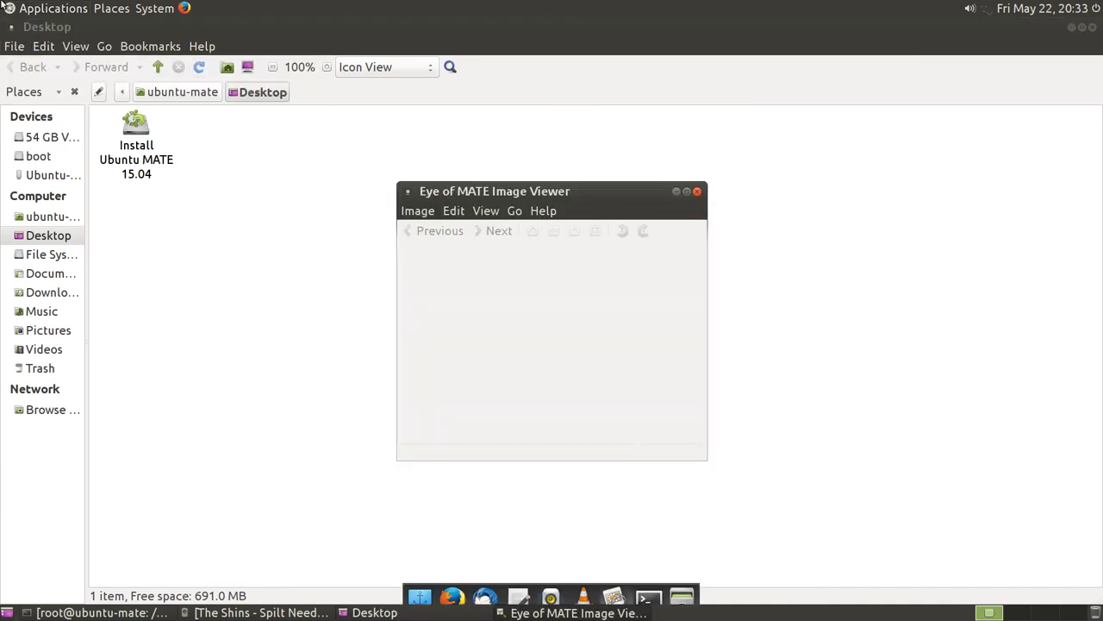
Launch the Dictionary from the Office applications and Shotwell from the Graphics applications.
{"action": "left_click", "coordinate": [52, 7]}
{"action": "mouse_move", "coordinate": [30, 100]}
{"action": "left_click", "coordinate": [193, 121]}
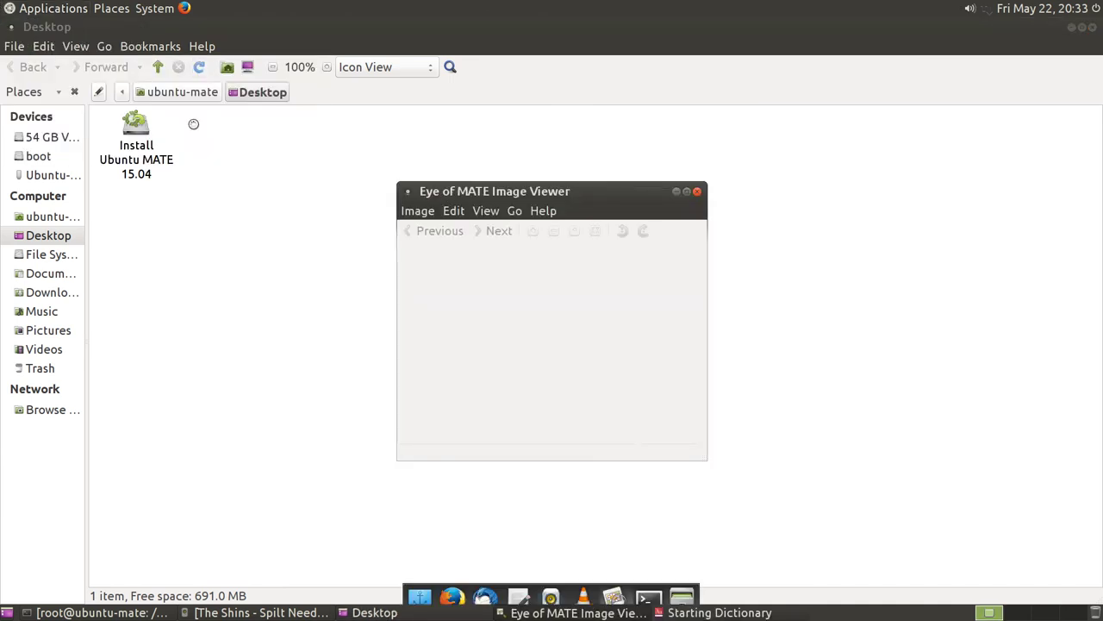
{"action": "left_click", "coordinate": [3, 7]}
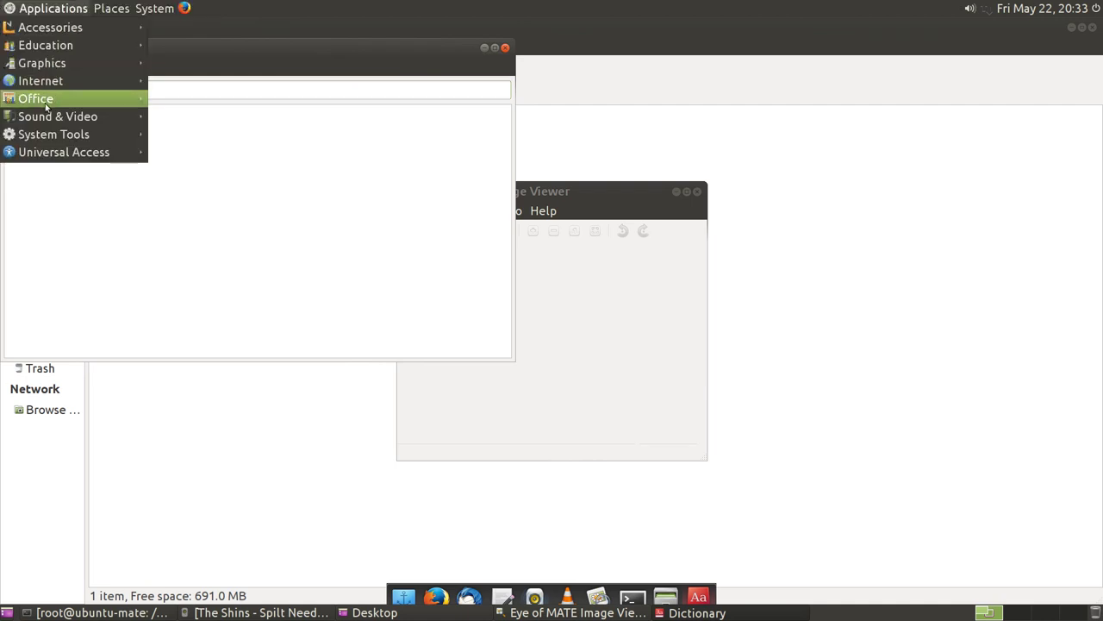
{"action": "mouse_move", "coordinate": [58, 66]}
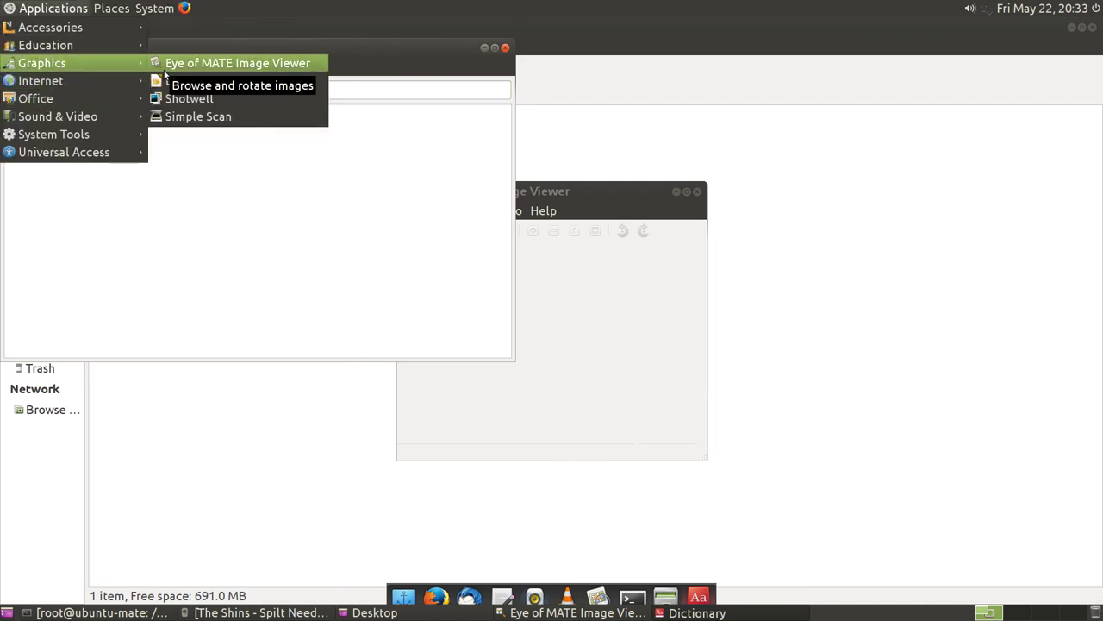
{"action": "left_click", "coordinate": [238, 100]}
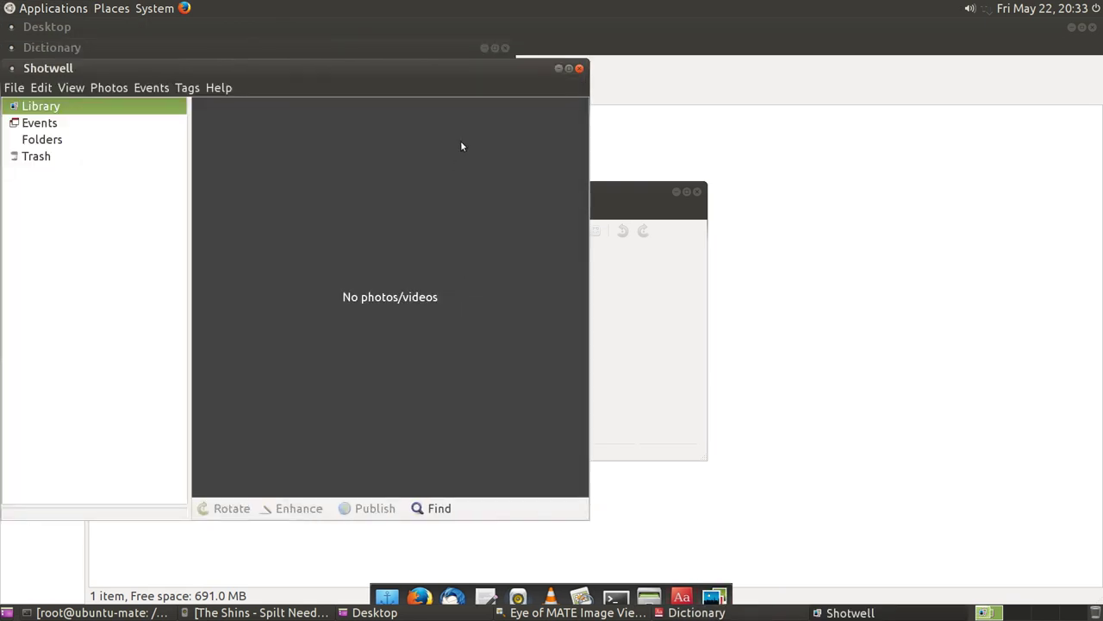
Cycle through the open application windows with the window switcher, ending on Shotwell.
{"action": "key", "text": "alt+Tab"}
{"action": "key", "text": "alt+Tab"}
{"action": "key", "text": "alt+Tab"}
{"action": "key", "text": "alt+Tab"}
{"action": "key", "text": "alt+Tab"}
{"action": "key", "text": "alt+Tab"}
{"action": "key", "text": "alt+Tab"}
{"action": "key", "text": "alt+Tab"}
{"action": "key", "text": "alt+Tab"}
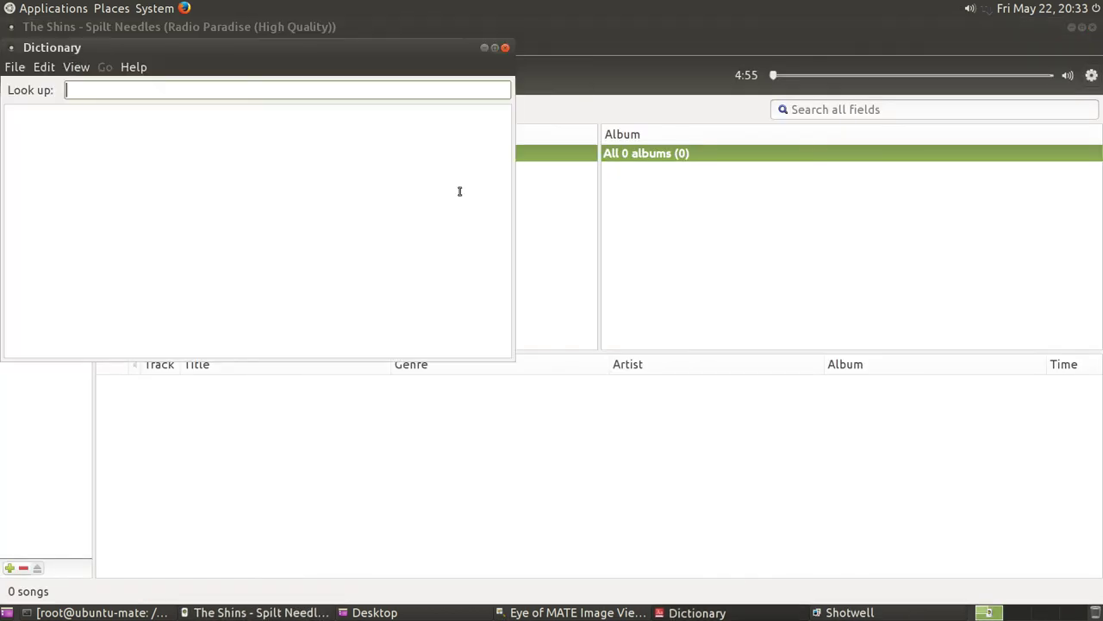
{"action": "key", "text": "alt+Tab"}
{"action": "key", "text": "alt+Tab"}
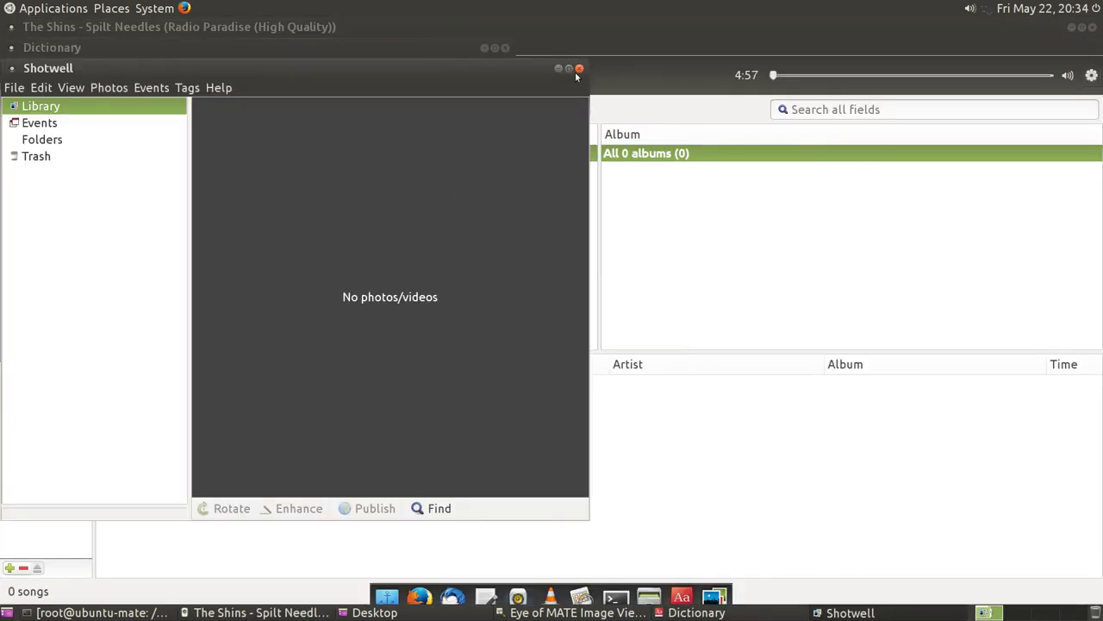
Close the Shotwell, Dictionary and Desktop folder windows.
{"action": "left_click", "coordinate": [580, 69]}
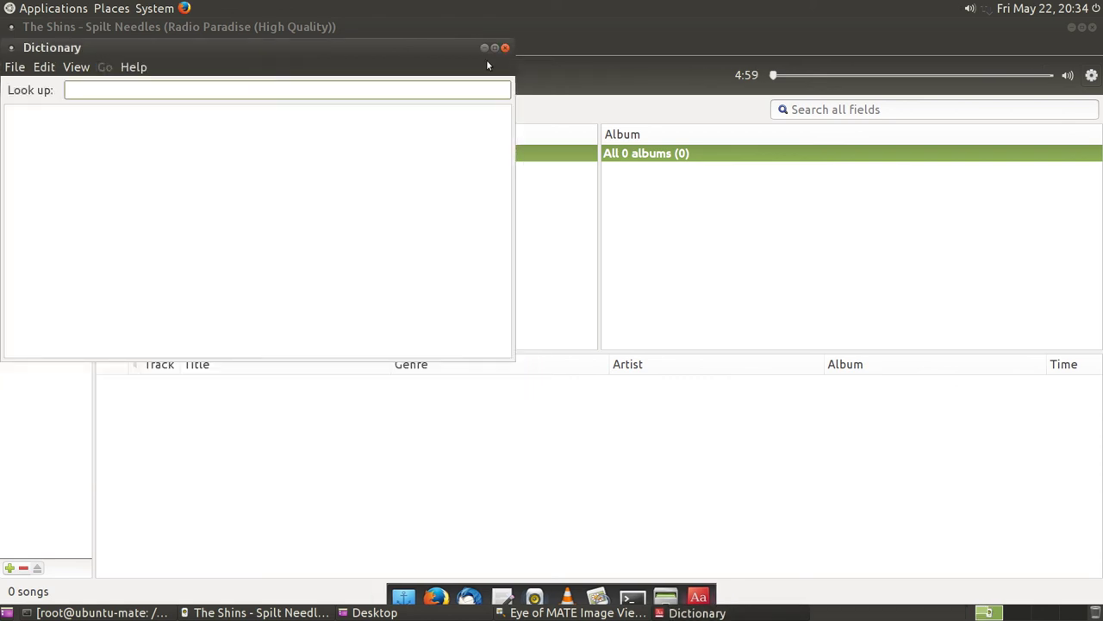
{"action": "left_click", "coordinate": [505, 47]}
{"action": "key", "text": "alt+Tab"}
{"action": "key", "text": "alt+Tab"}
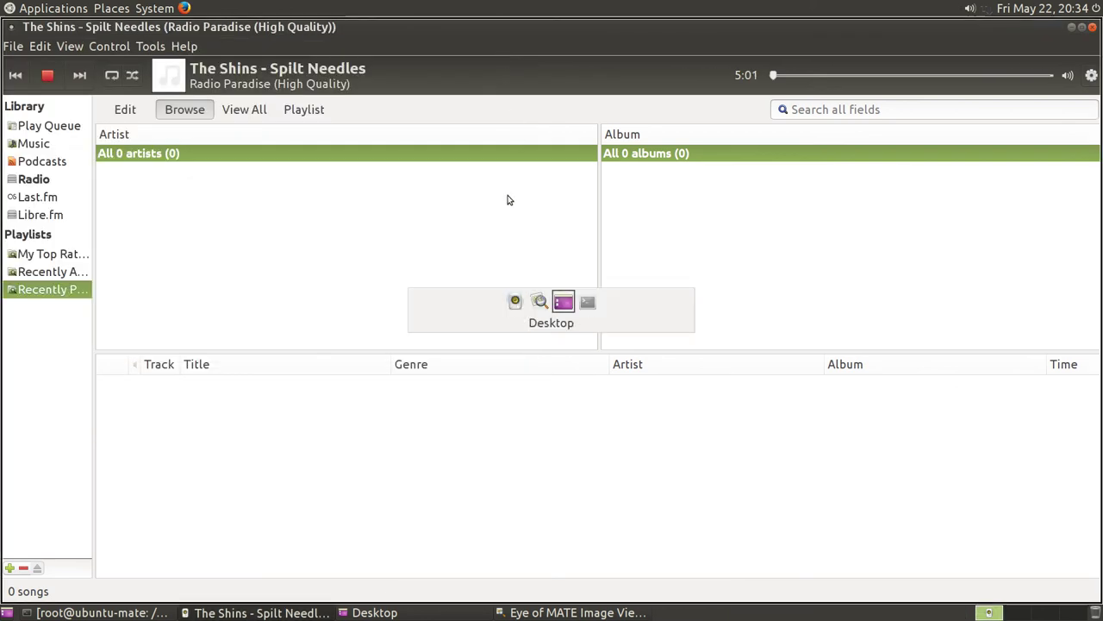
{"action": "left_click", "coordinate": [1092, 27]}
Bring the Eye of MATE Image Viewer forward and close it, then close the music player window.
{"action": "key", "text": "alt+Tab"}
{"action": "key", "text": "alt+Tab"}
{"action": "key", "text": "alt+Tab"}
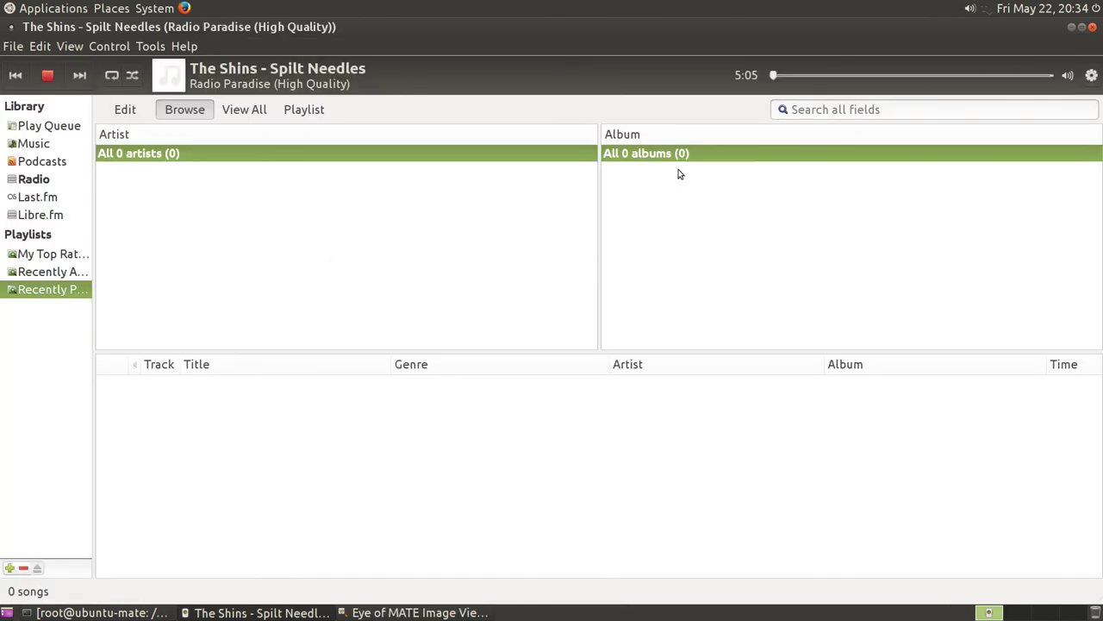
{"action": "key", "text": "alt+Tab"}
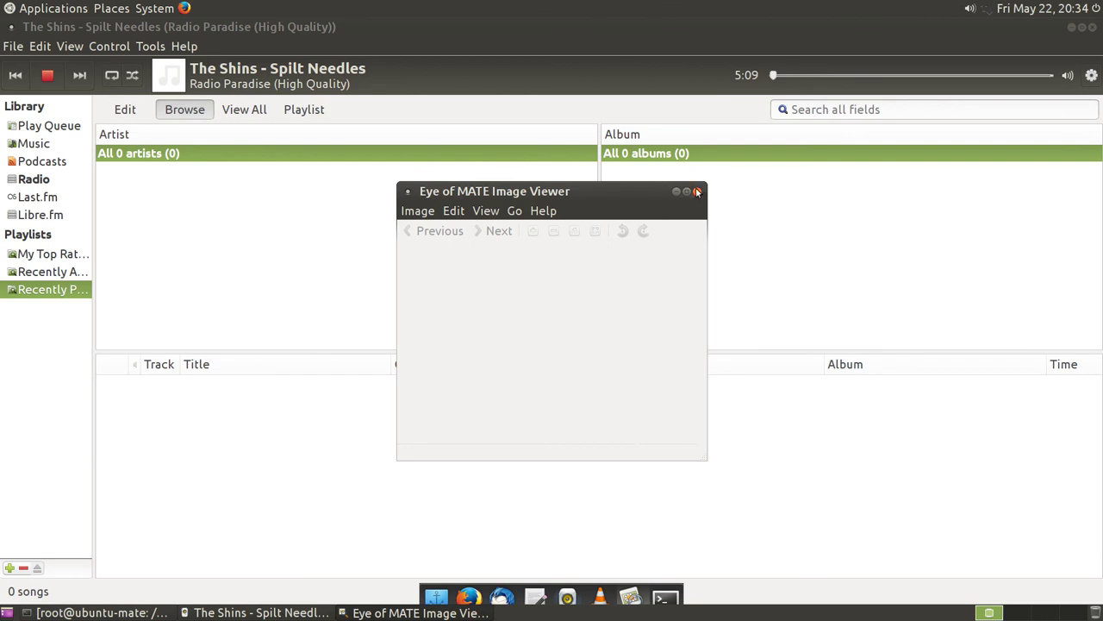
{"action": "left_click", "coordinate": [697, 192]}
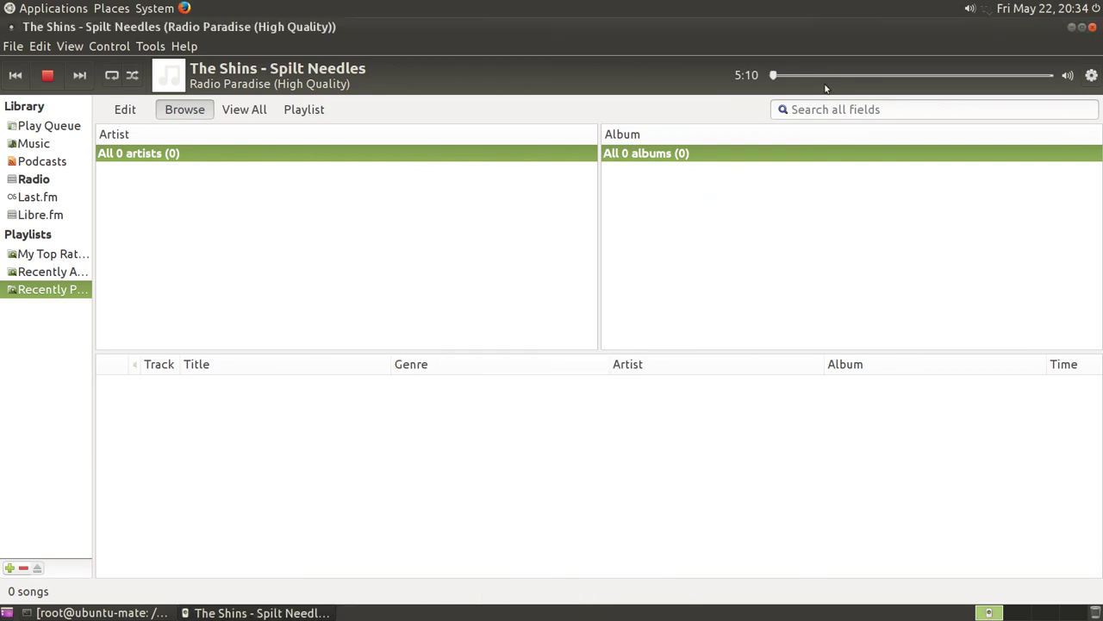
{"action": "left_click", "coordinate": [1092, 27]}
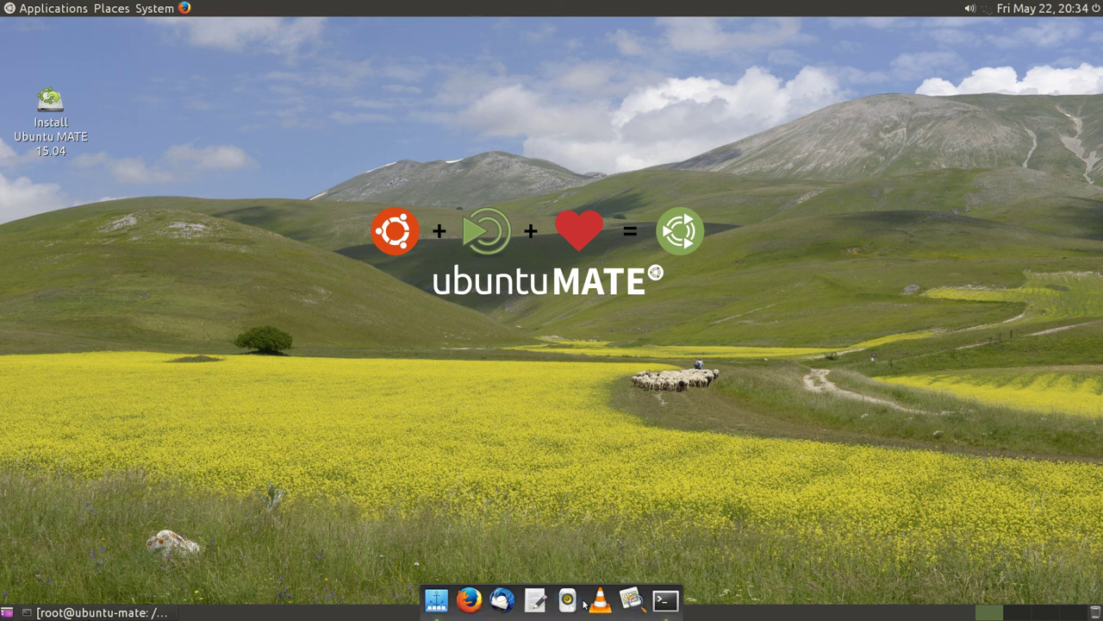
Remove the music player and Firefox launchers from the dock.
{"action": "left_click_drag", "start_coordinate": [571, 601], "coordinate": [61, 249]}
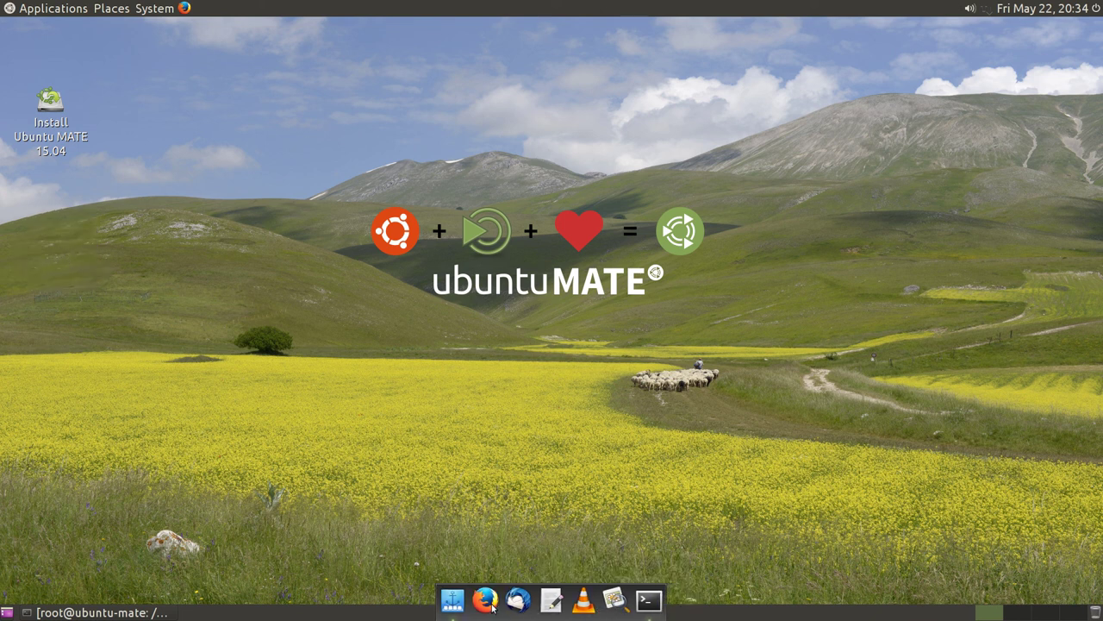
{"action": "left_click_drag", "start_coordinate": [492, 606], "coordinate": [543, 329]}
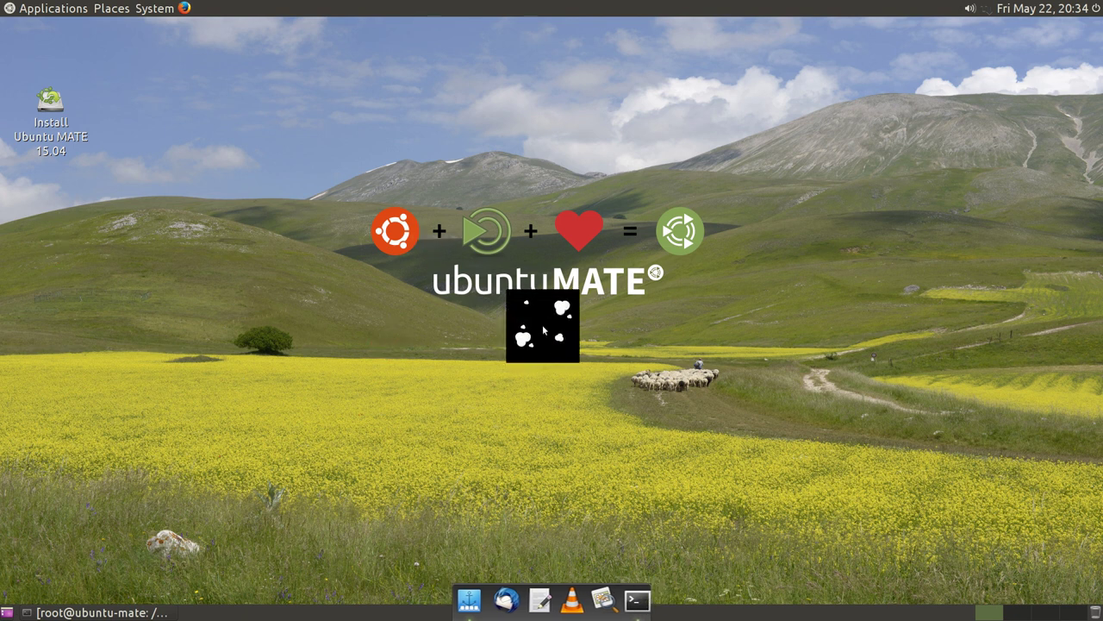
Start a new message and open the contacts using the mail client's dock shortcuts.
{"action": "right_click", "coordinate": [503, 599]}
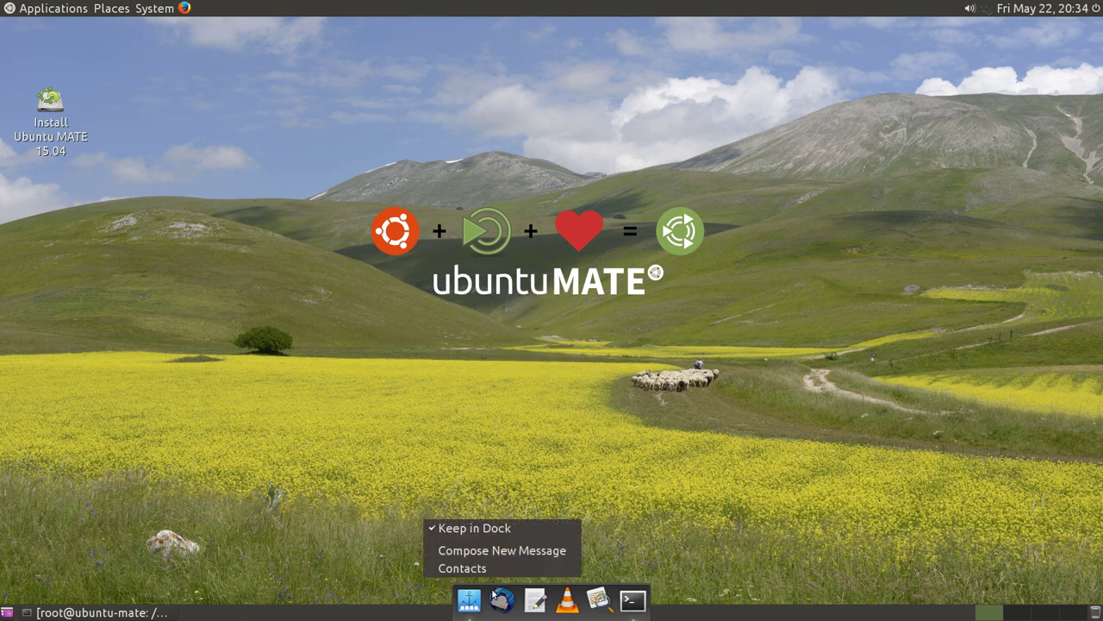
{"action": "left_click", "coordinate": [495, 556]}
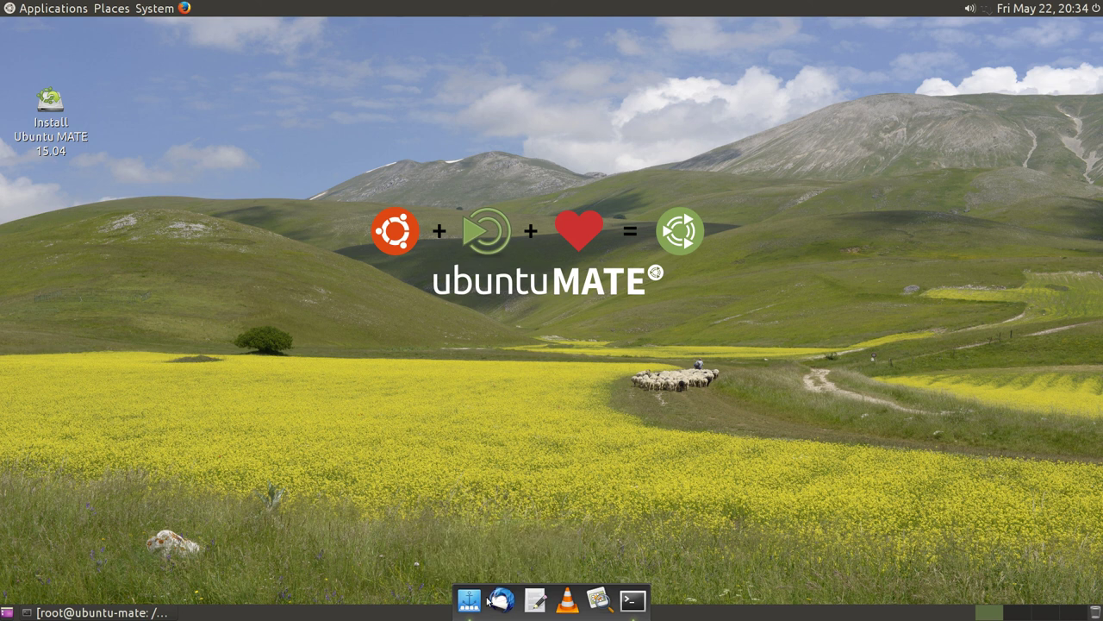
{"action": "right_click", "coordinate": [498, 600]}
{"action": "left_click", "coordinate": [479, 570]}
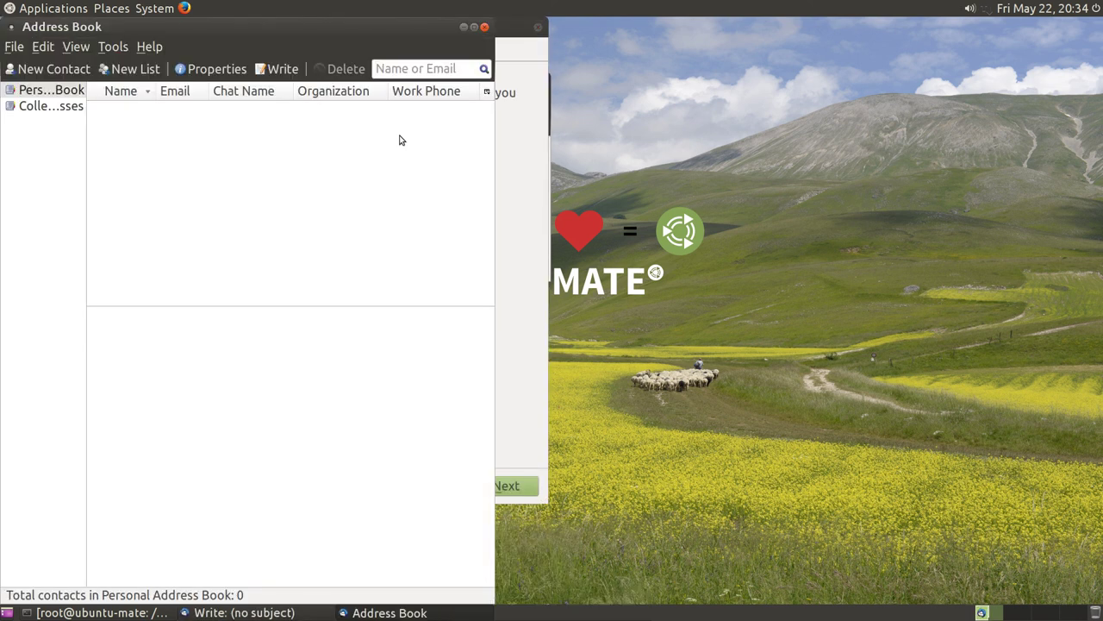
Move the Address Book off the account wizard, view the new mailing list form, cancel it and close the Address Book.
{"action": "left_click_drag", "start_coordinate": [176, 27], "coordinate": [595, 65]}
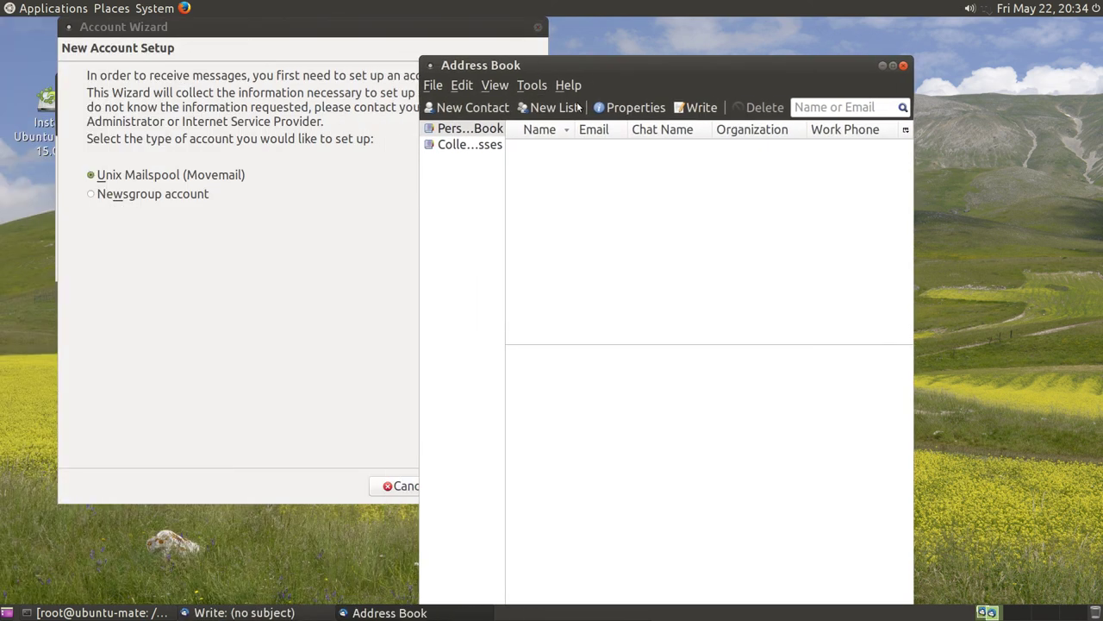
{"action": "left_click", "coordinate": [548, 106]}
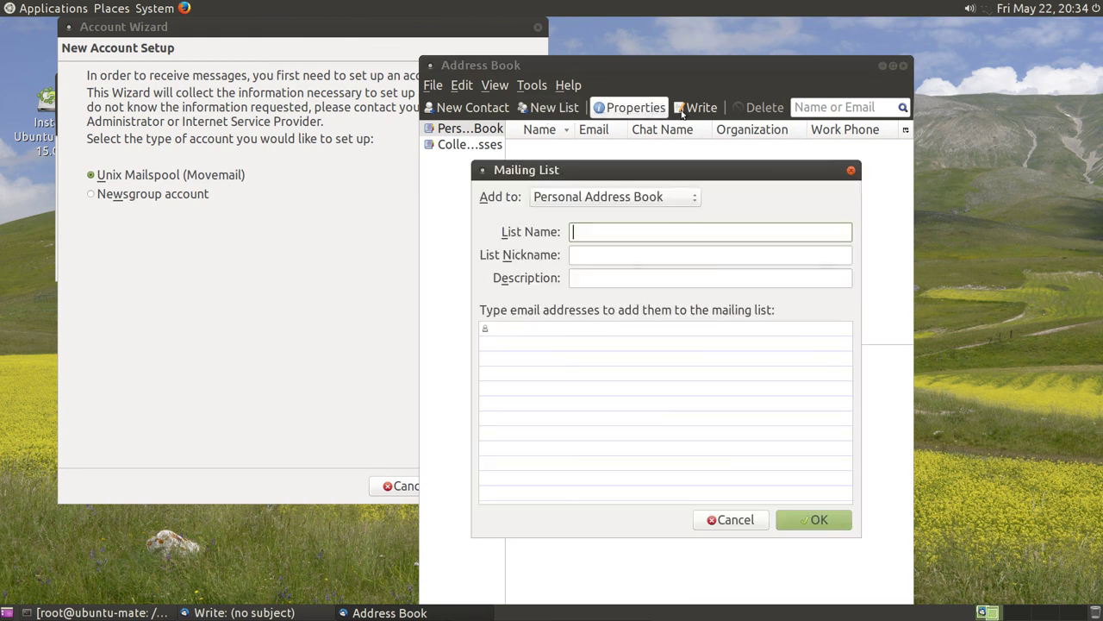
{"action": "left_click", "coordinate": [750, 522]}
{"action": "left_click", "coordinate": [903, 66]}
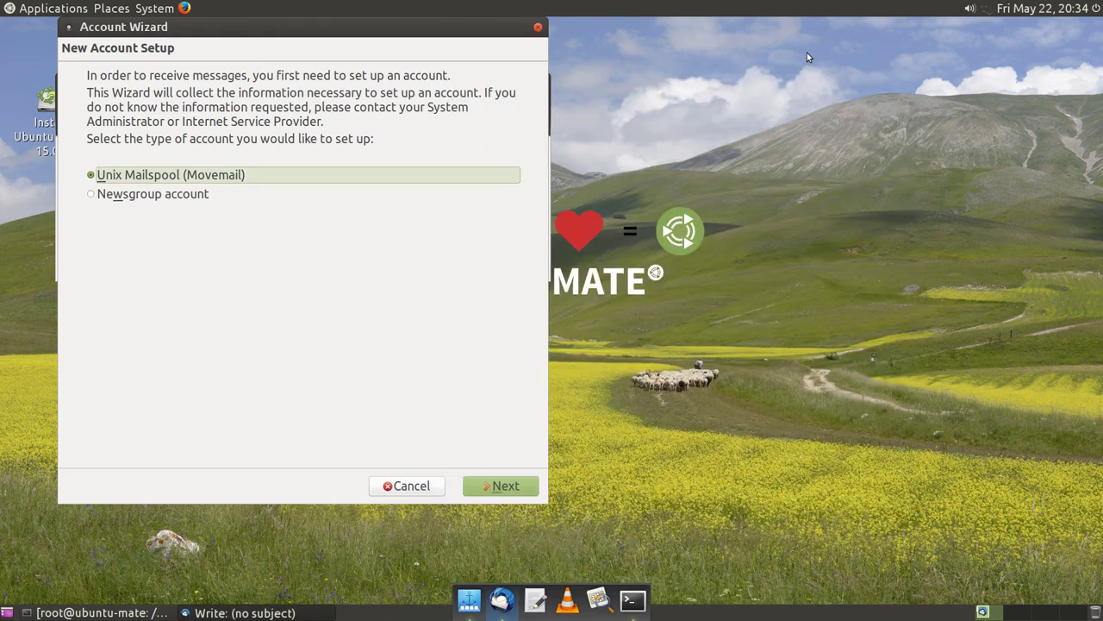
Dismiss the mail account setup wizard and close the empty message window.
{"action": "left_click", "coordinate": [536, 29]}
{"action": "left_click", "coordinate": [540, 294]}
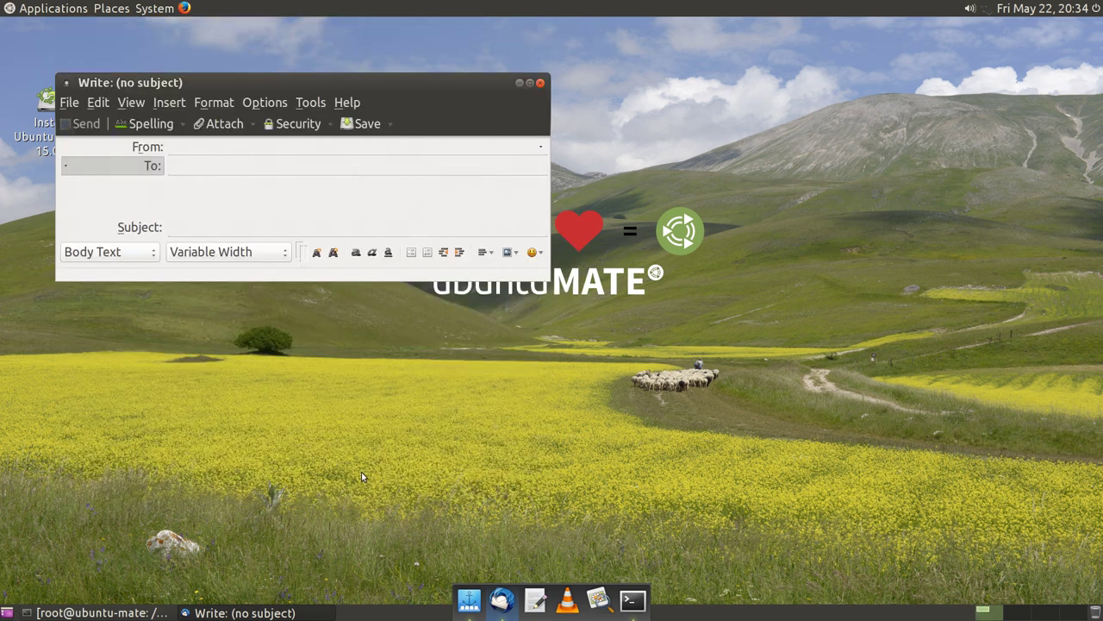
{"action": "left_click", "coordinate": [541, 83]}
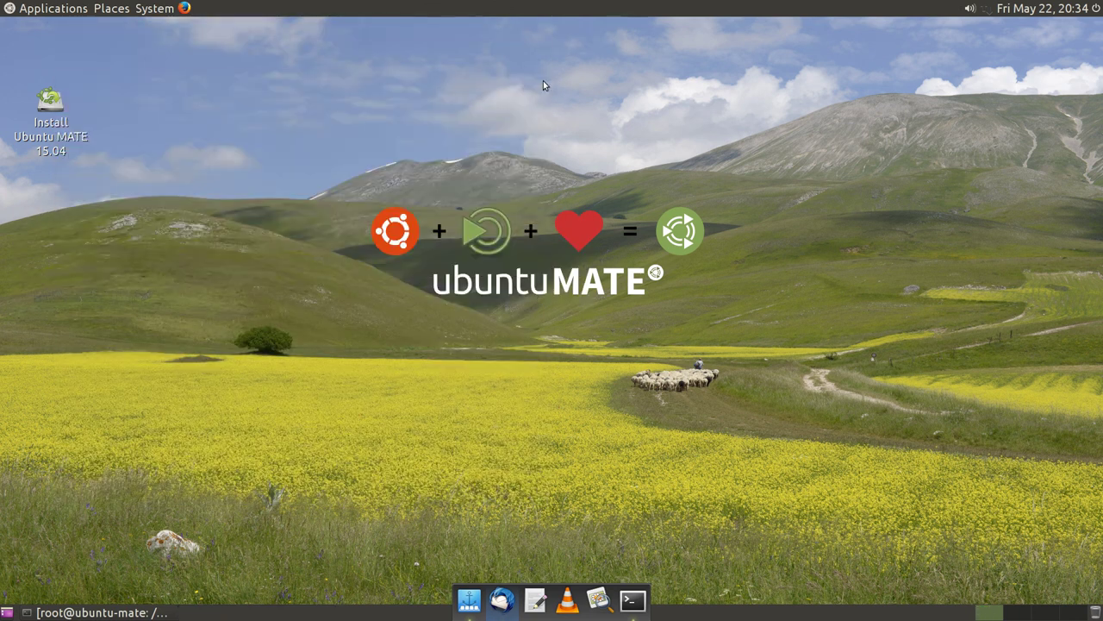
Restore the minimized terminal, open a second tab in it and maximize the window.
{"action": "left_click", "coordinate": [95, 613]}
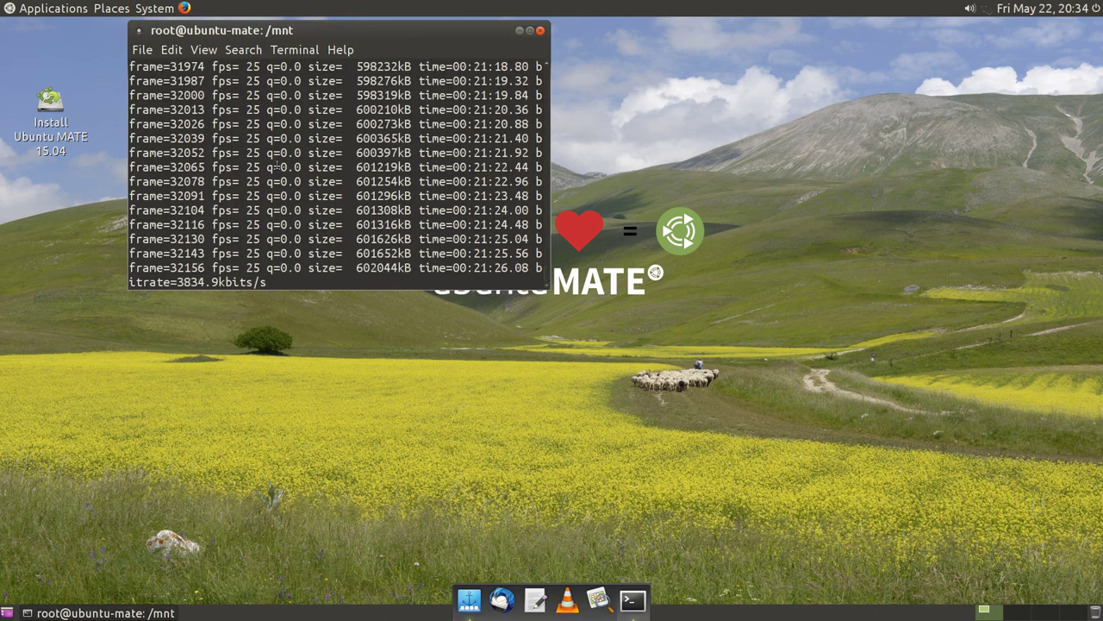
{"action": "key", "text": "ctrl+shift+t"}
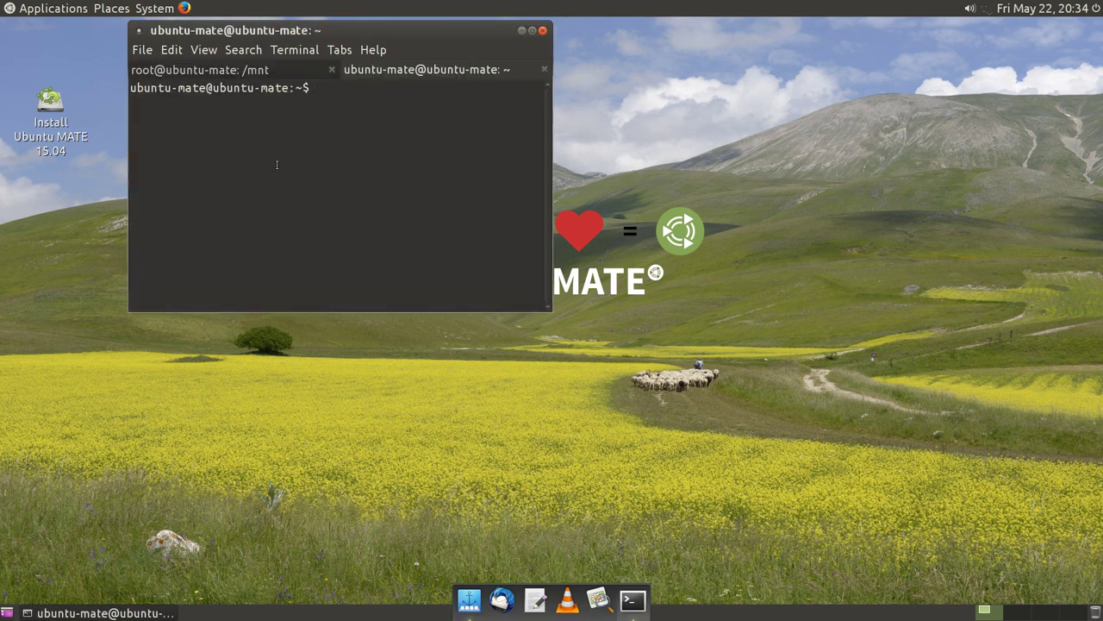
{"action": "double_click", "coordinate": [313, 33]}
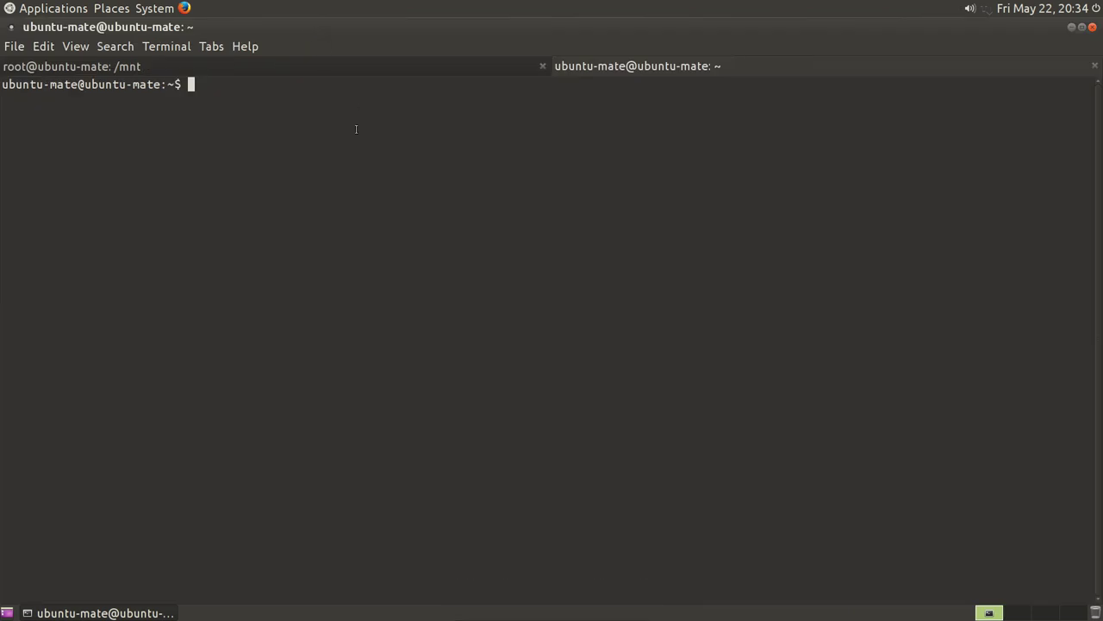
Switch to a root shell with "sudo su -" and query the kernel information with "uname -a".
{"action": "type", "text": "sudo su -"}
{"action": "key", "text": "Return"}
{"action": "type", "text": "uname -a"}
{"action": "key", "text": "Return"}
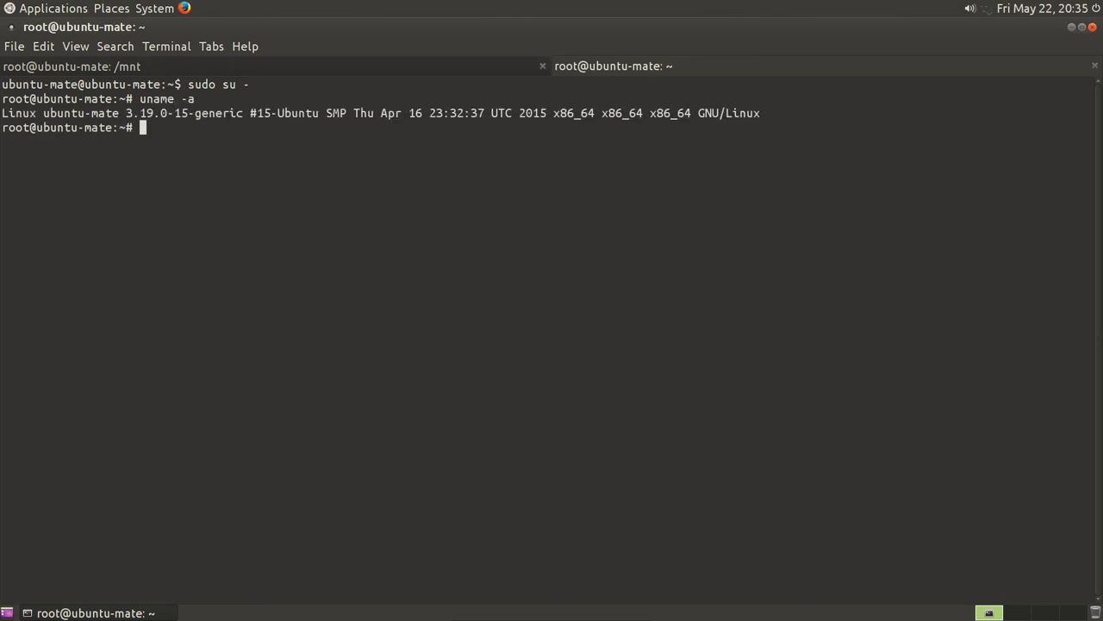
Check the current user's identity with "id" and start entering the command "wgo".
{"action": "type", "text": "id"}
{"action": "key", "text": "Return"}
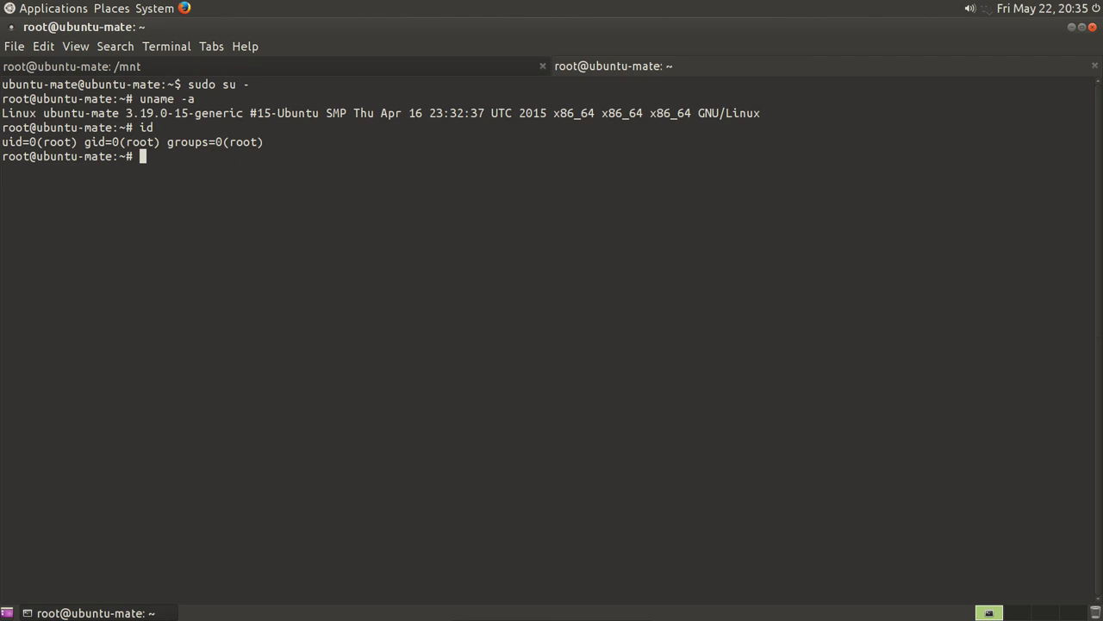
{"action": "type", "text": "wgo"}
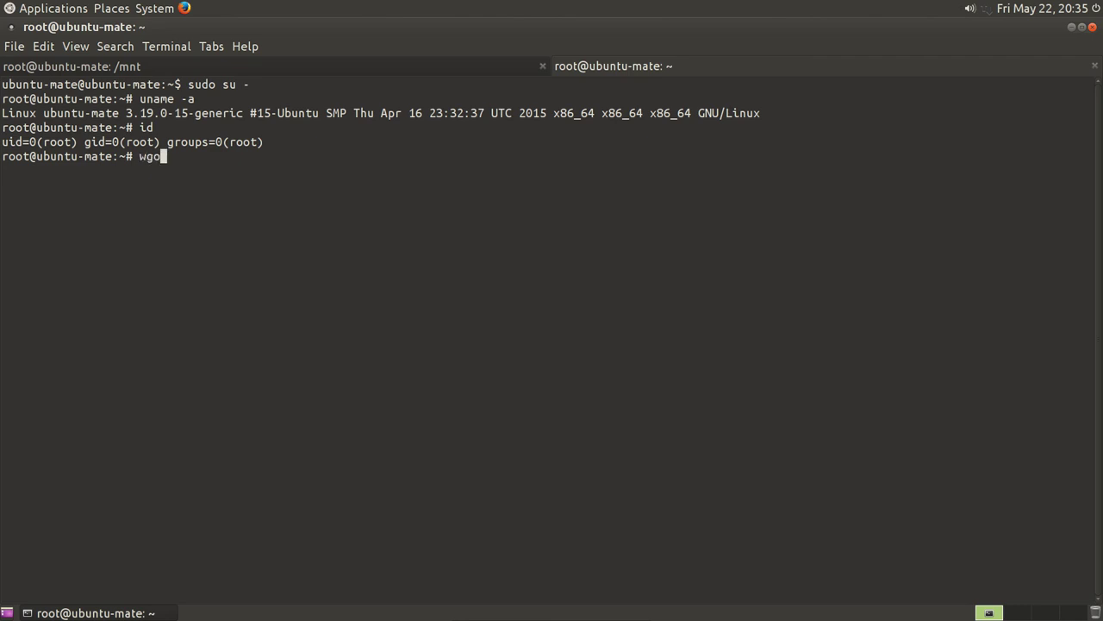